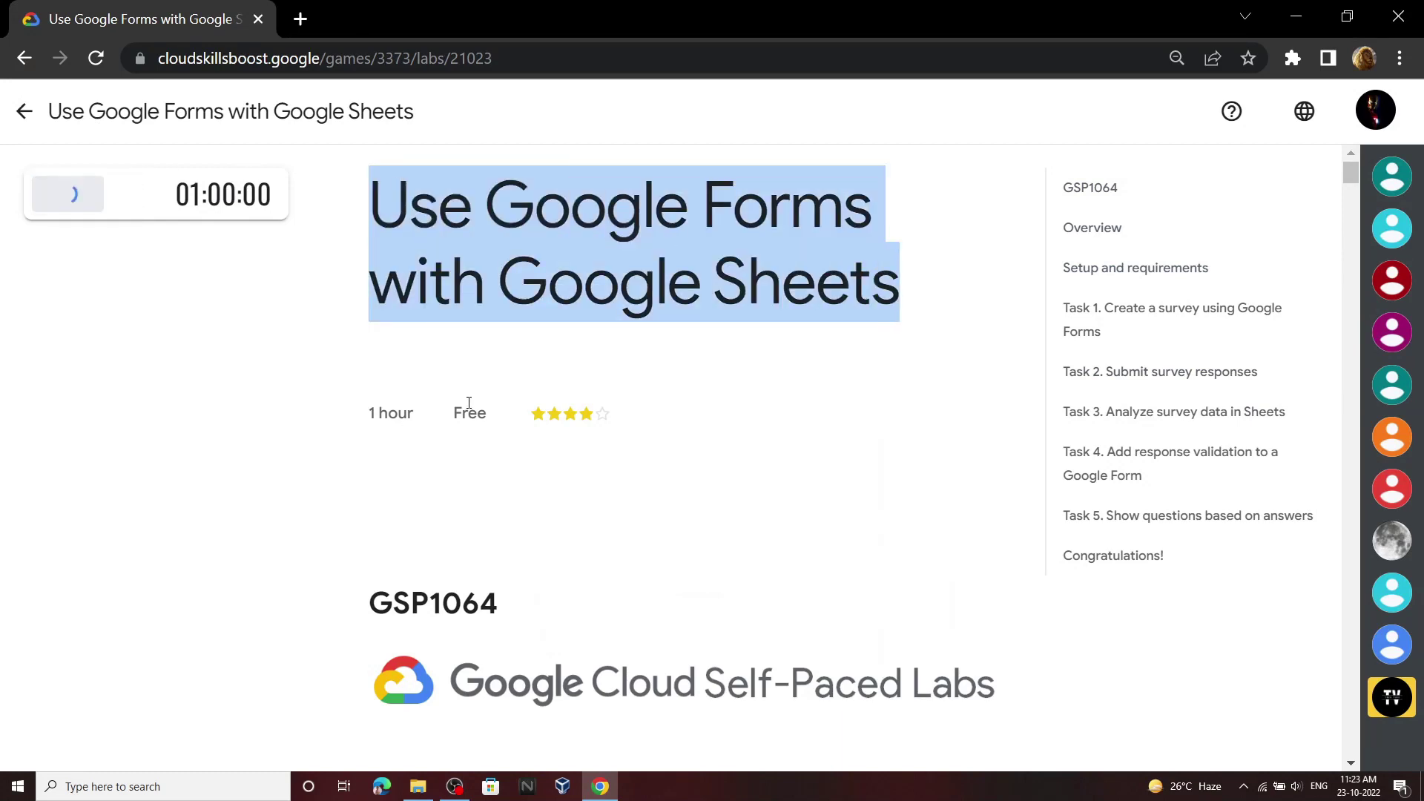
Copy the lab account email and open the Google Drive link in an incognito window
left_click(413, 383)
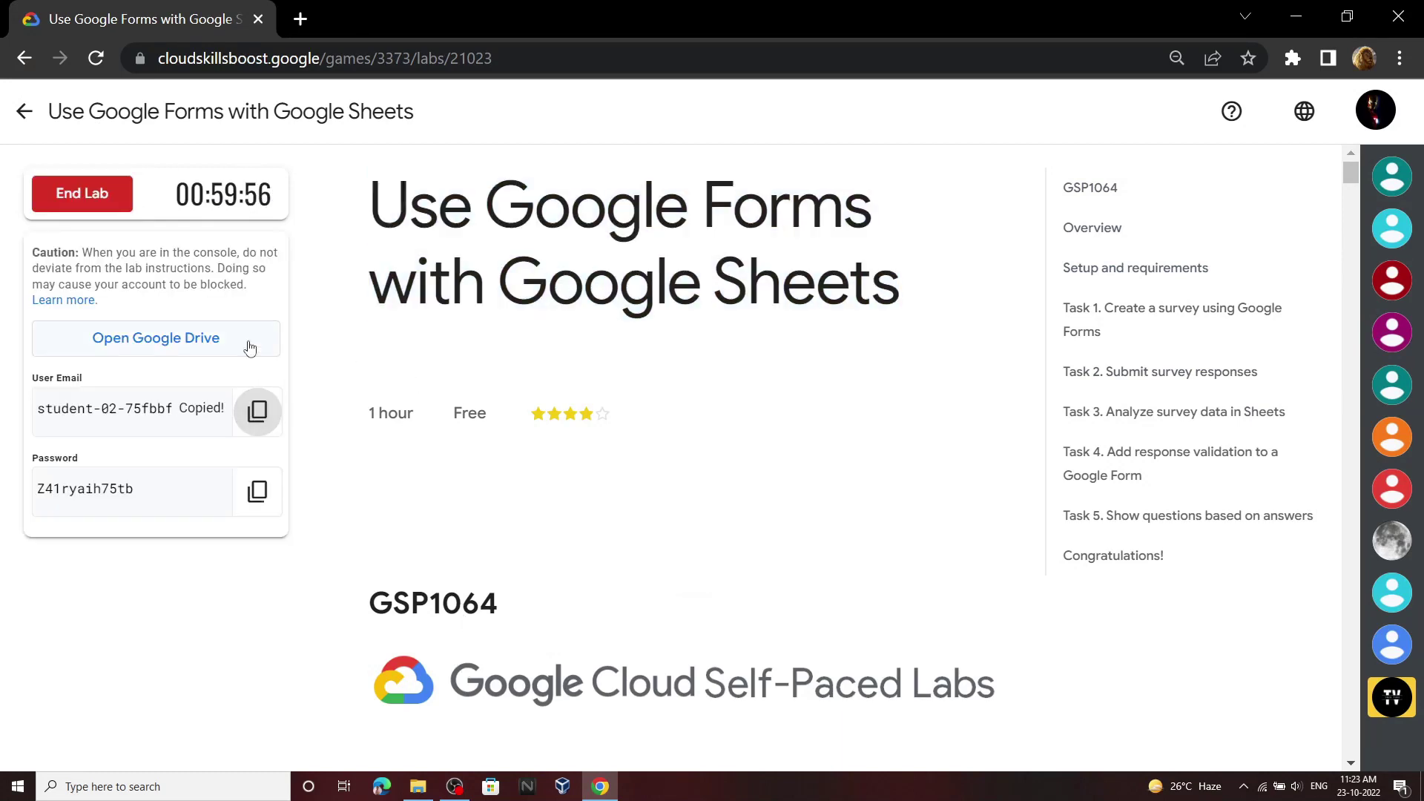
right_click(276, 342)
left_click(413, 399)
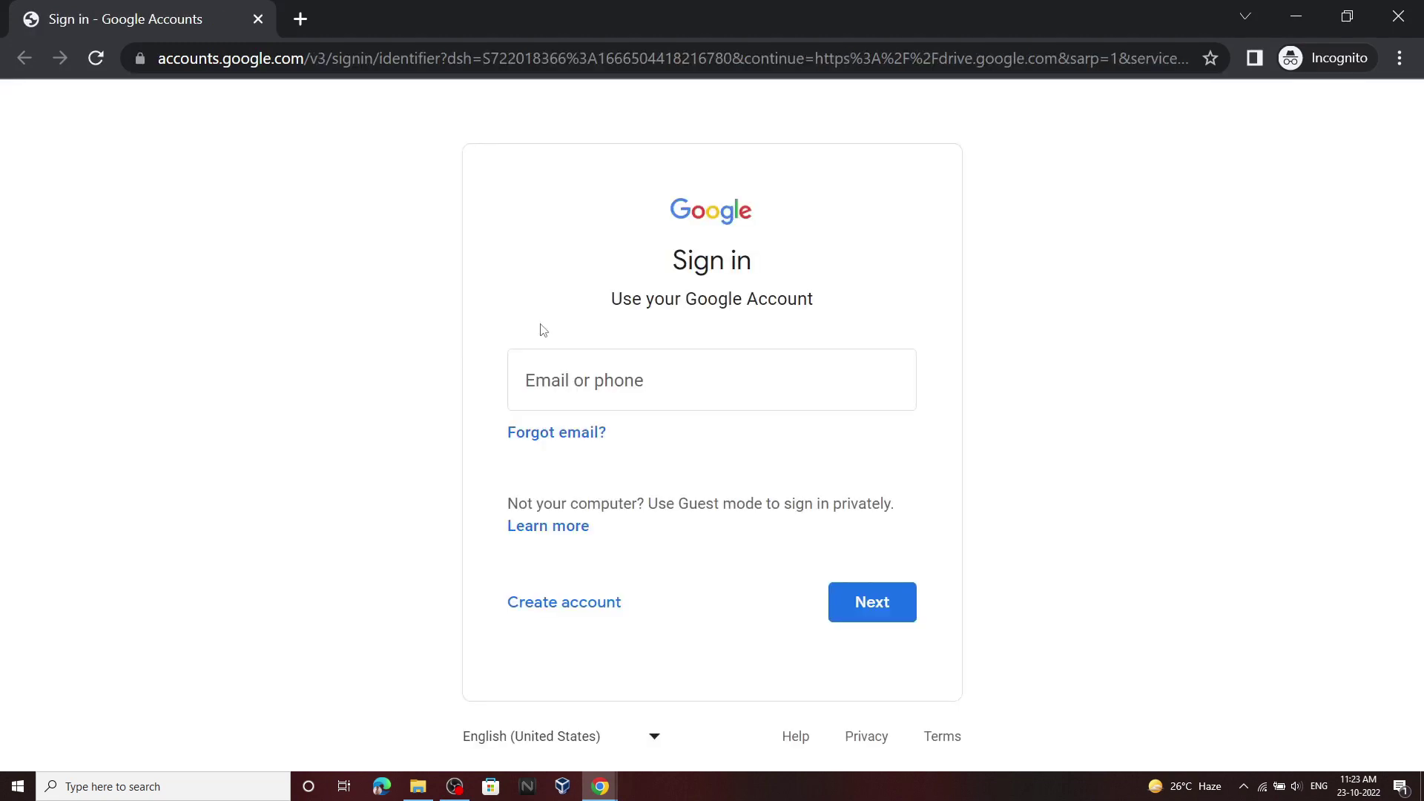
Sign in with the lab student's email and password, then accept the new-account terms
key("ctrl+v")
key("Return")
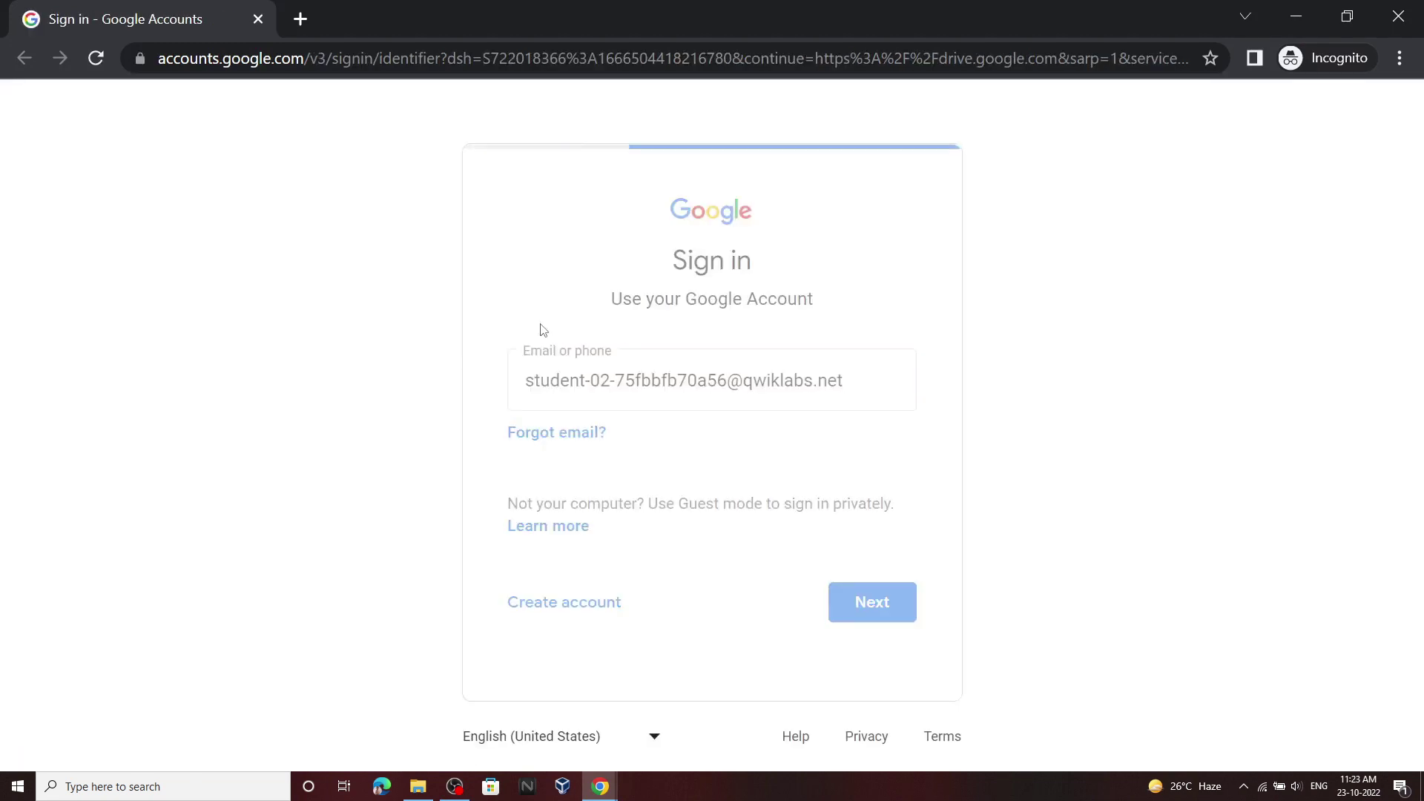
key("alt+Tab")
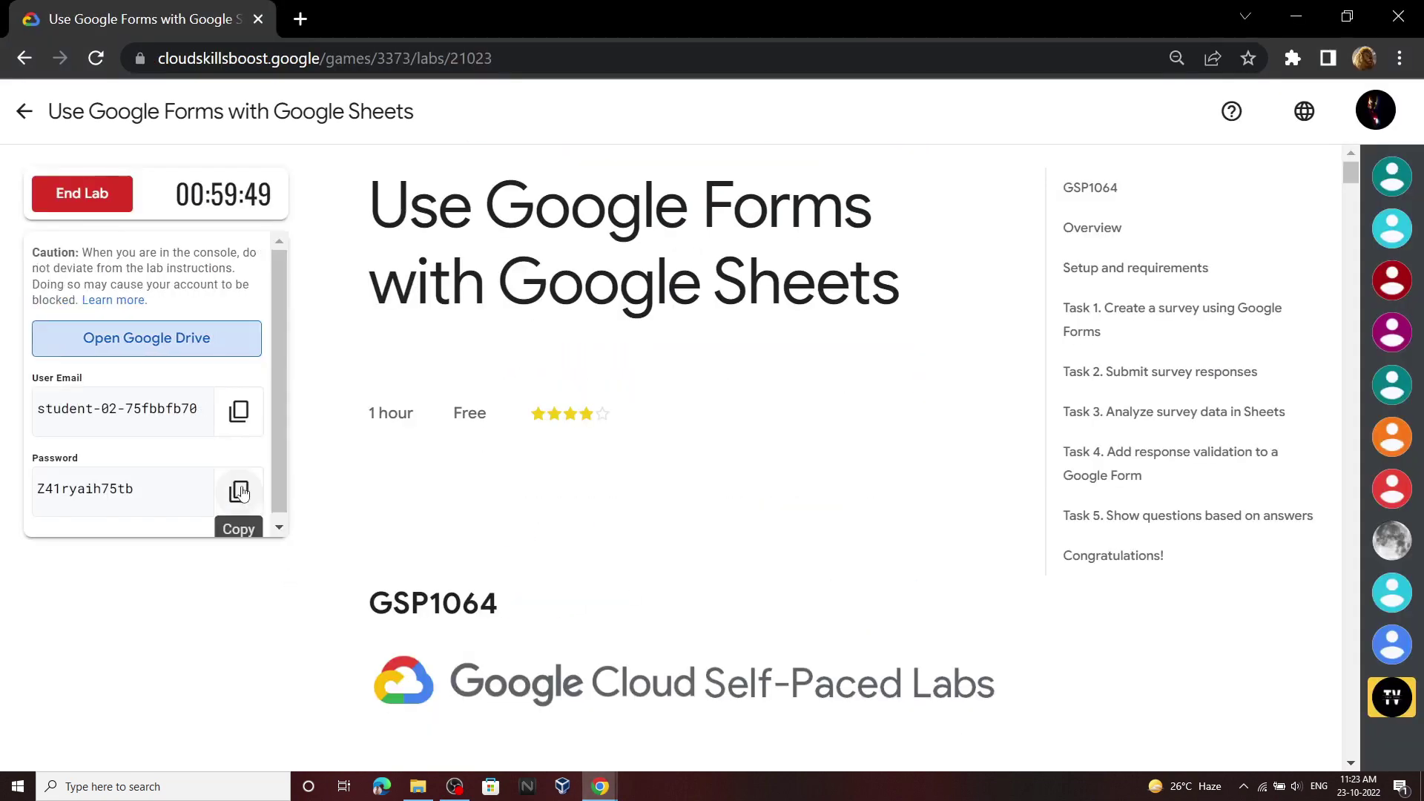
left_click(257, 491)
left_click(631, 730)
key("ctrl+v")
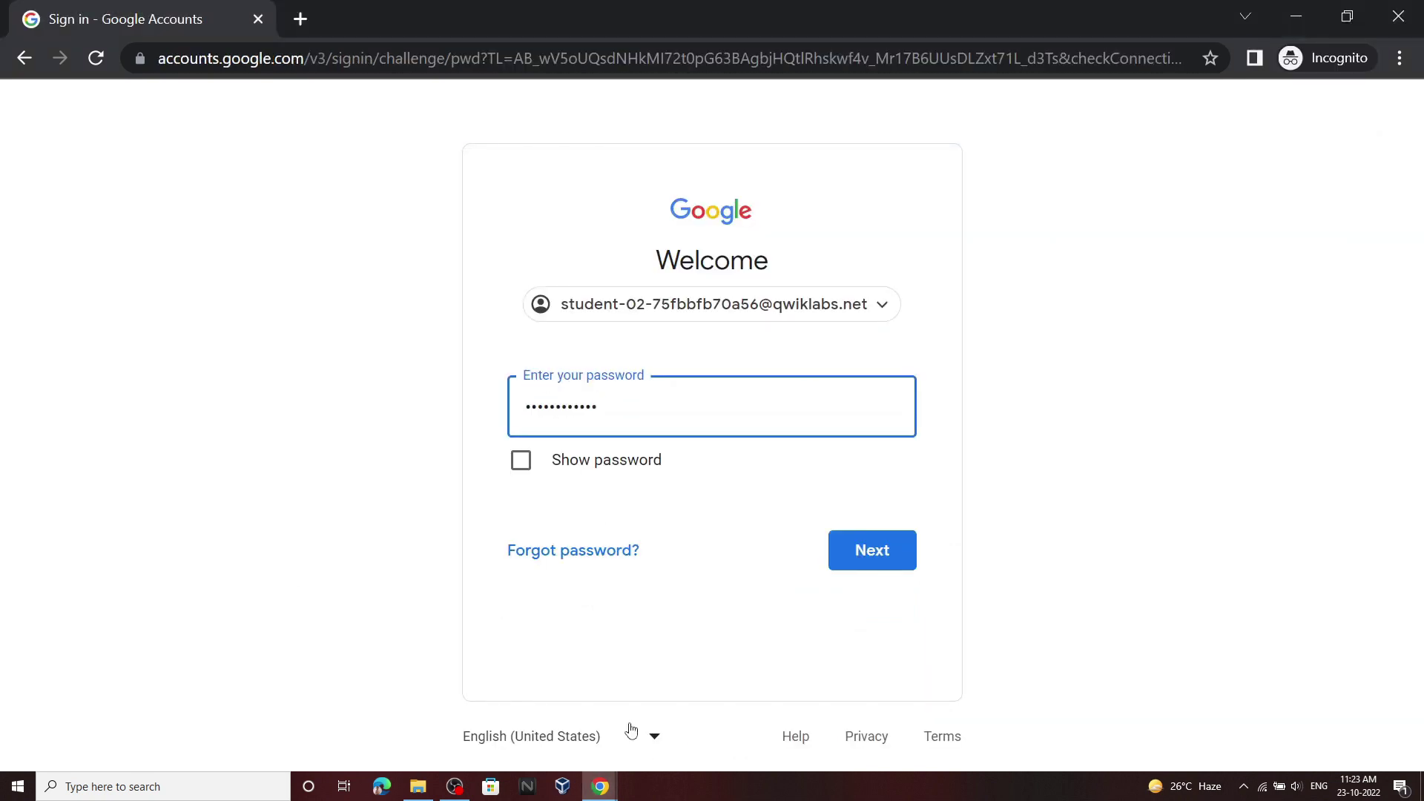
key("Return")
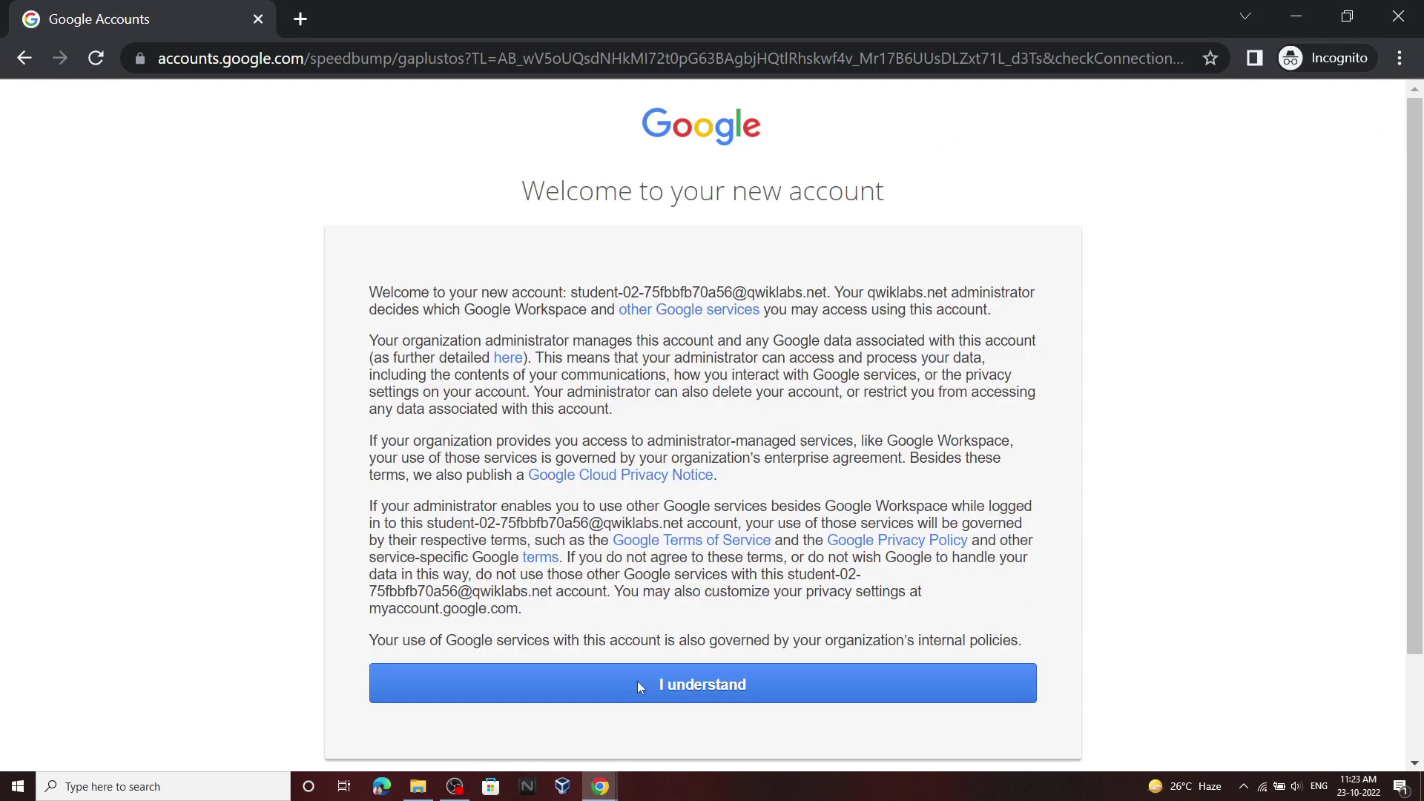
left_click(639, 679)
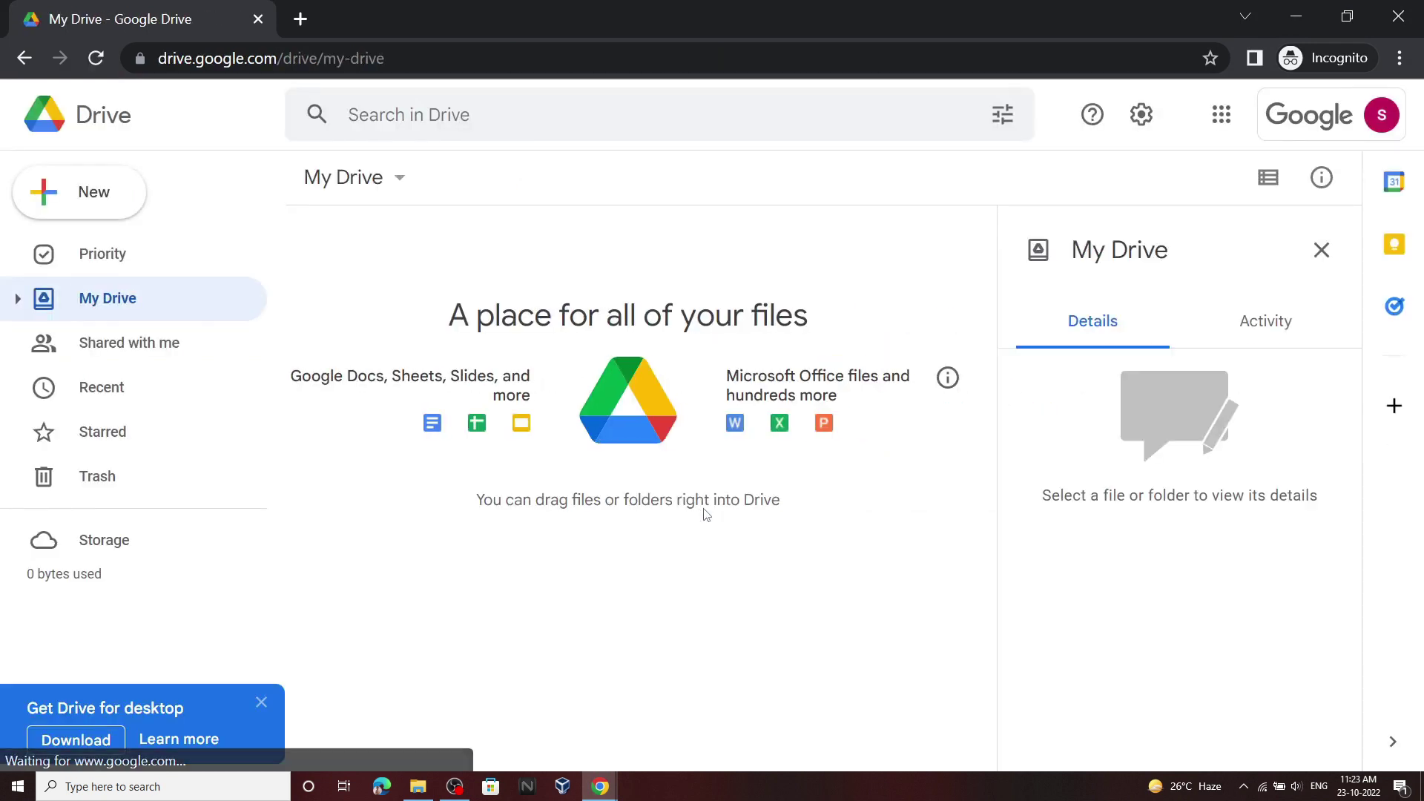
Create a blank Google Form from New, then select the survey name in the lab instructions
left_click(100, 193)
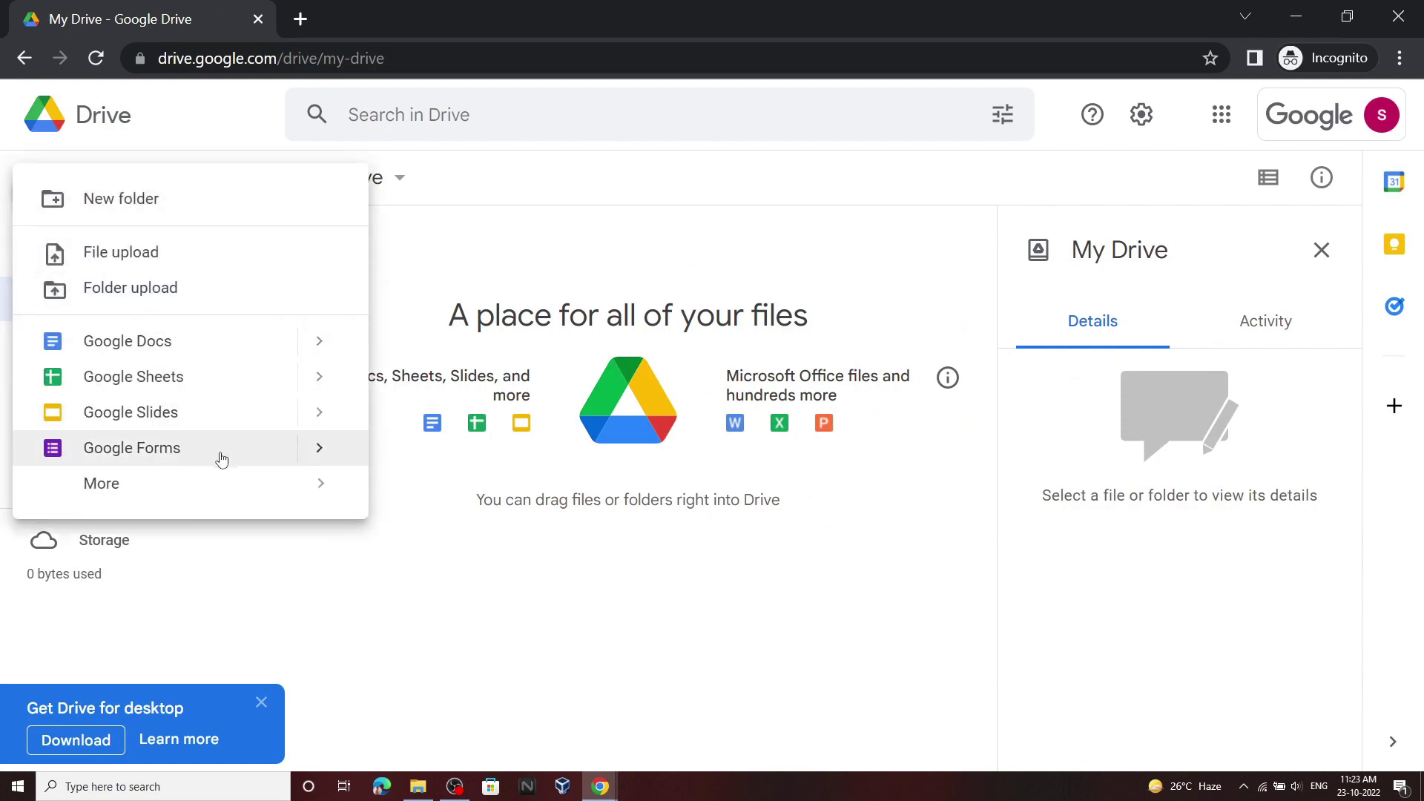
left_click(222, 451)
left_click(587, 745)
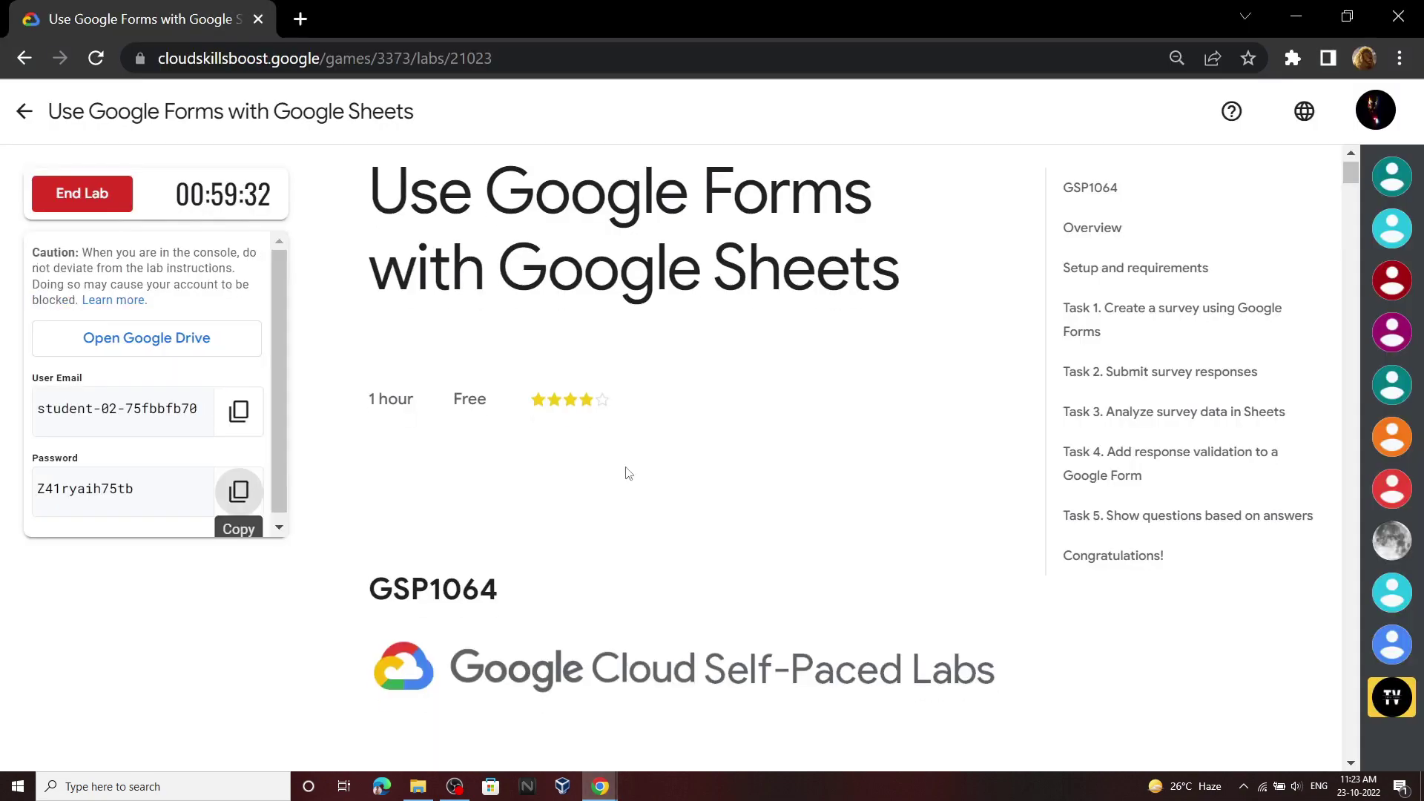
scroll(627, 467, "down", 5)
scroll(627, 467, "down", 5)
scroll(626, 467, "down", 5)
scroll(627, 467, "down", 5)
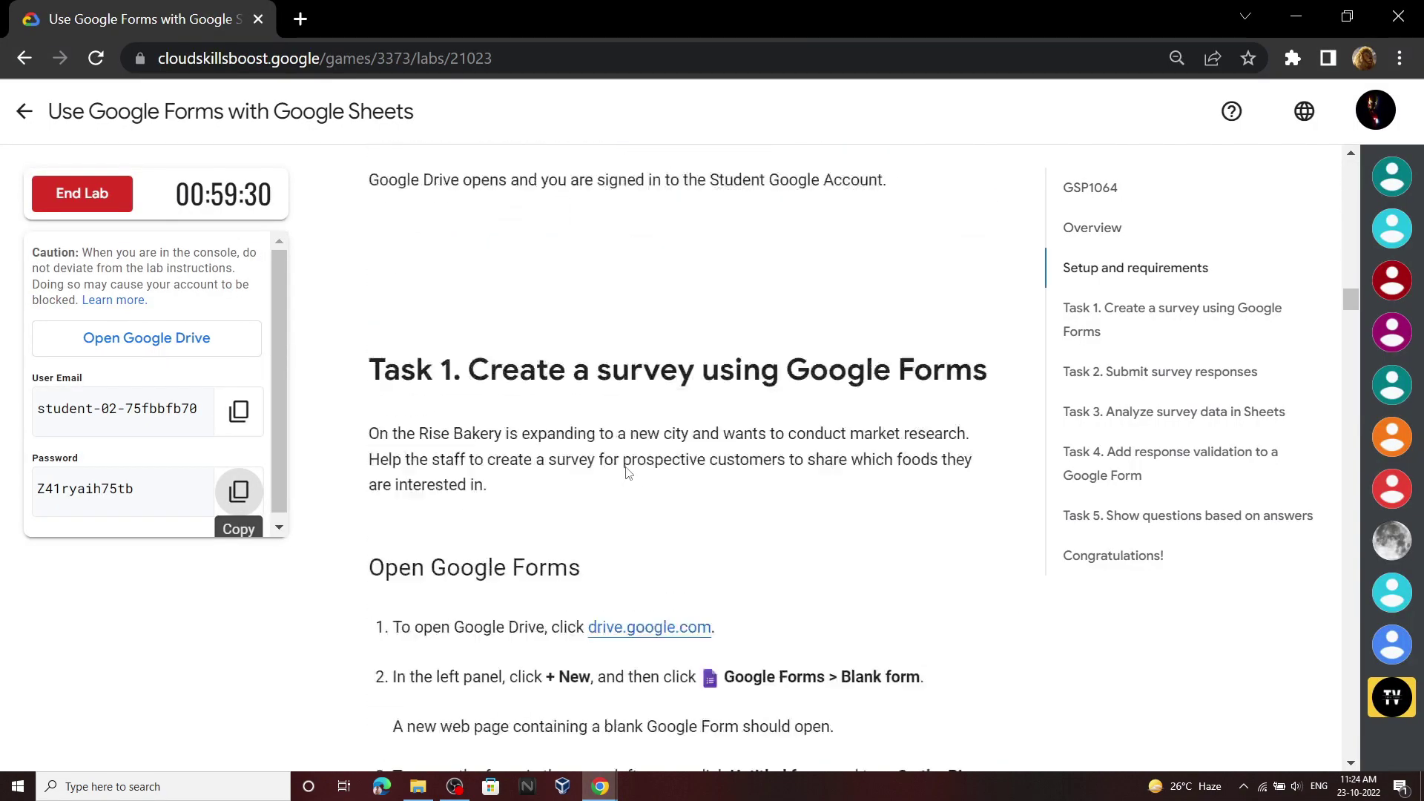
scroll(627, 467, "down", 5)
scroll(627, 471, "down", 1)
scroll(613, 461, "down", 5)
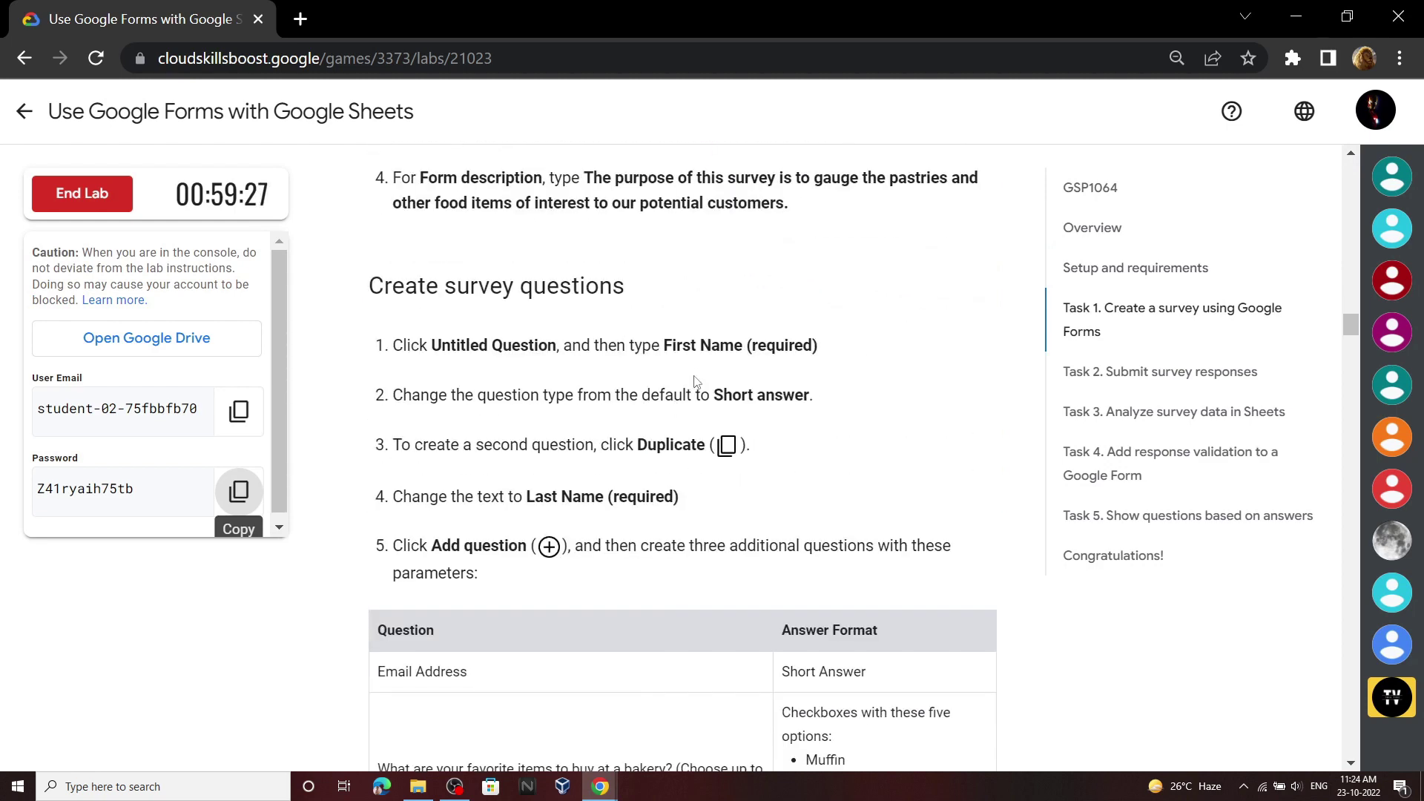
scroll(698, 371, "up", 5)
scroll(737, 358, "up", 2)
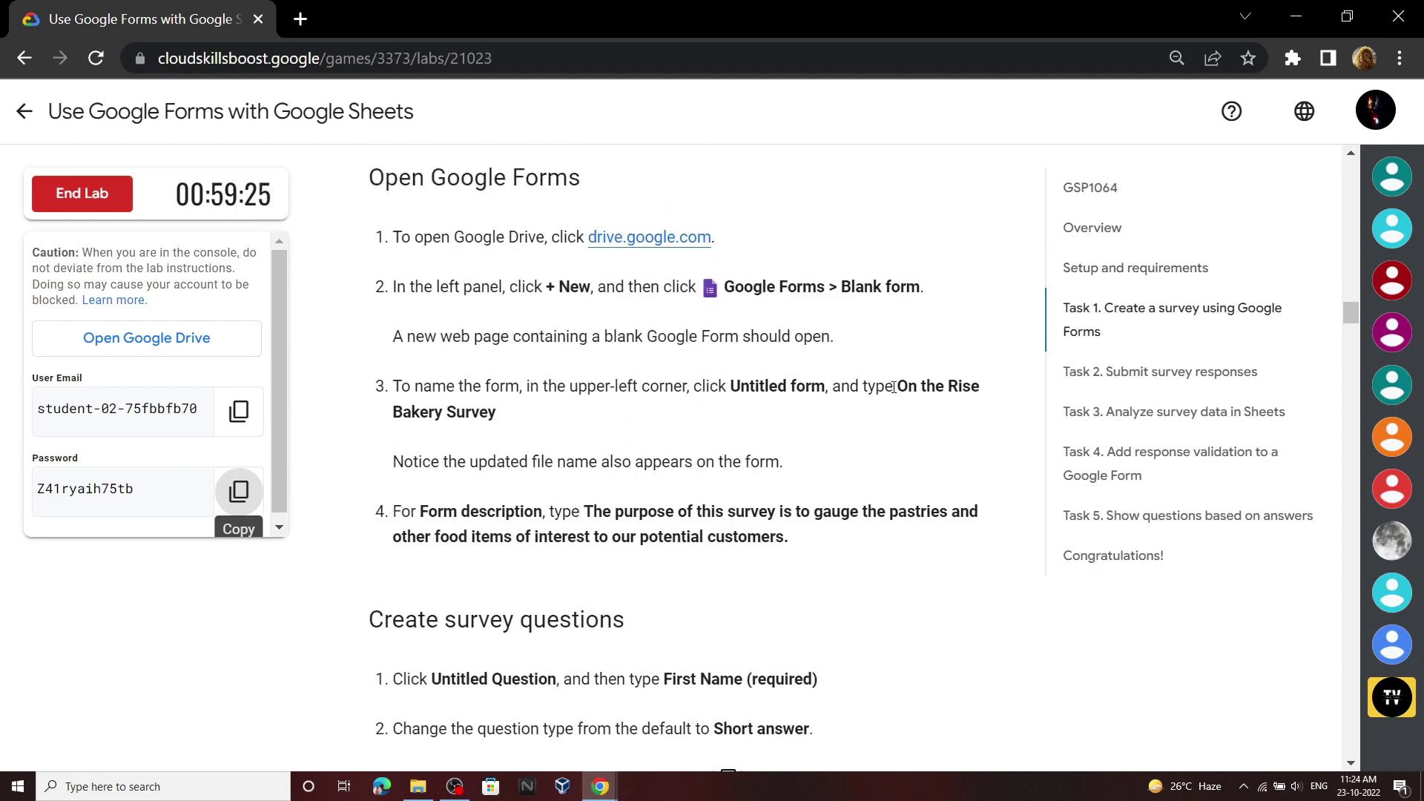
left_click_drag(895, 387, 926, 429)
Title the form 'On the Rise Bakery Survey'
left_click(598, 787)
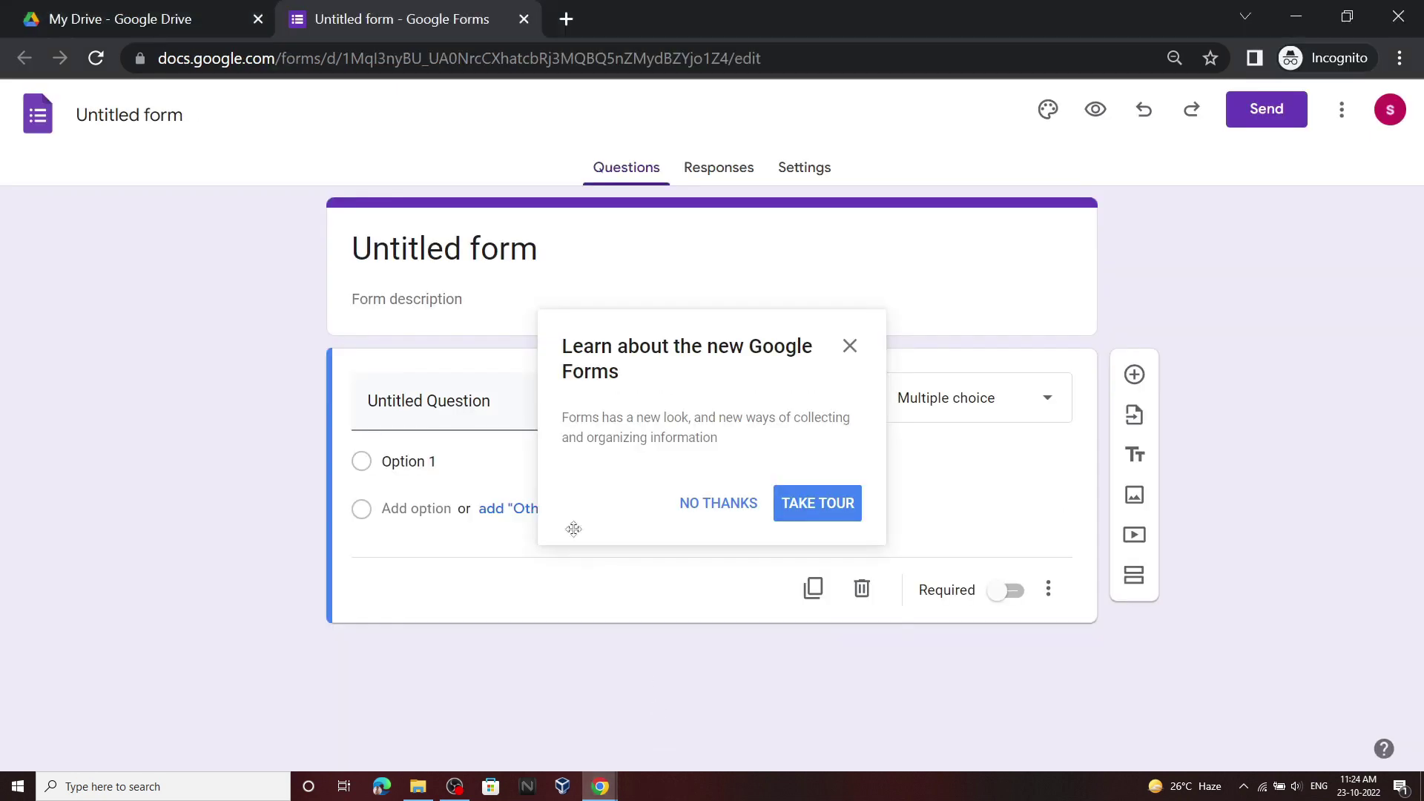
left_click(147, 113)
key("ctrl+v")
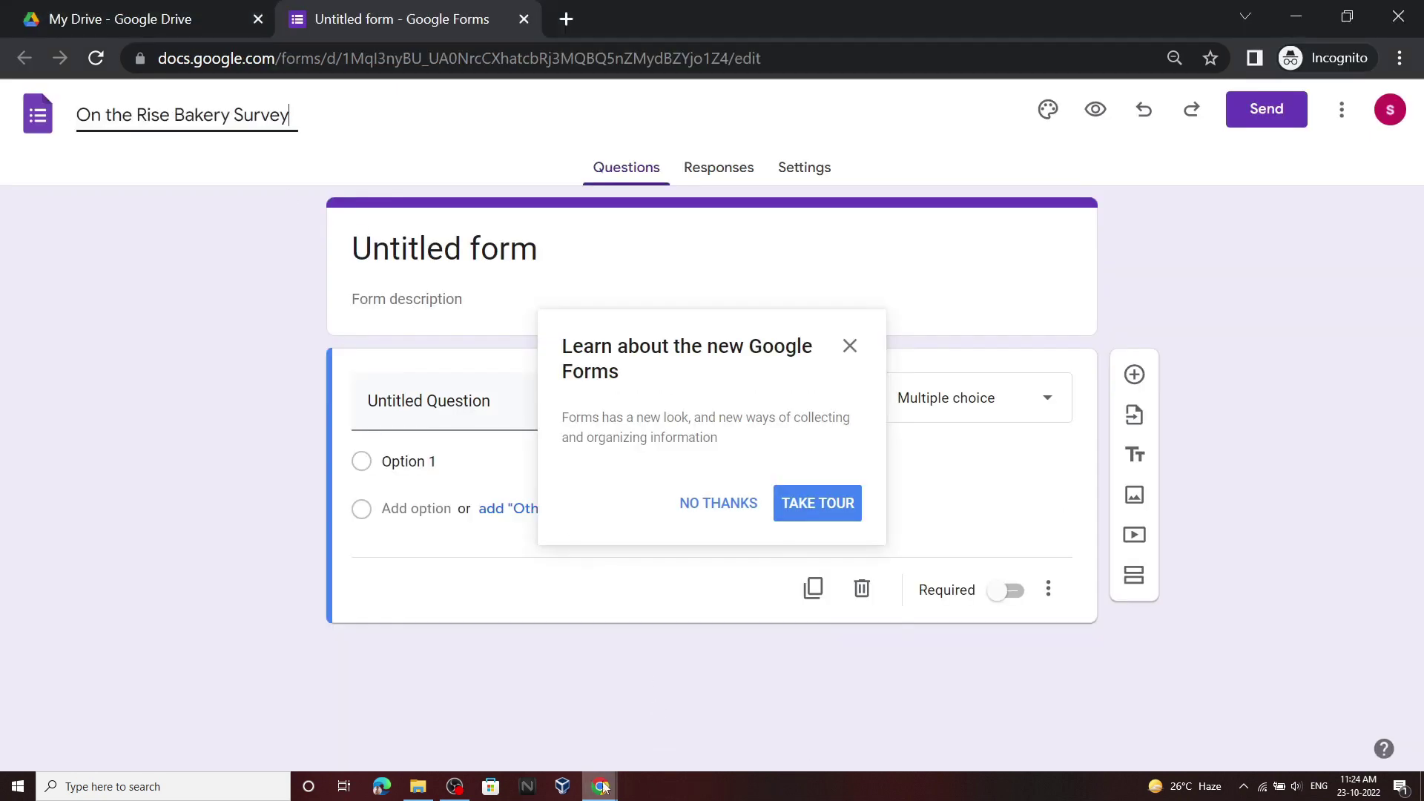
Set the description to the lab's sentence about gauging pastries and food items of interest
left_click(555, 696)
left_click_drag(584, 511, 809, 551)
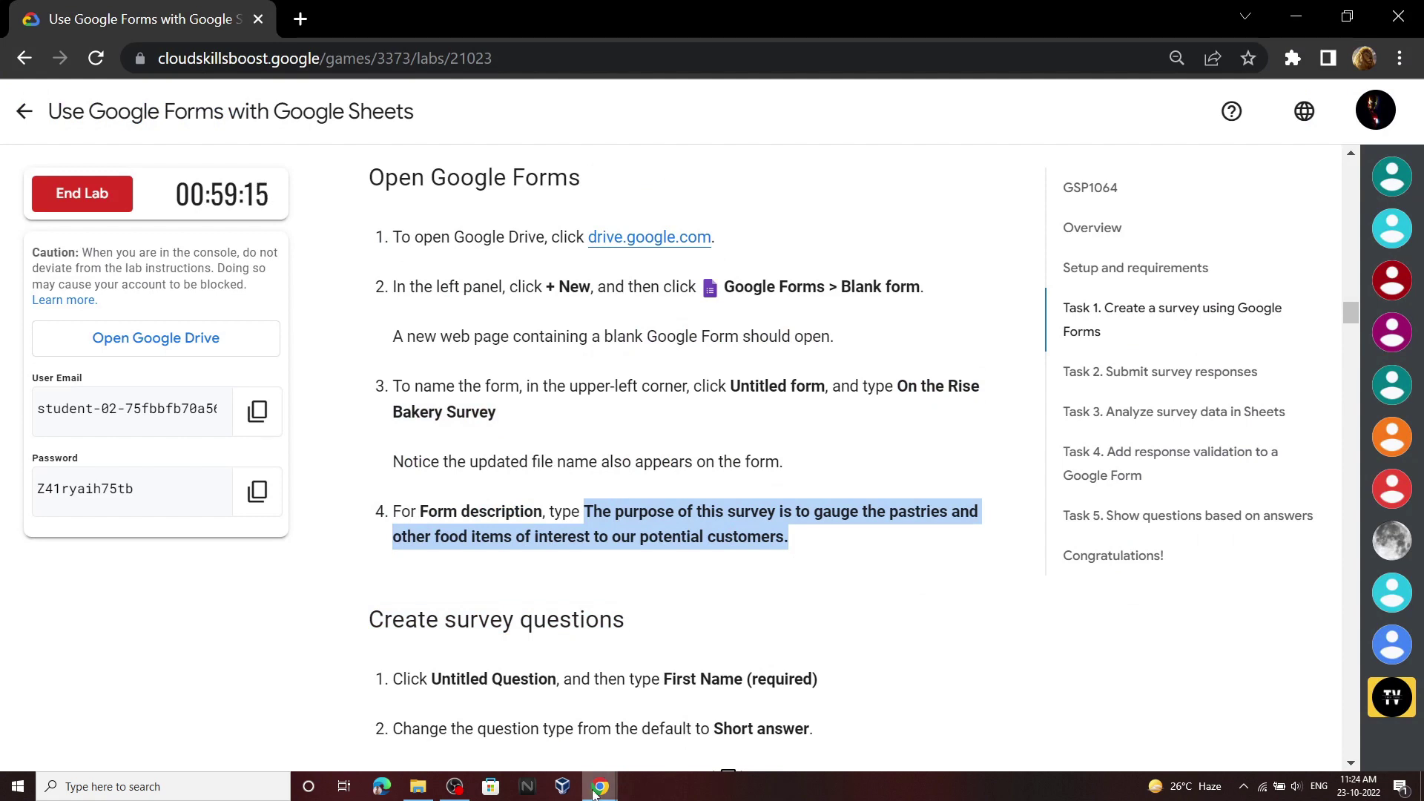
left_click(667, 734)
left_click(849, 345)
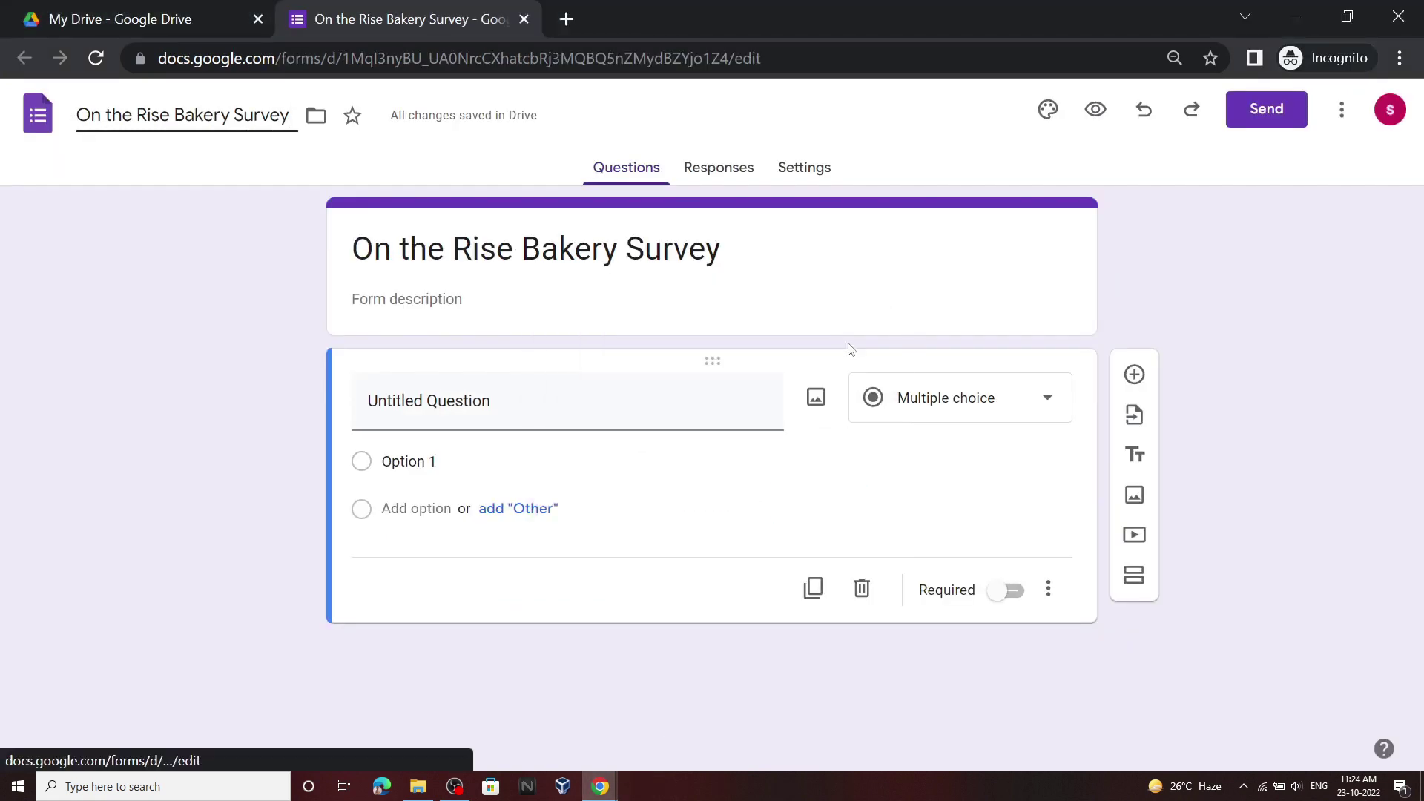
left_click(528, 308)
type("The purpose of this survey is to gauge the pastries and other food items of interest to our potential customers.")
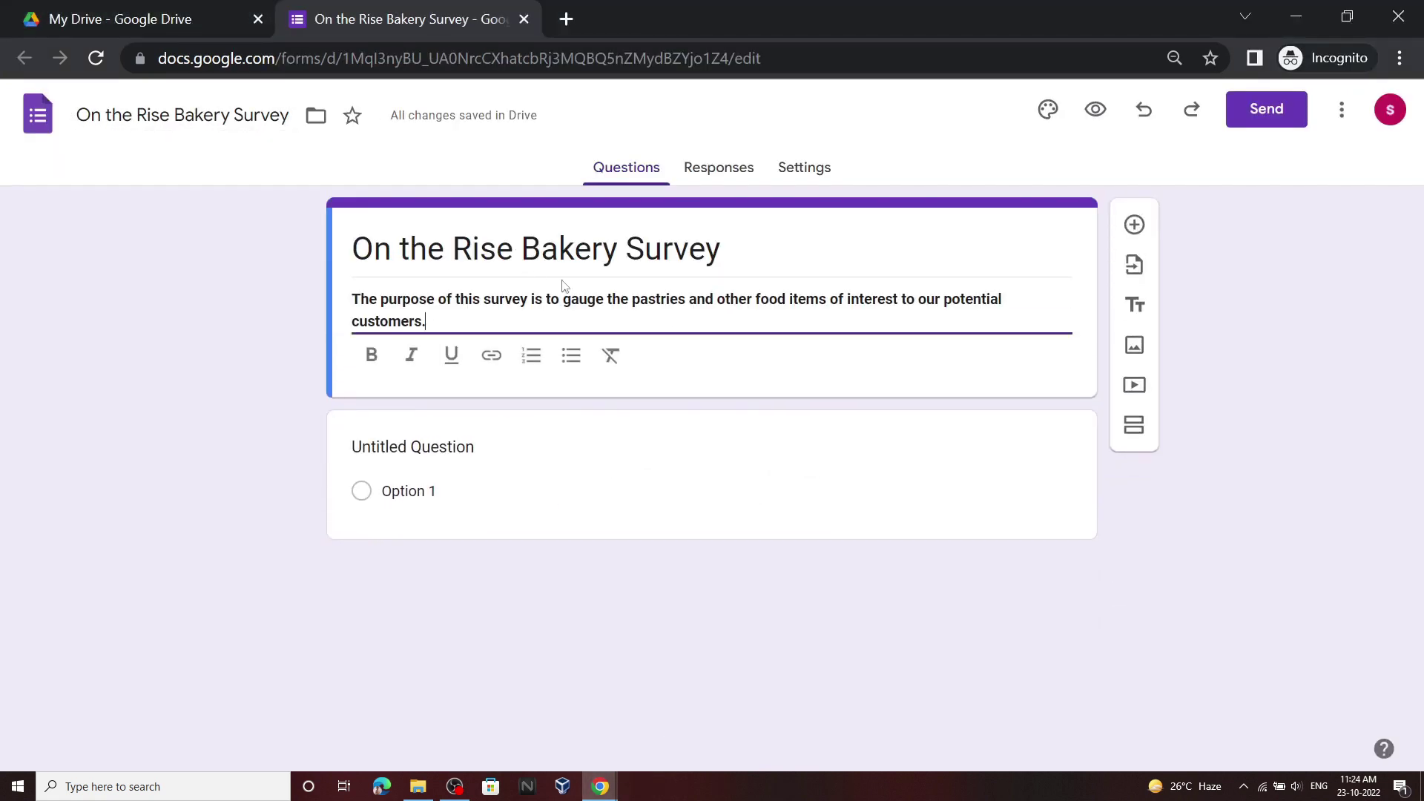
Copy 'First Name (required)' from the lab instructions
mouse_move(599, 786)
left_click(519, 723)
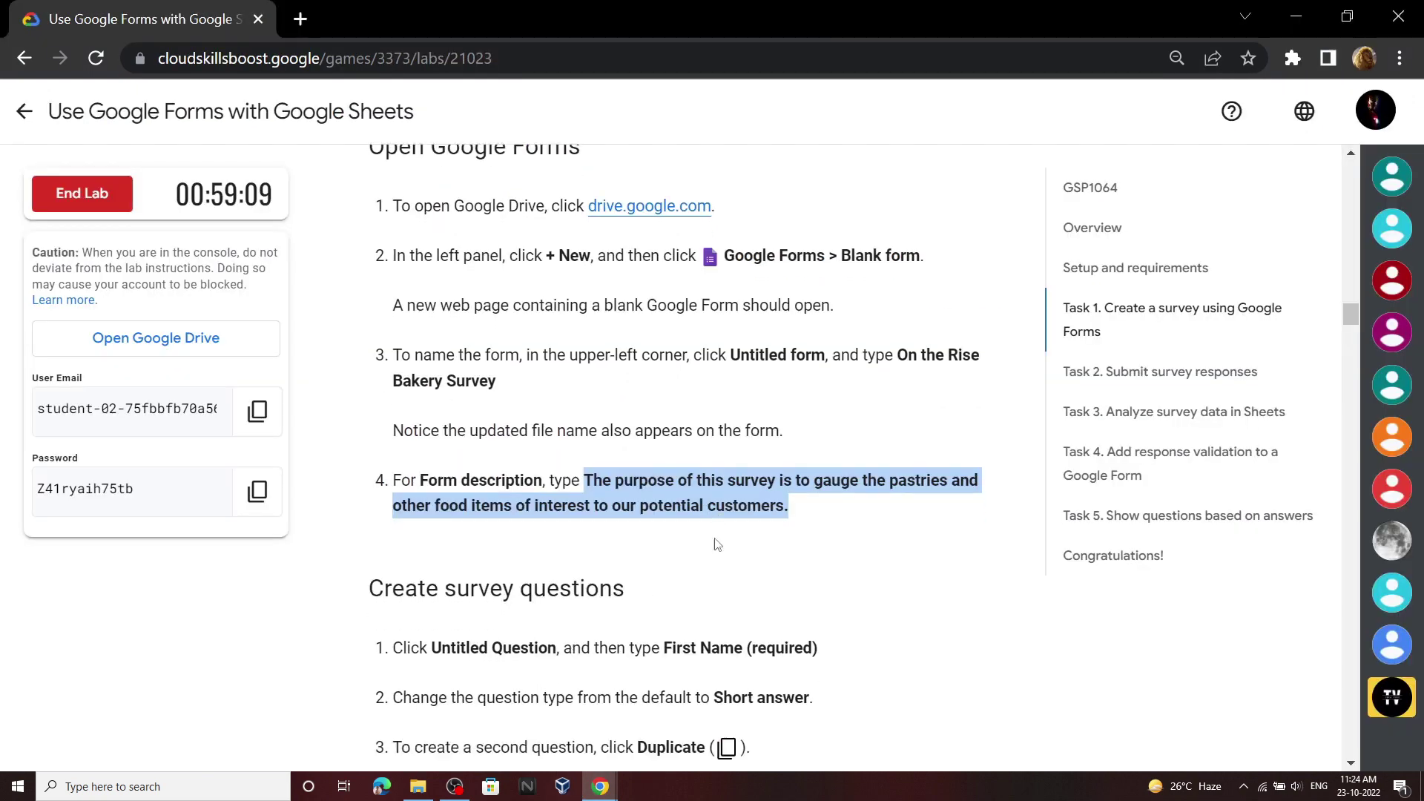
scroll(706, 464, "down", 3)
left_click_drag(664, 454, 831, 463)
key("ctrl+c")
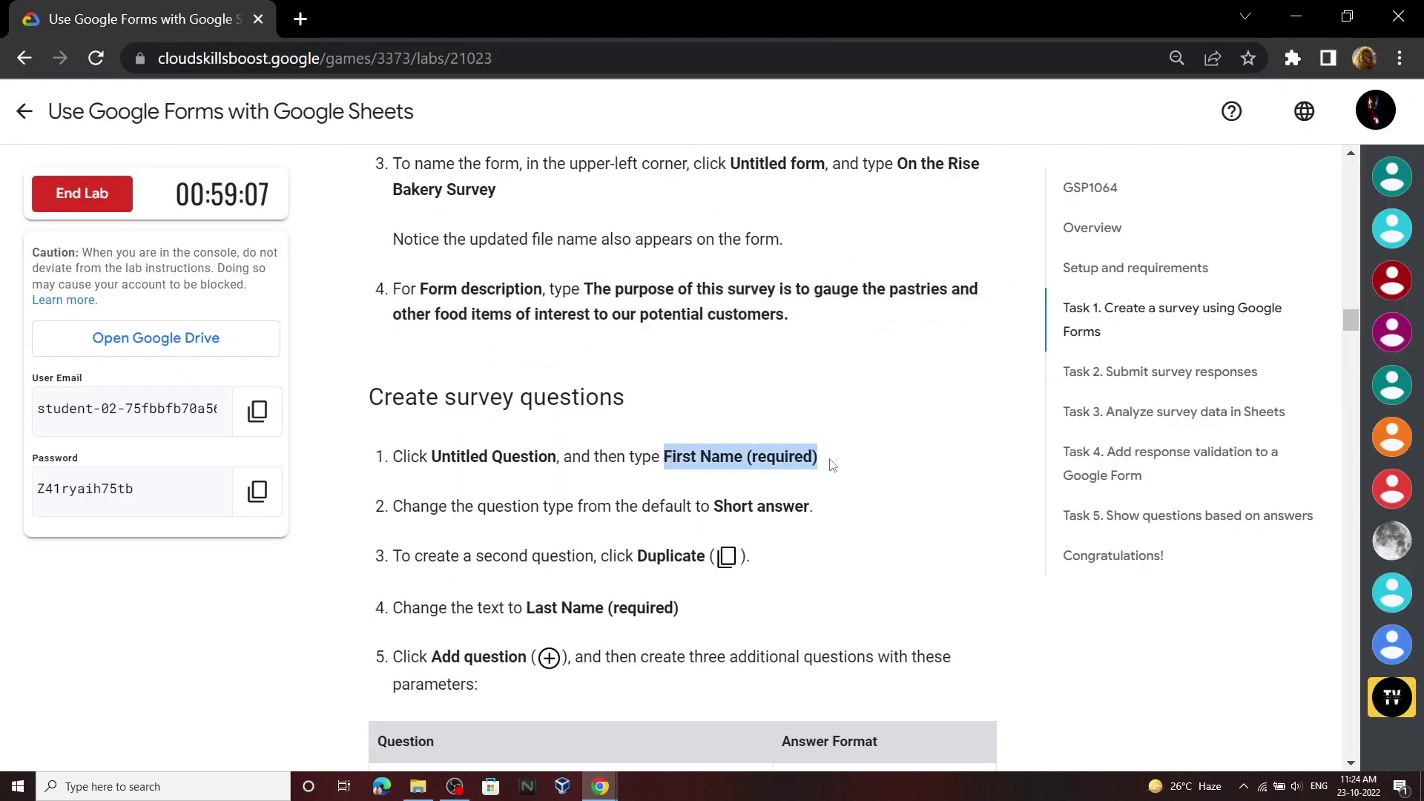
Make 'First Name (required)' the first question
left_click(667, 727)
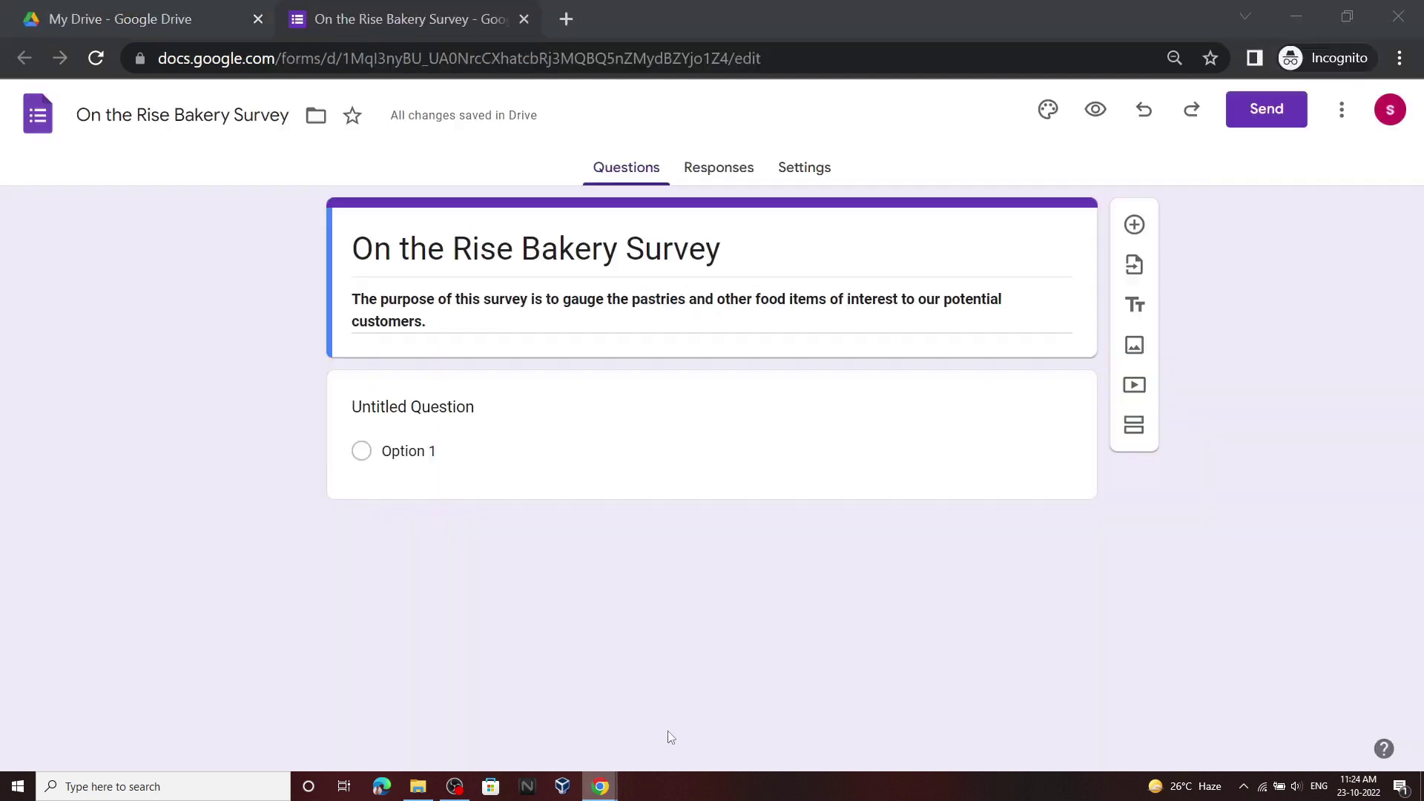
left_click(466, 442)
key("ctrl+v")
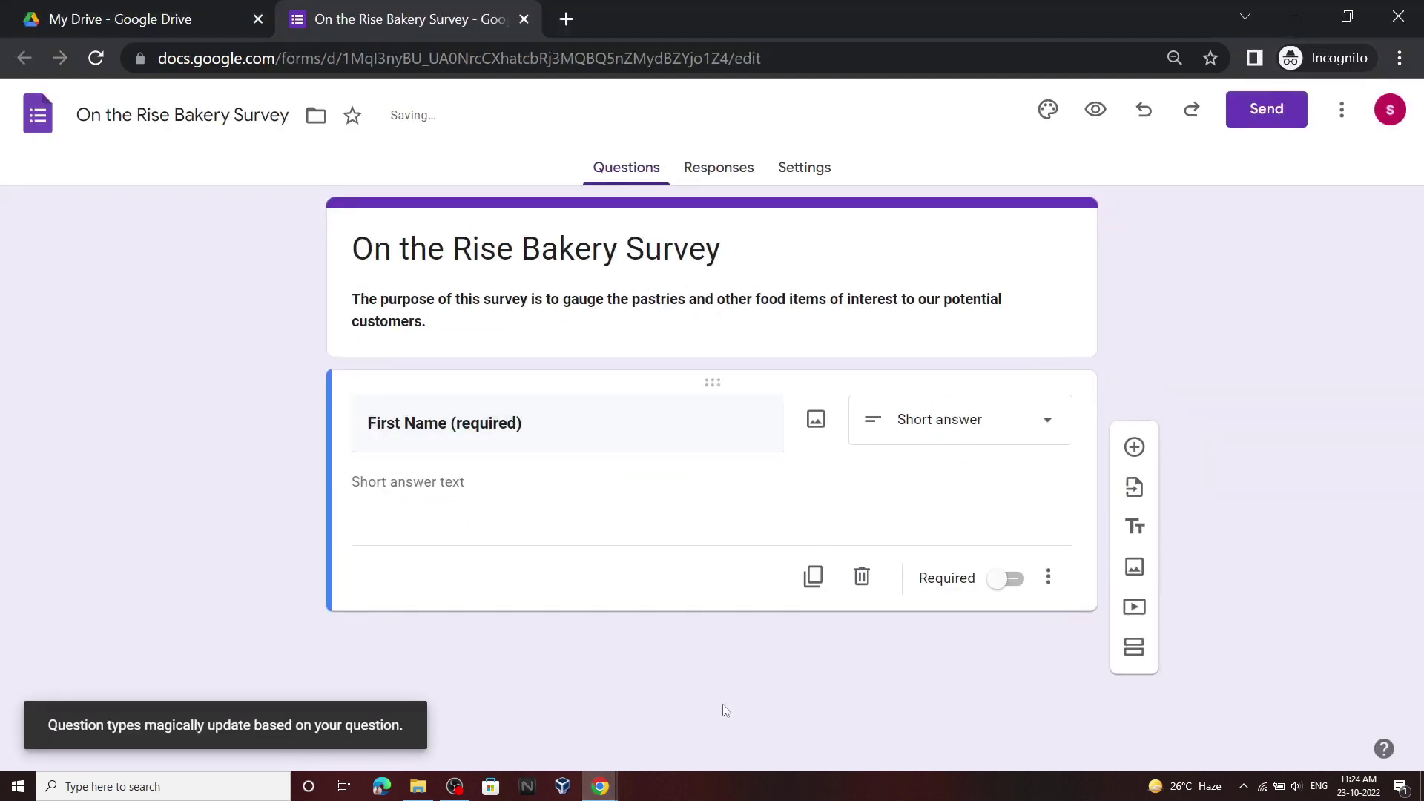
Add a 'Last Name (required)' short-answer question
left_click(519, 712)
scroll(614, 402, "down", 3)
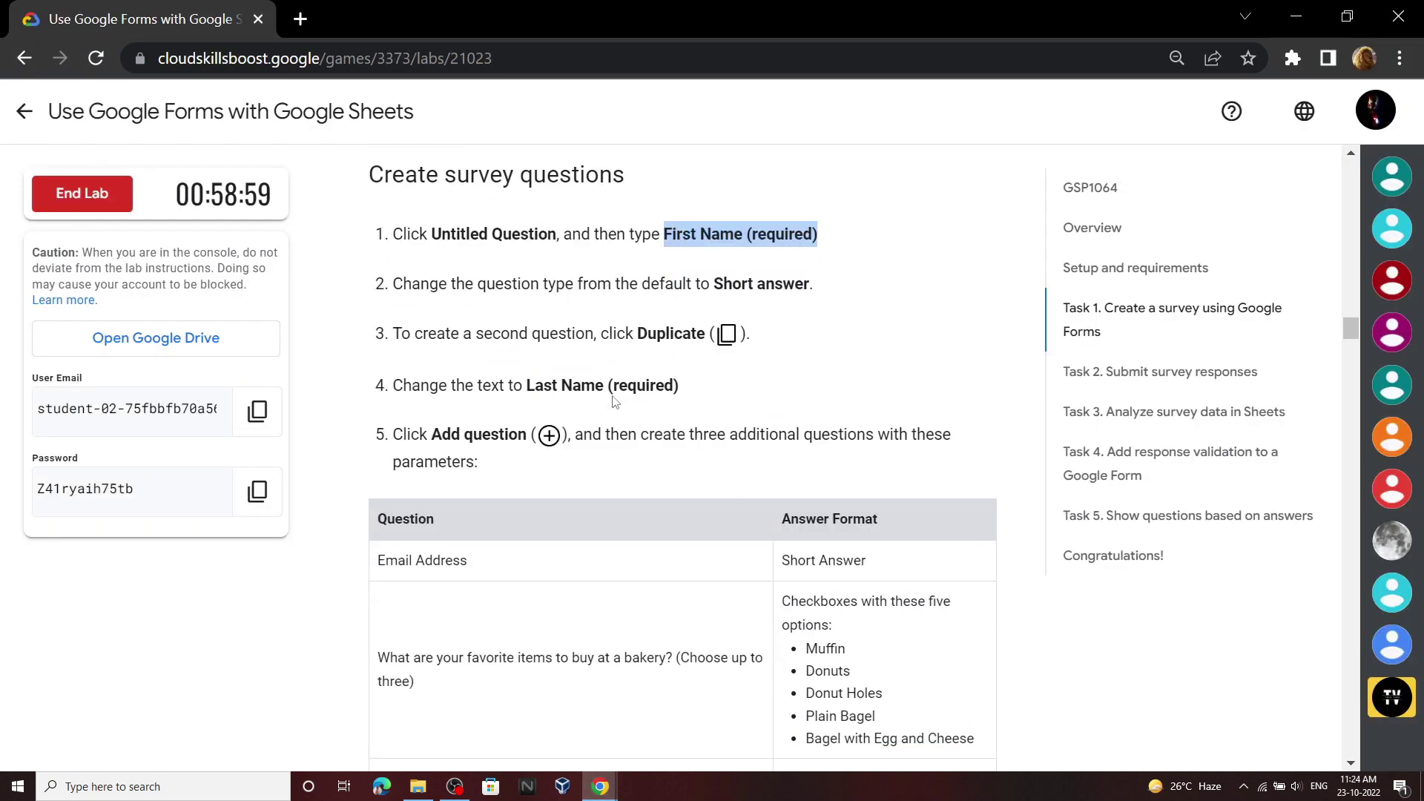
left_click_drag(527, 387, 719, 393)
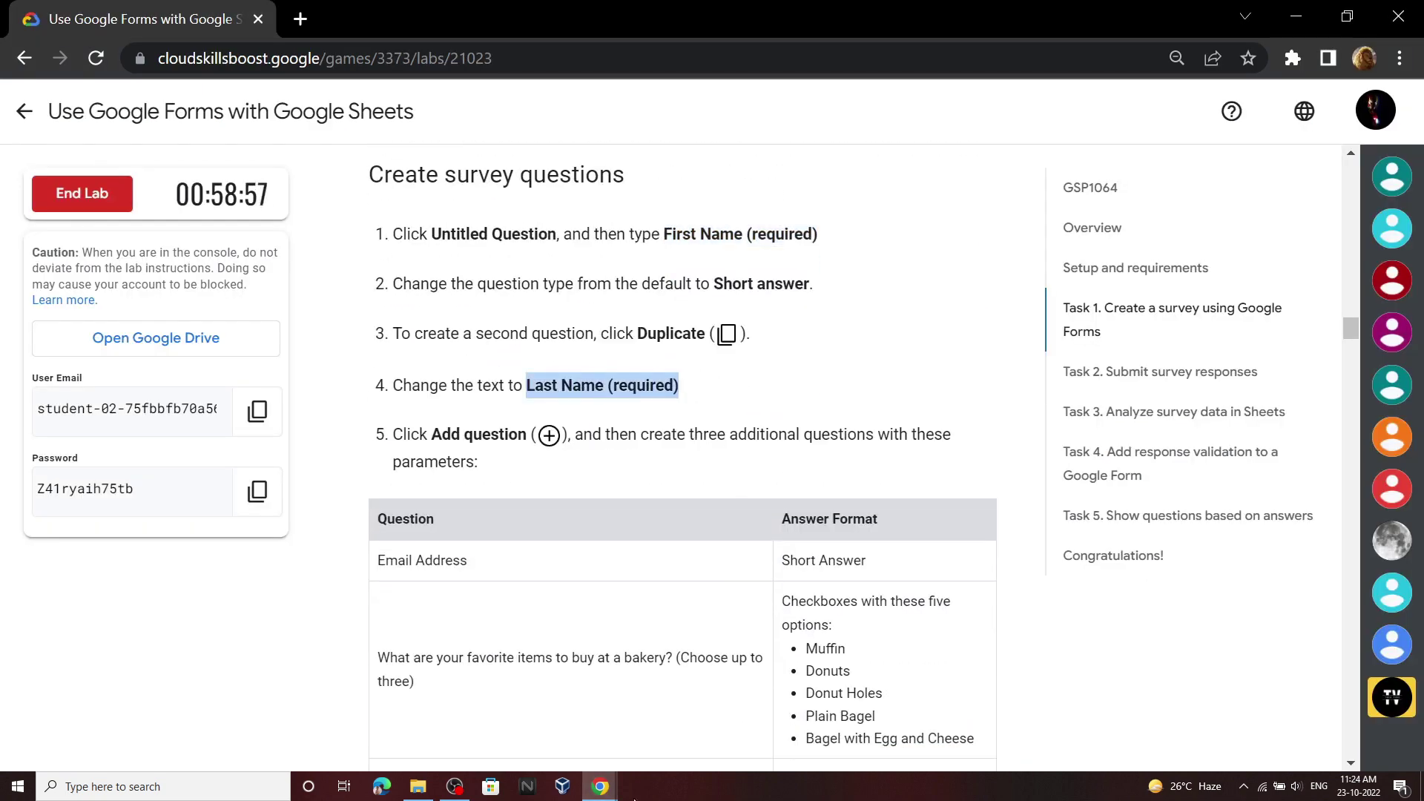
left_click(653, 712)
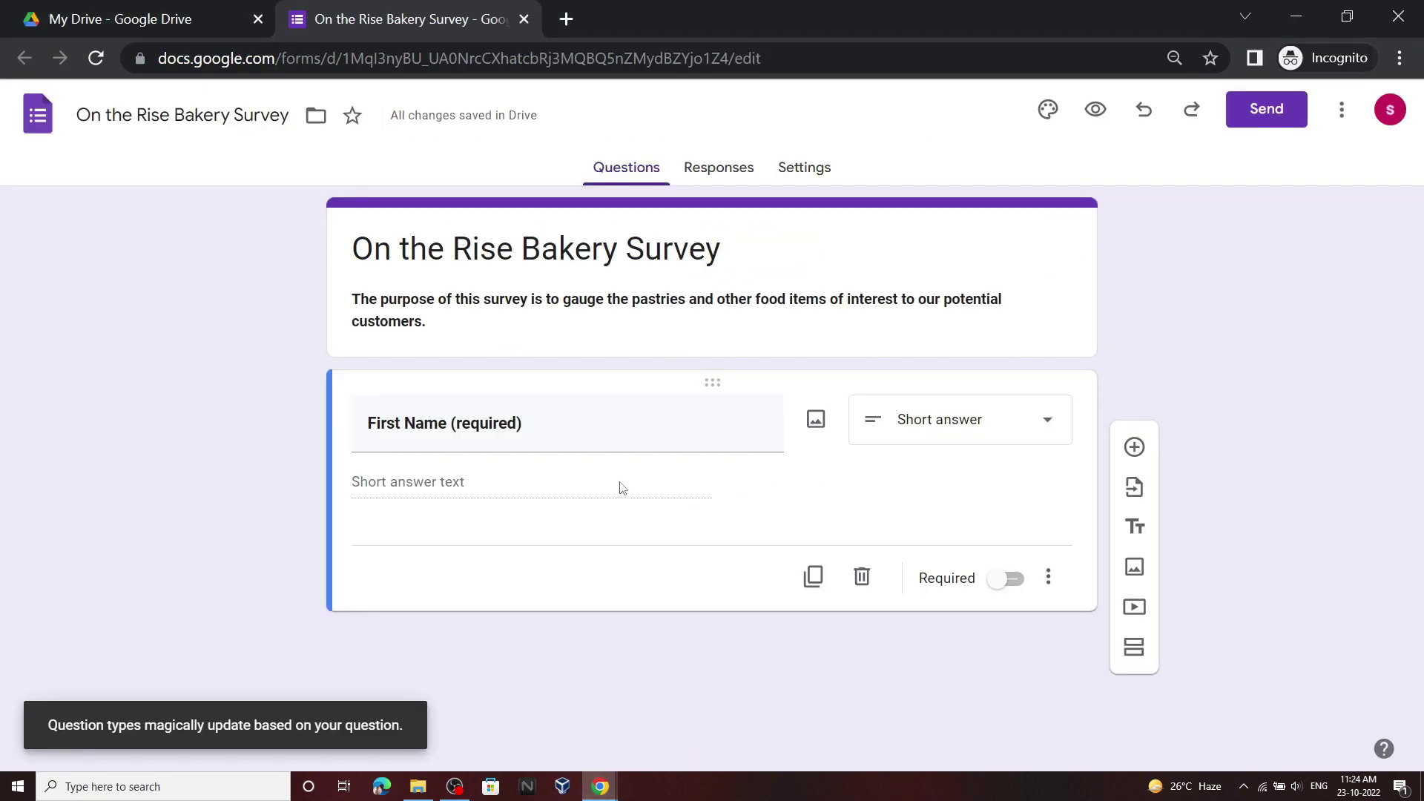
left_click(1135, 447)
type("Last Name (required)")
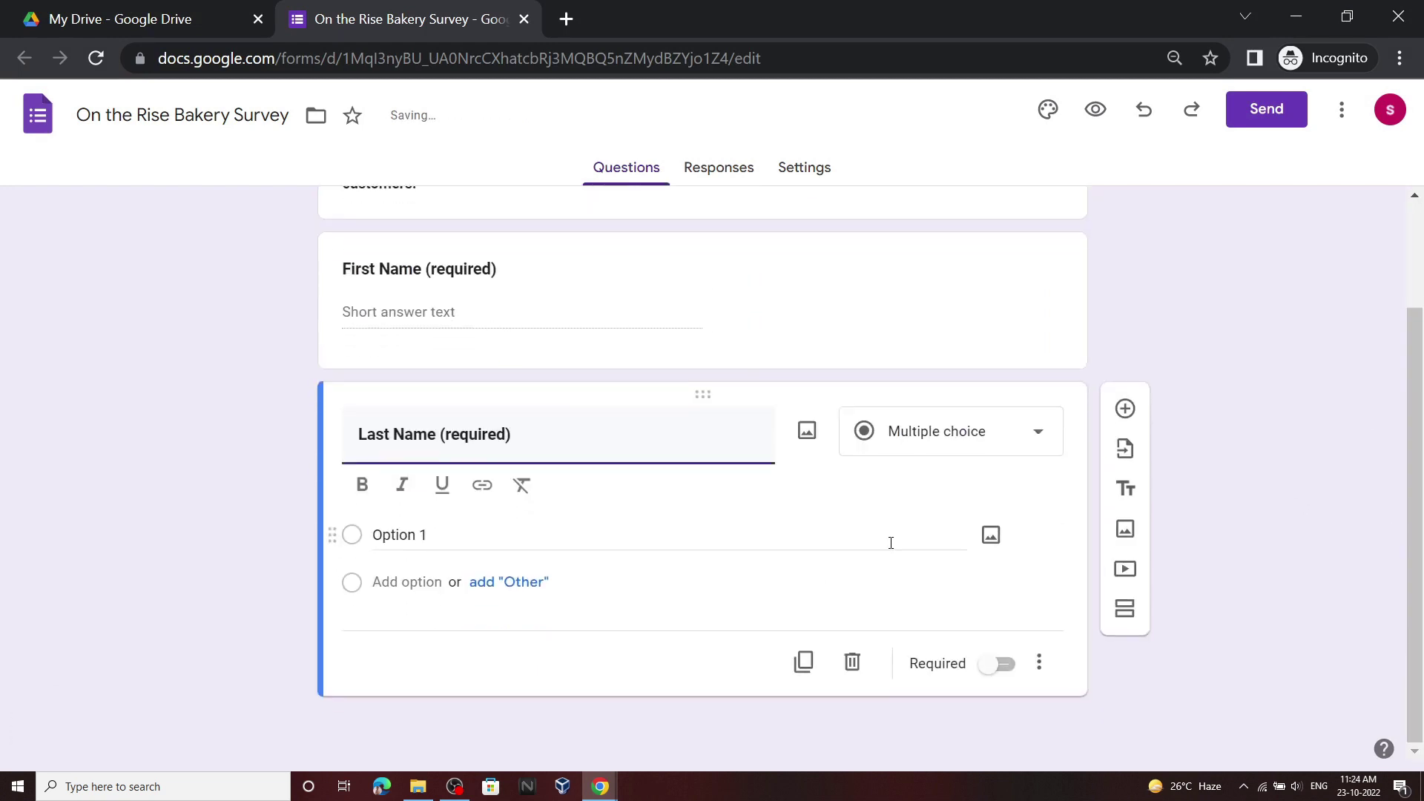
left_click(890, 543)
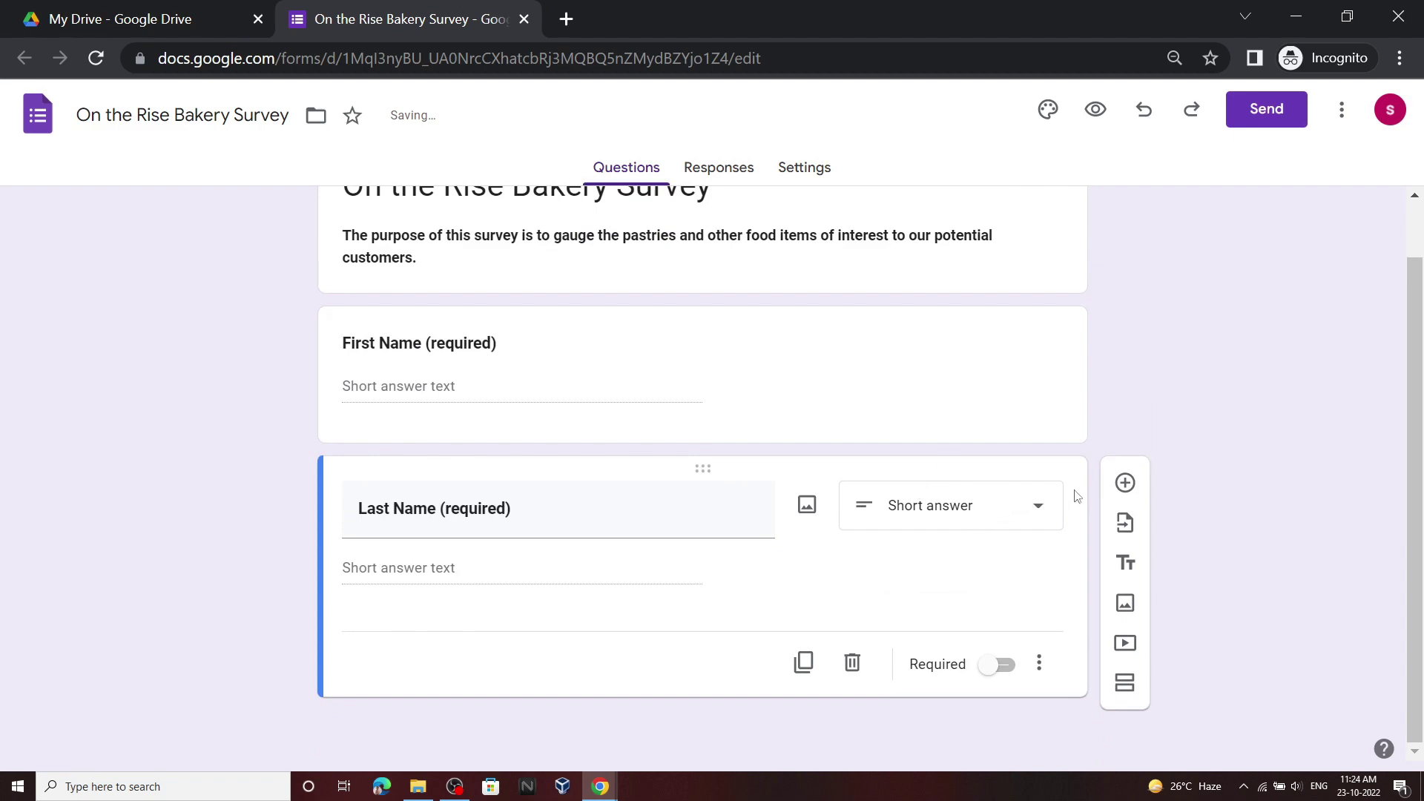
Add an 'Email Address' question below Last Name
left_click(1124, 483)
left_click(600, 786)
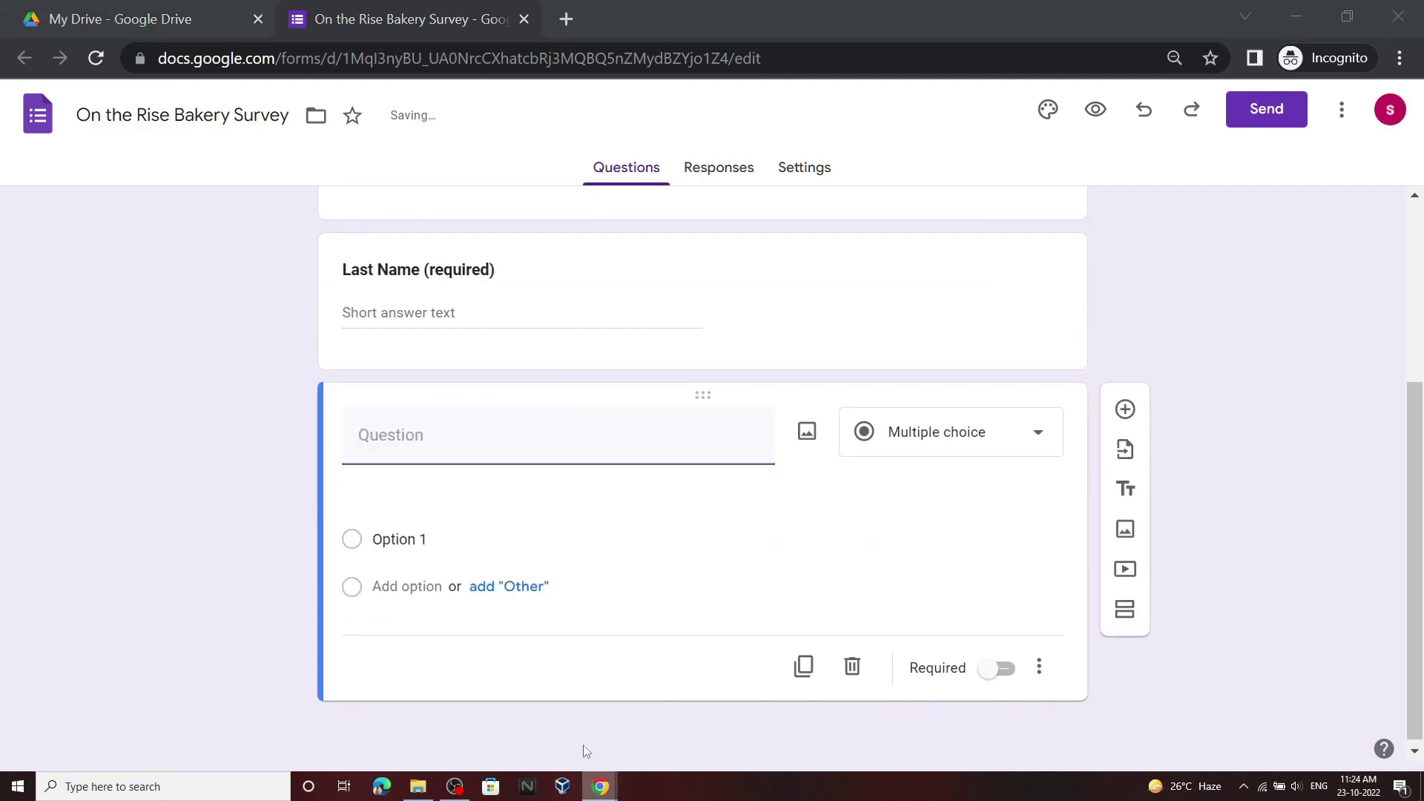
left_click(583, 745)
scroll(499, 402, "down", 1)
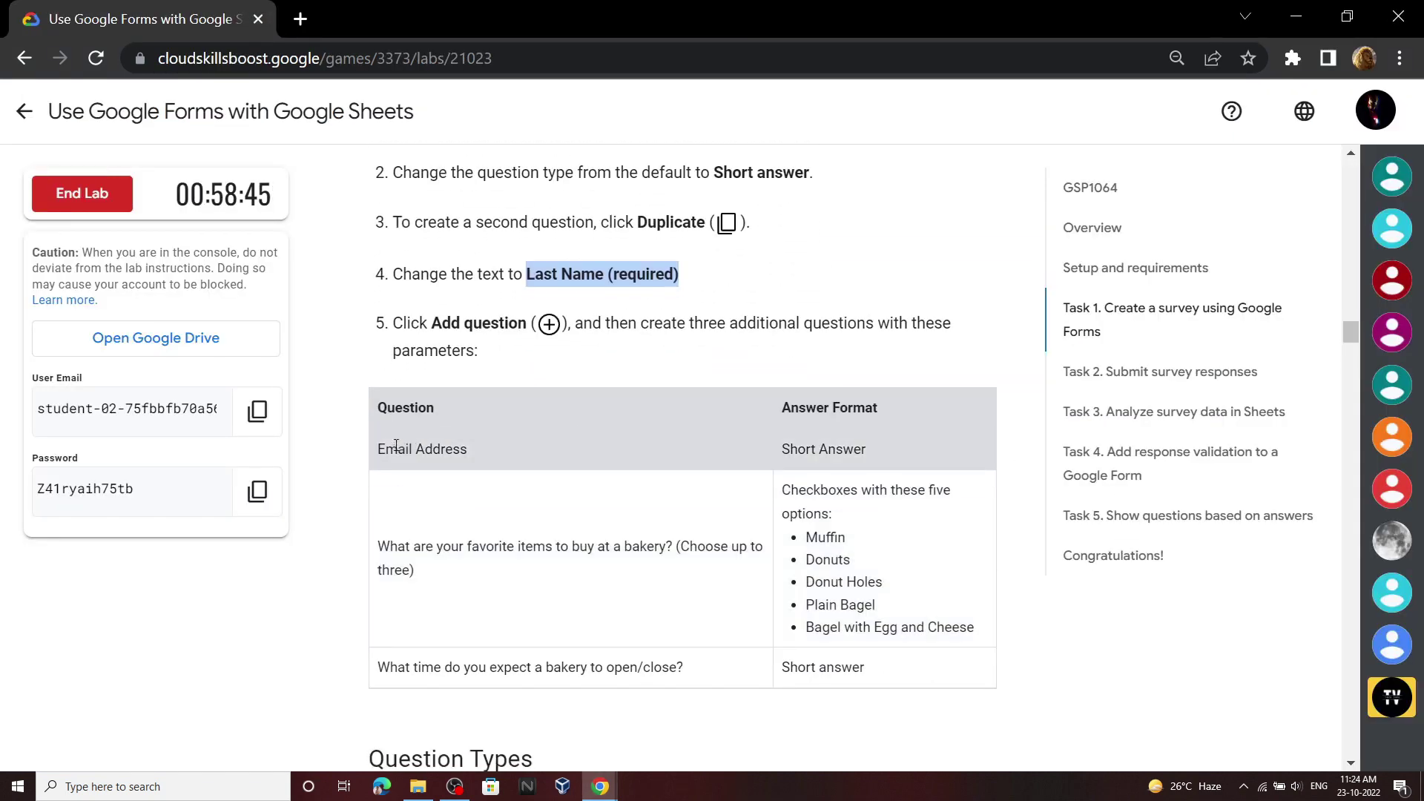
left_click_drag(376, 449, 495, 458)
key("ctrl+c")
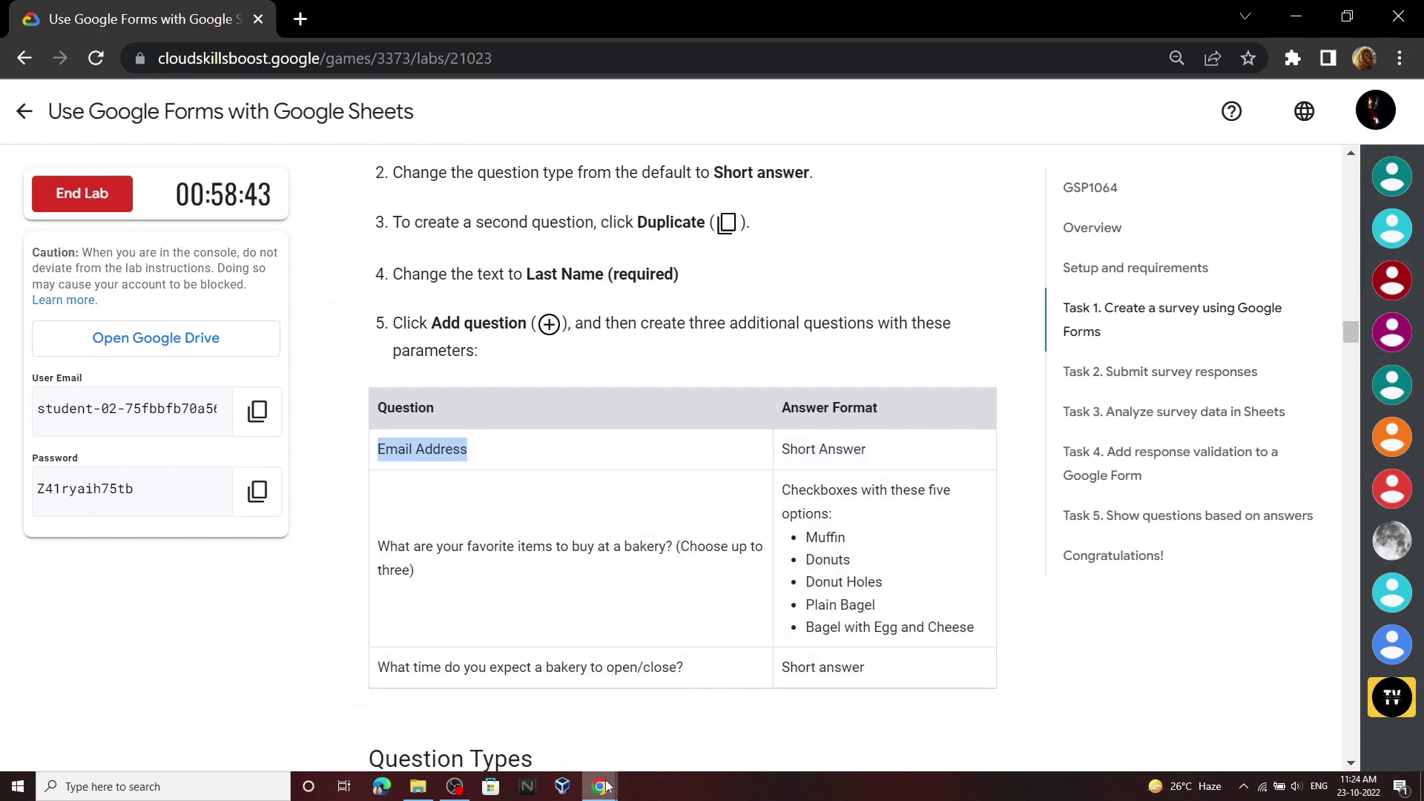
left_click(619, 593)
key("ctrl+v")
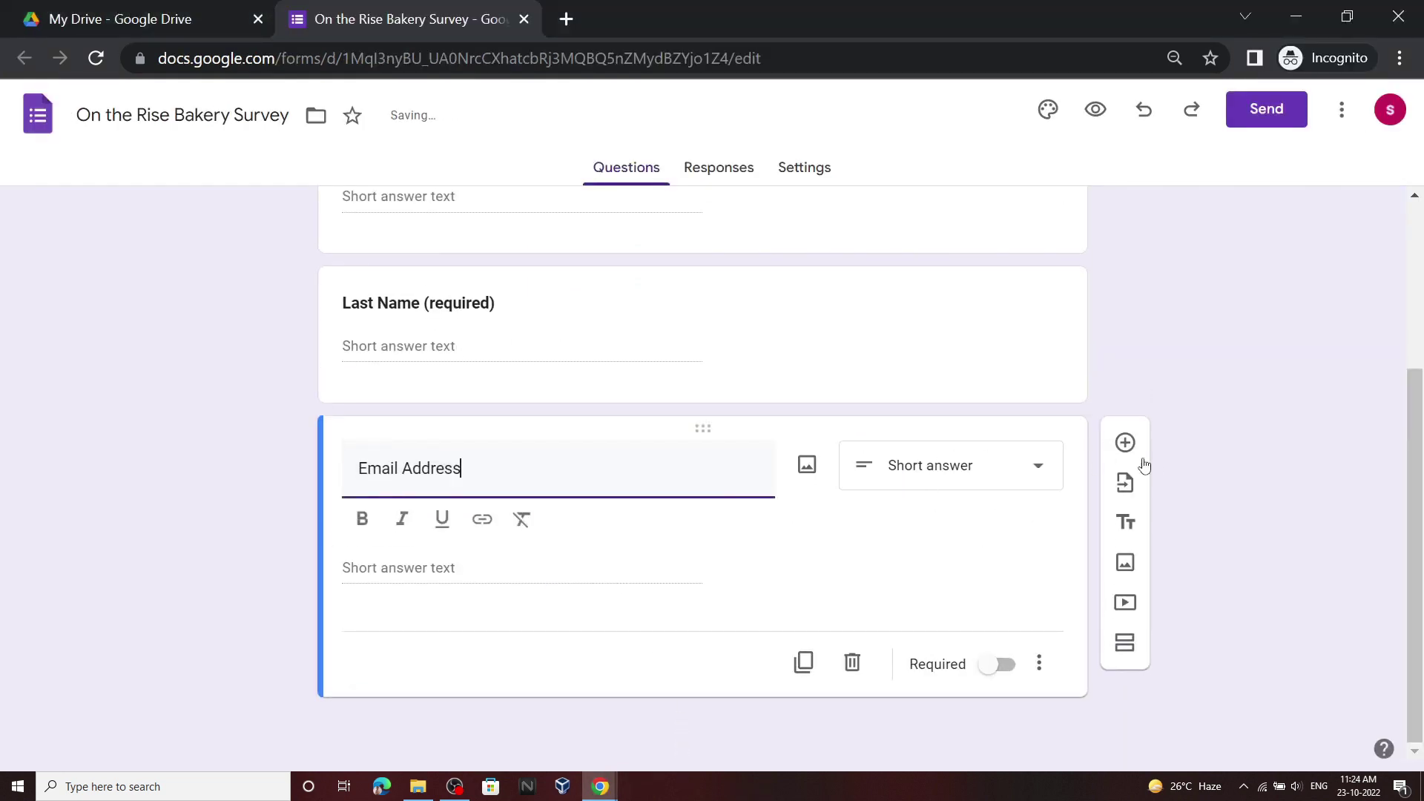
Add a new blank question and copy the bakery-items question text from the lab
left_click(1125, 443)
mouse_move(599, 786)
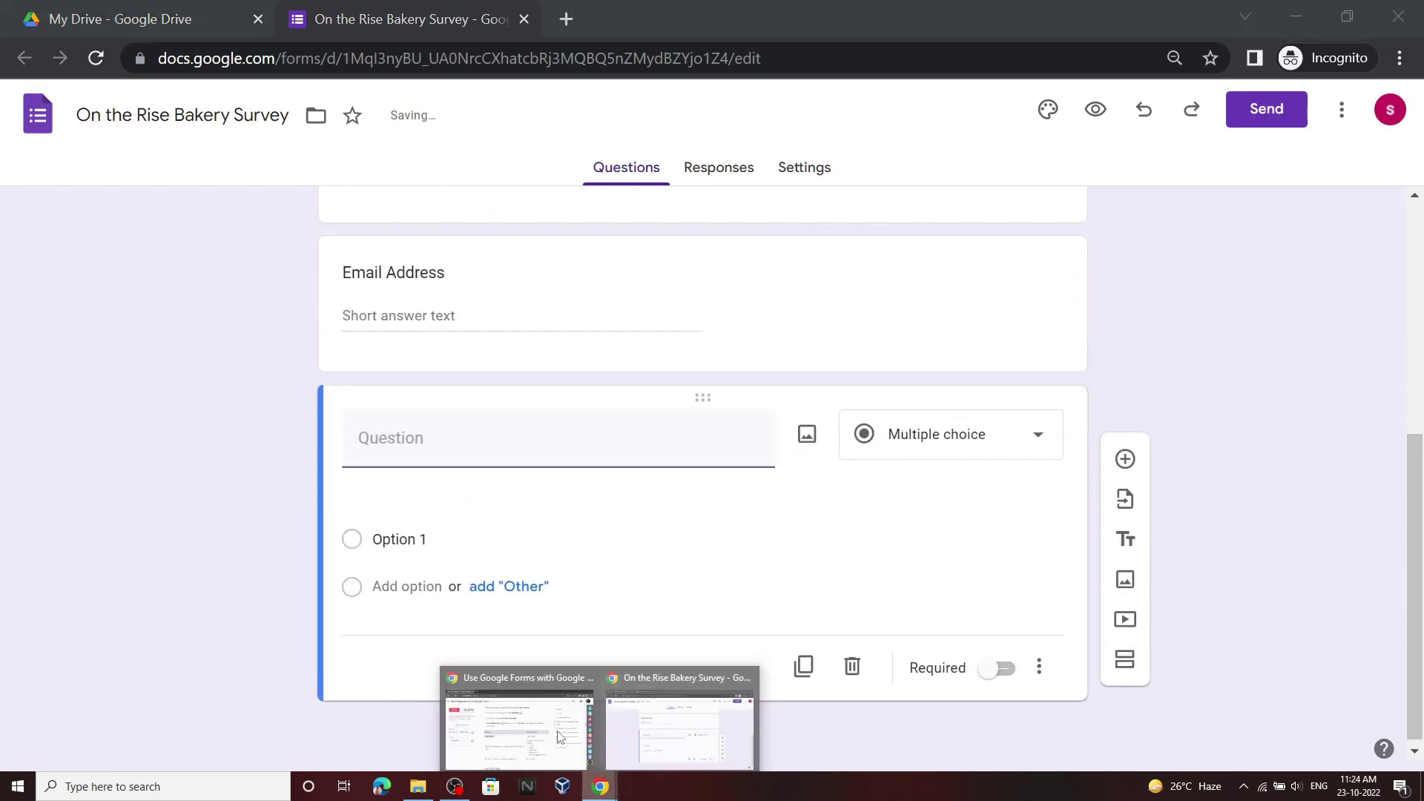
left_click(560, 737)
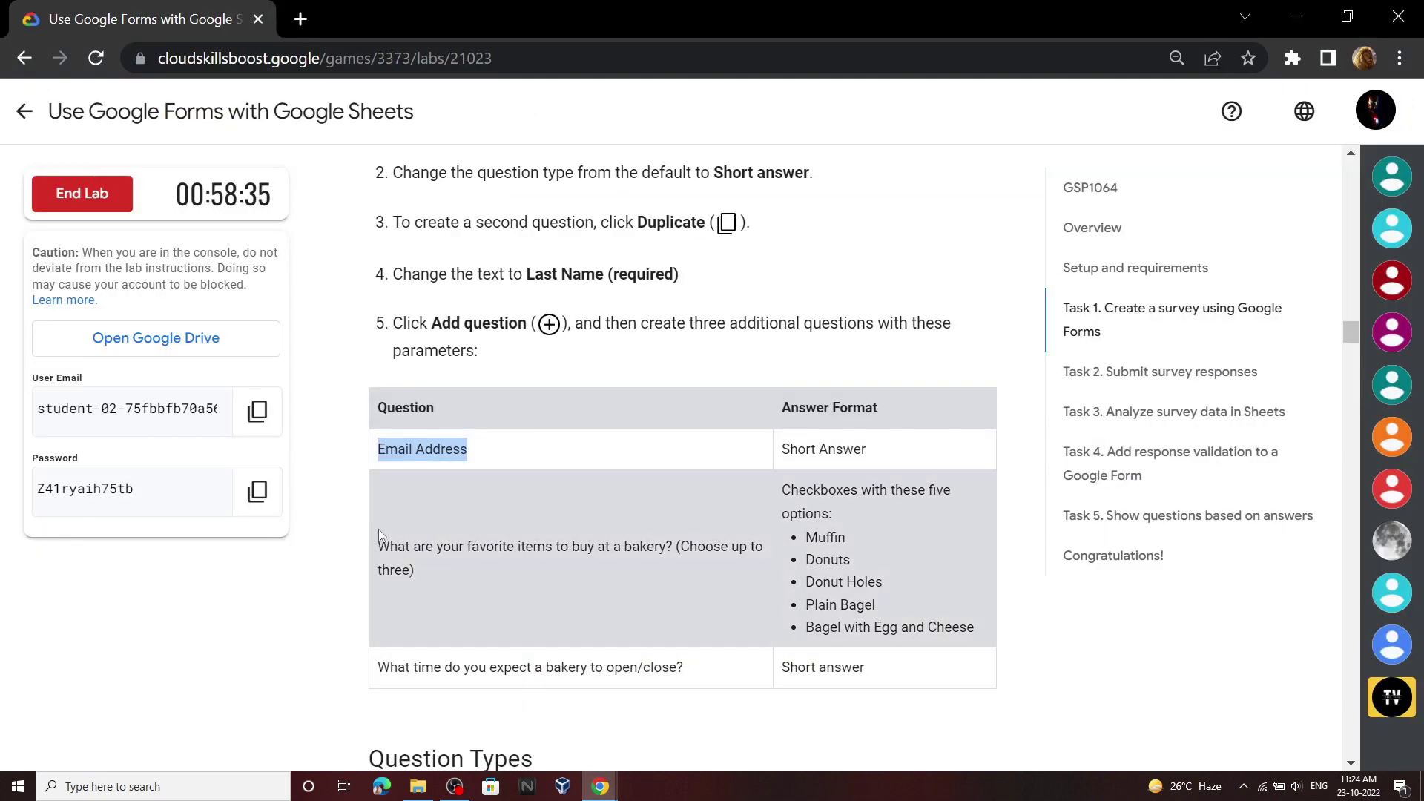
mouse_move(398, 546)
left_mouse_down()
mouse_move(371, 549)
mouse_move(435, 560)
left_mouse_up()
key("ctrl+c")
left_click(382, 542)
Enter the favourite bakery items question with Muffin as the first option
left_click(632, 741)
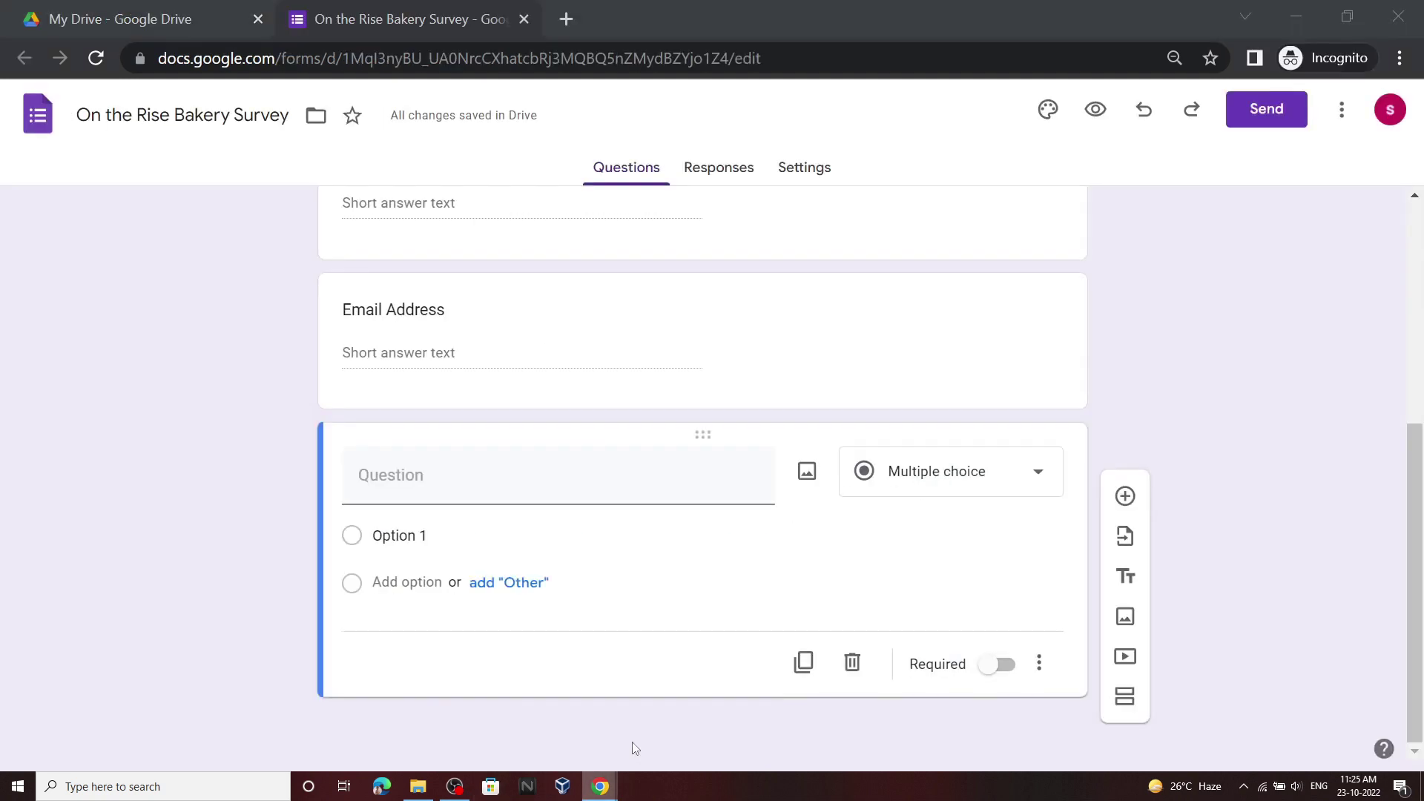
key("ctrl+v")
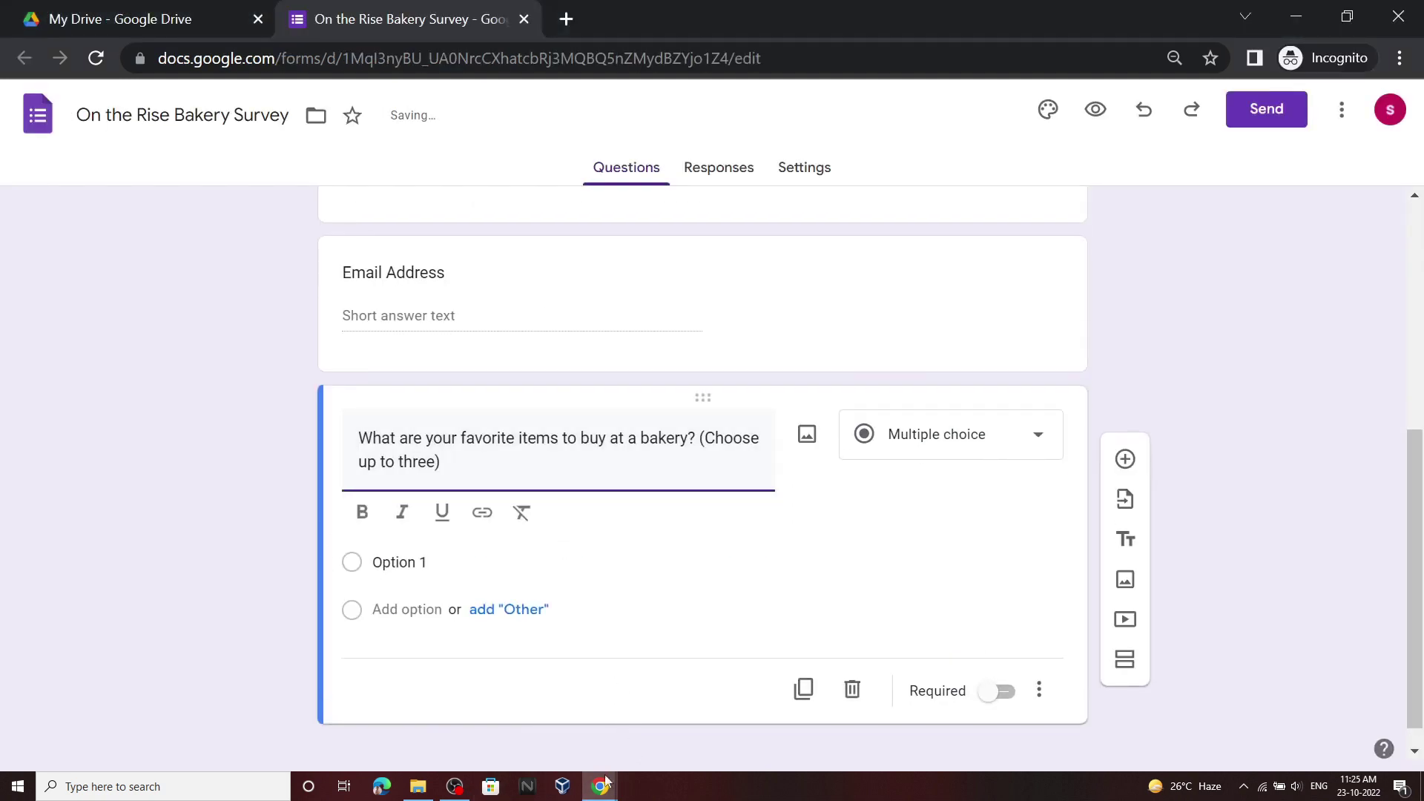
mouse_move(599, 786)
left_click(519, 713)
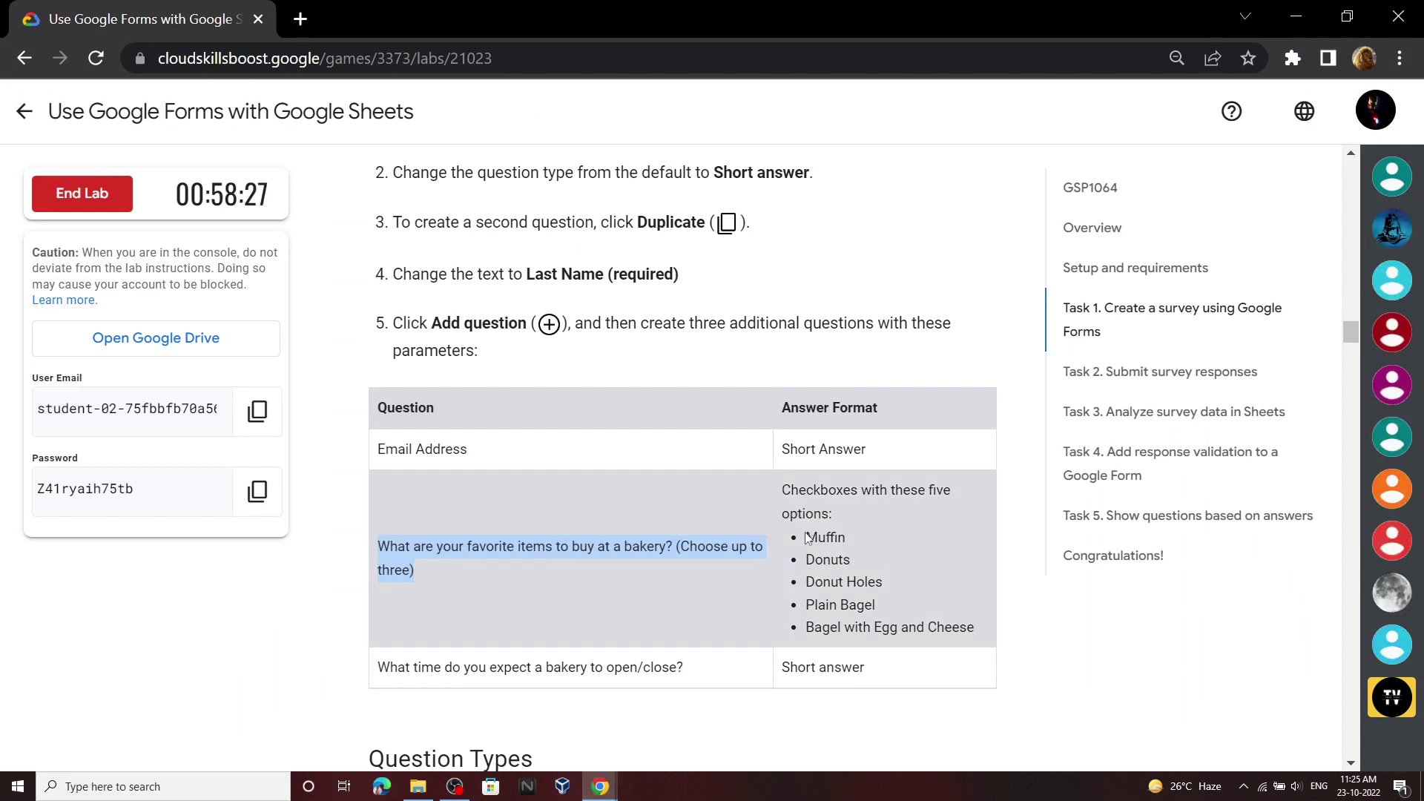
left_click_drag(807, 537, 849, 537)
key("ctrl+c")
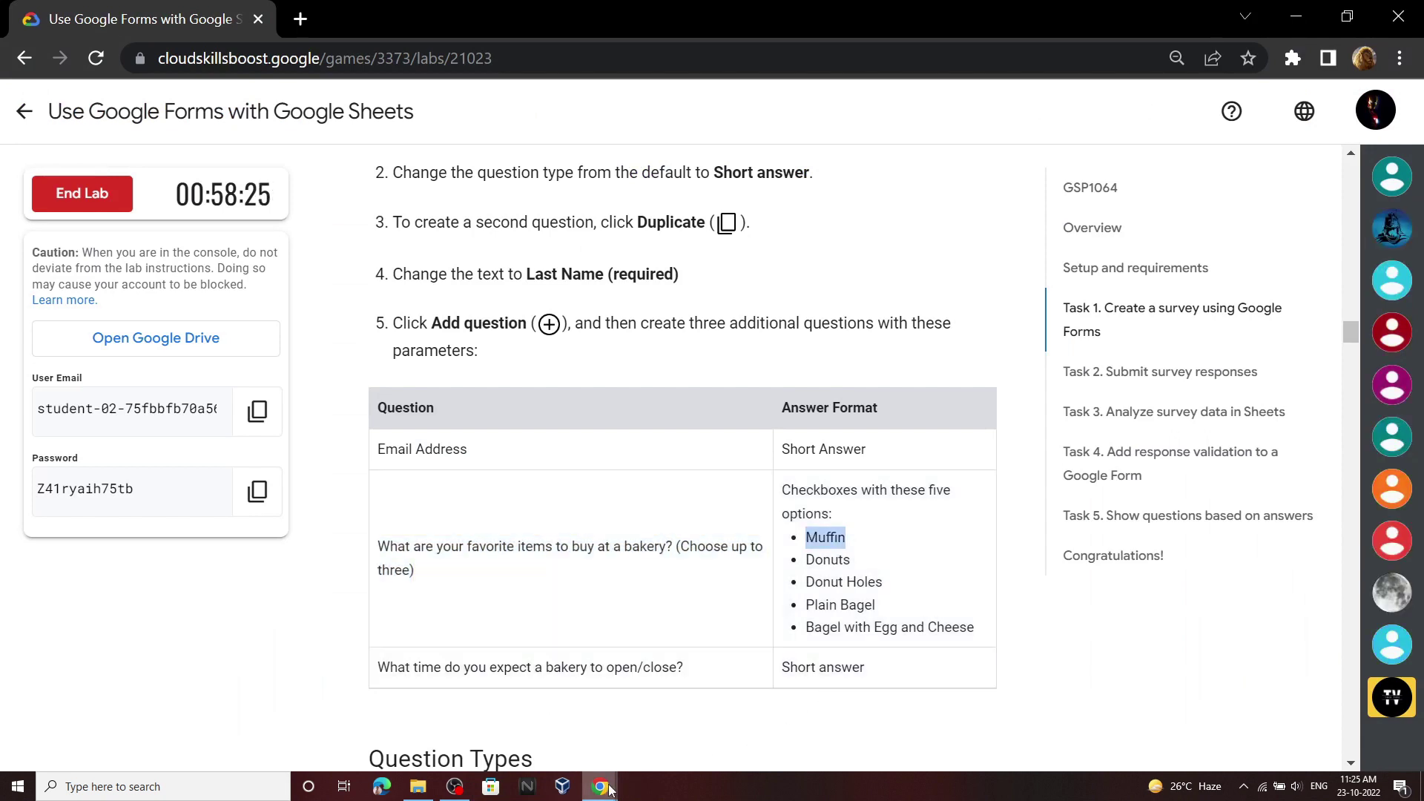
left_click(626, 728)
left_click(442, 563)
key("ctrl+v")
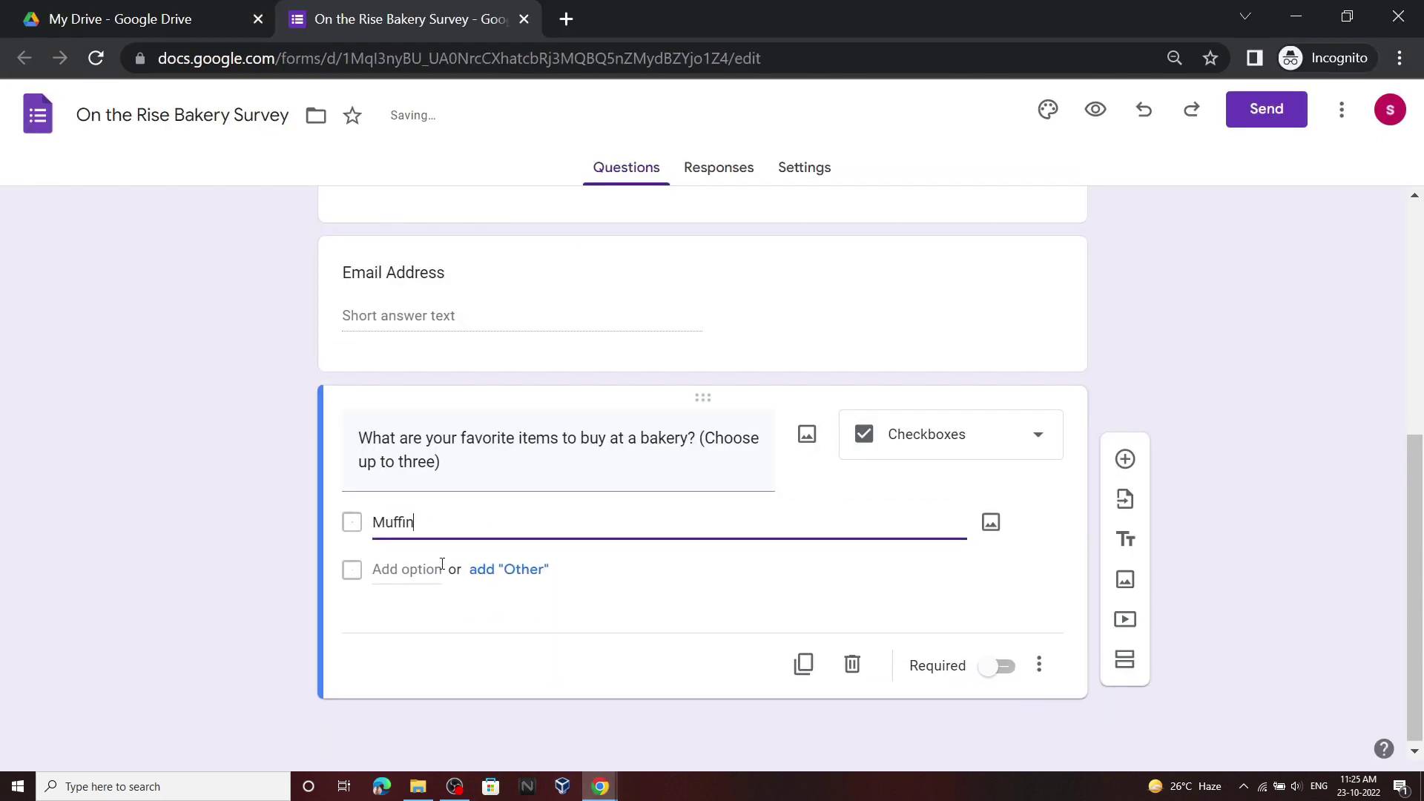
Add Donuts, Donut Holes and Plain Bagel as the next answer options
left_click(519, 713)
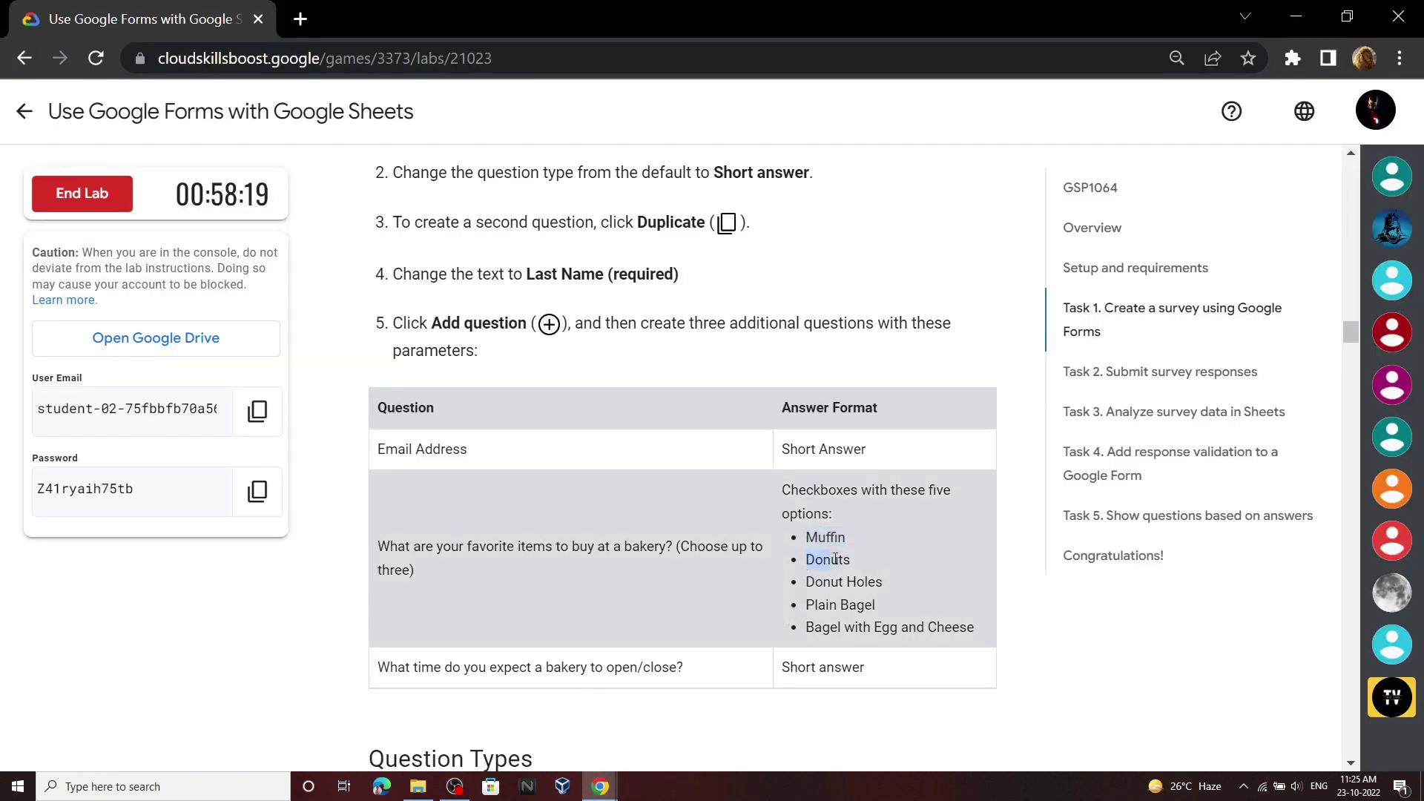
mouse_move(599, 786)
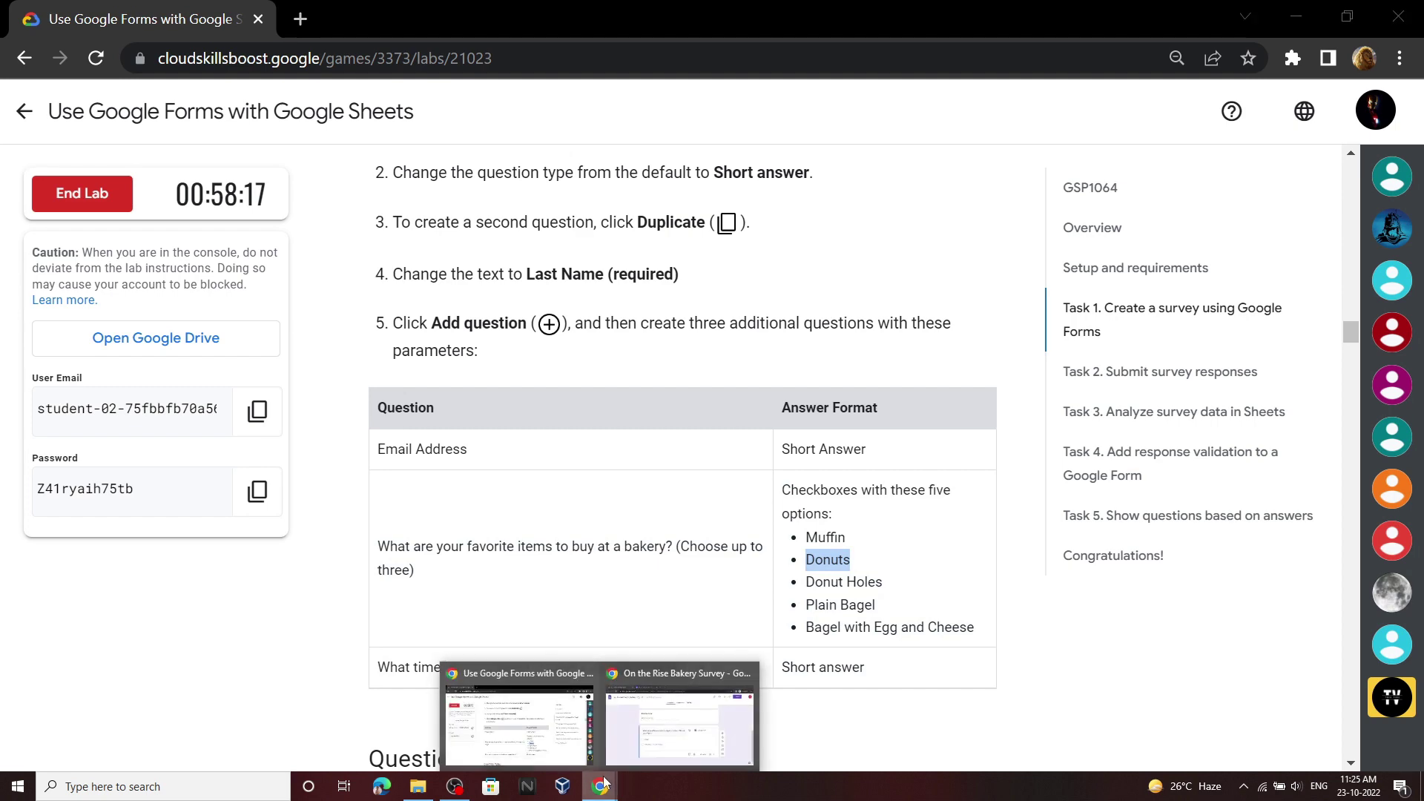
left_click(653, 704)
left_click(407, 569)
type("Donuts")
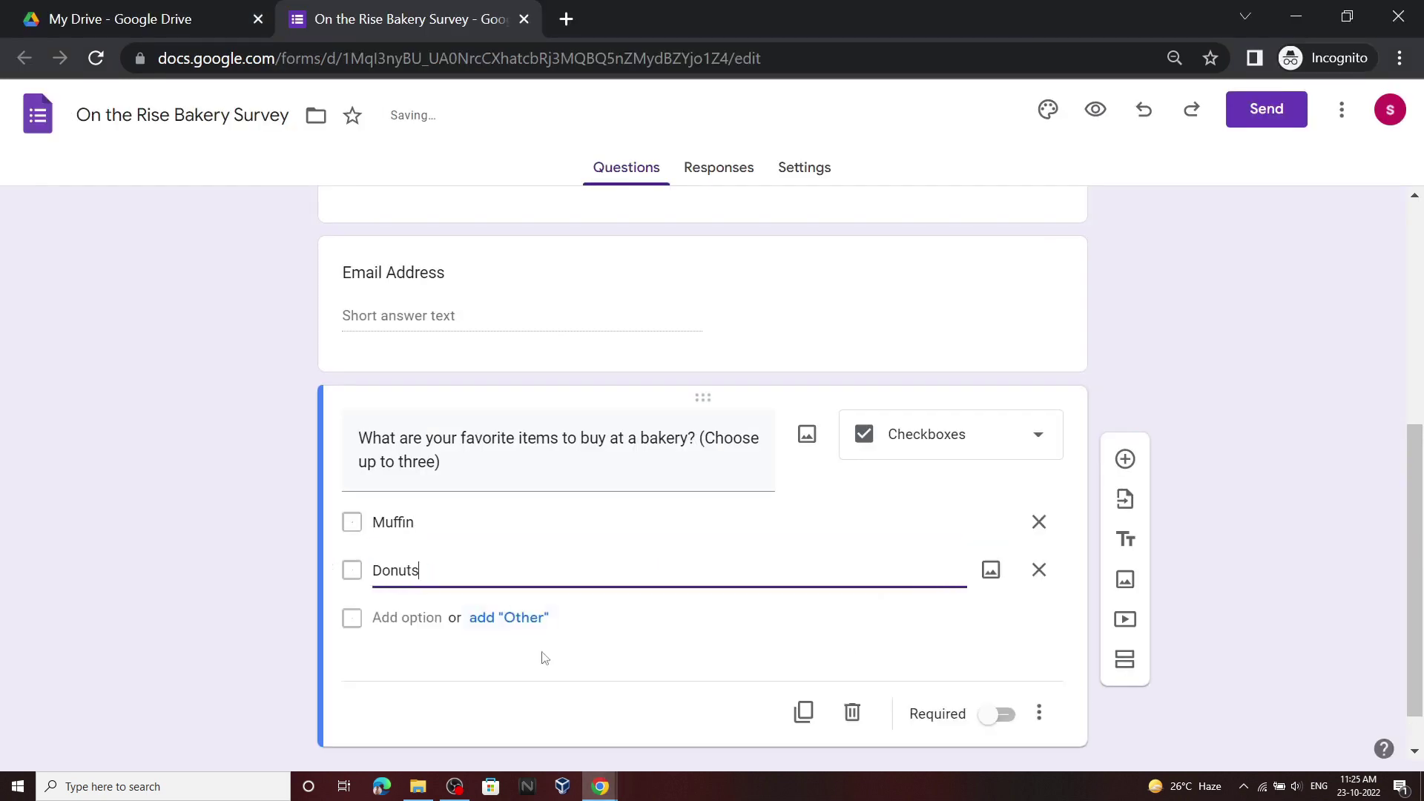
mouse_move(599, 786)
left_click(519, 713)
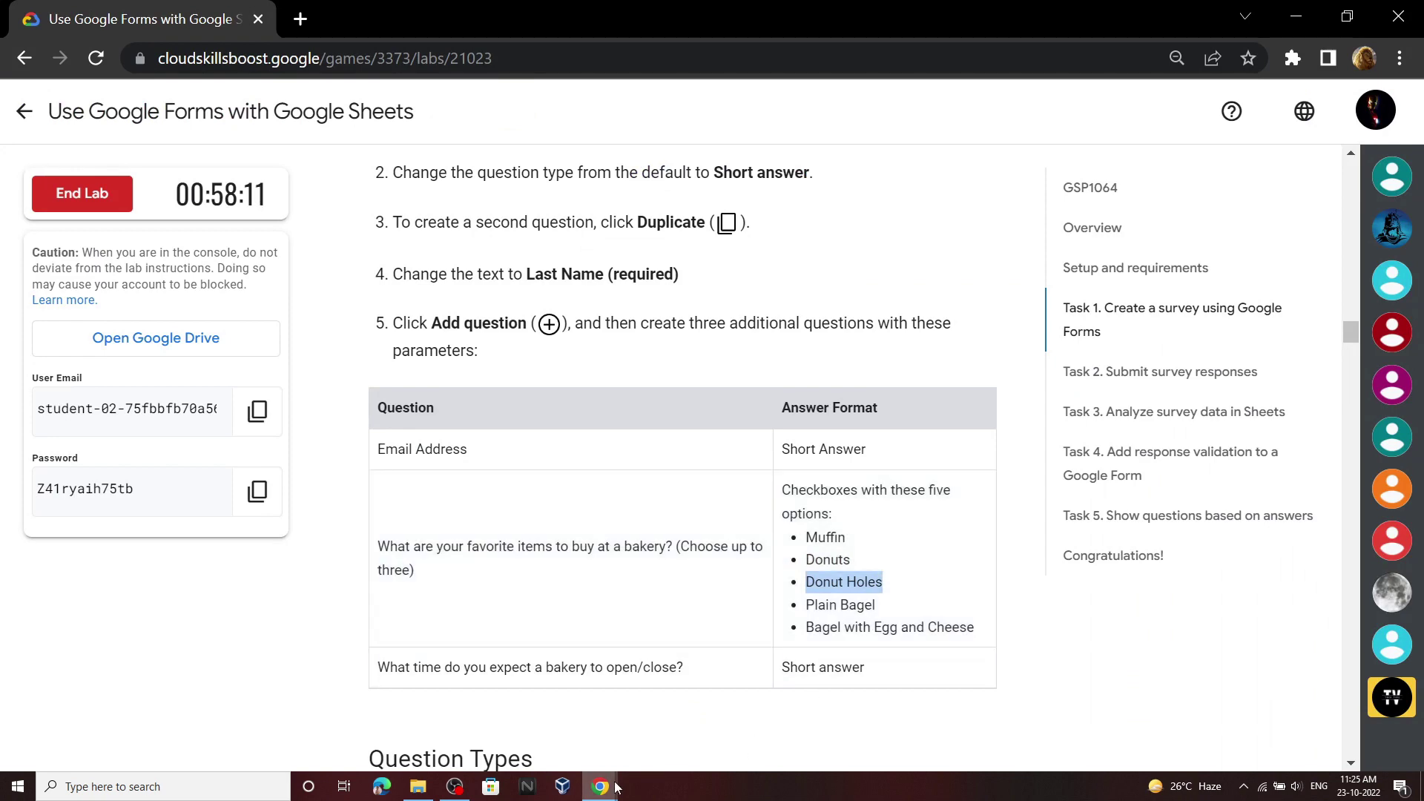
left_click(519, 714)
left_click(404, 617)
type("Donut Holes")
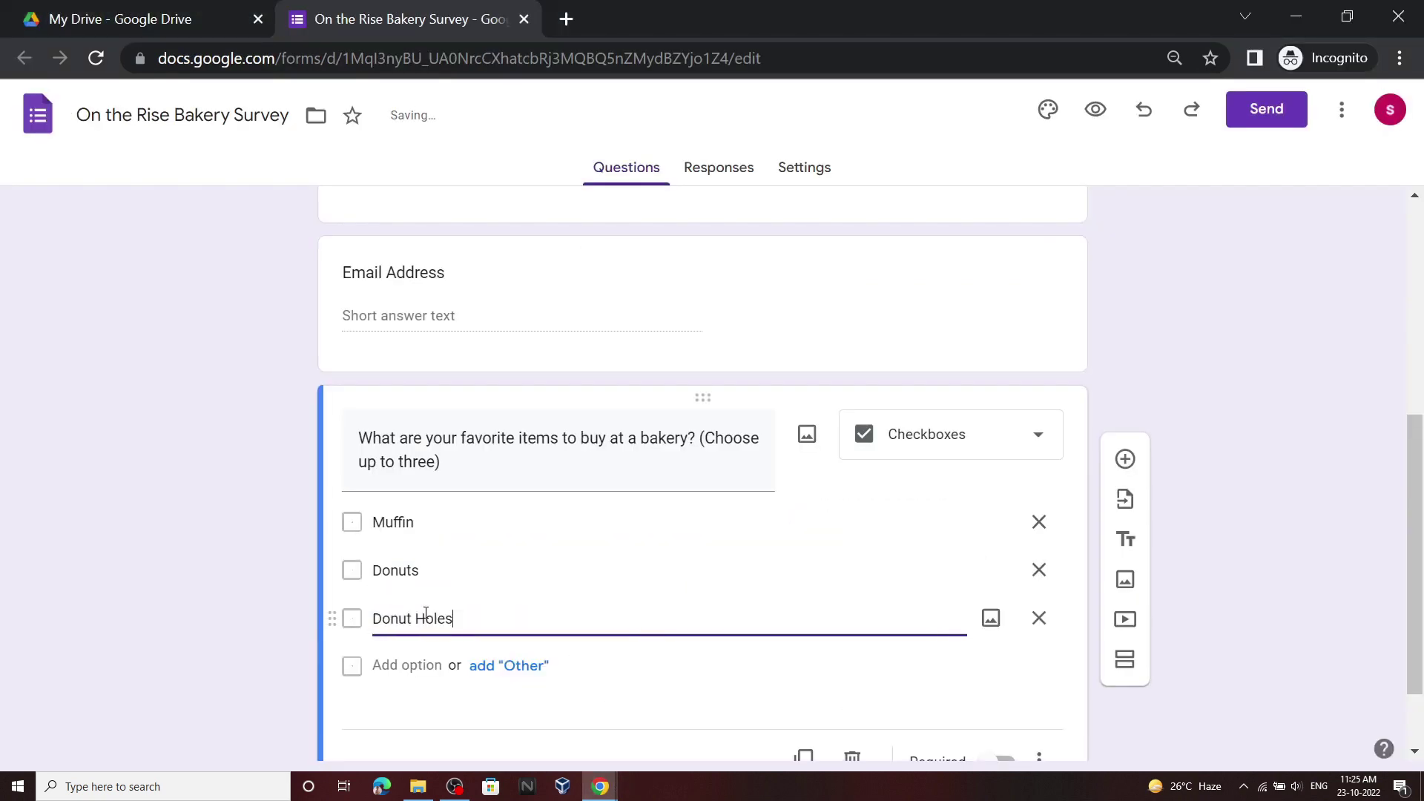
left_click(519, 713)
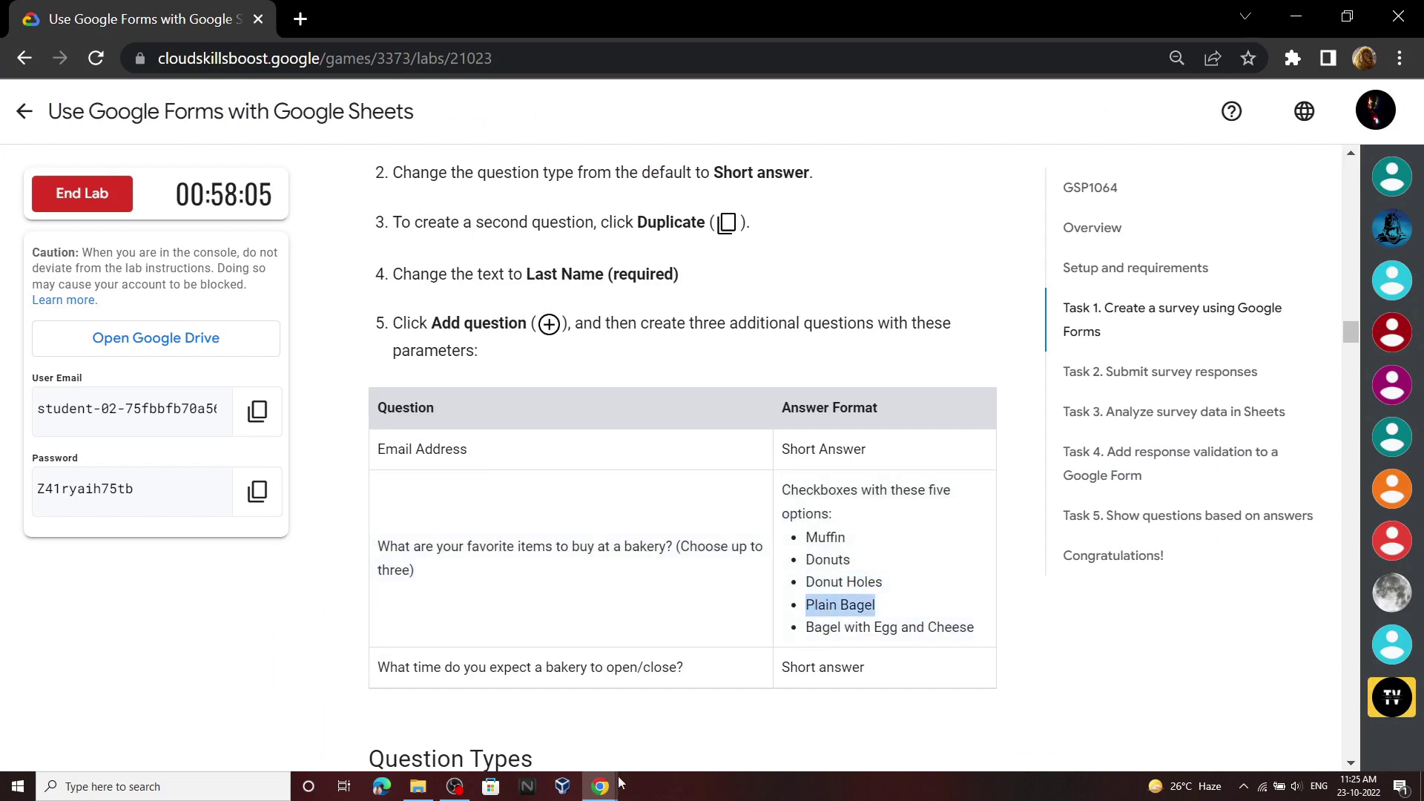
mouse_move(599, 786)
left_click(556, 658)
left_click(435, 665)
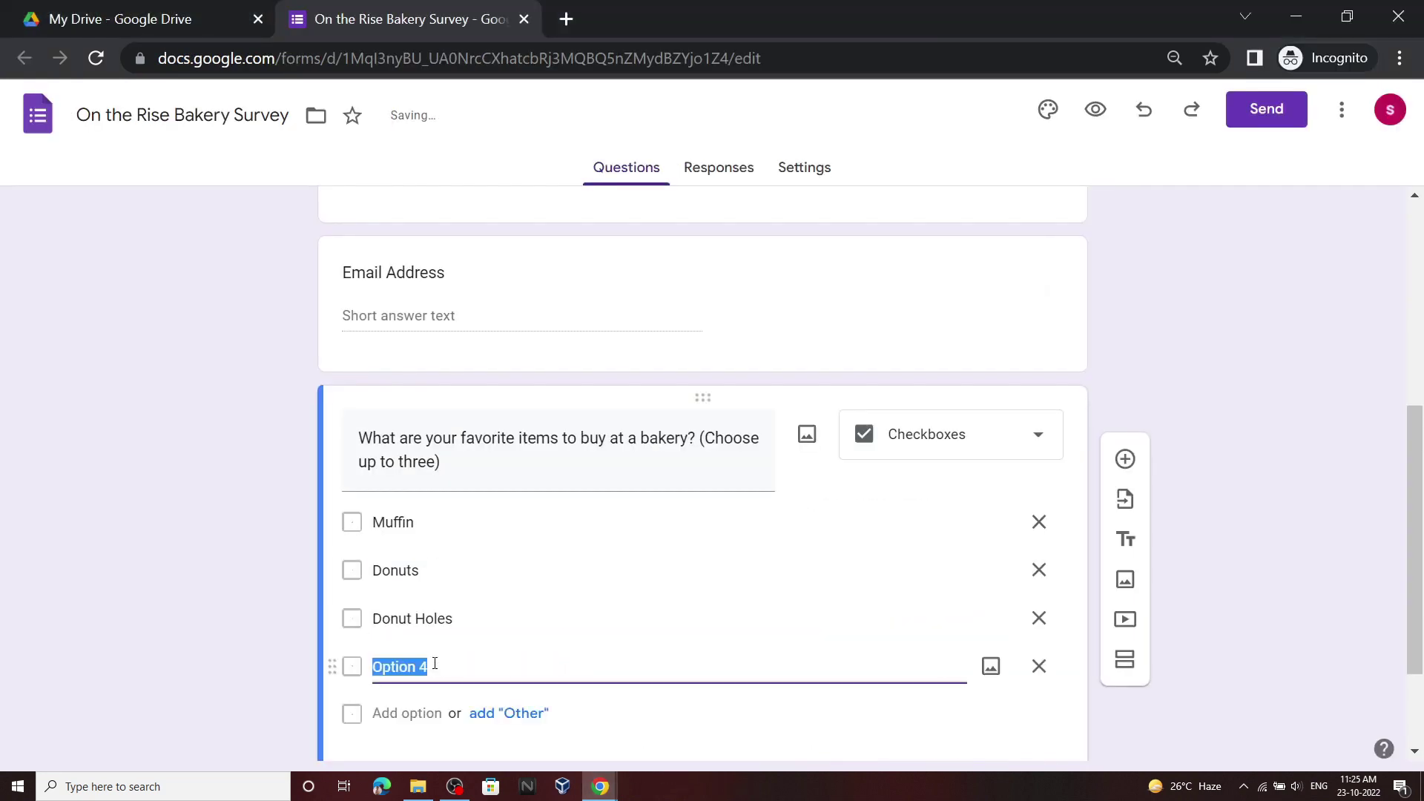
Add Bagel with Egg and Cheese as the fifth option and keep the type as Checkboxes
left_click(600, 786)
left_click(519, 713)
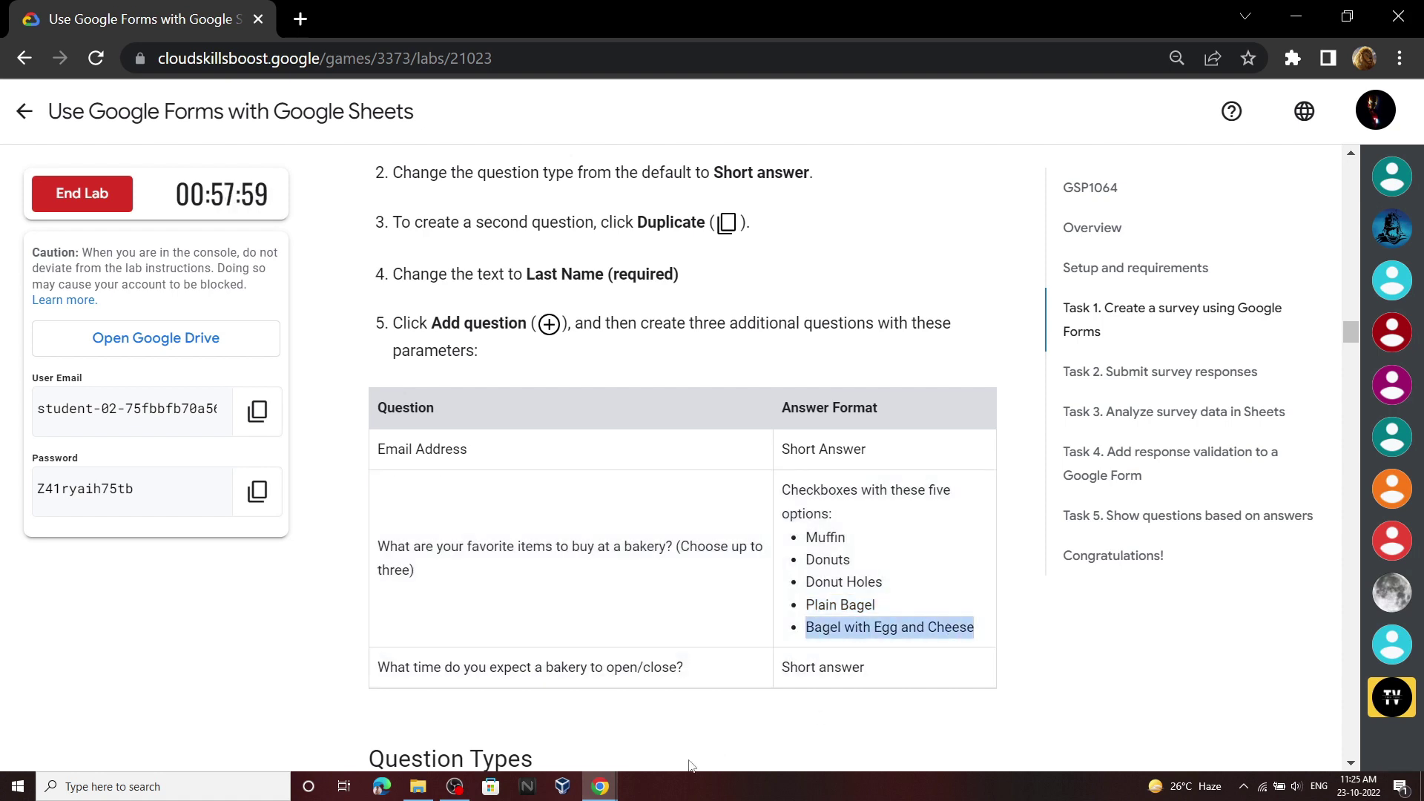
left_click(683, 713)
key("Return")
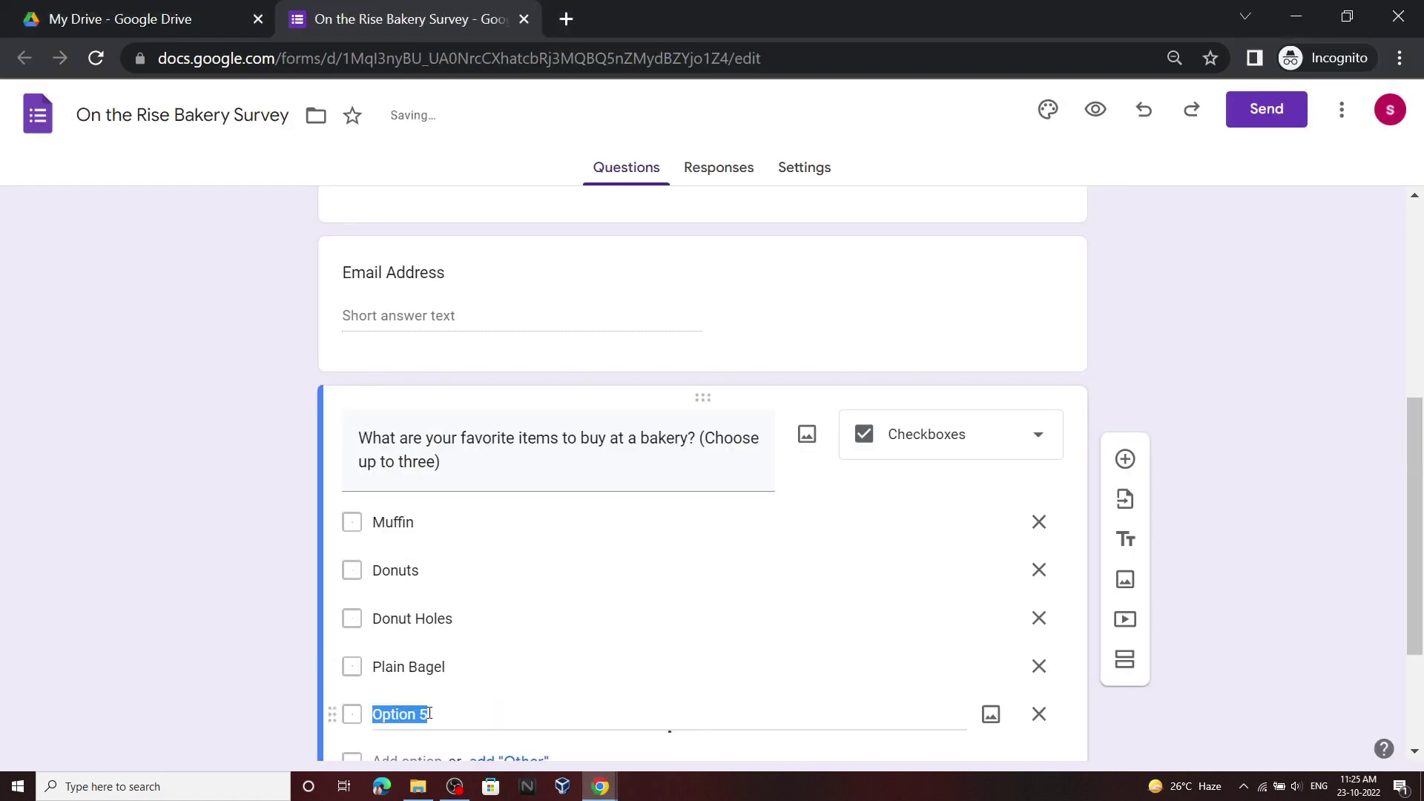
type("Bagel with Egg and Cheese")
scroll(965, 358, "down", 1)
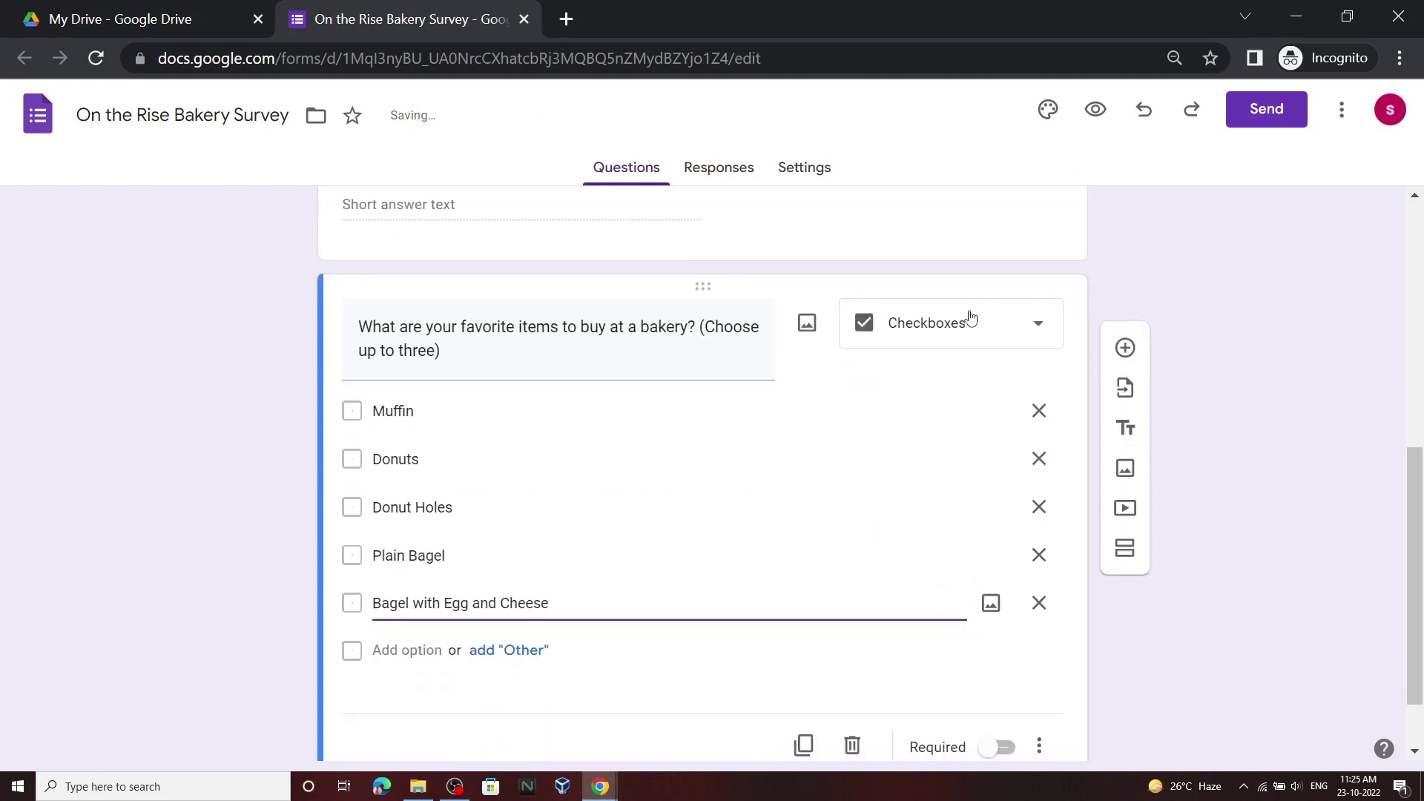
left_click(969, 318)
left_click(941, 335)
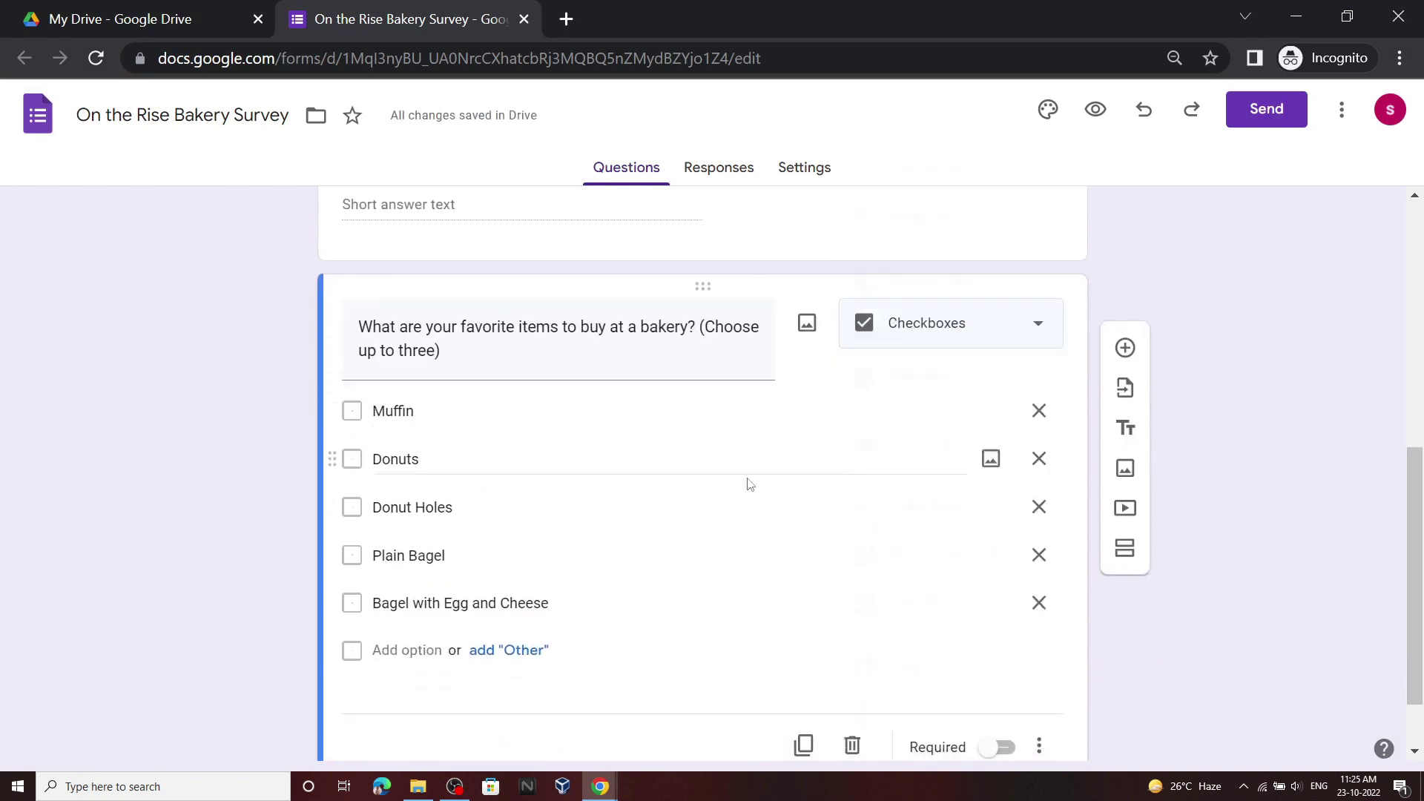
scroll(756, 493, "down", 1)
mouse_move(599, 786)
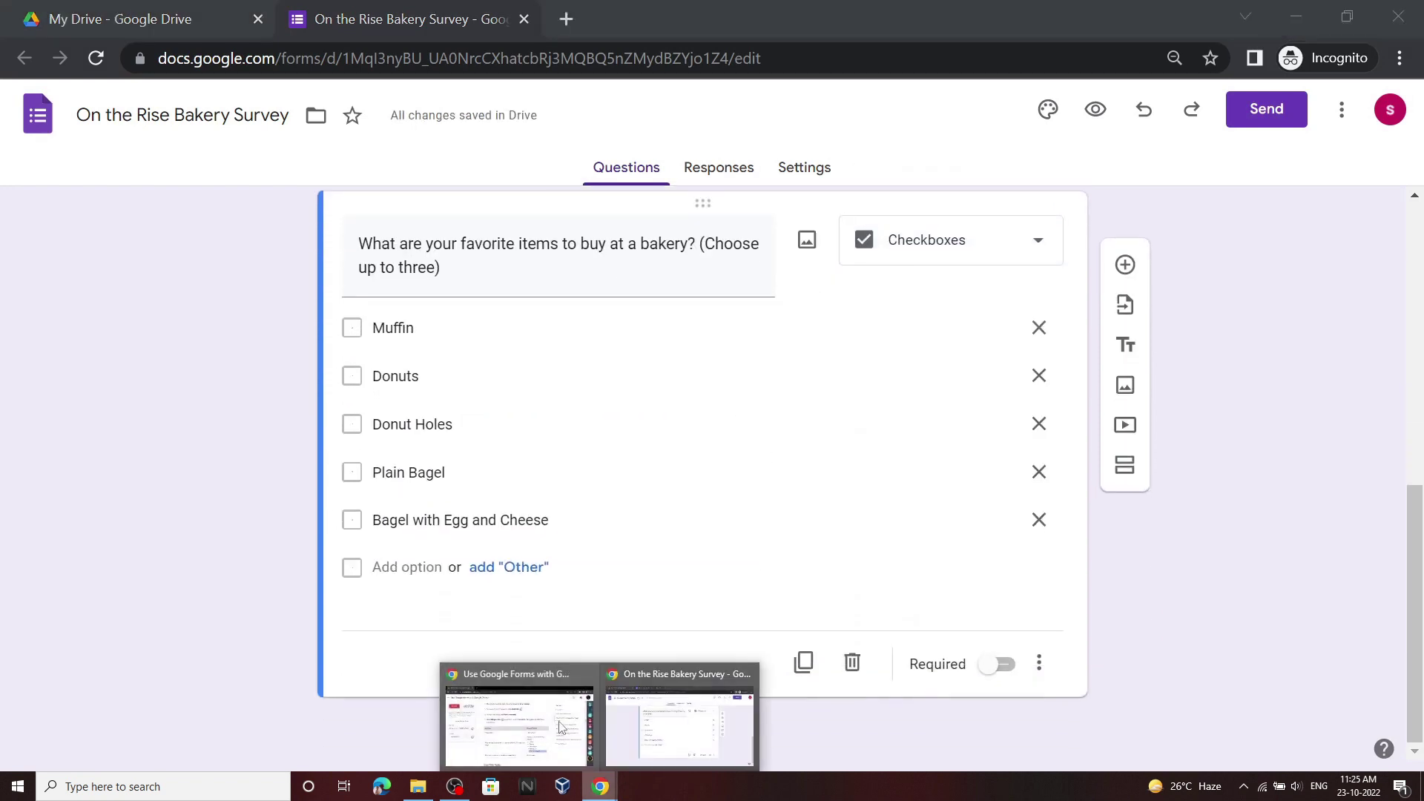
left_click(523, 715)
Add 'What time do you expect a bakery to open/close?' below the checkbox question as Short answer
scroll(433, 338, "down", 4)
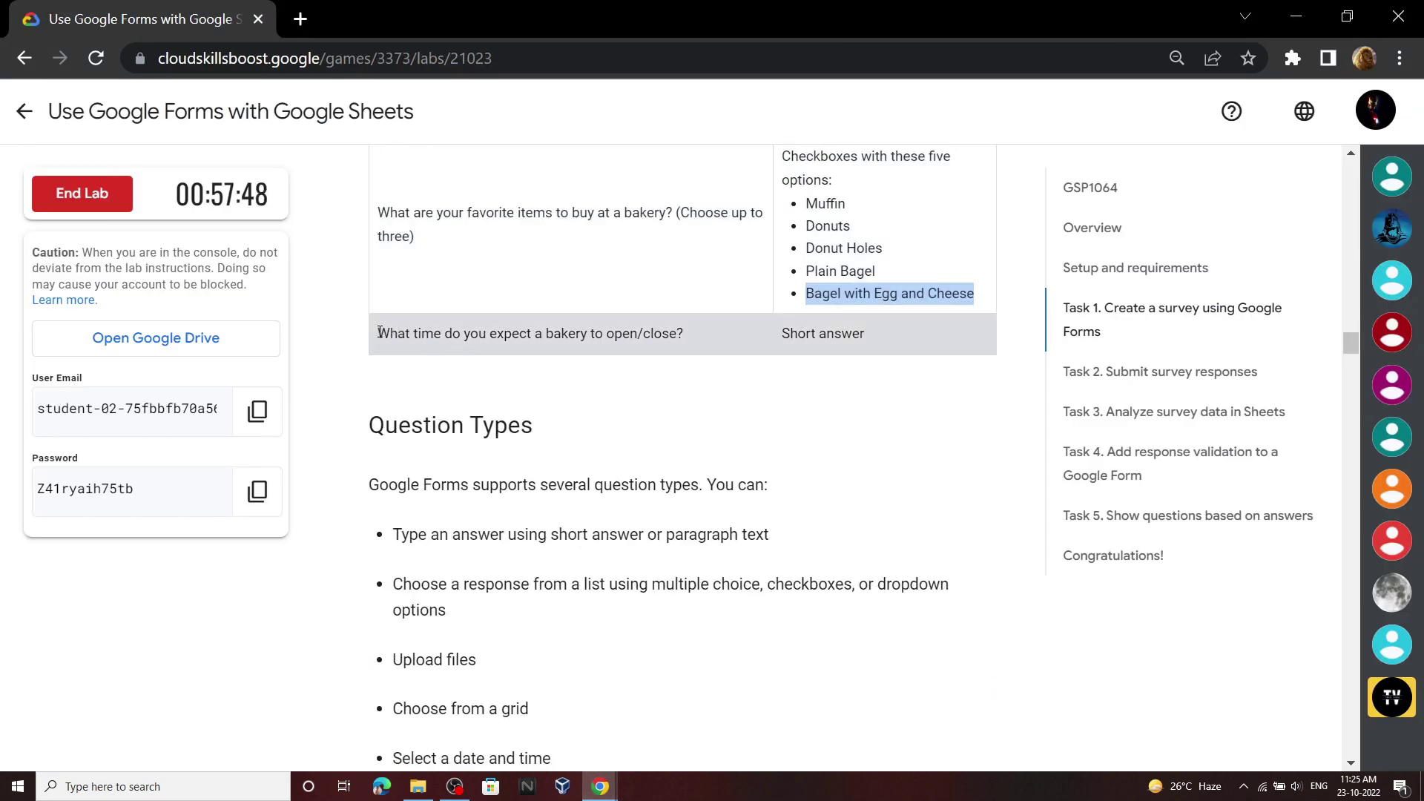
left_click_drag(380, 332, 668, 355)
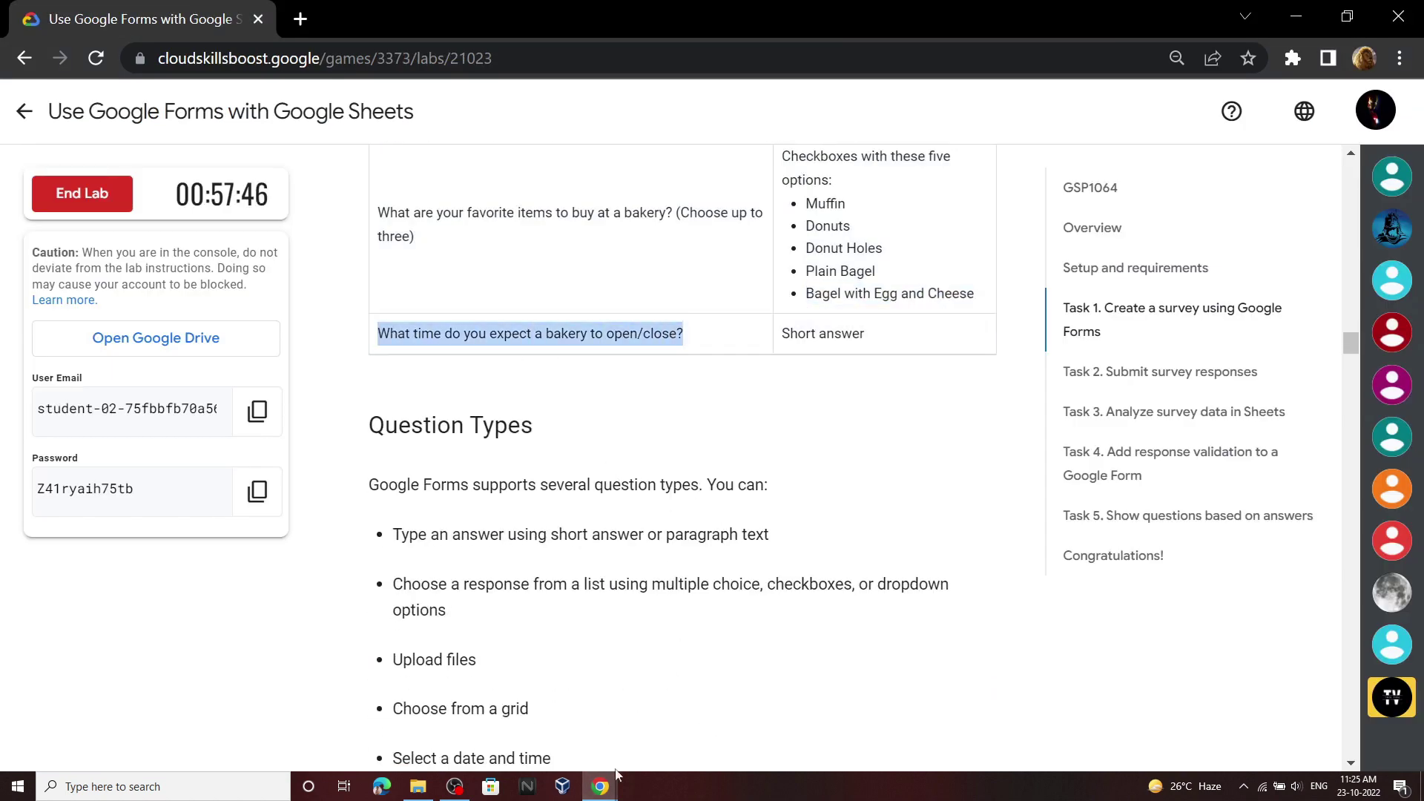
mouse_move(599, 786)
left_click(630, 708)
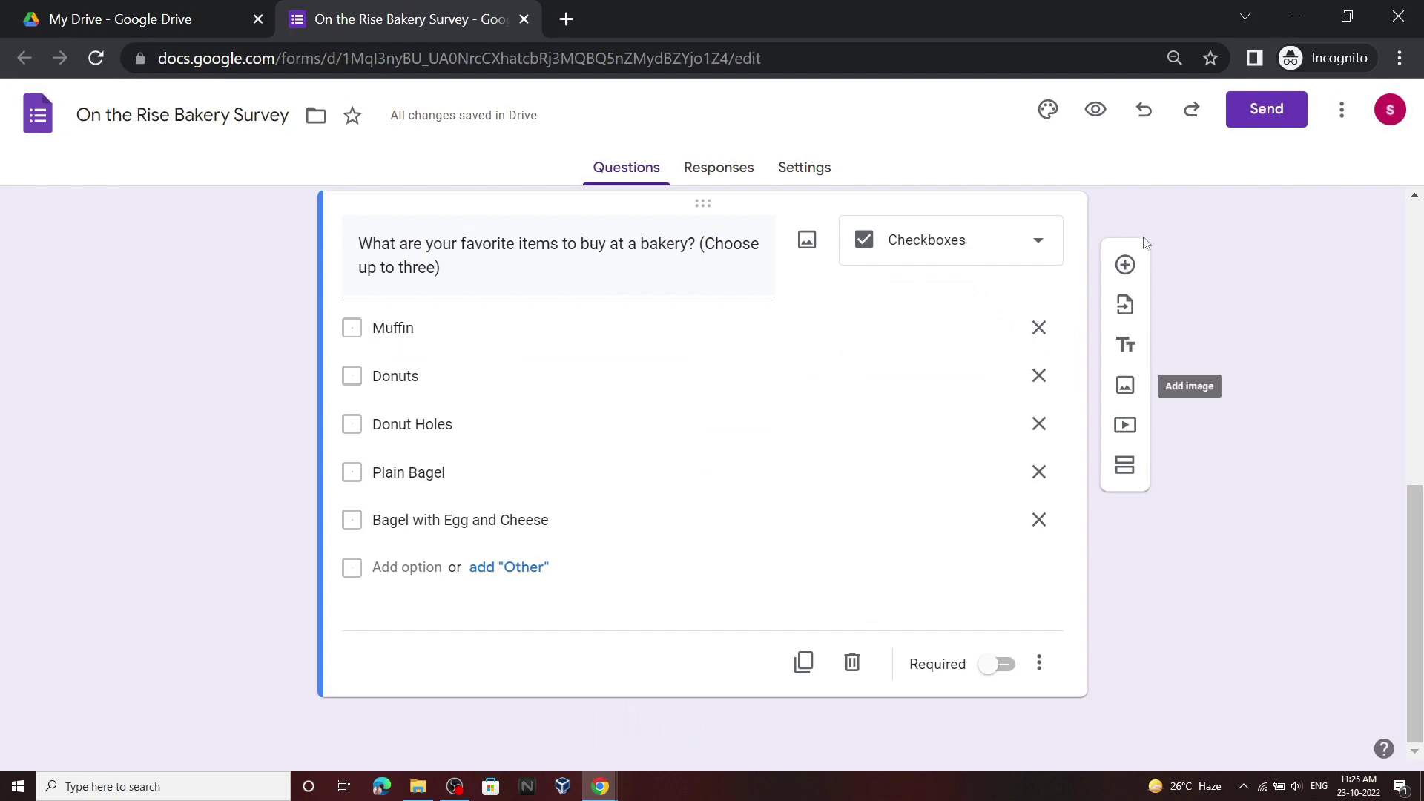
left_click(1125, 264)
type("What time do you expect a bakery to open/close?")
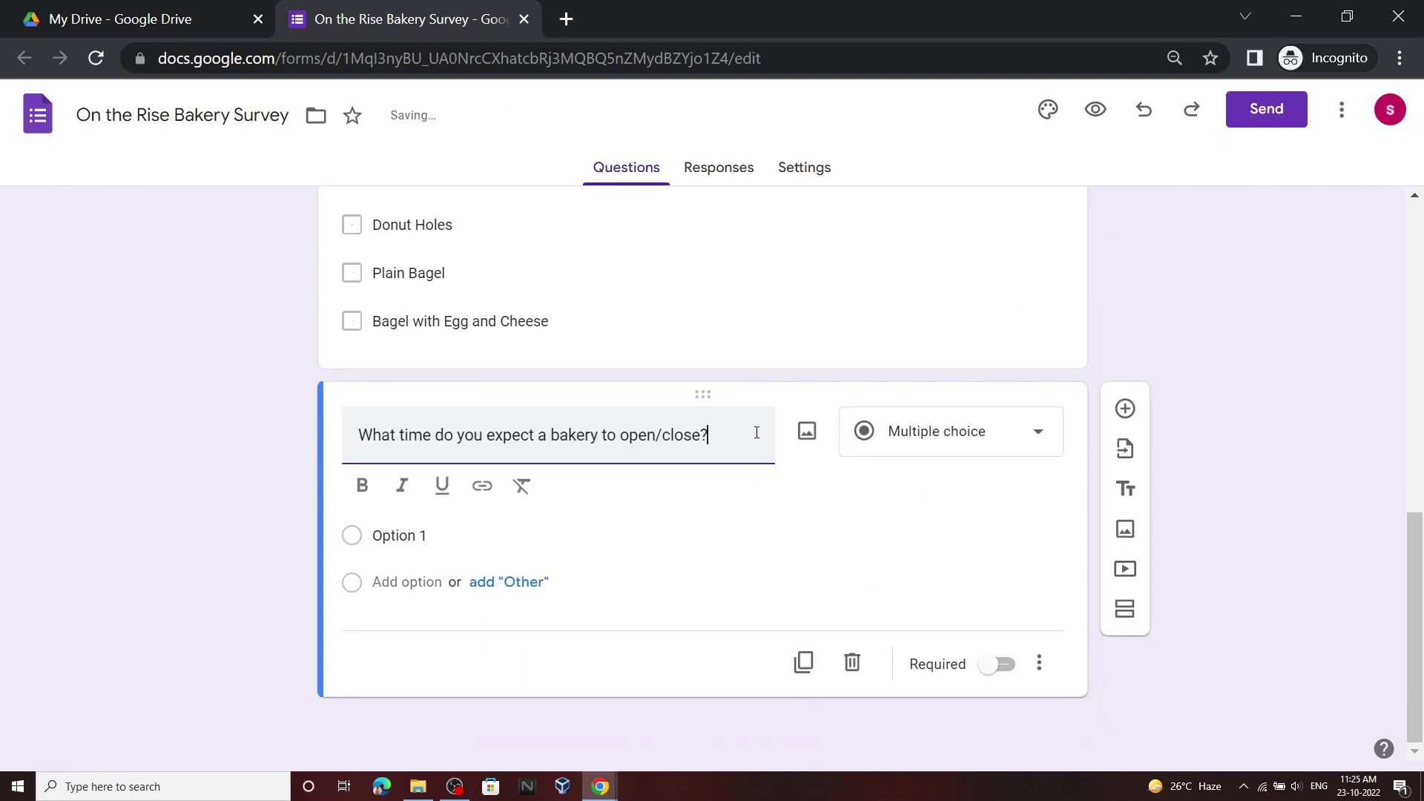
left_click(981, 430)
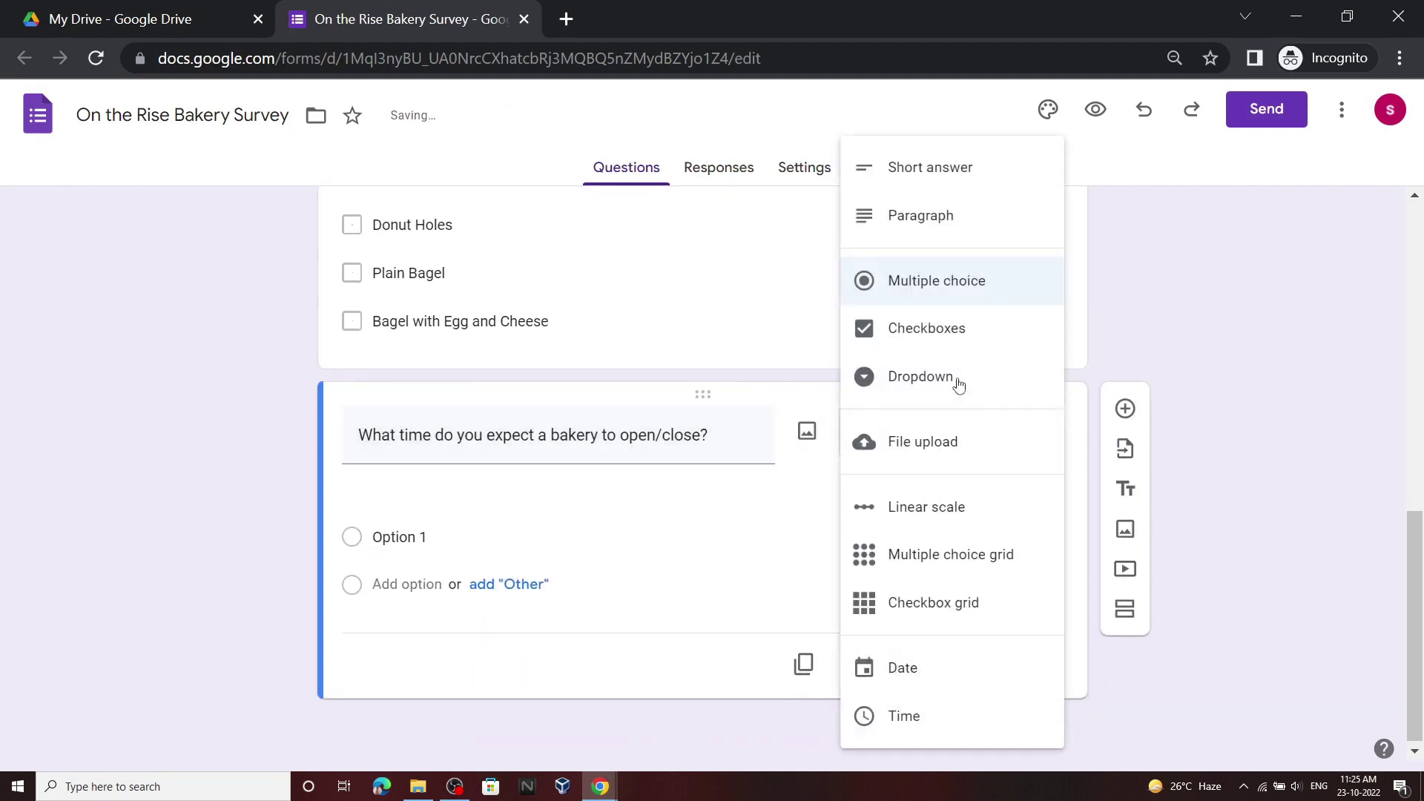
left_click(956, 175)
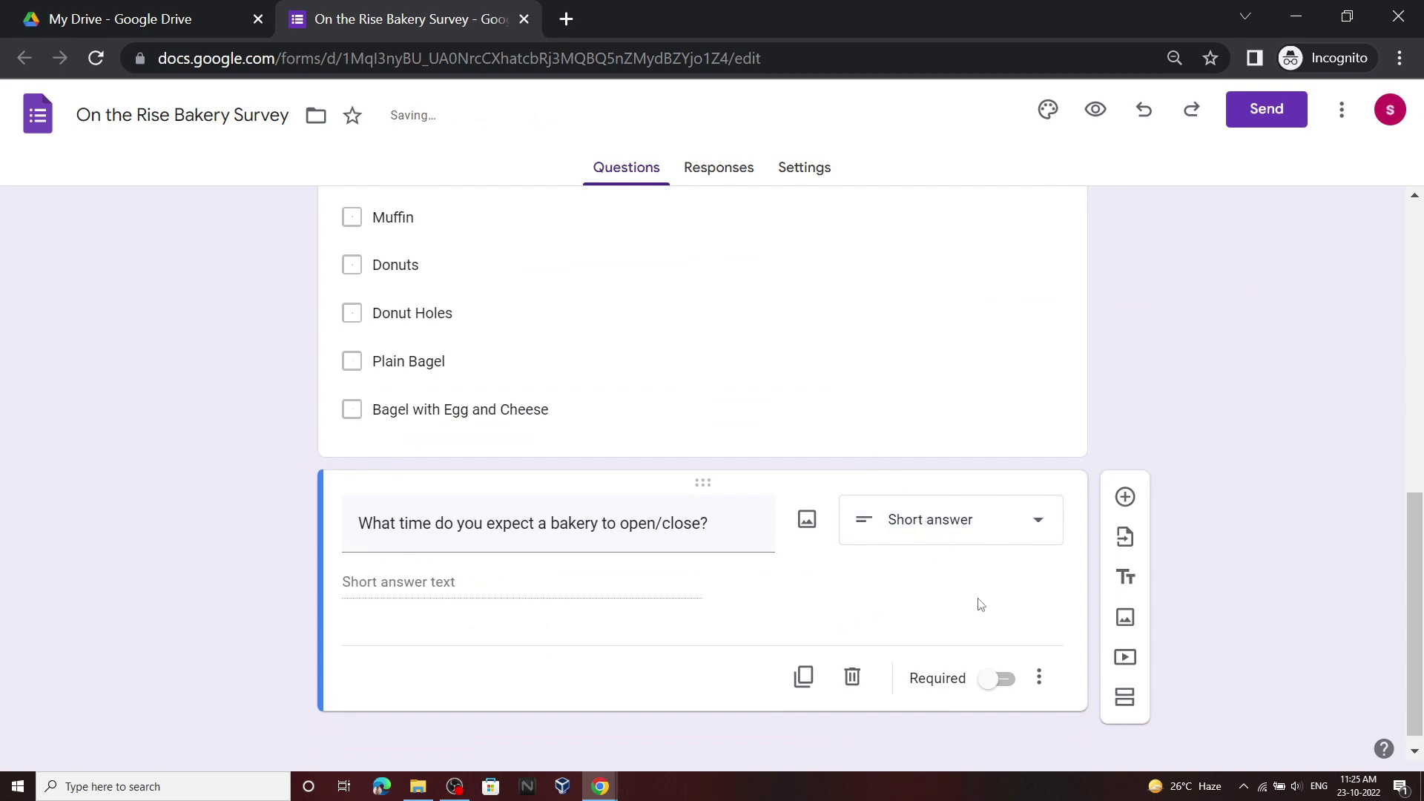
scroll(772, 701, "up", 6)
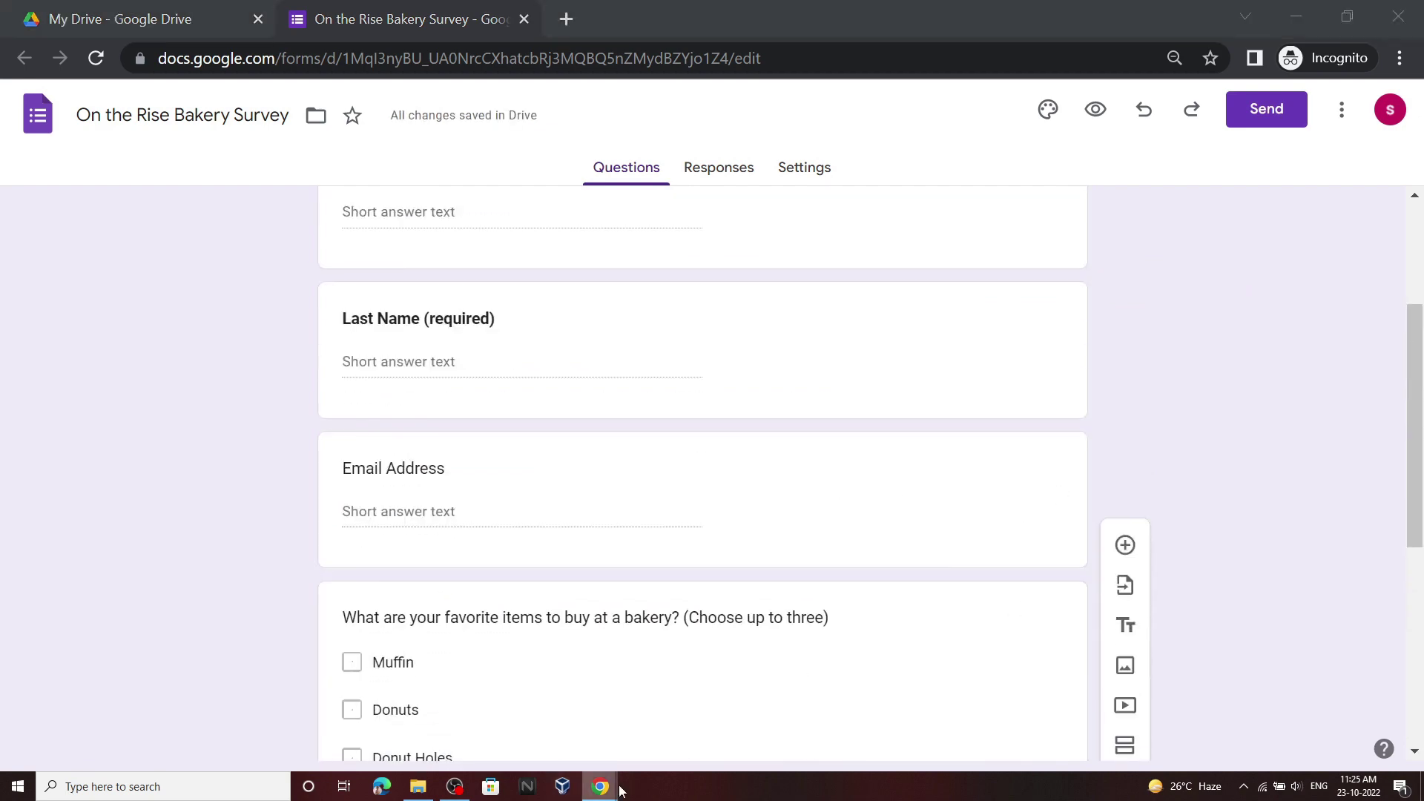
Check the lab's form-creation progress and preview the survey as a respondent
mouse_move(599, 786)
left_click(512, 730)
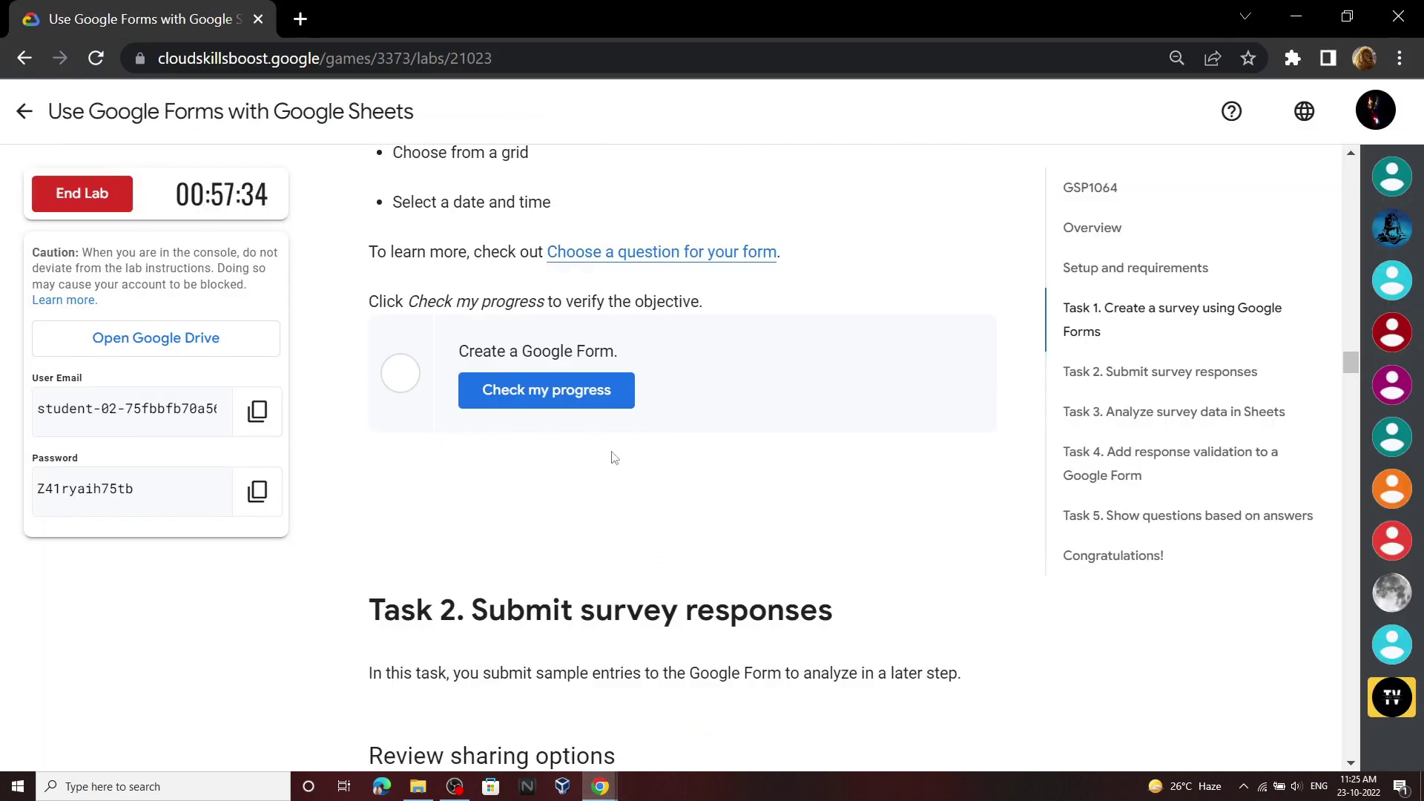
left_click(586, 388)
scroll(589, 394, "down", 5)
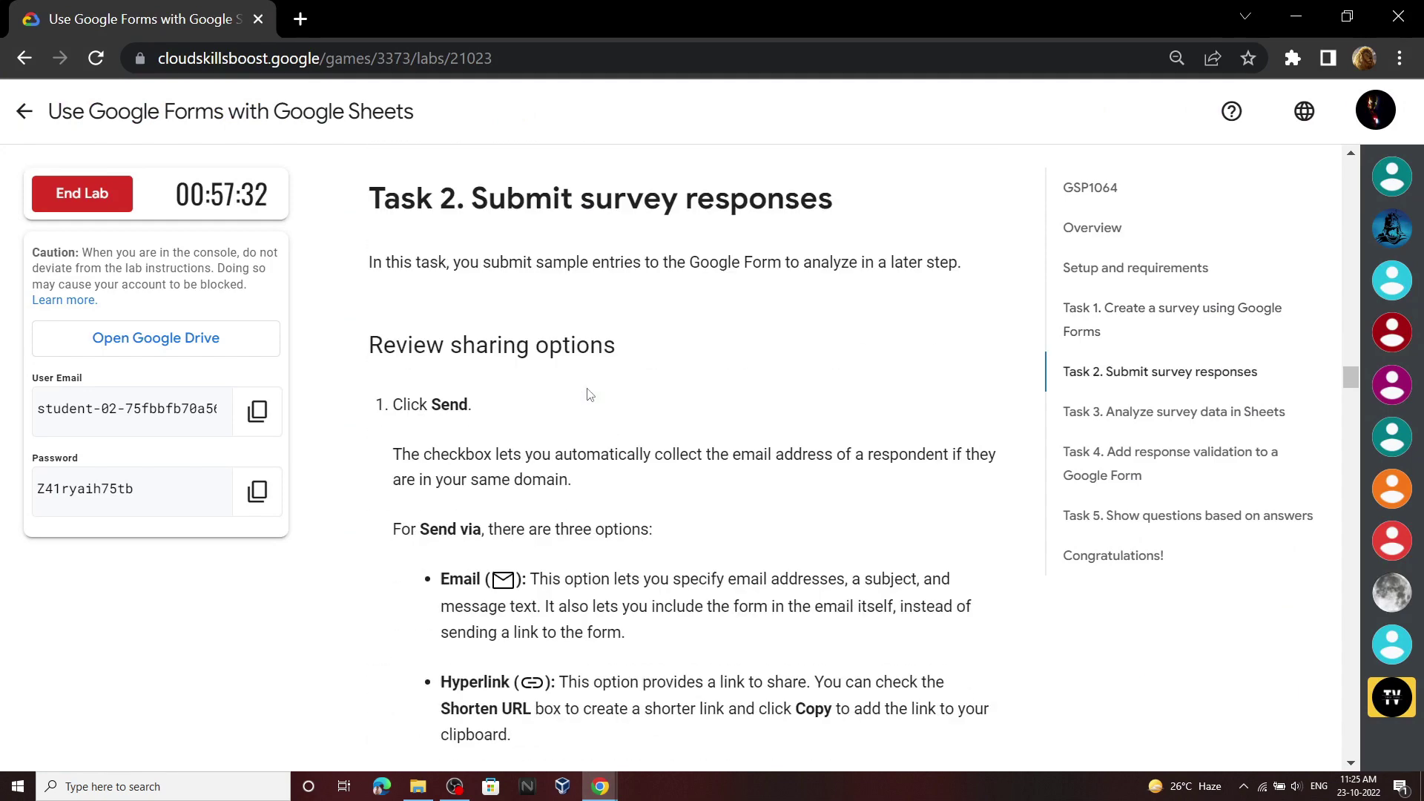
scroll(590, 394, "down", 4)
scroll(589, 393, "down", 4)
scroll(589, 393, "down", 3)
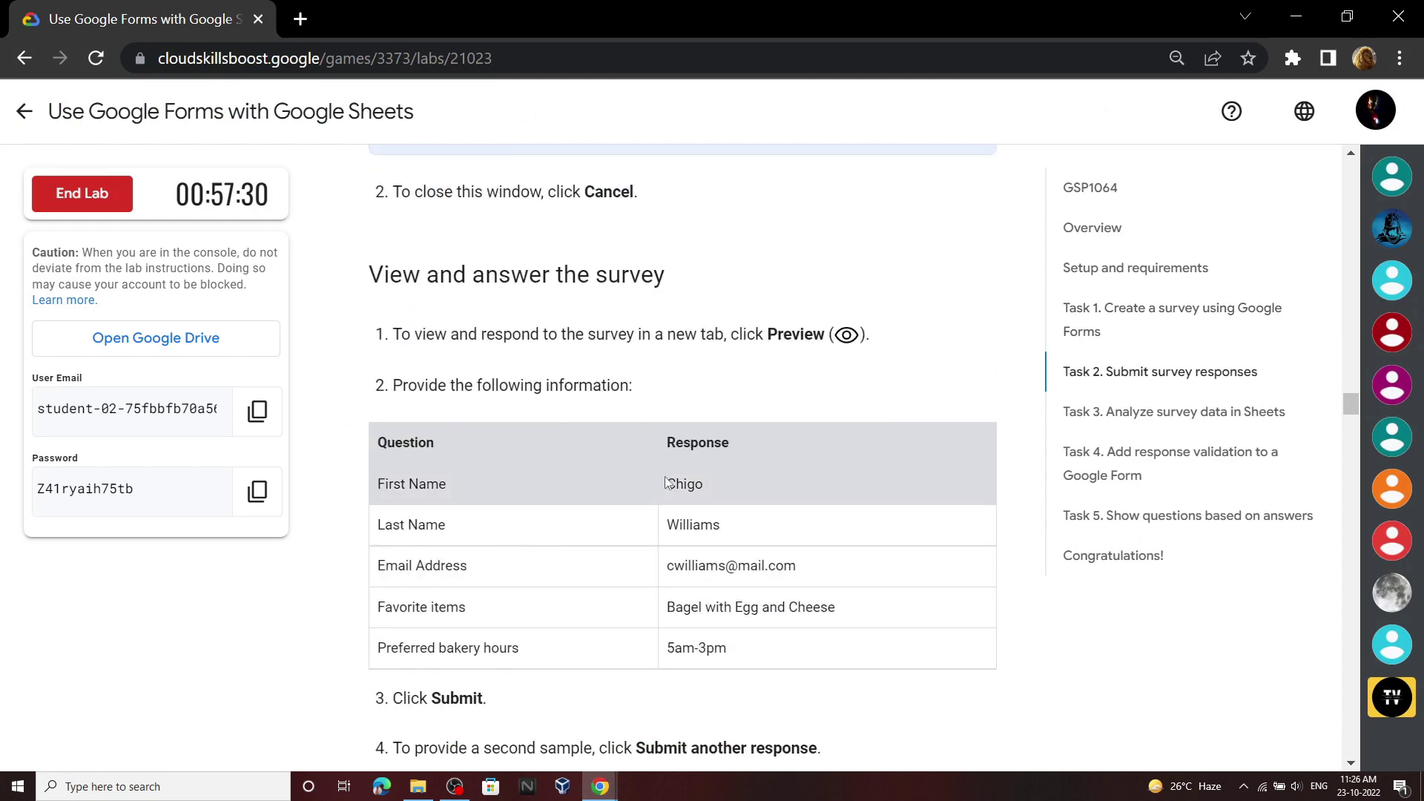
left_click(601, 786)
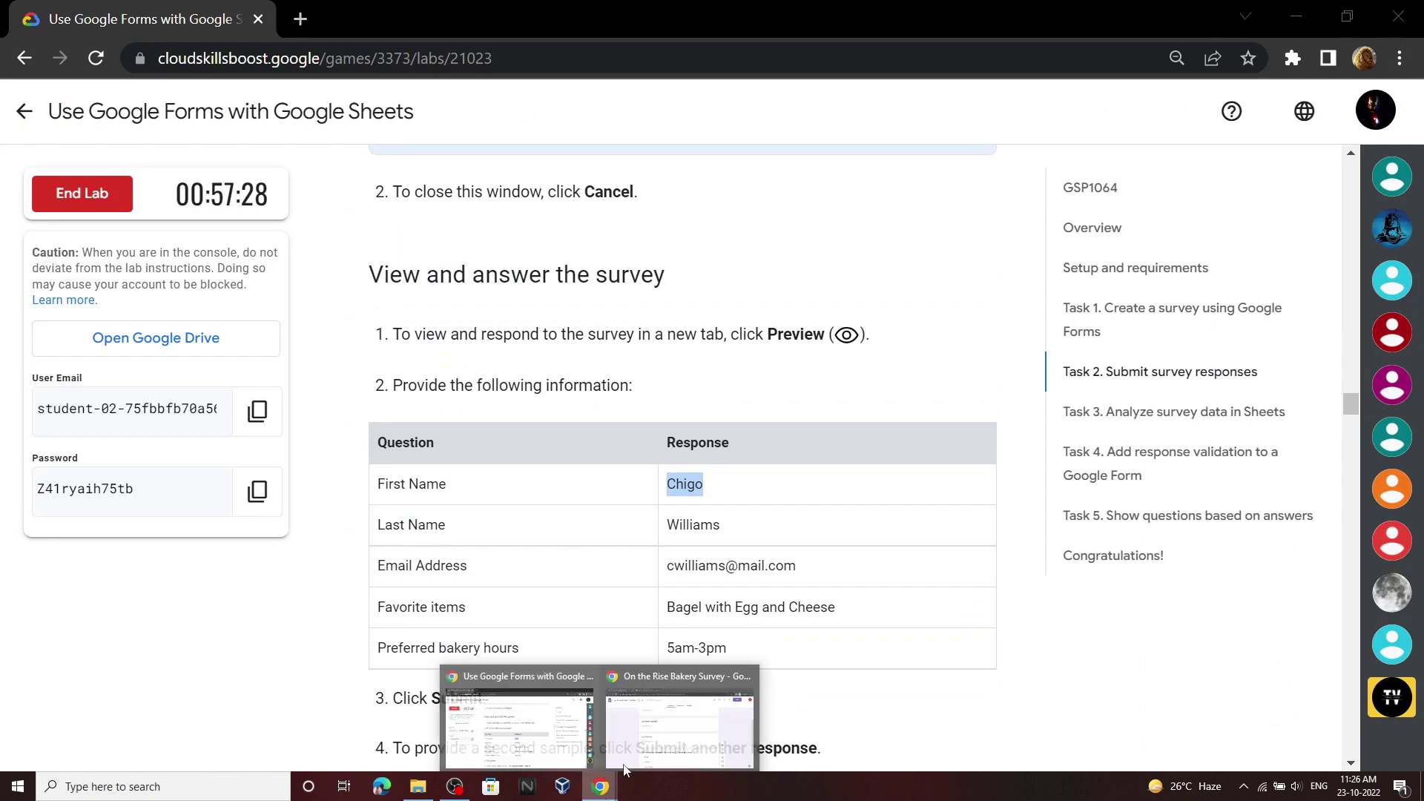
left_click(679, 723)
left_click(1096, 111)
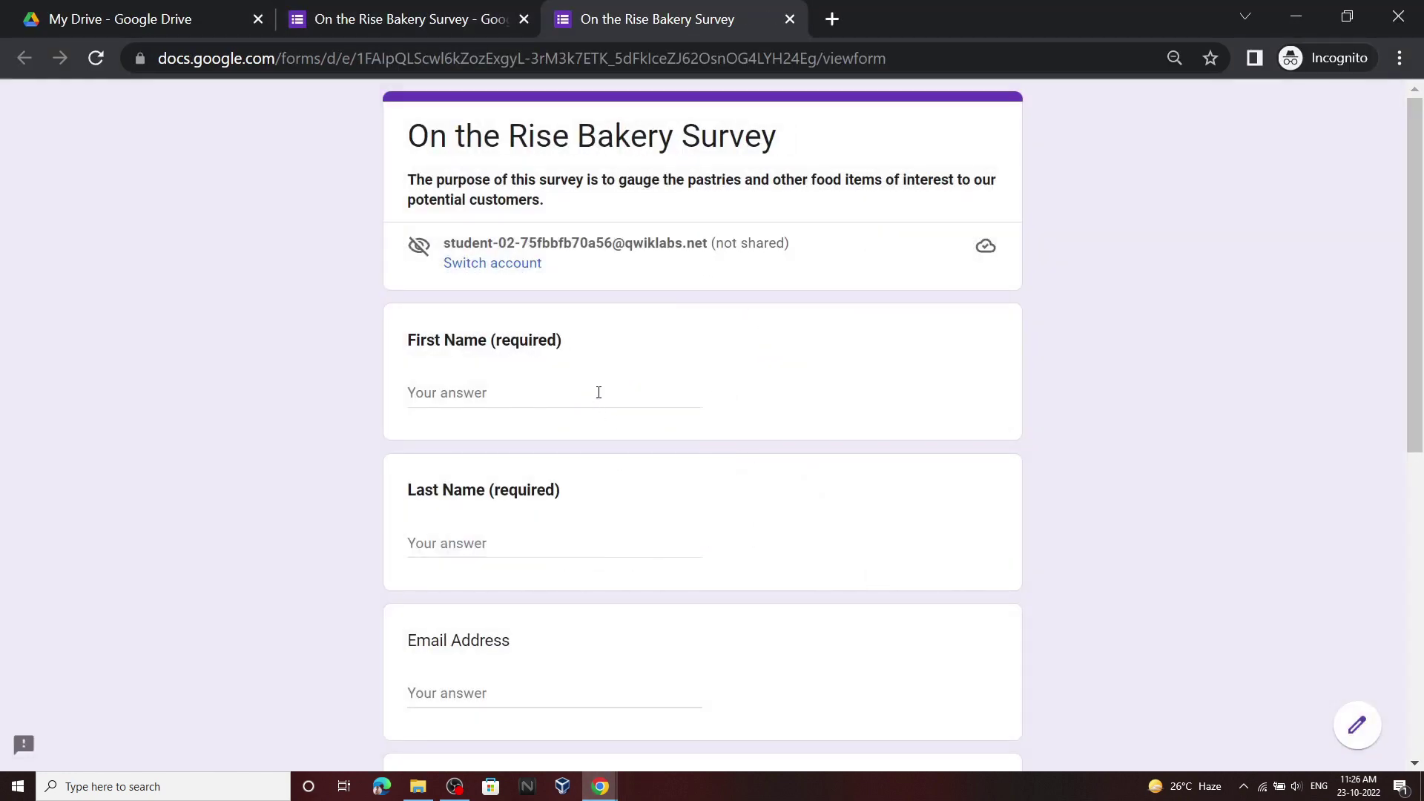
Fill in the sample respondent's first and last name
type("Chigo")
left_click(601, 786)
left_click(519, 712)
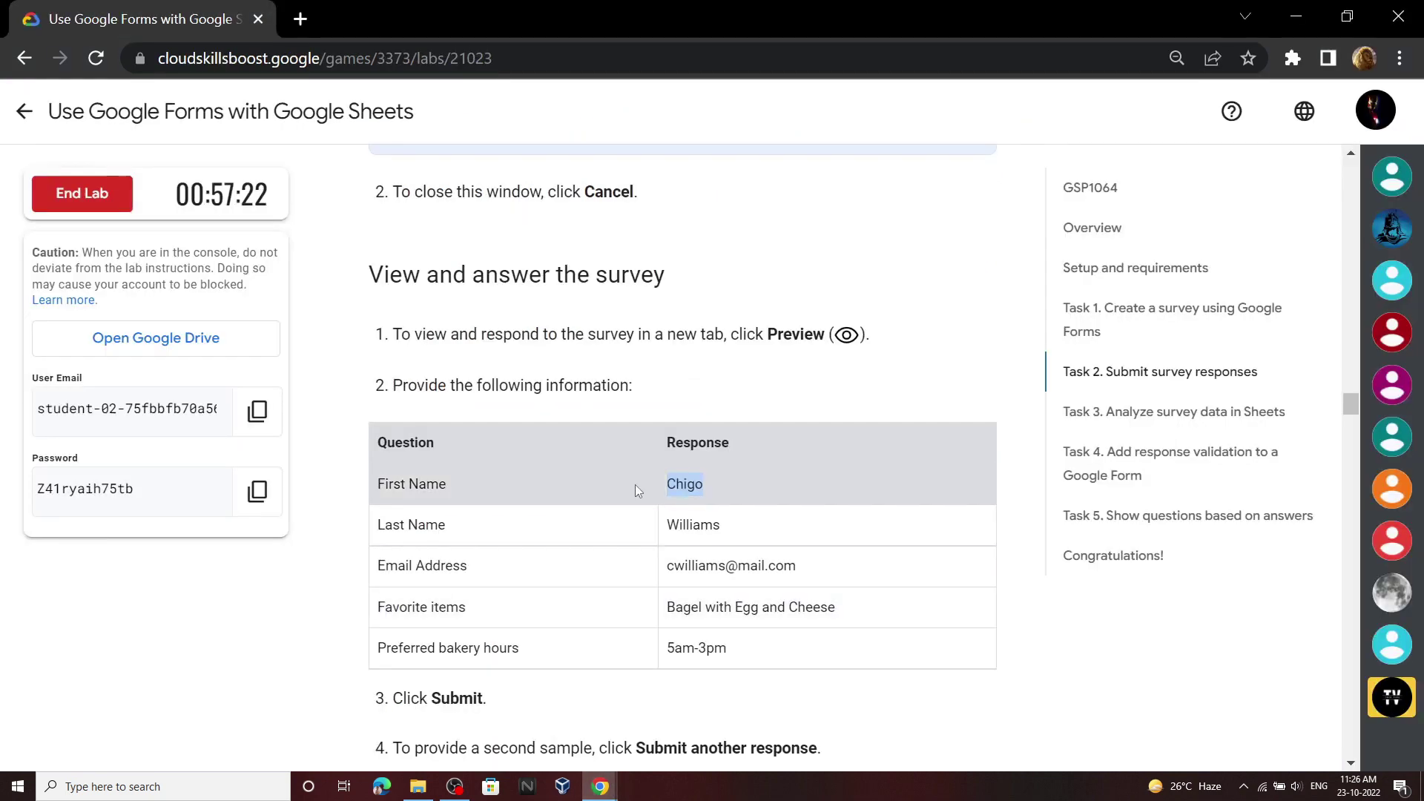
scroll(635, 483, "down", 2)
key("ctrl+c")
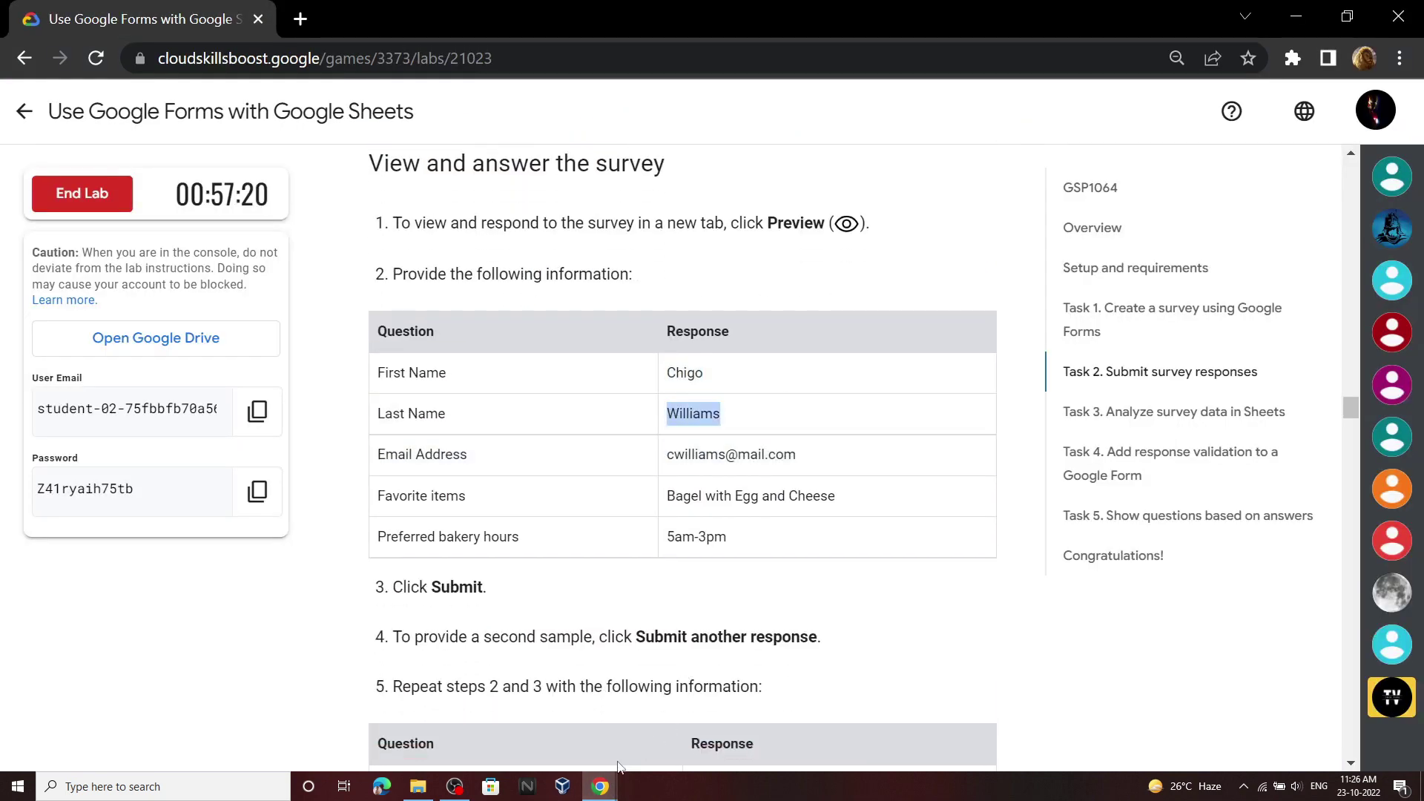
left_click(601, 786)
left_click(675, 712)
right_click(616, 547)
left_click(639, 569)
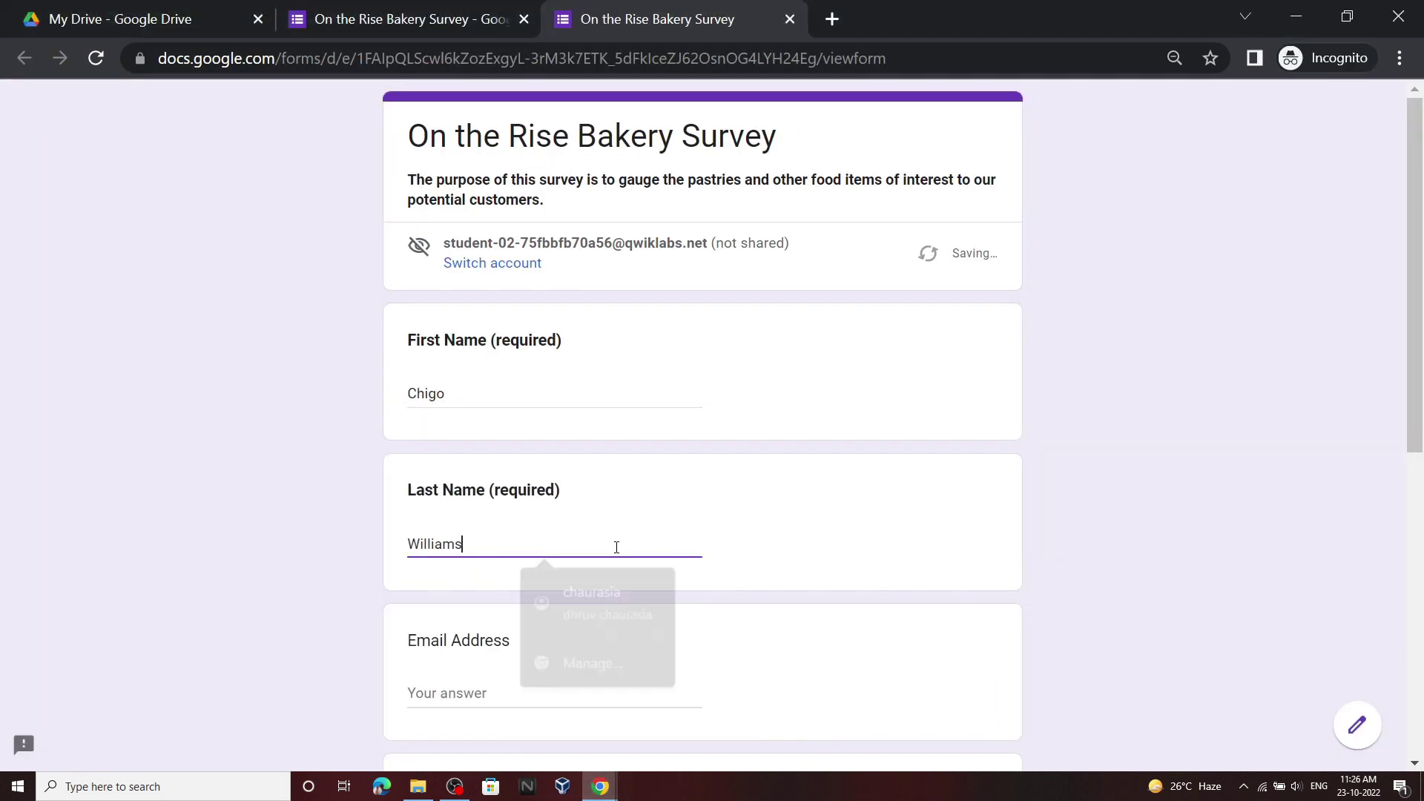
left_click(601, 786)
Enter the sample email address and tick Bagel with Egg and Cheese
left_click(538, 723)
scroll(719, 548, "down", 3)
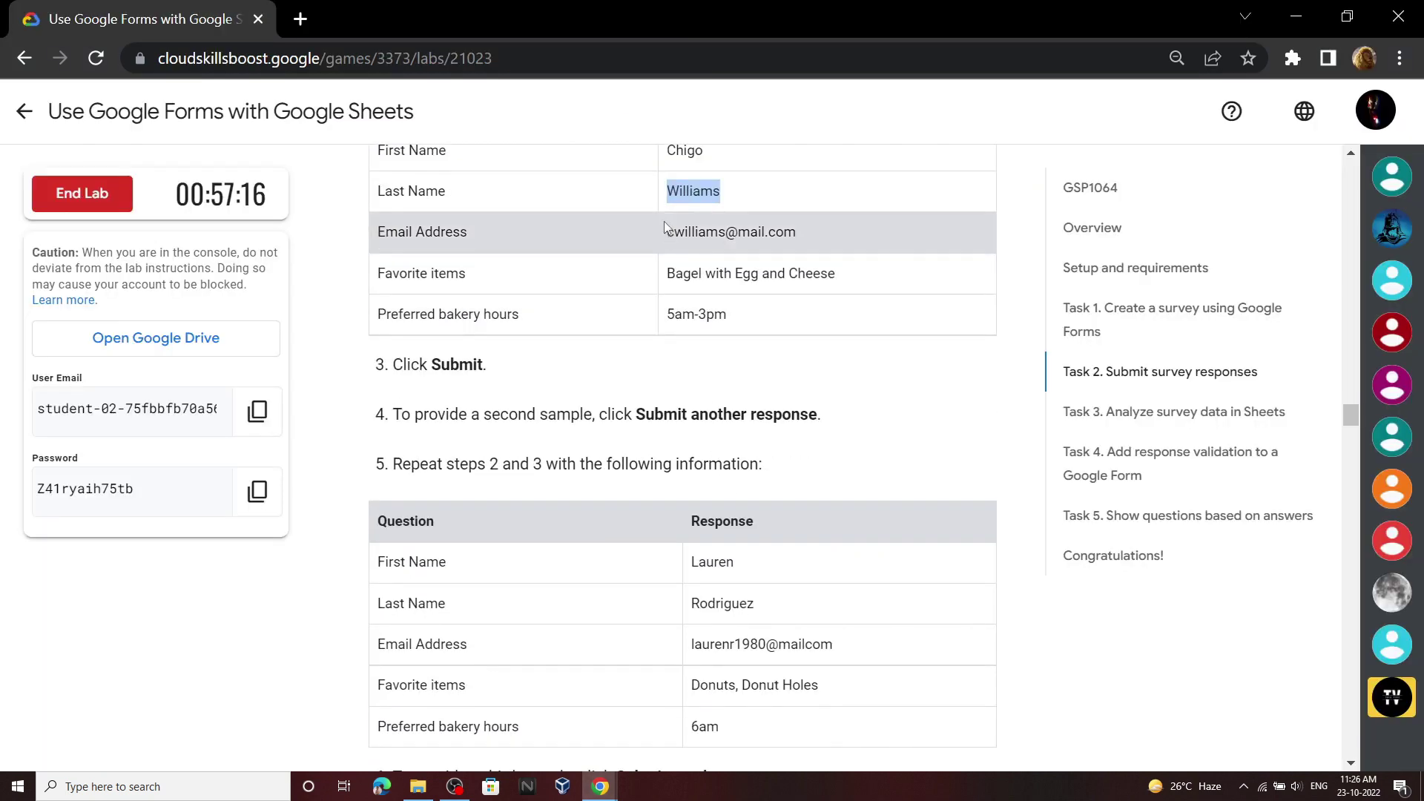
left_click_drag(665, 231, 799, 232)
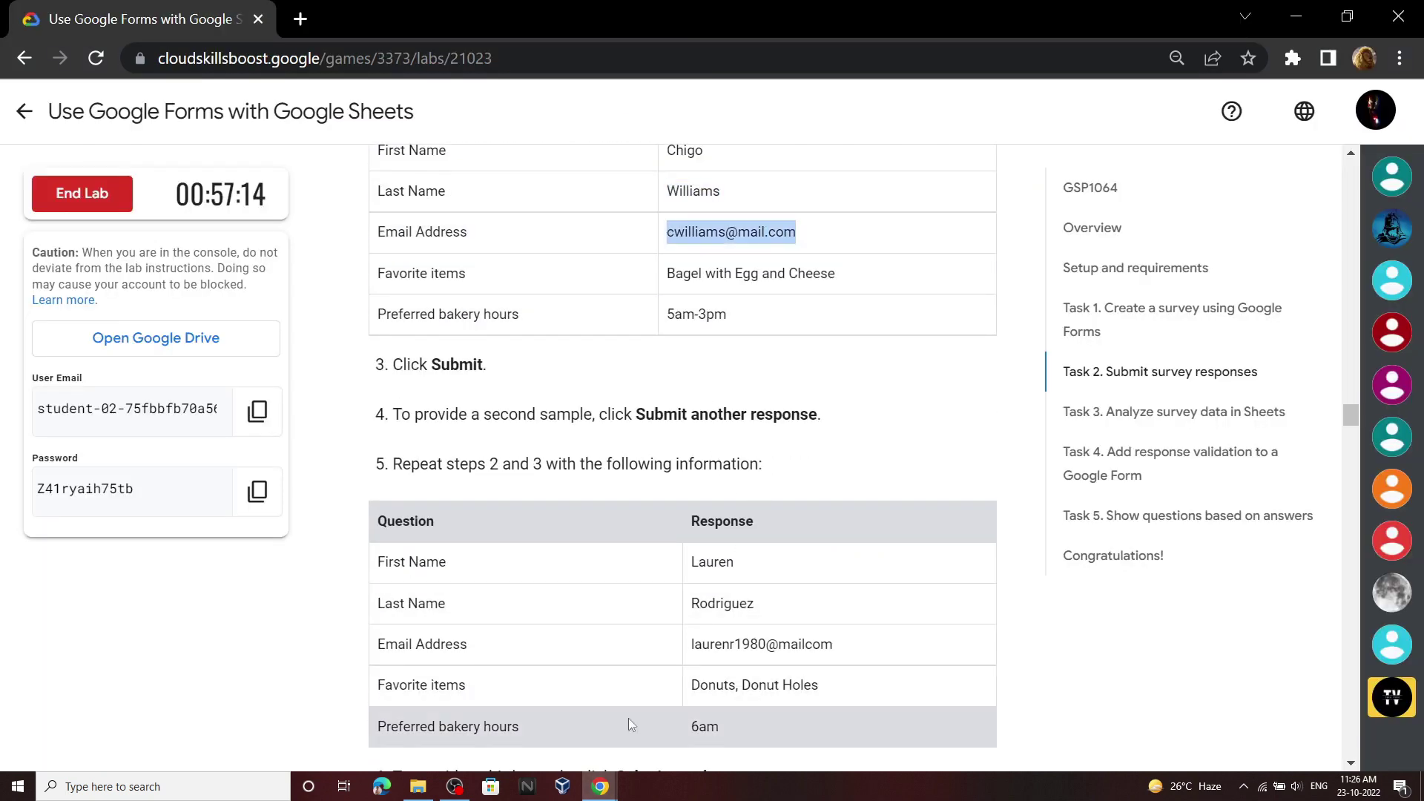
left_click(600, 786)
left_click(672, 723)
scroll(660, 682, "down", 3)
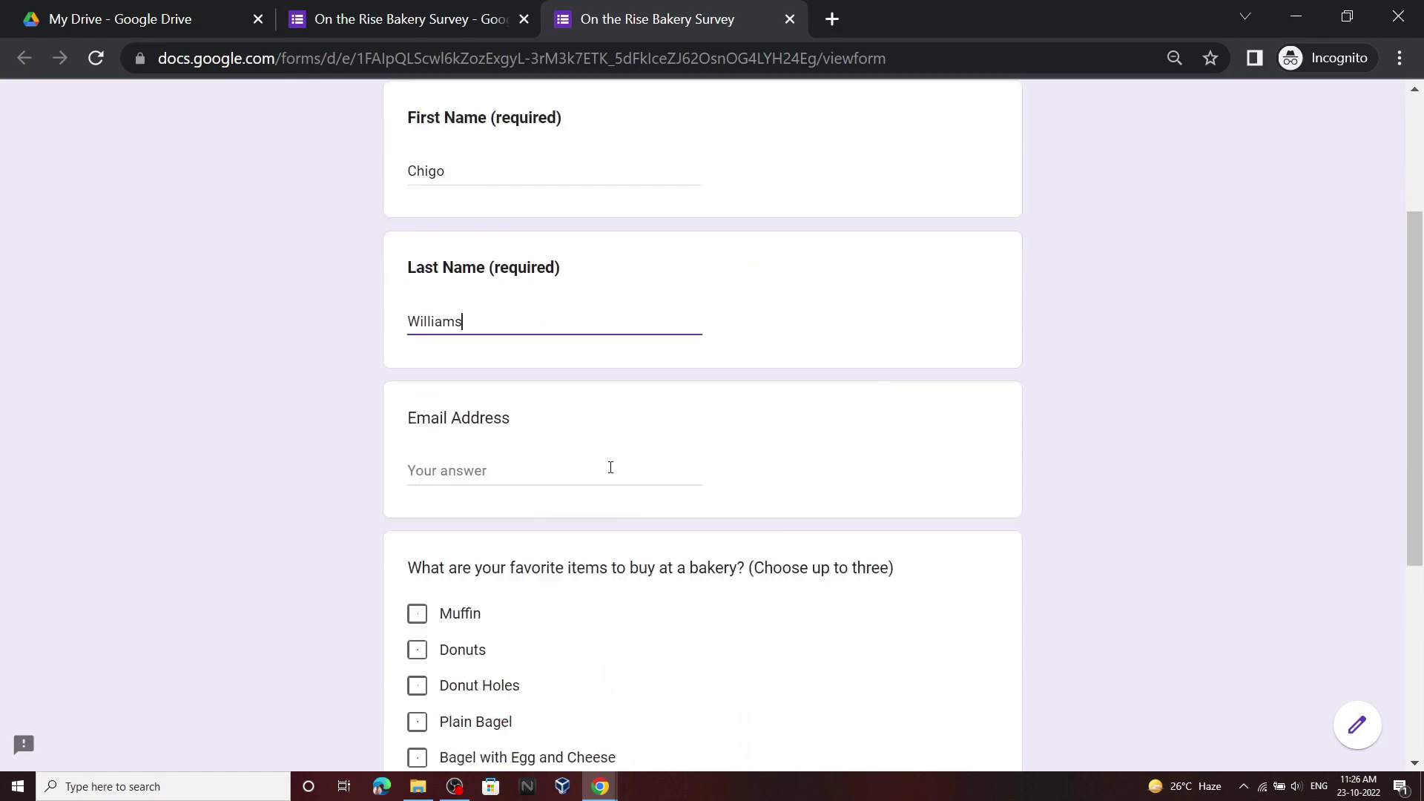
left_click(591, 467)
key("ctrl+v")
scroll(590, 471, "down", 3)
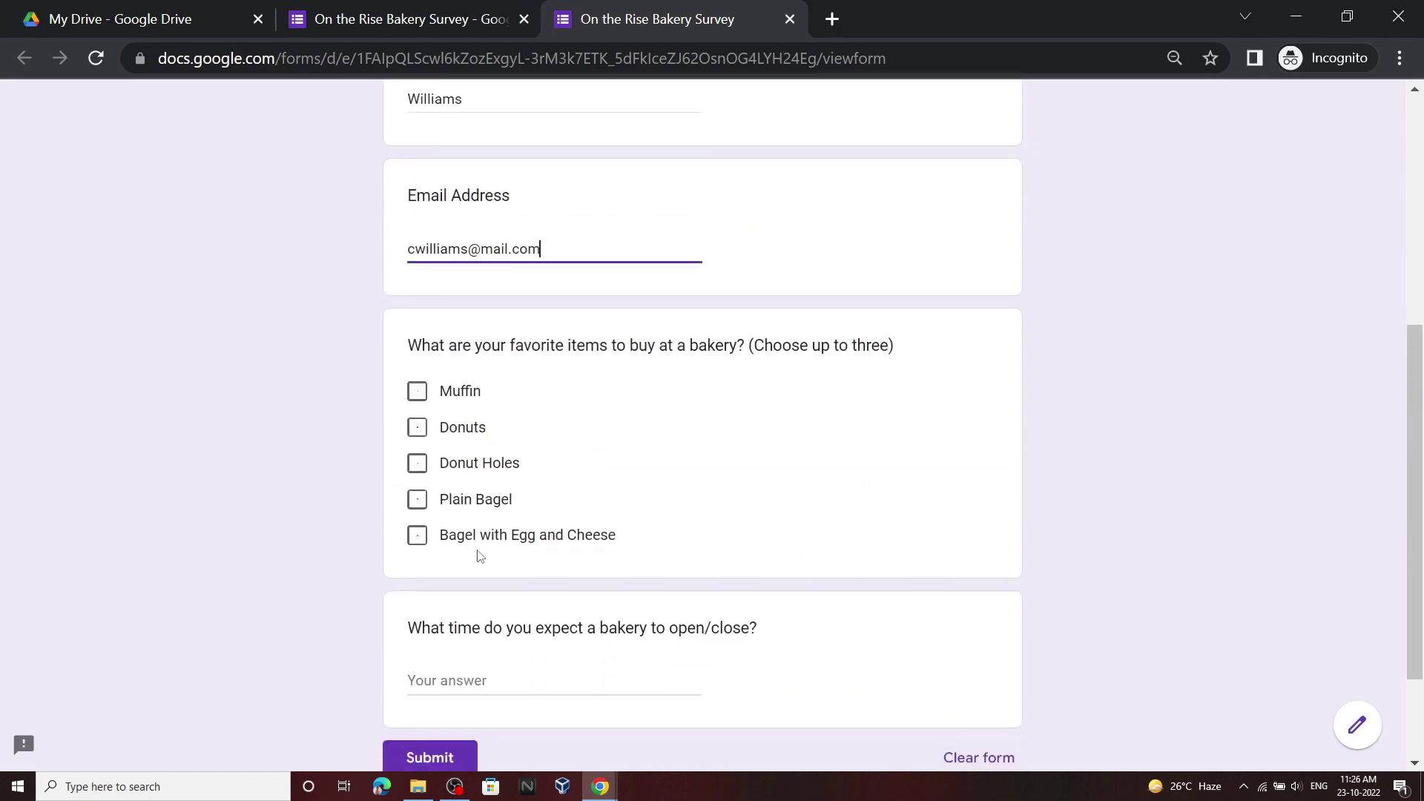
left_click(417, 534)
Enter 5am-3pm as the expected bakery hours and submit the response
left_click(600, 786)
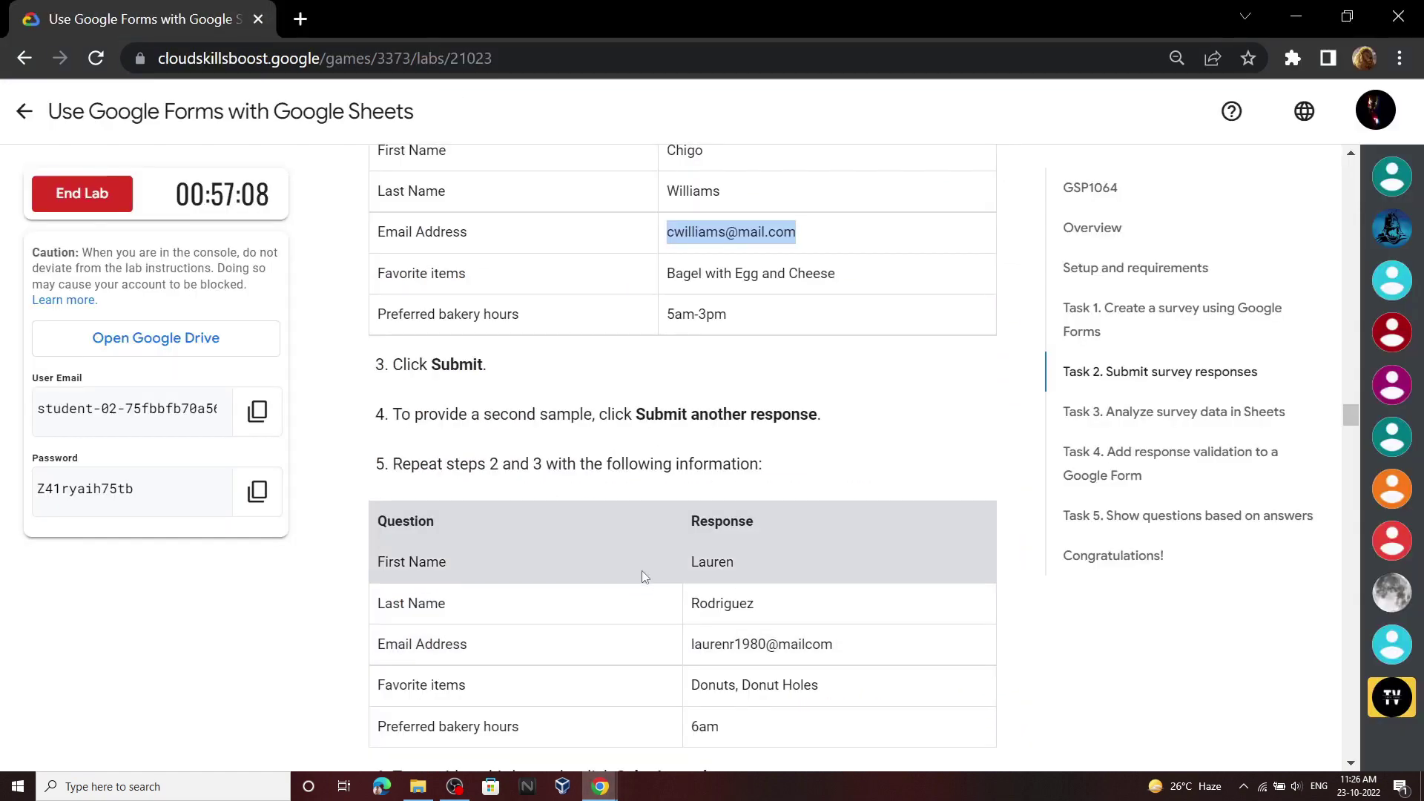
scroll(665, 350, "down", 3)
scroll(665, 350, "up", 3)
left_click_drag(668, 321, 731, 322)
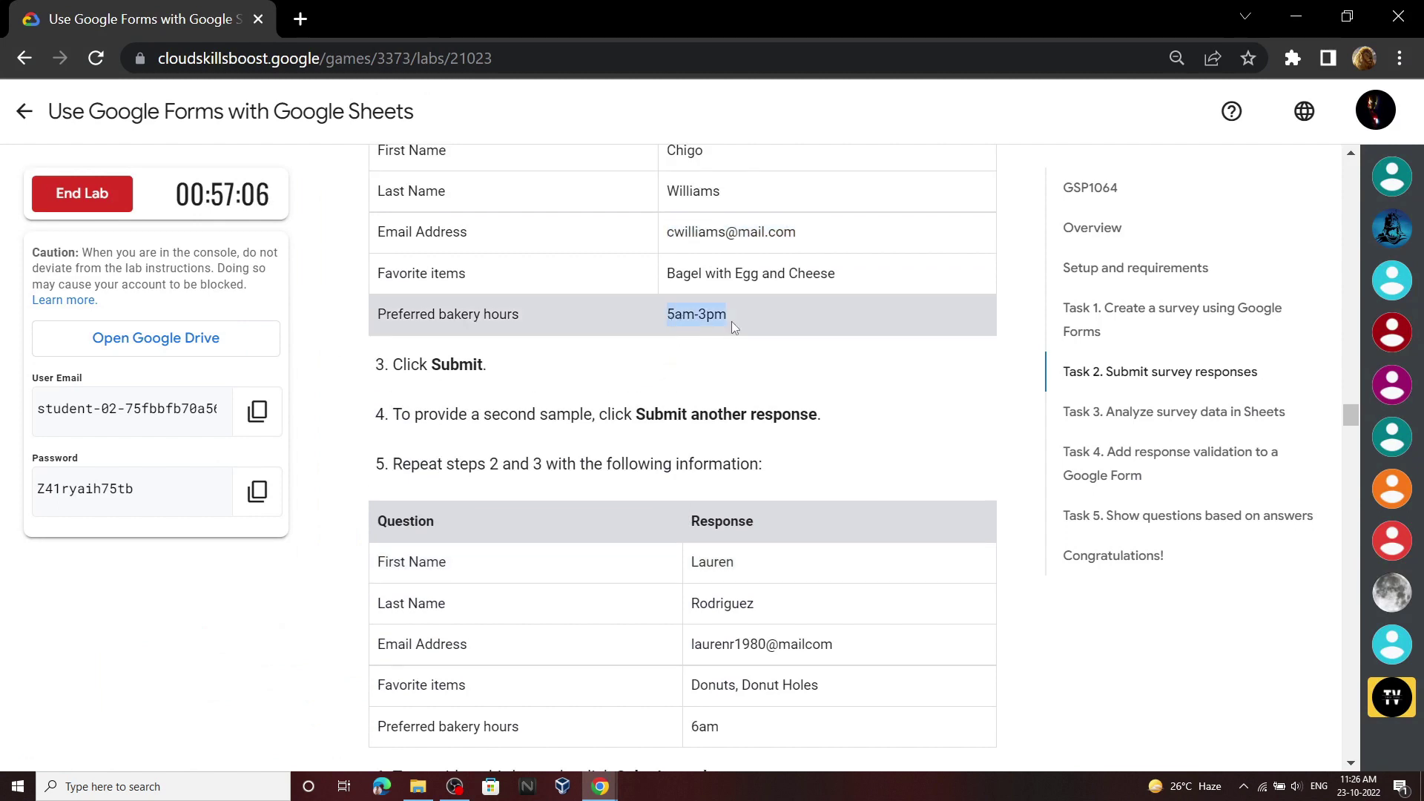
left_click(601, 786)
left_click(641, 664)
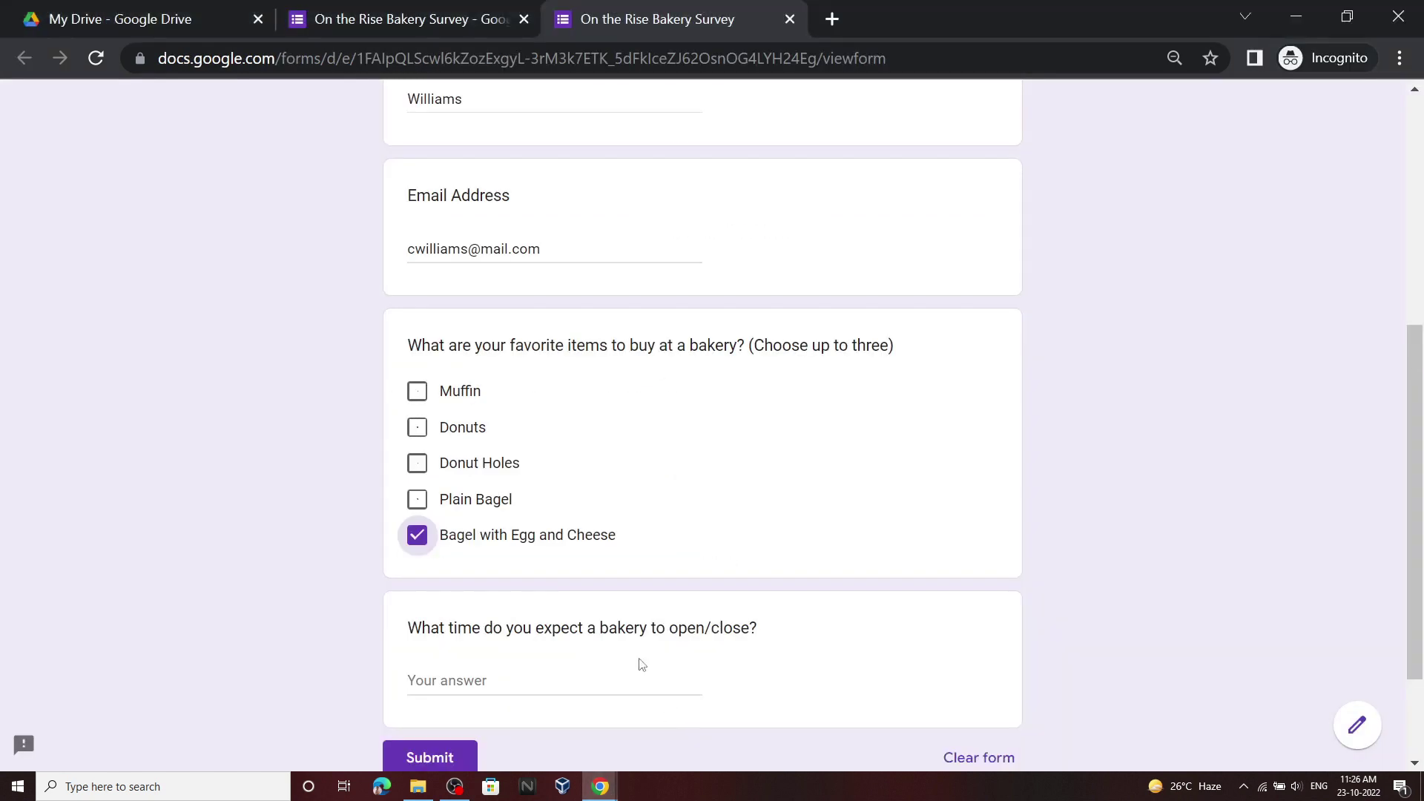
left_click(437, 756)
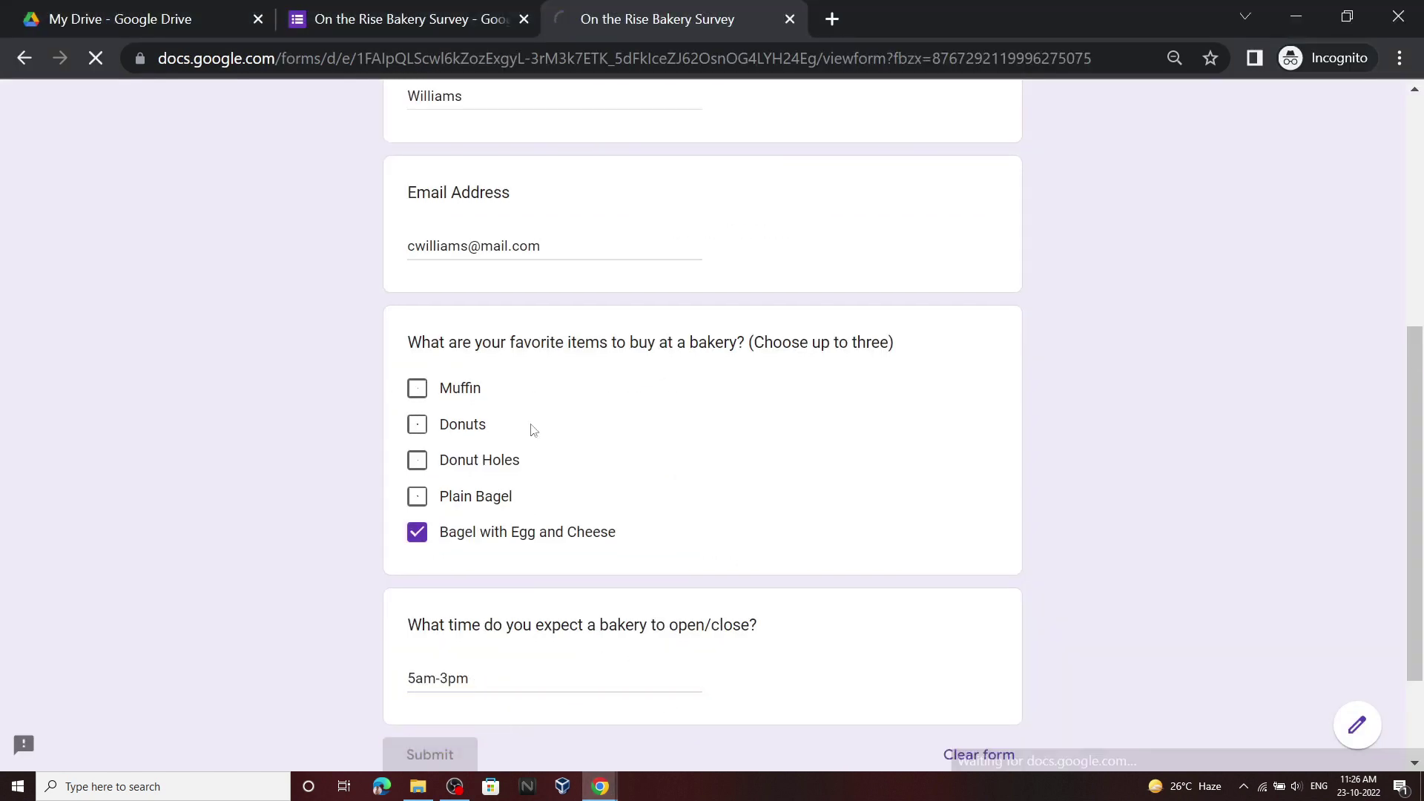
Start a new blank response and enter the respondent's first and last name from the lab table
left_click(517, 239)
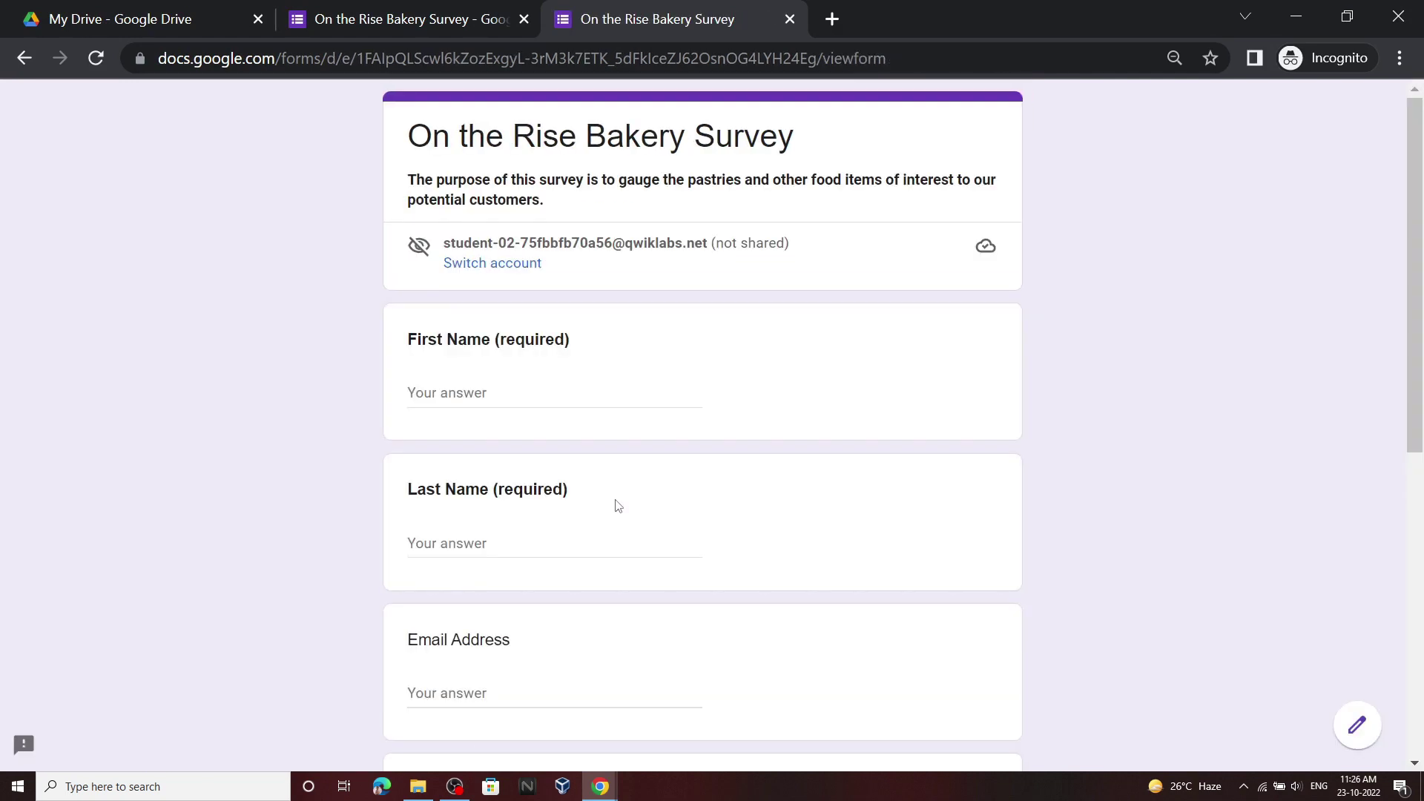
left_click(518, 712)
scroll(749, 478, "down", 2)
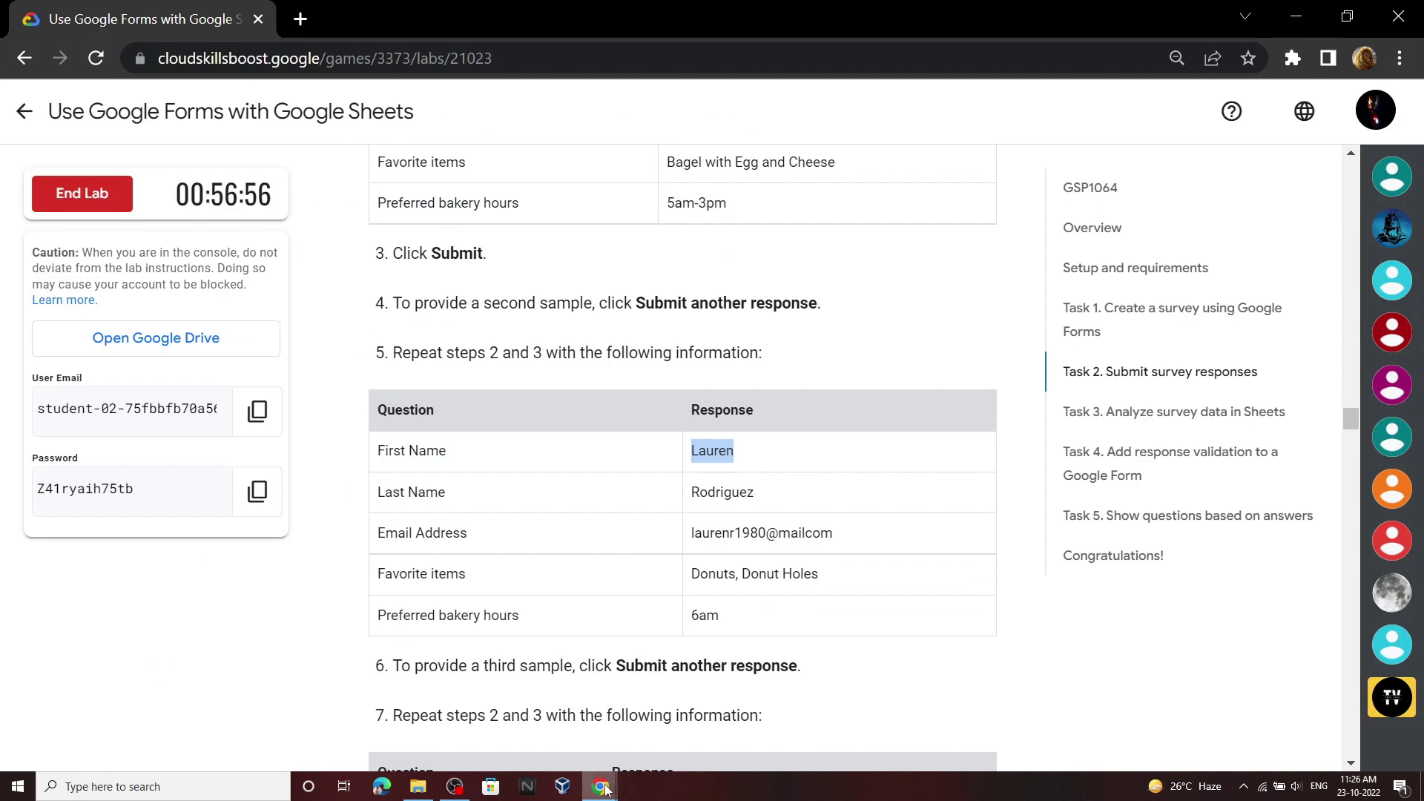
left_click(633, 693)
left_click(445, 393)
type("Lauren")
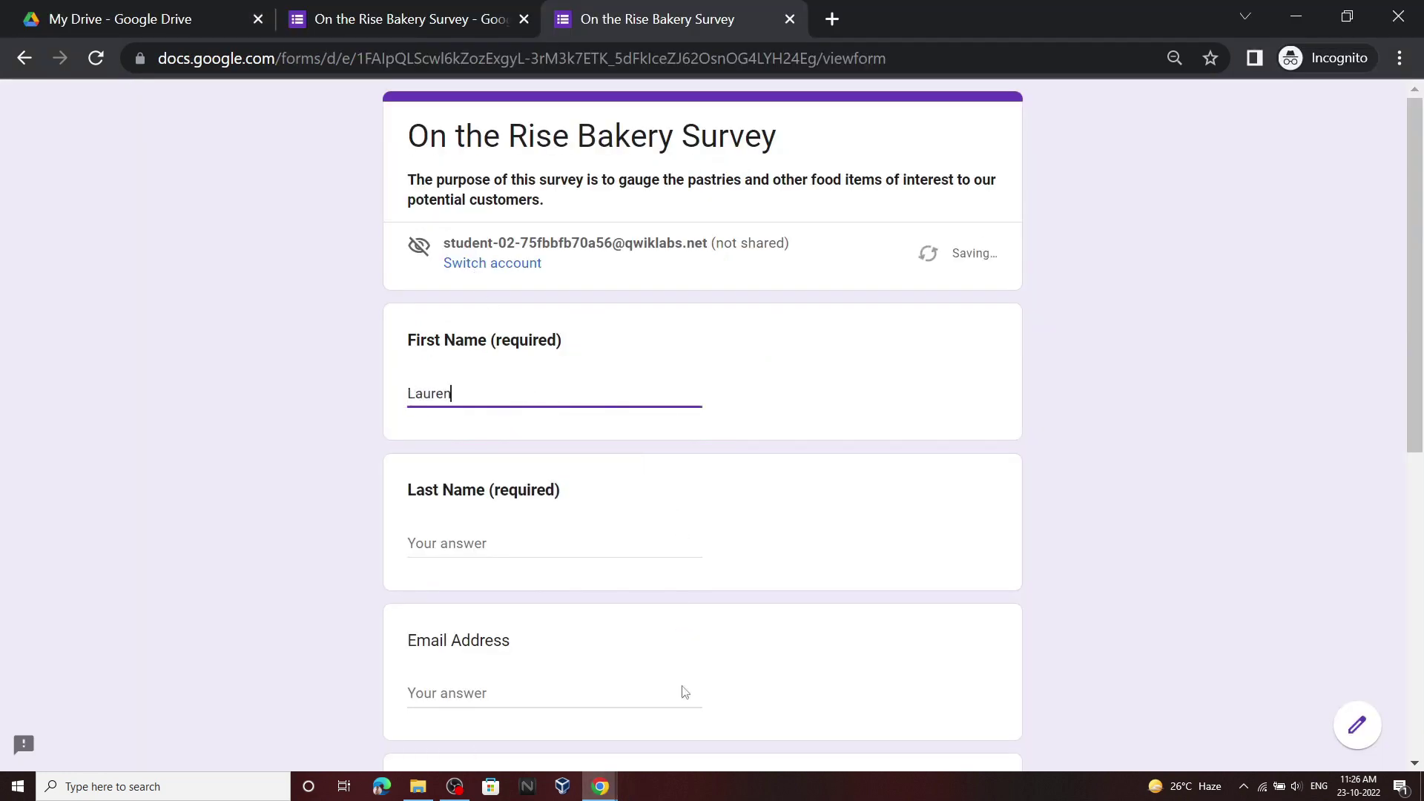
key("alt+Tab")
left_click_drag(691, 492, 708, 495)
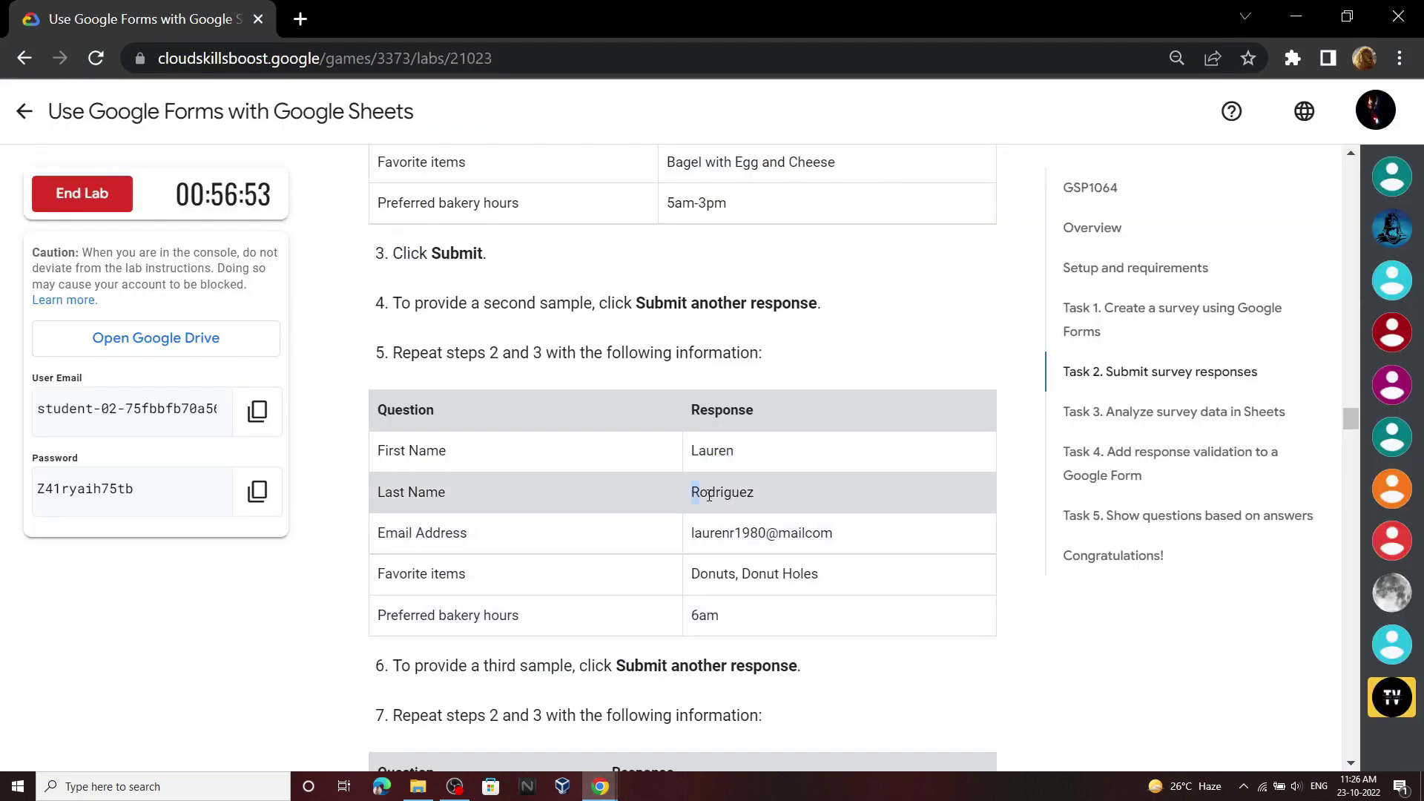
key("alt+Tab")
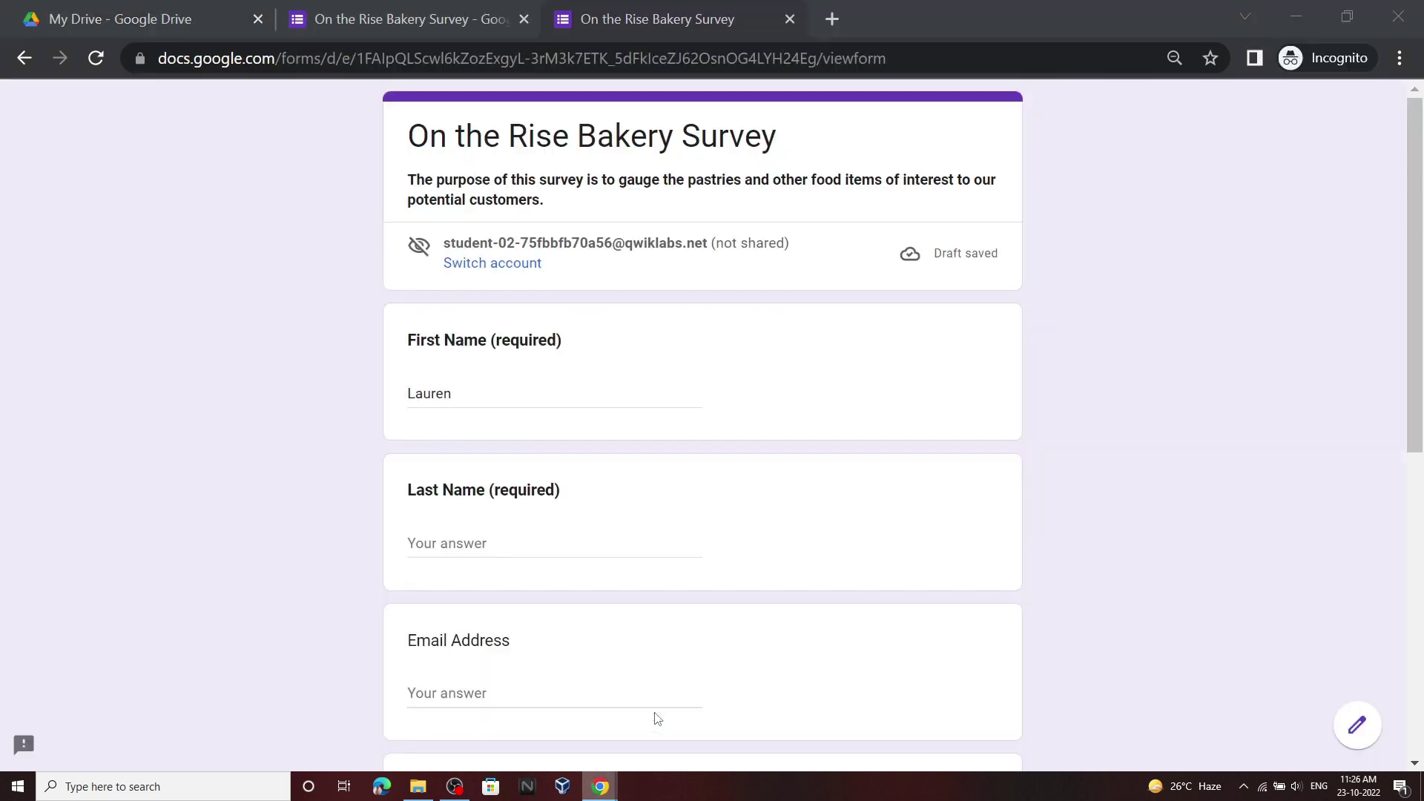
left_click(572, 536)
type("Rodriguez")
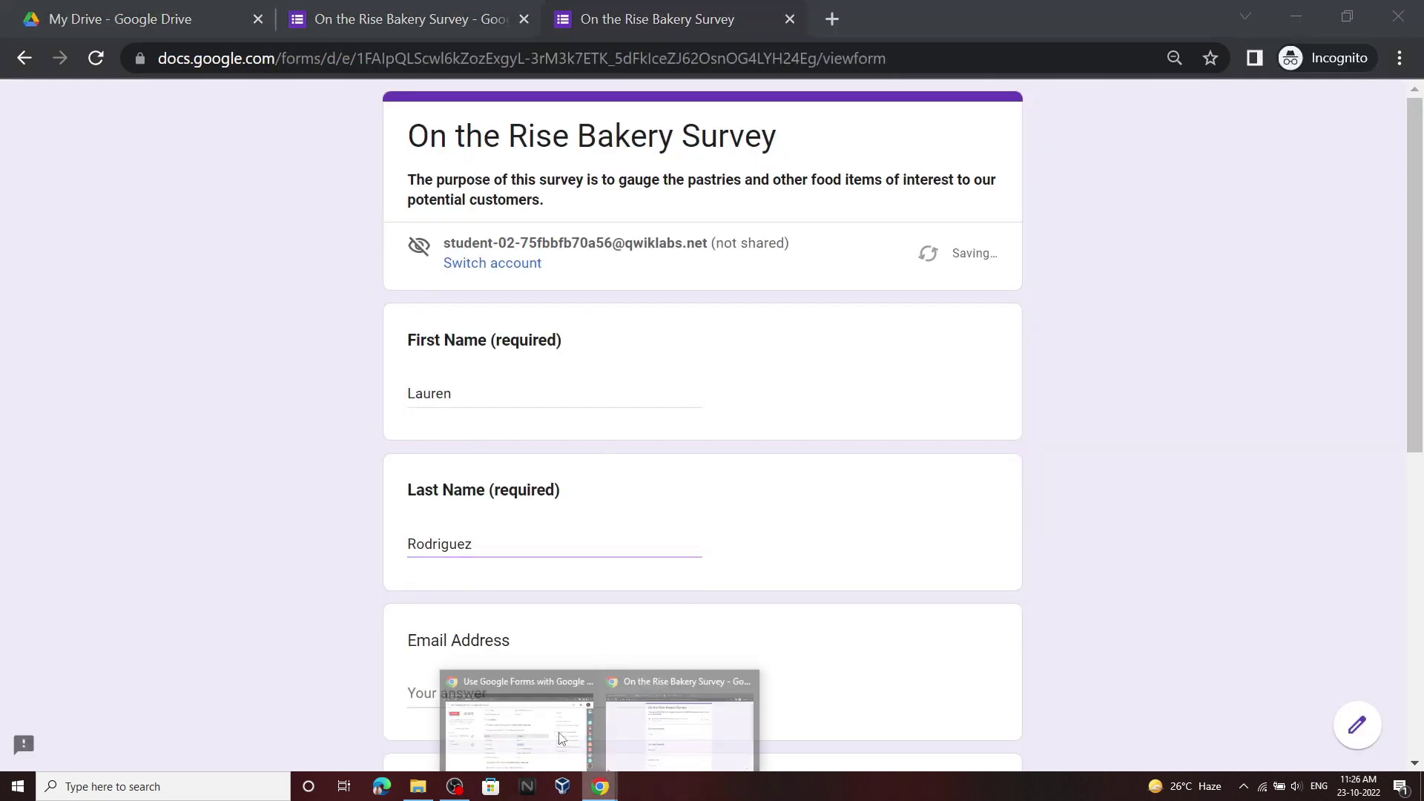
Fill in the respondent's email address from the lab table
left_click(519, 723)
scroll(697, 441, "down", 3)
left_click_drag(692, 312, 847, 316)
key("ctrl+c")
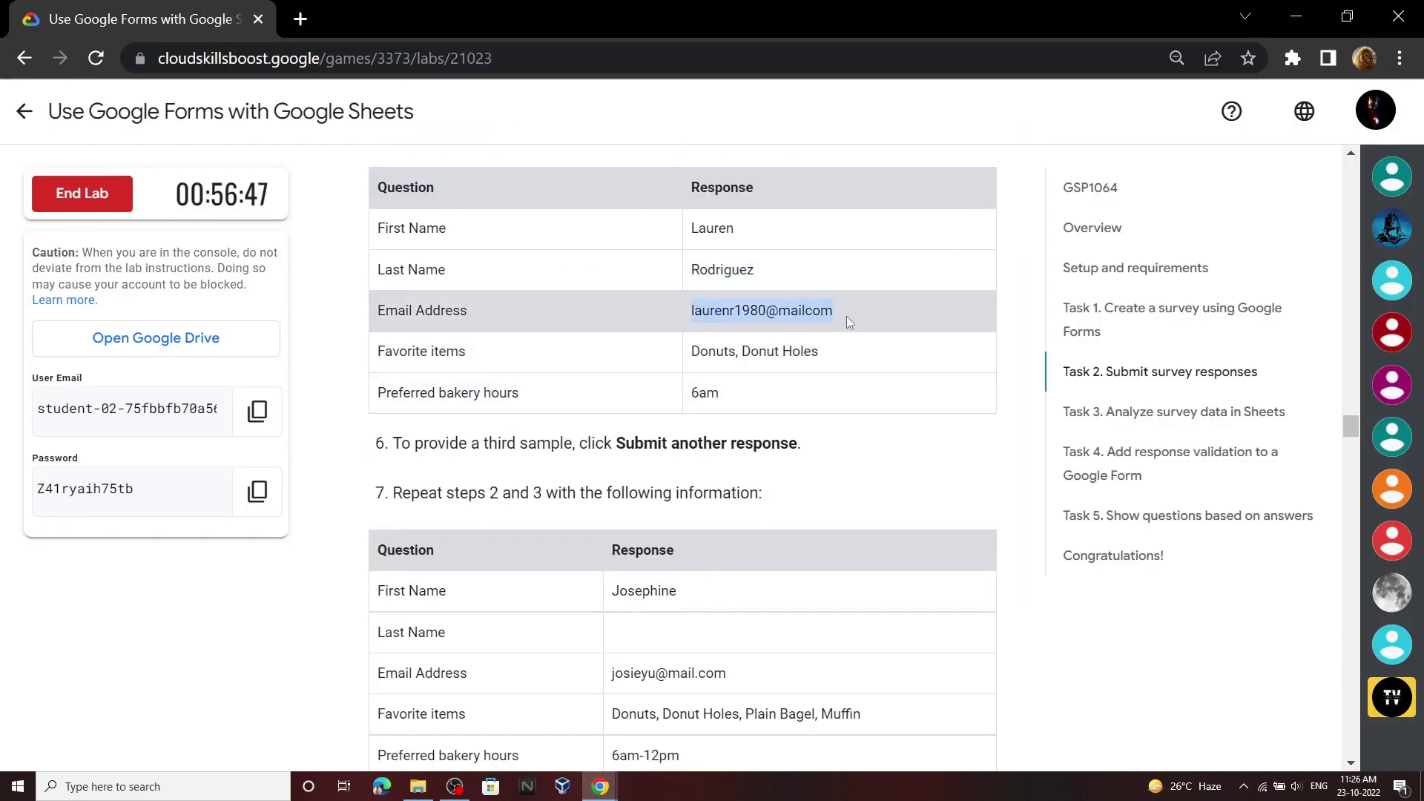
left_click(673, 731)
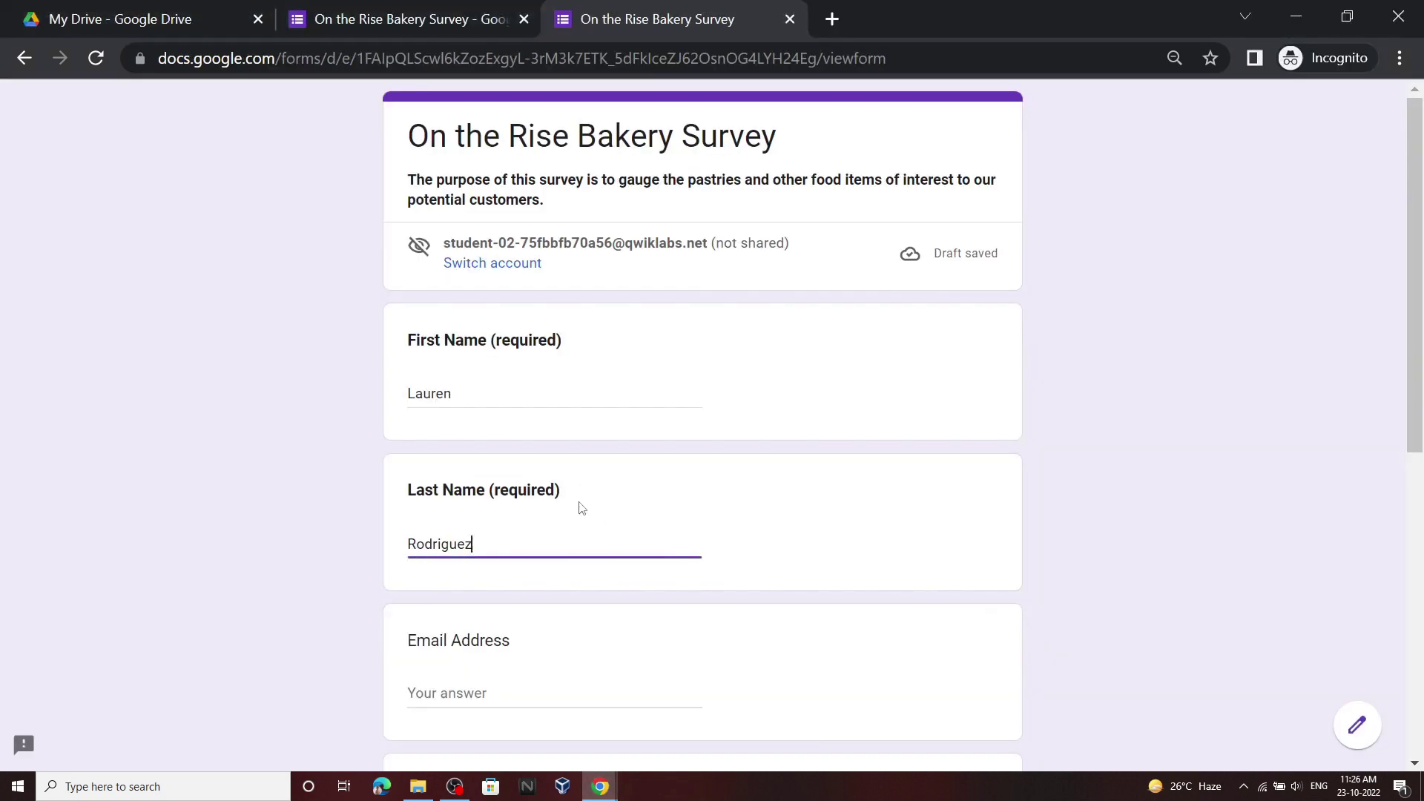
scroll(574, 484, "down", 3)
left_click(524, 360)
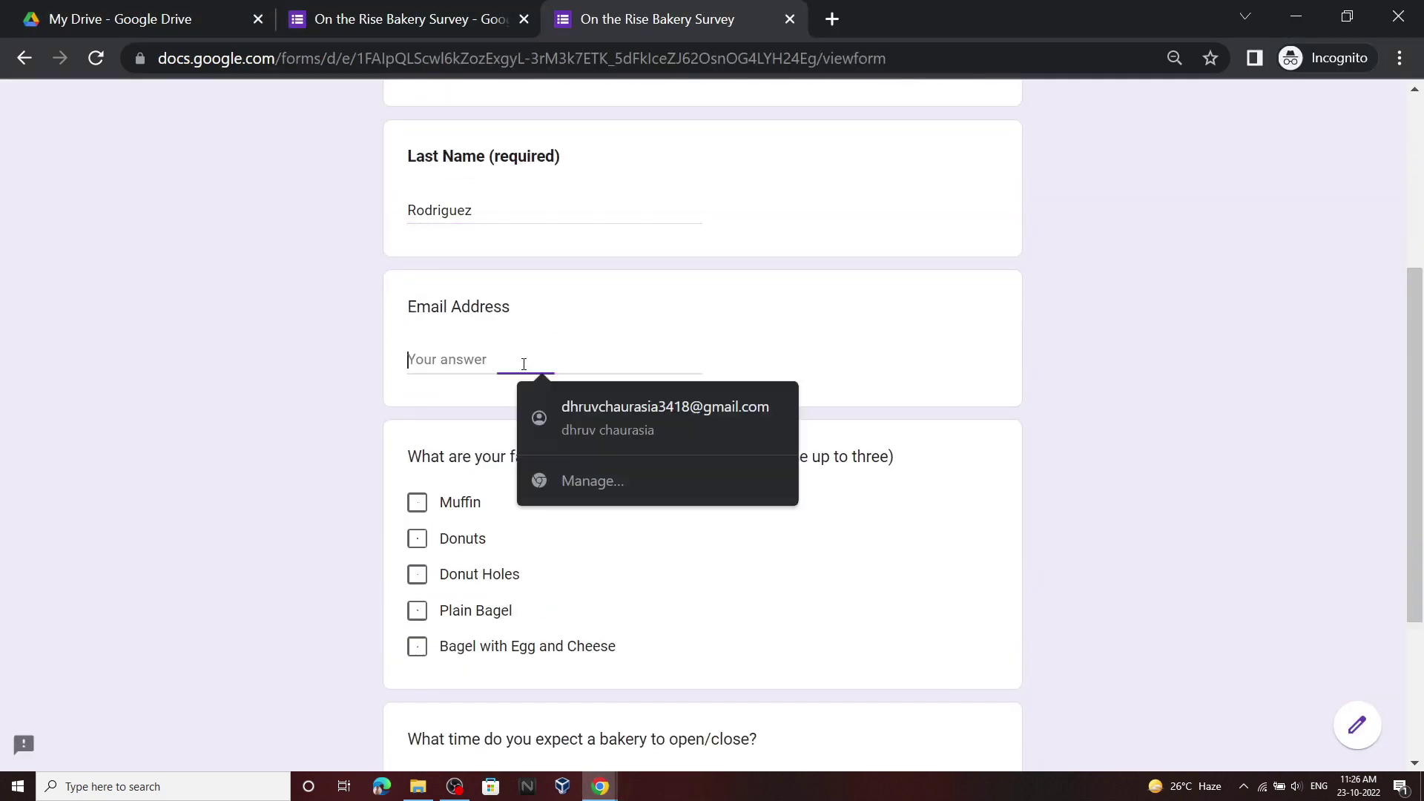
key("ctrl+v")
Tick Donuts and Donut Holes, enter 6am as the opening time, and submit
left_click(417, 539)
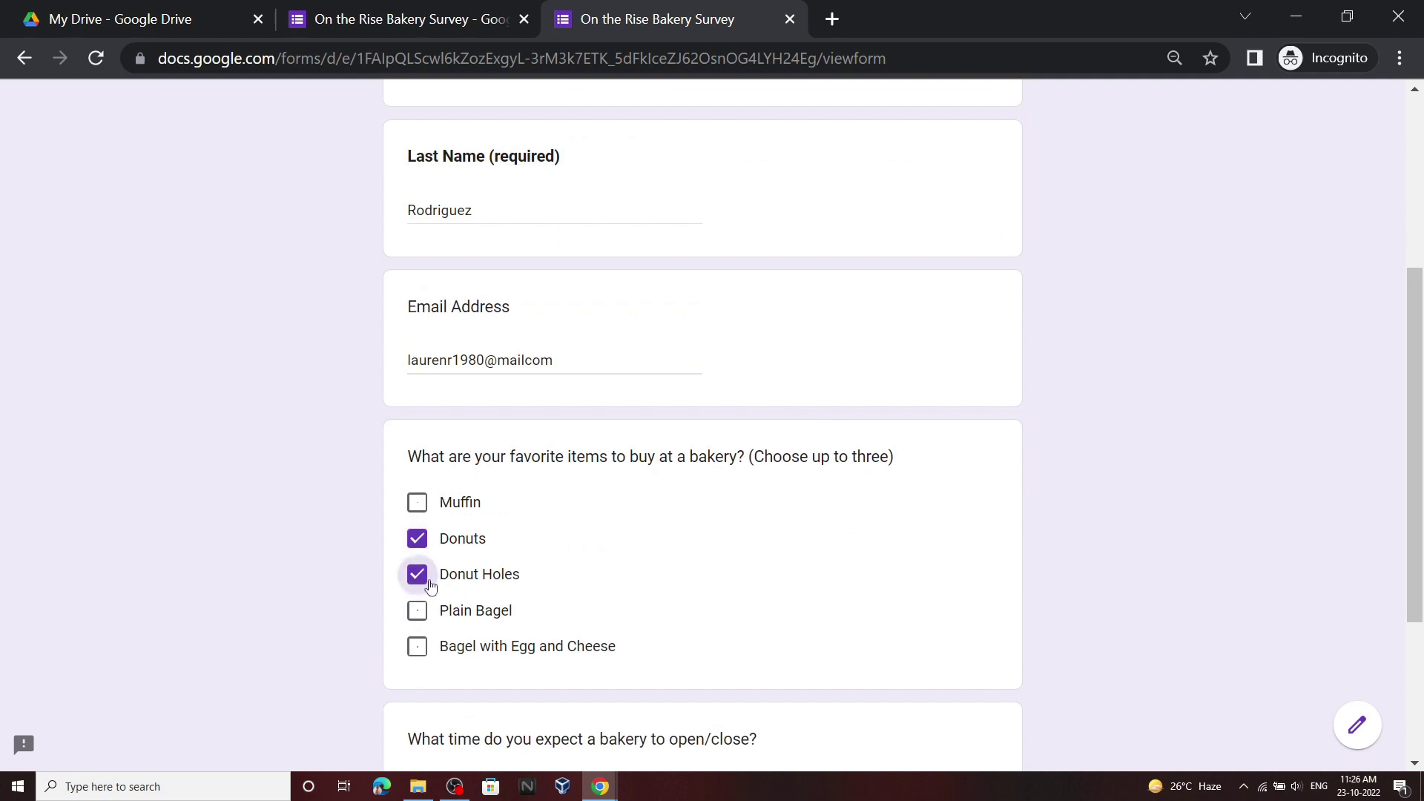
mouse_move(599, 786)
left_click(519, 712)
scroll(585, 499, "down", 2)
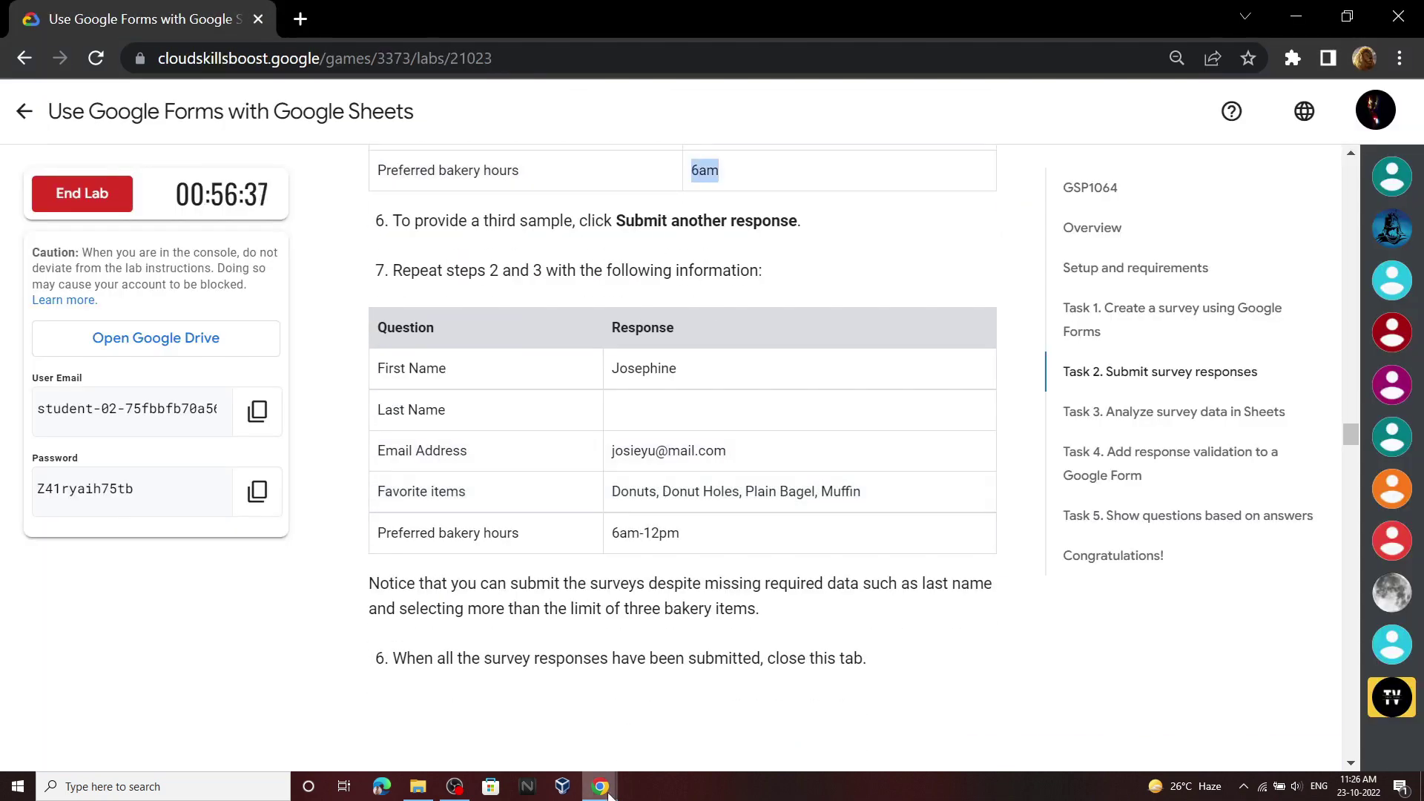
left_click(682, 712)
scroll(616, 534, "down", 3)
left_click(463, 569)
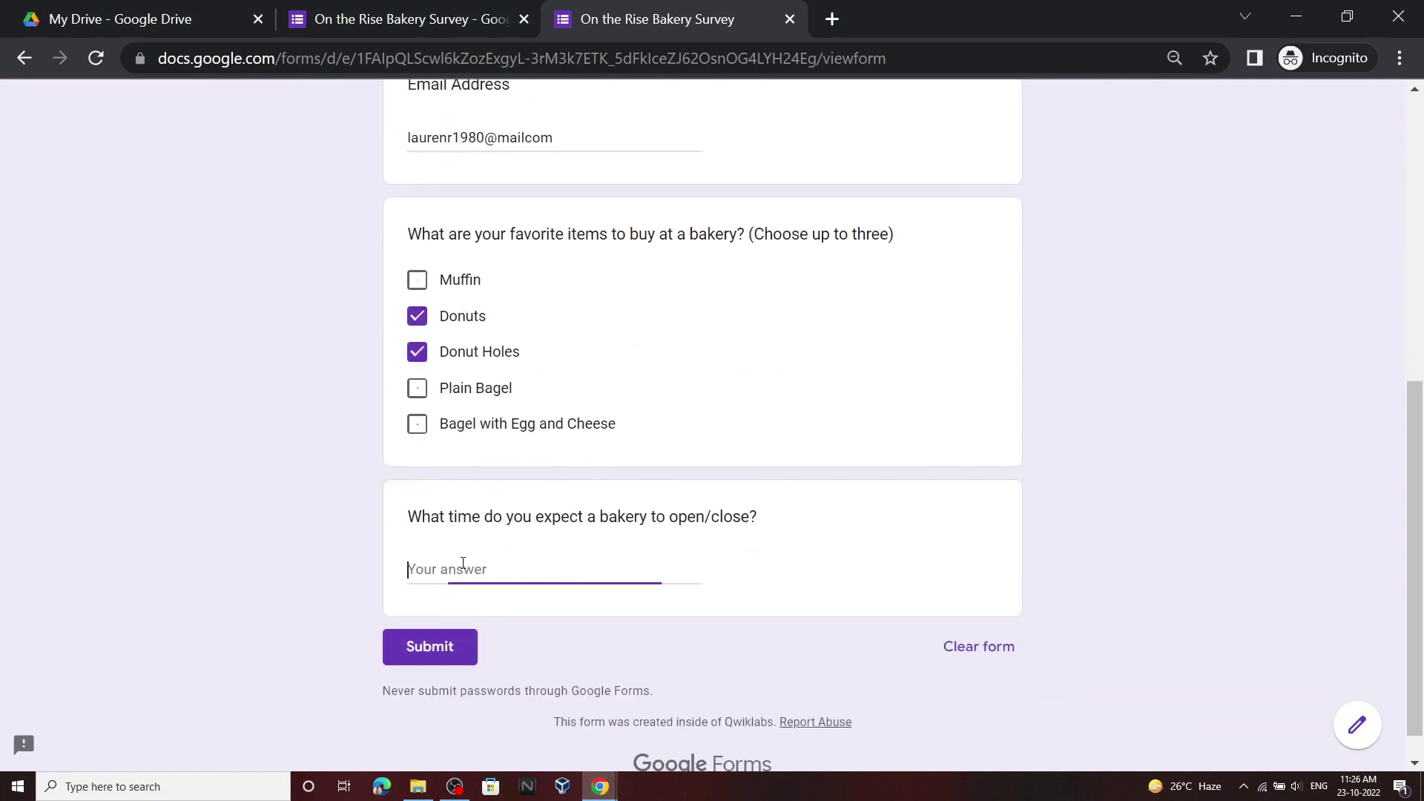
type("6am")
left_click(430, 646)
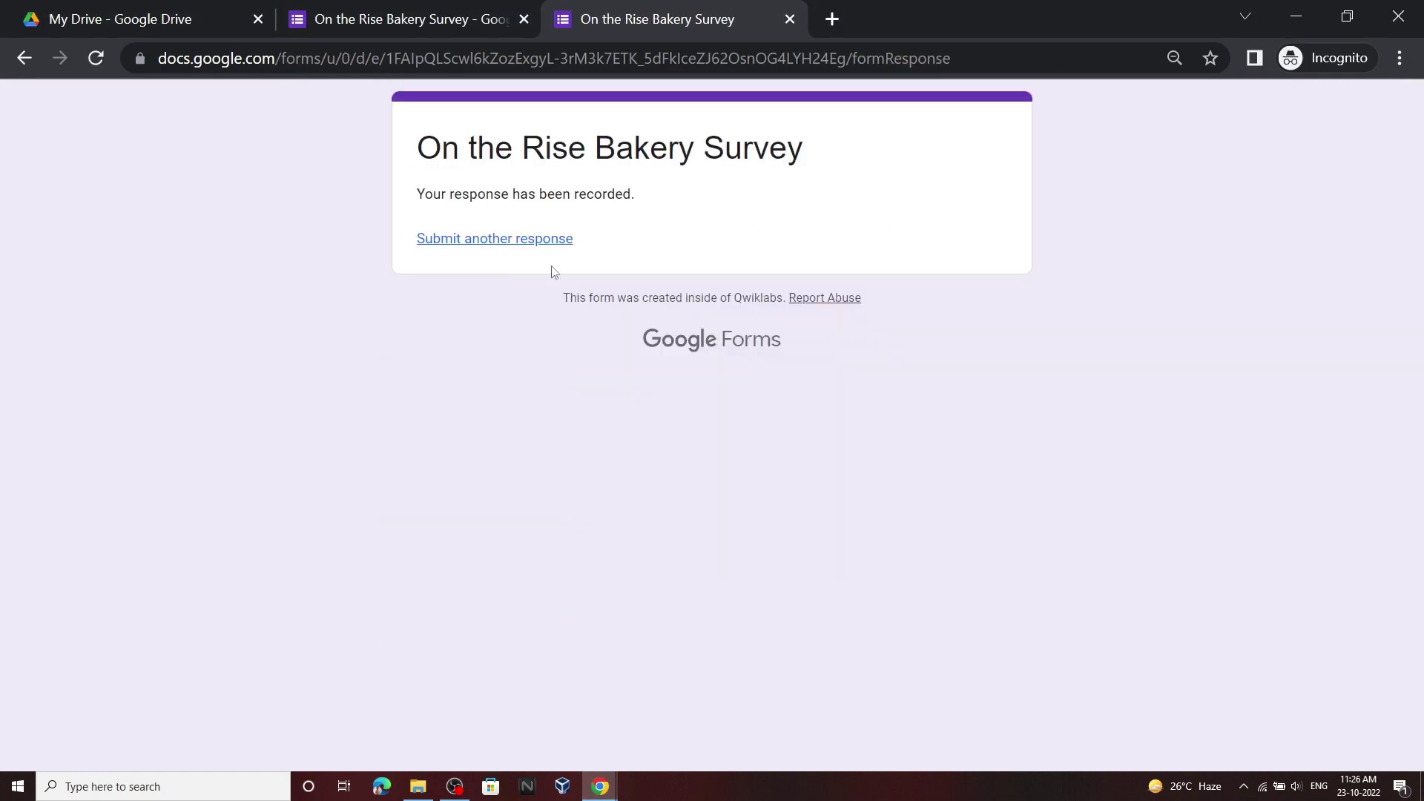
Start a third blank response and enter the respondent's first name from the lab table
left_click(519, 235)
left_click(519, 712)
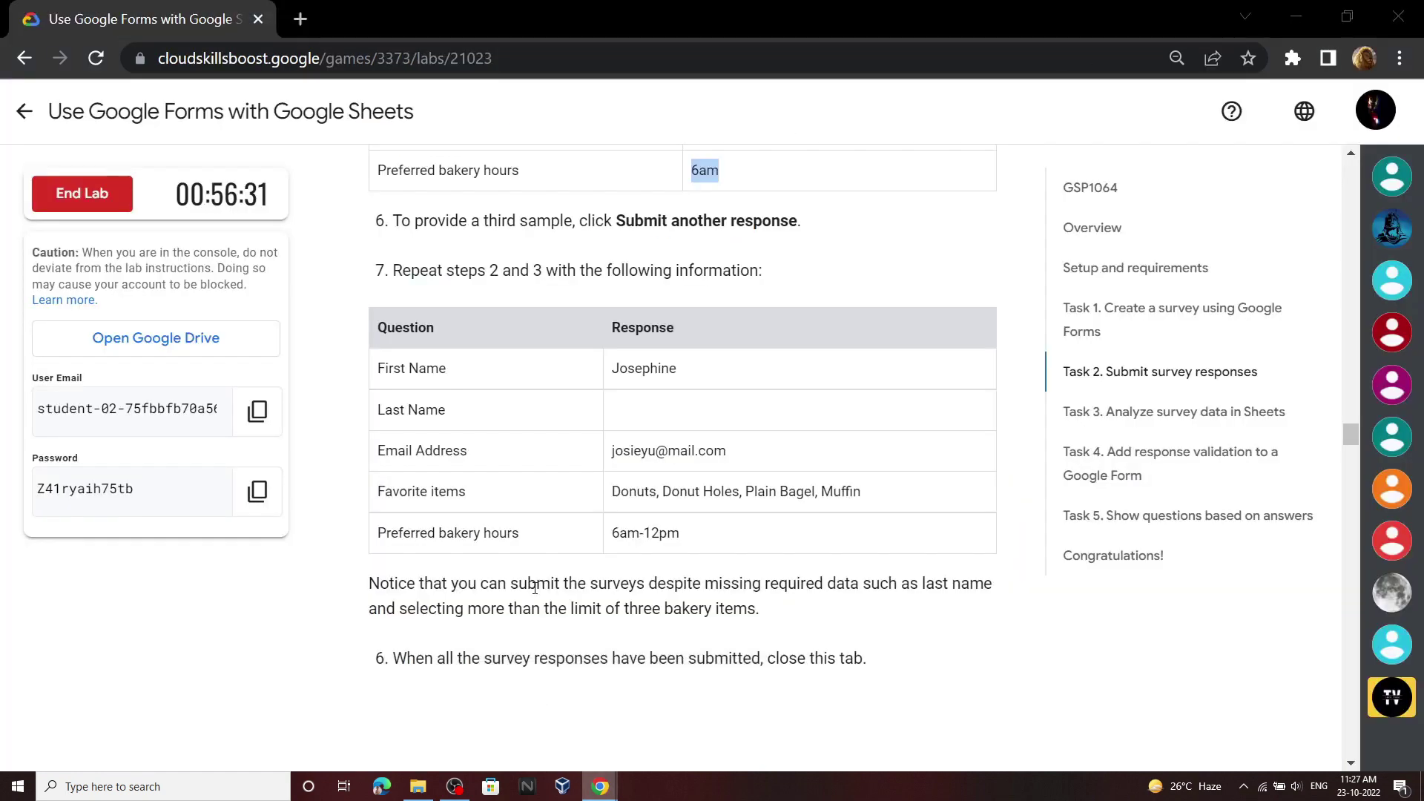
scroll(605, 398, "down", 2)
scroll(605, 398, "up", 2)
left_click_drag(612, 367, 728, 368)
key("ctrl+c")
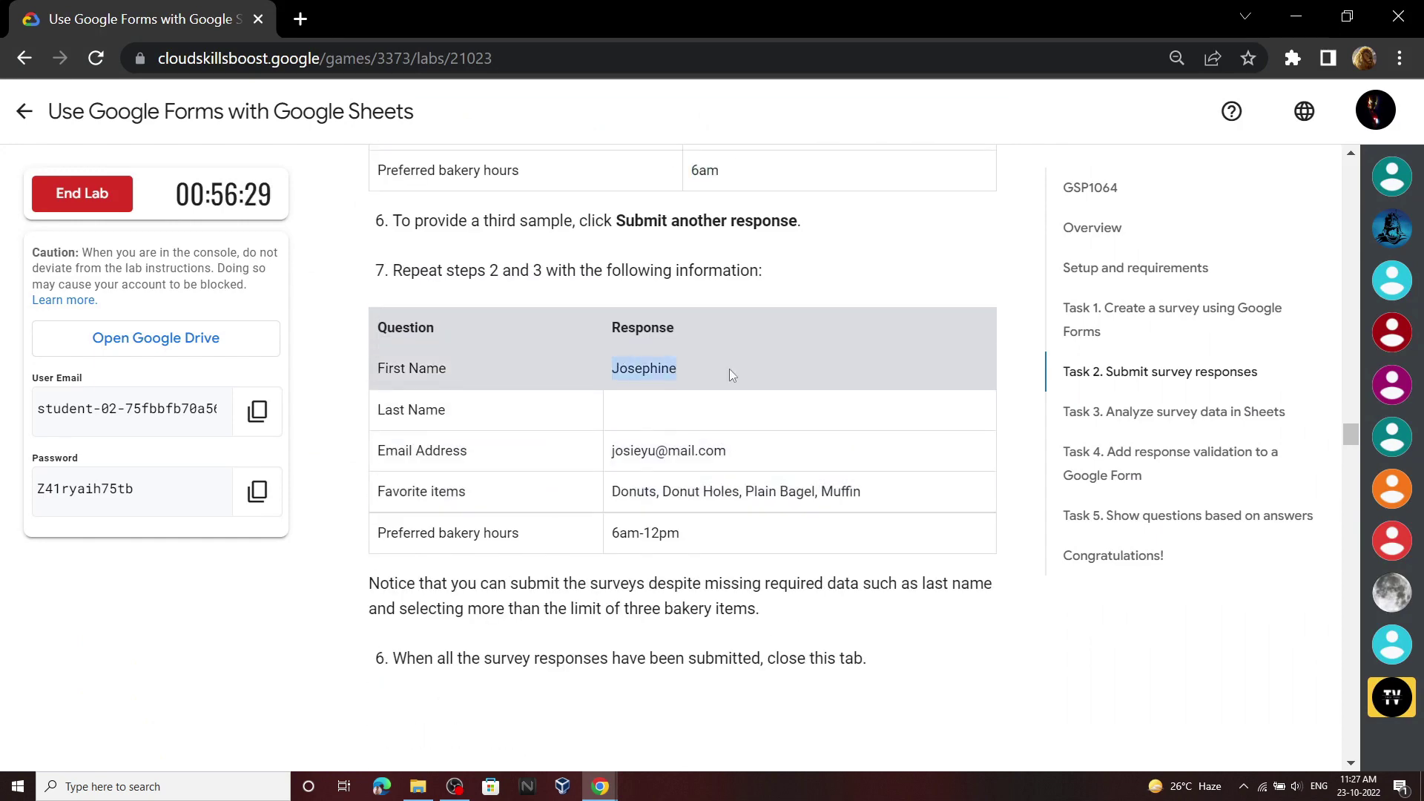
left_click(602, 790)
left_click(686, 711)
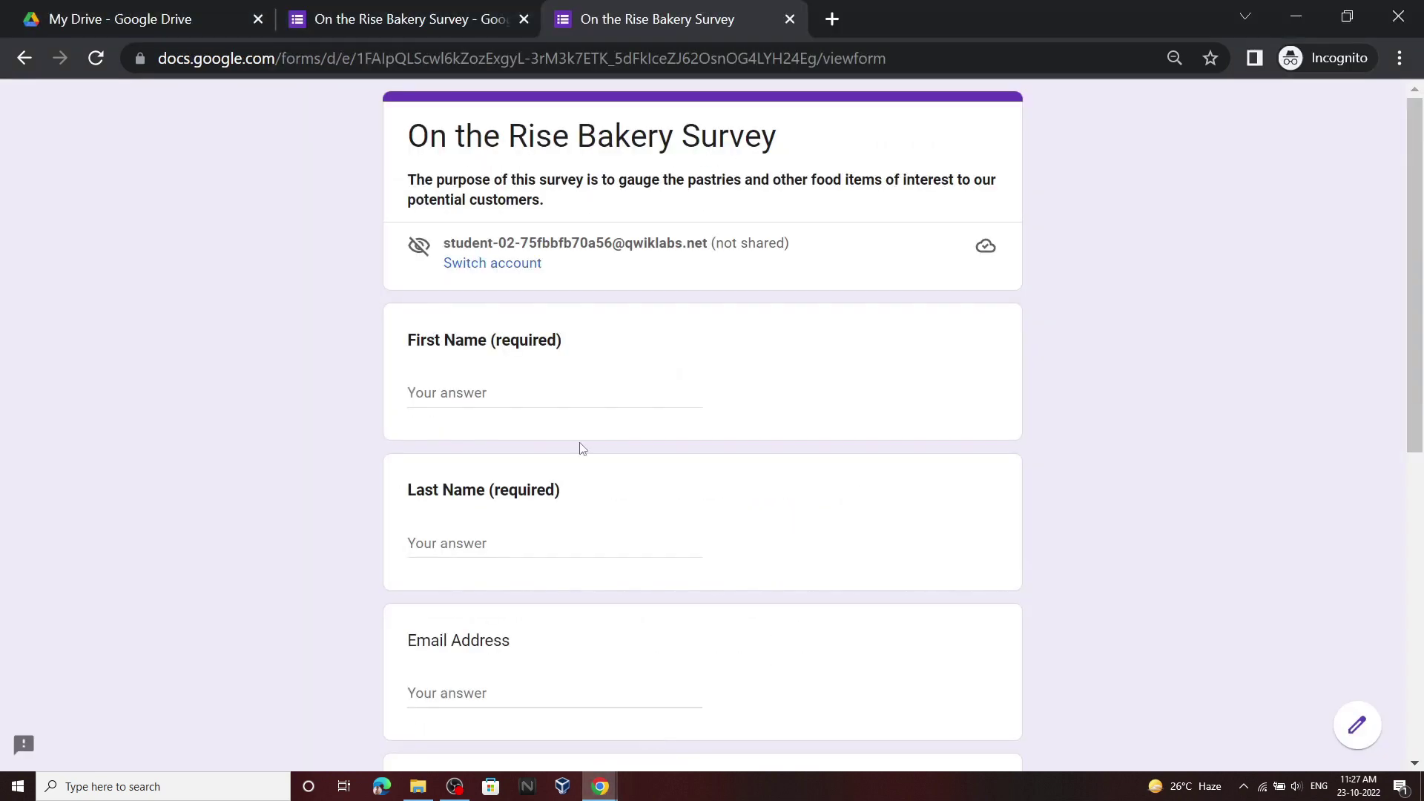
left_click(571, 388)
key("ctrl+v")
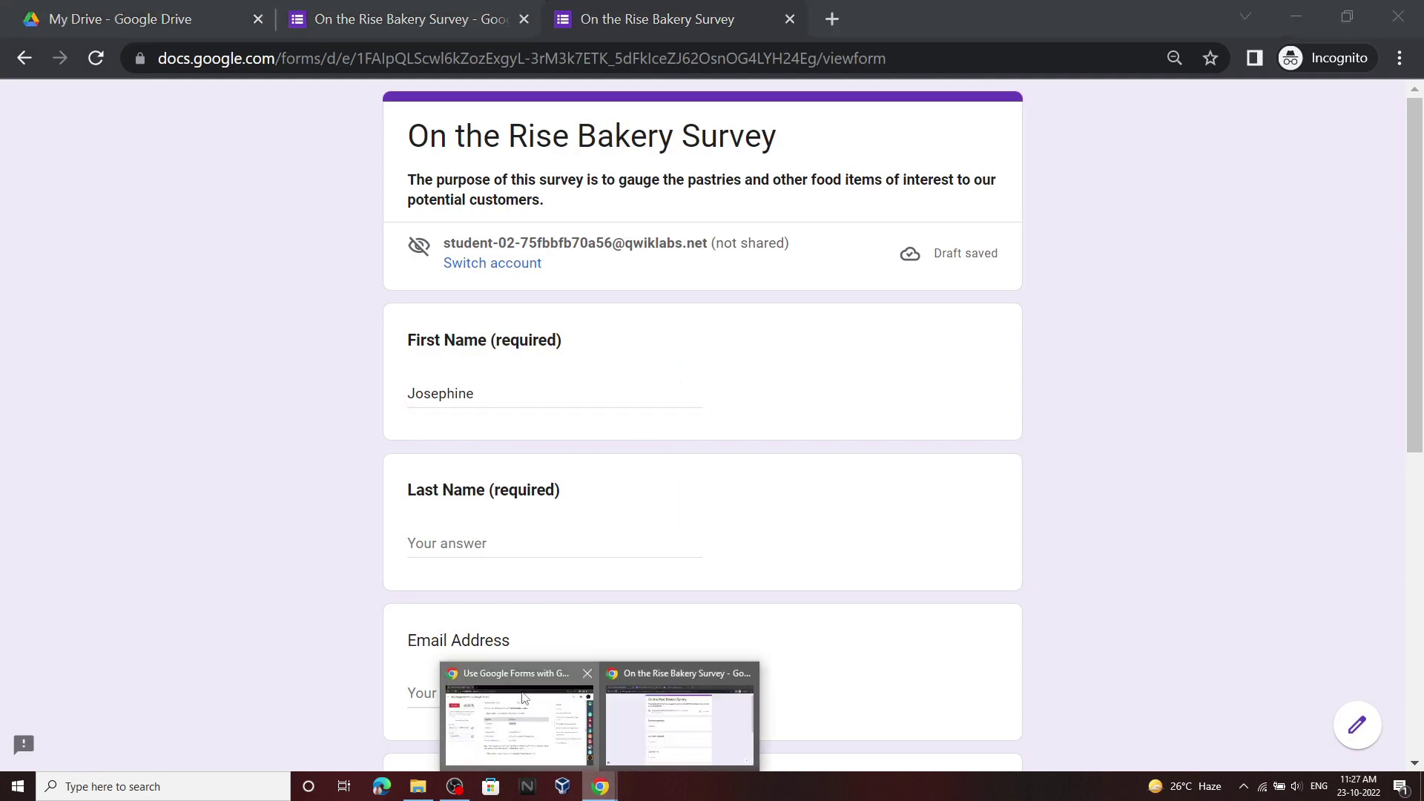
Fill in the third respondent's email address
left_click(524, 715)
left_click_drag(609, 449, 728, 452)
key("ctrl+c")
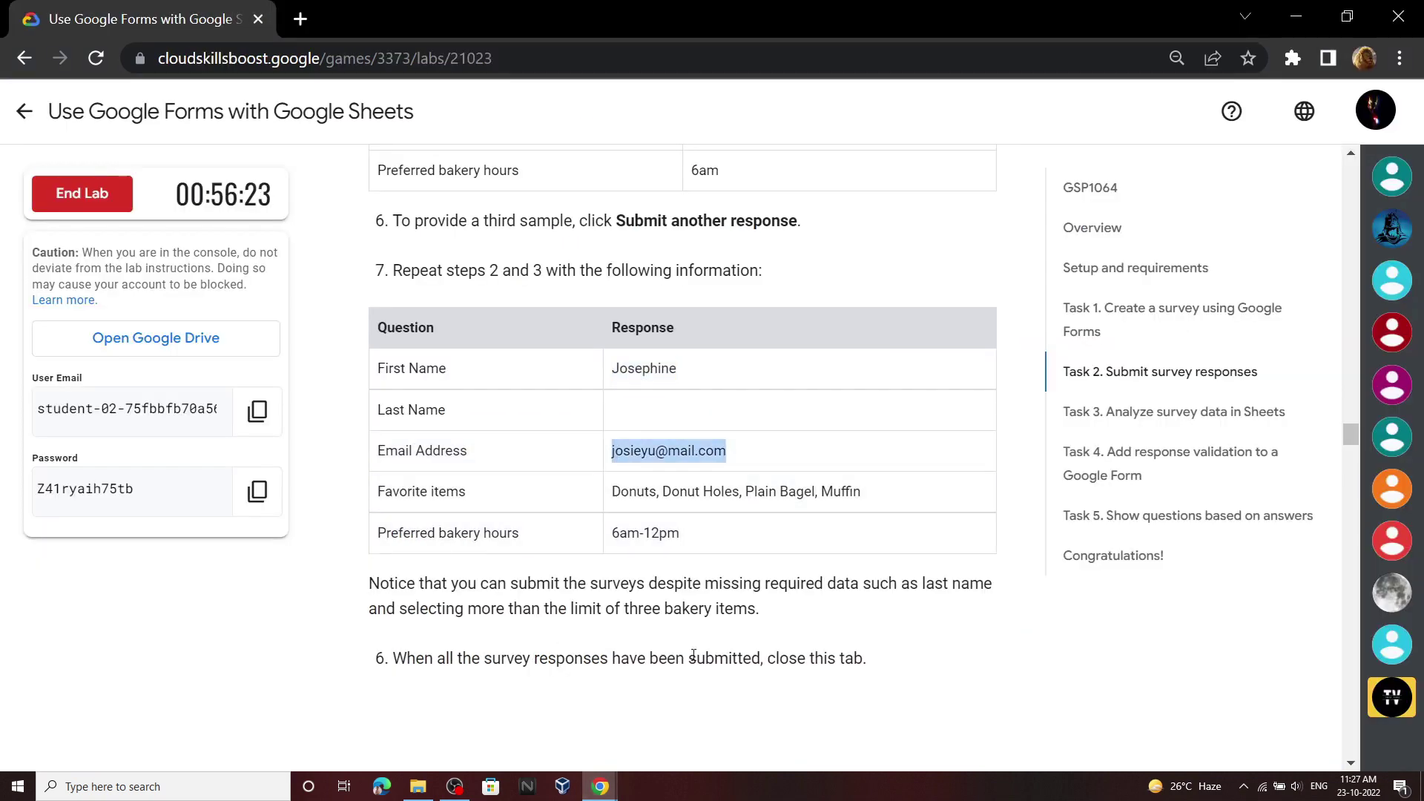
left_click(645, 712)
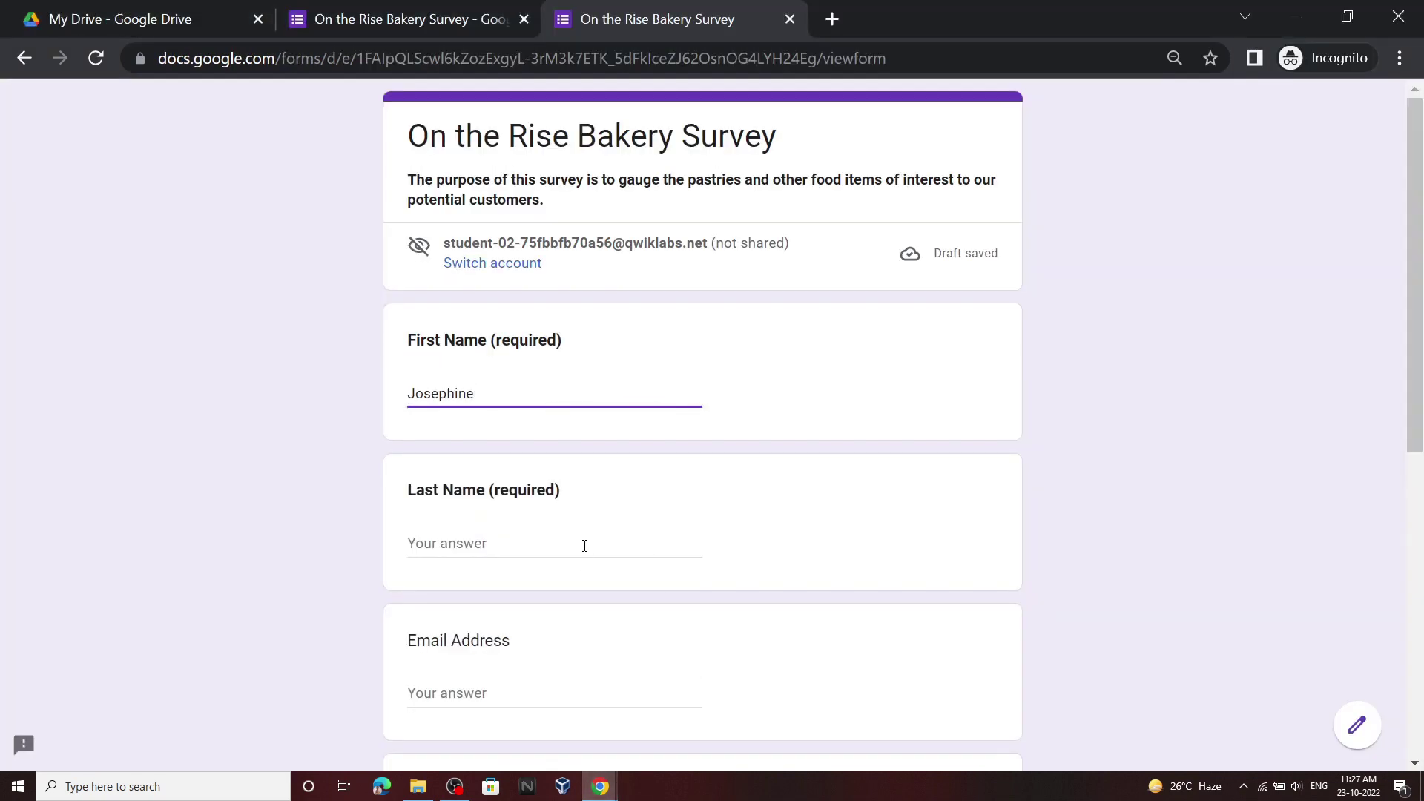
left_click(590, 683)
key("ctrl+v")
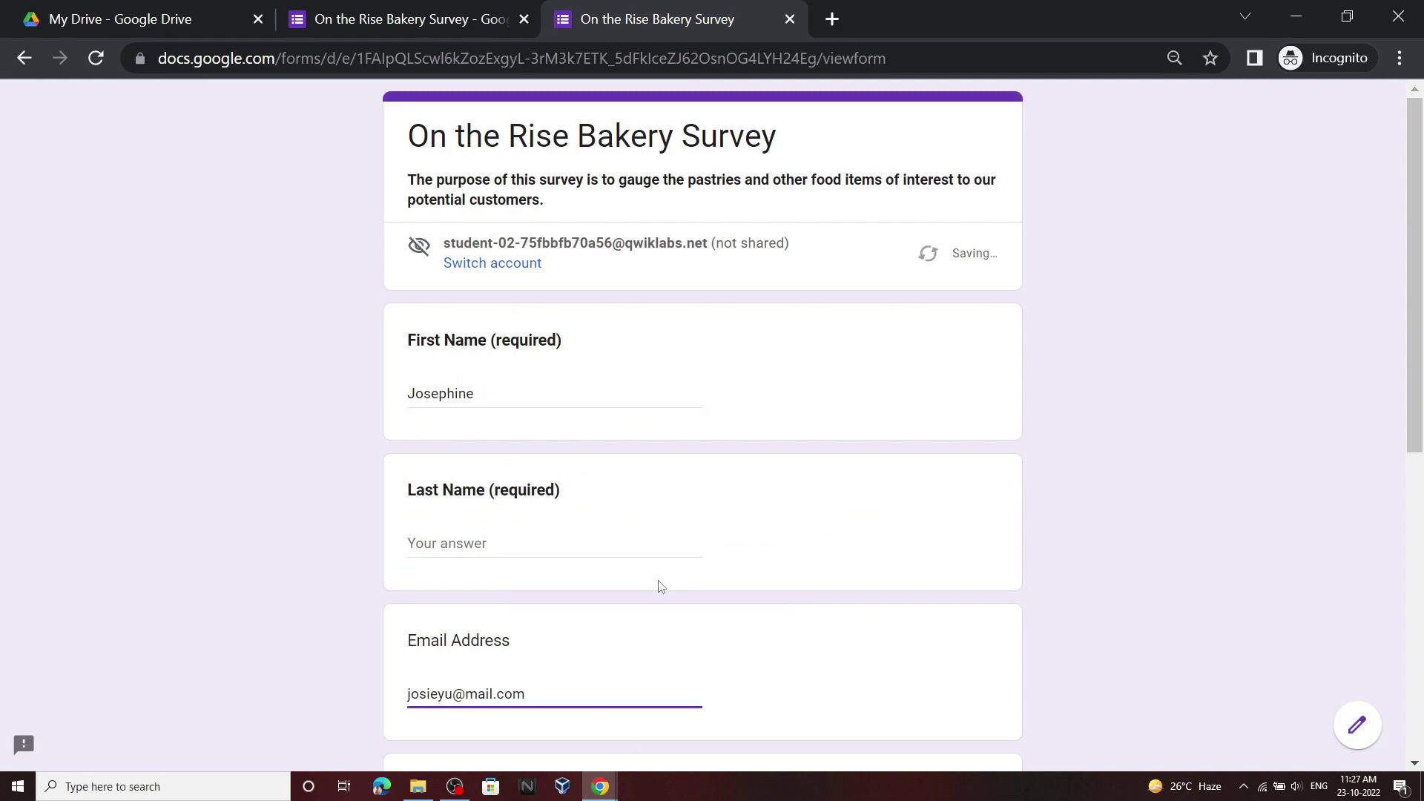
Tick Muffin, Donuts, Donut Holes and Plain Bagel, leaving Bagel with Egg and Cheese unticked
scroll(658, 586, "down", 3)
left_click(645, 712)
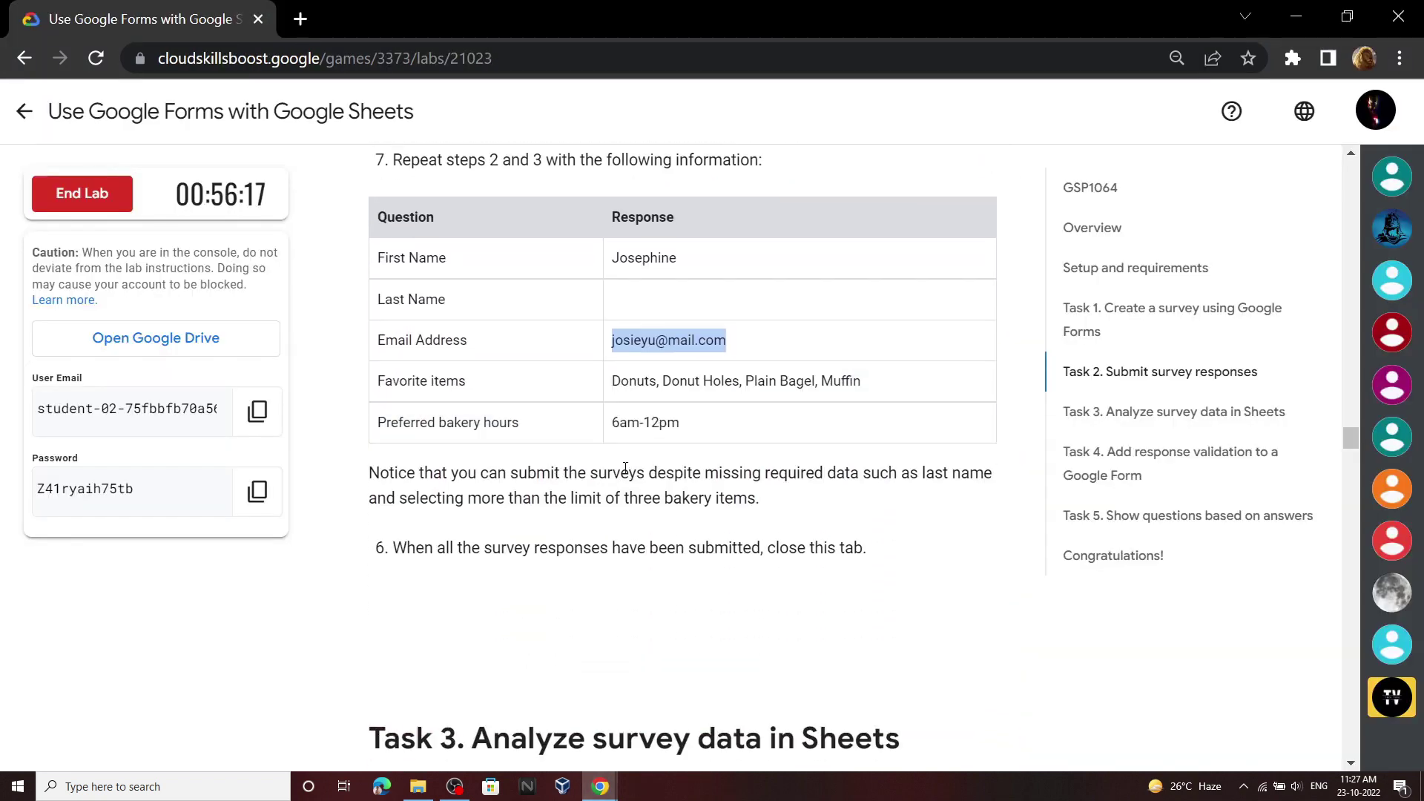
left_click_drag(613, 421, 698, 428)
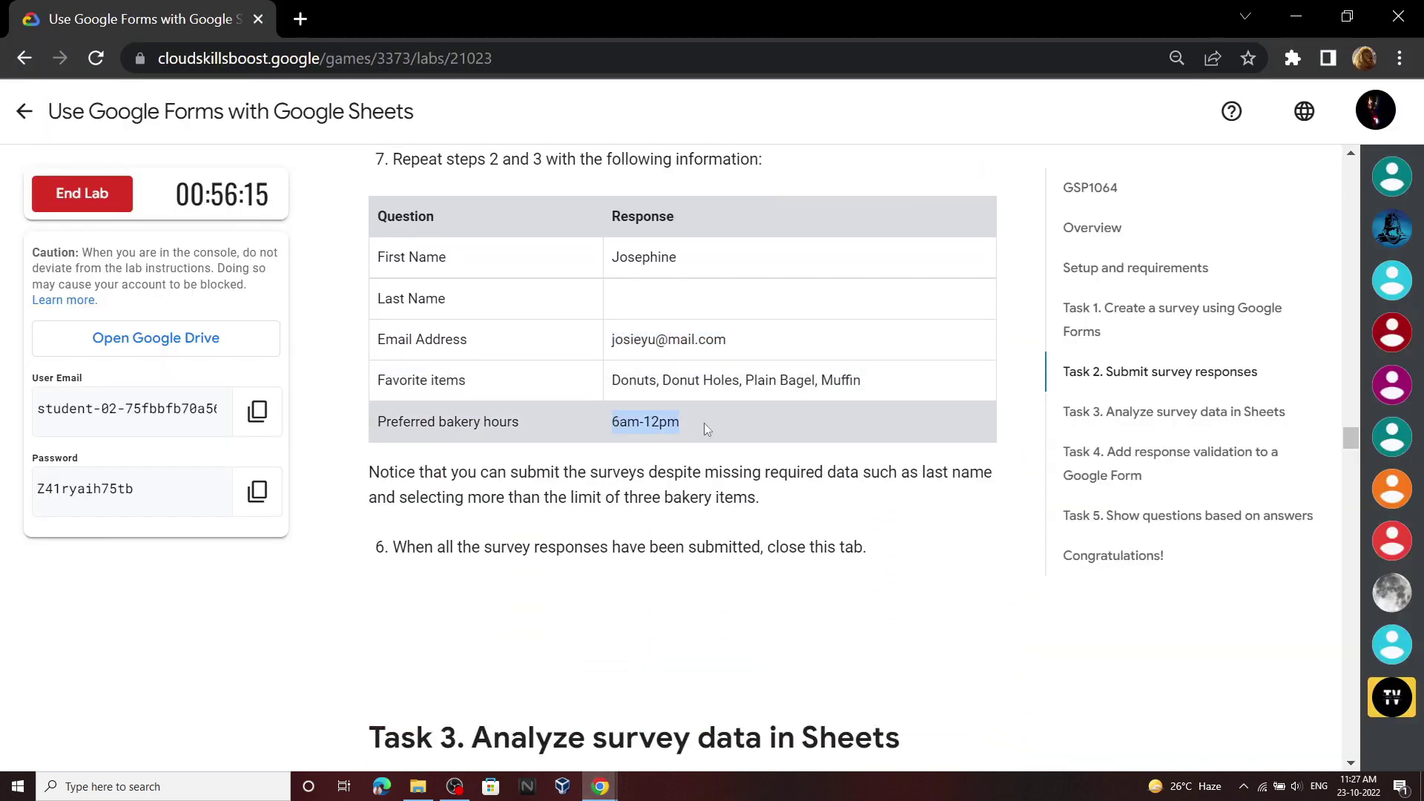
mouse_move(599, 786)
left_click(519, 712)
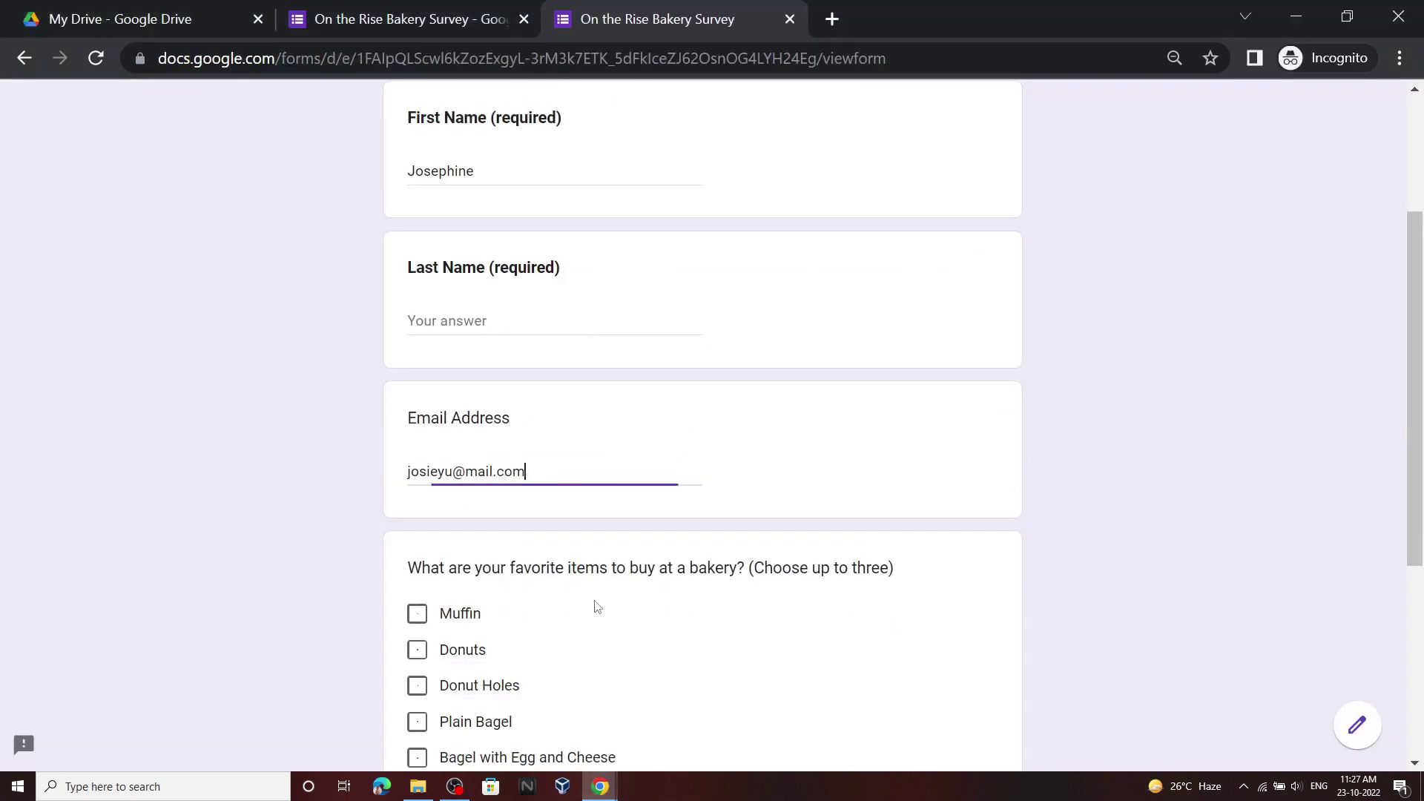
scroll(597, 606, "down", 3)
left_click(417, 427)
left_click(417, 463)
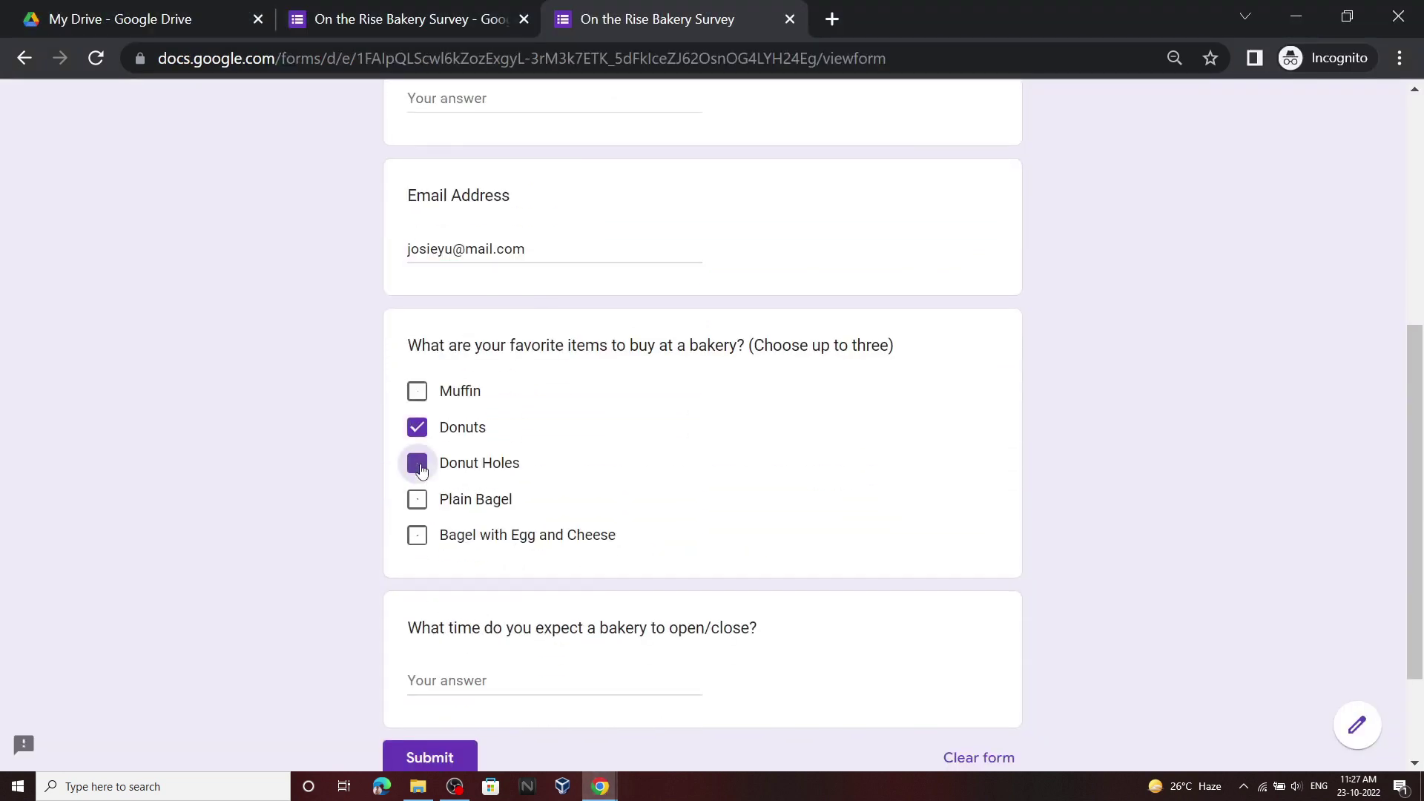
left_click(417, 499)
left_click(415, 545)
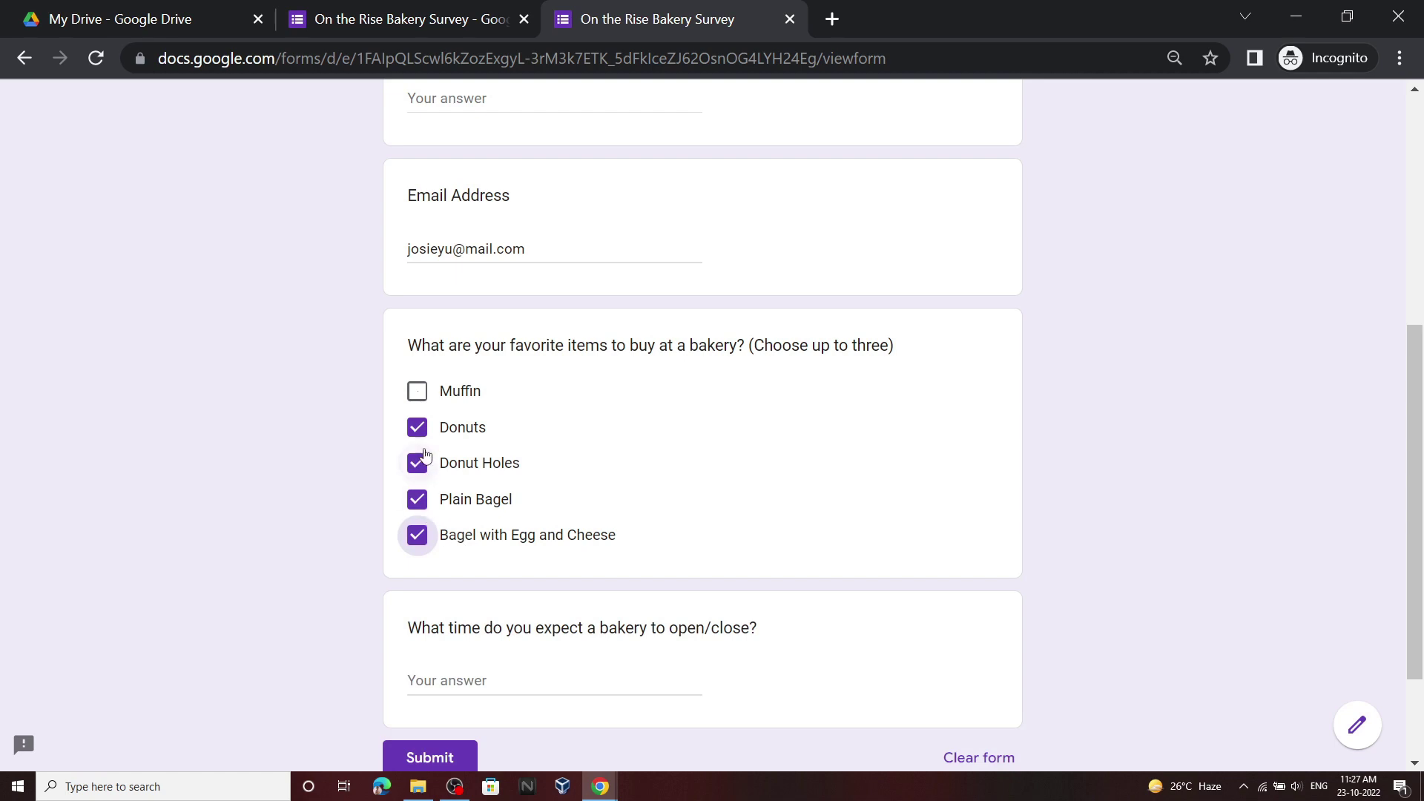
left_click(417, 534)
left_click(417, 390)
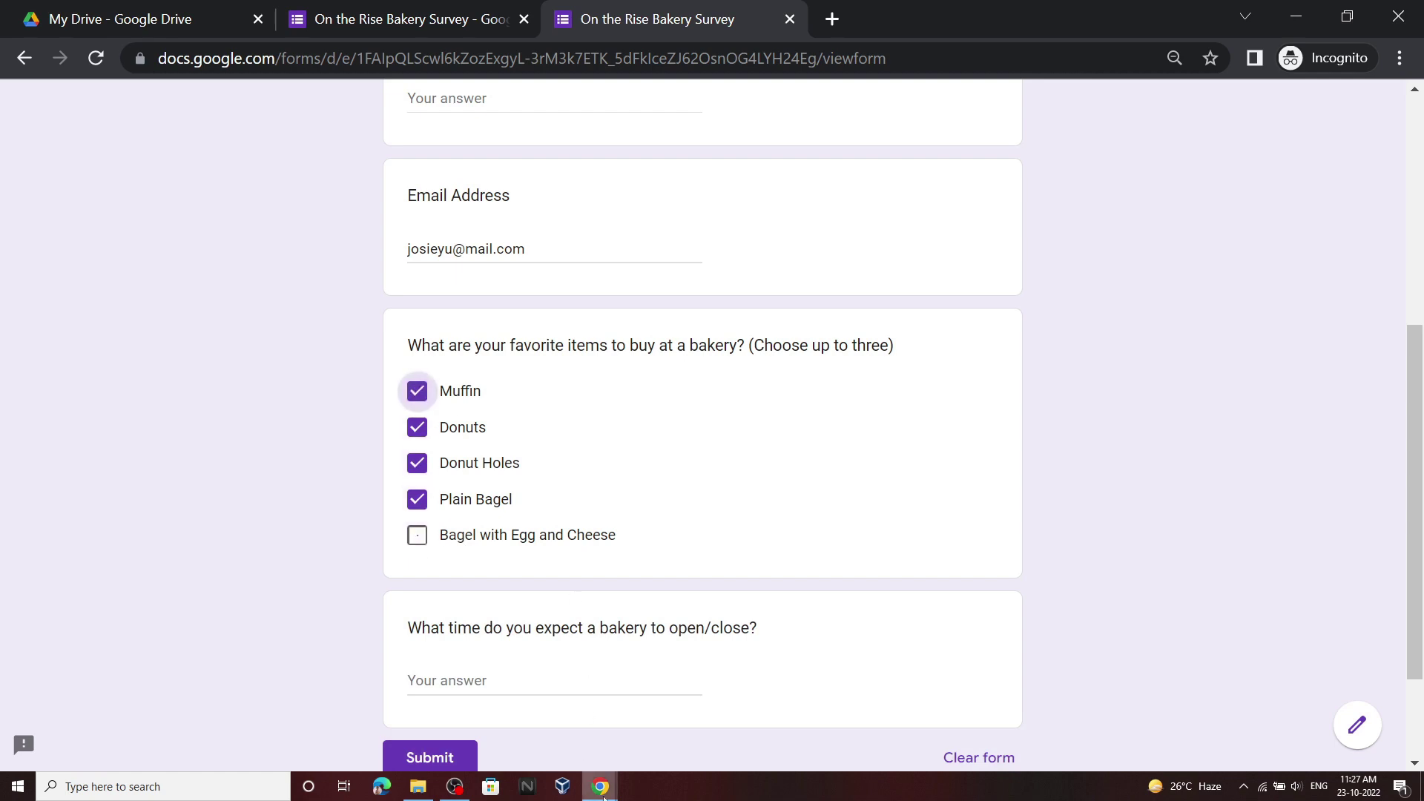
Submit the third response and go back to the form editor
left_click(519, 701)
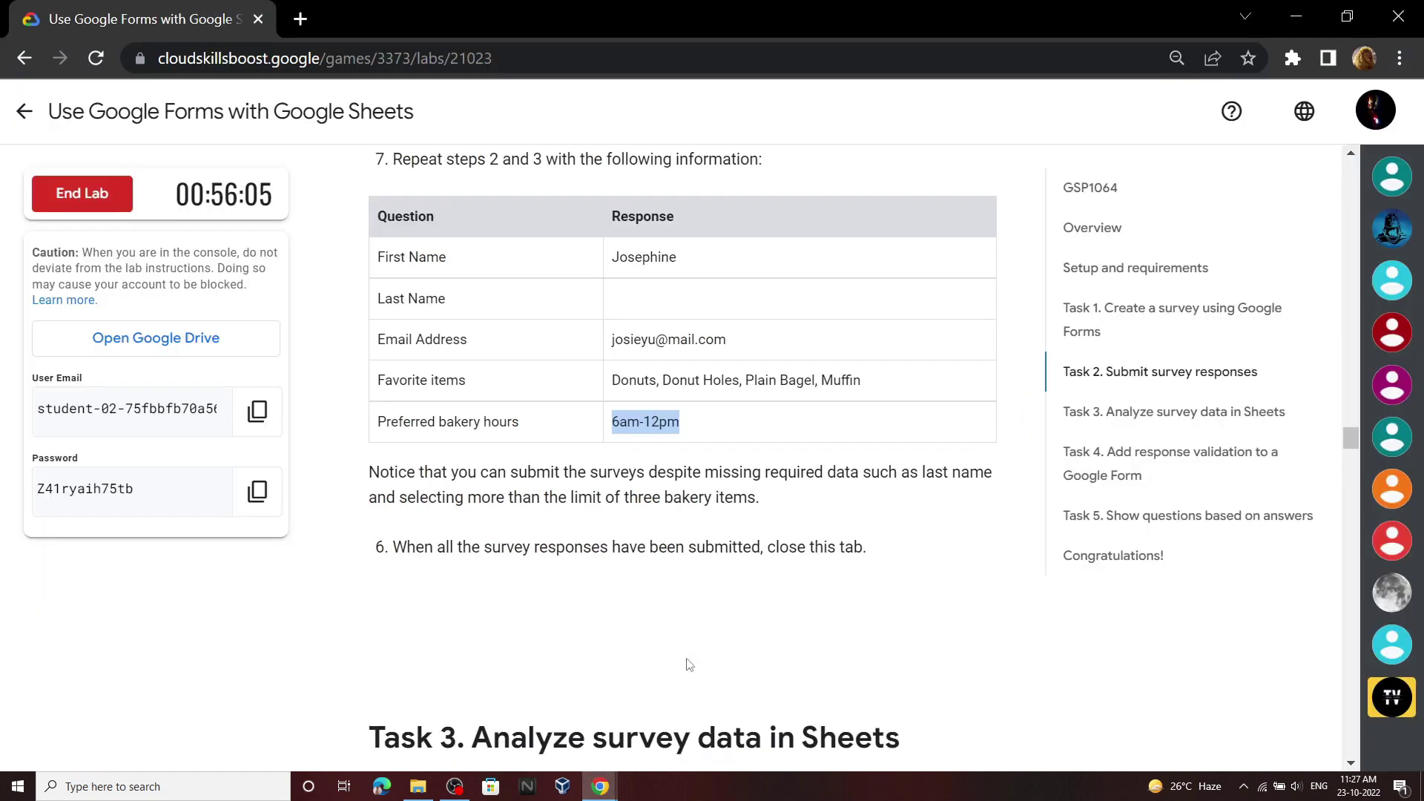
scroll(688, 664, "down", 3)
mouse_move(599, 786)
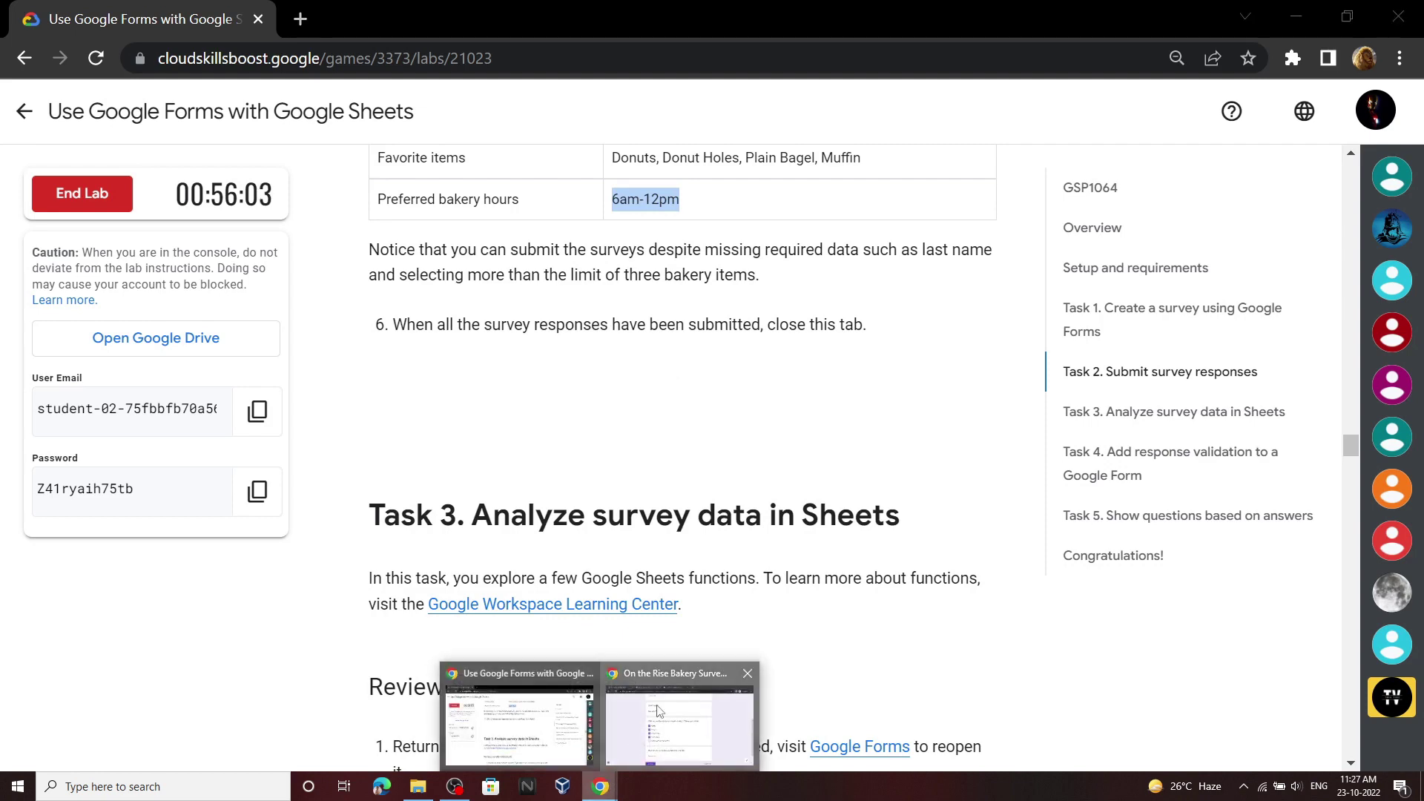
left_click(502, 711)
left_click(461, 752)
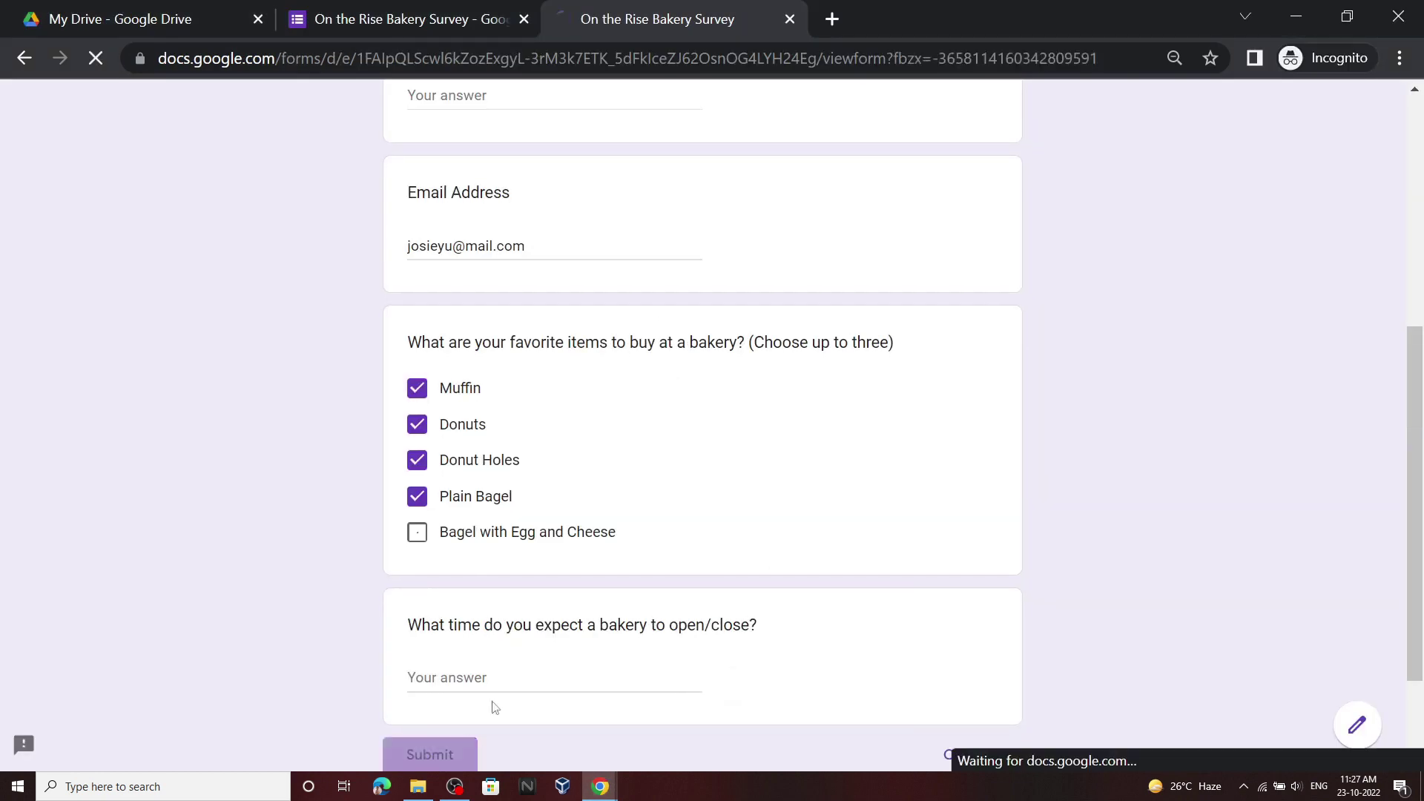
left_click(537, 671)
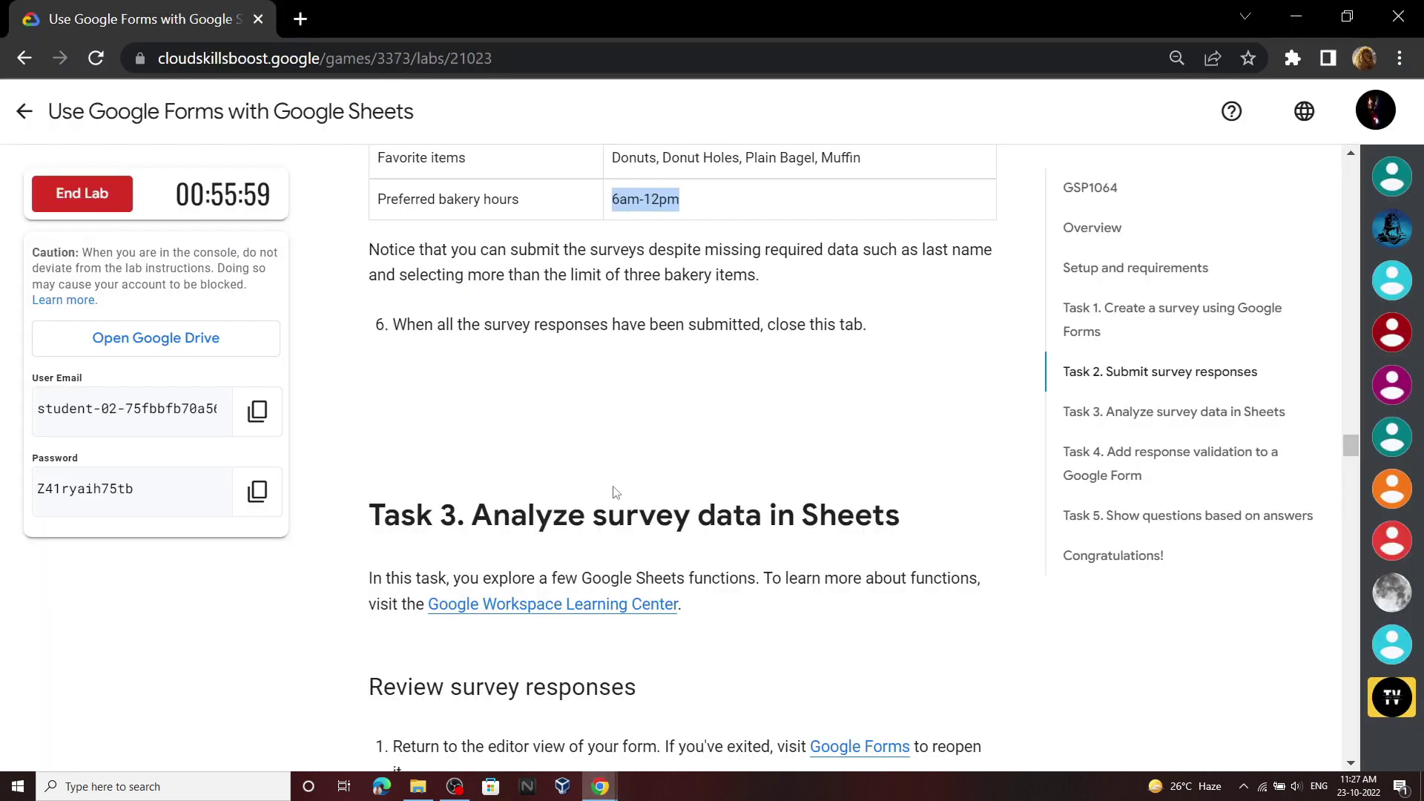
scroll(580, 436, "down", 5)
scroll(538, 404, "down", 2)
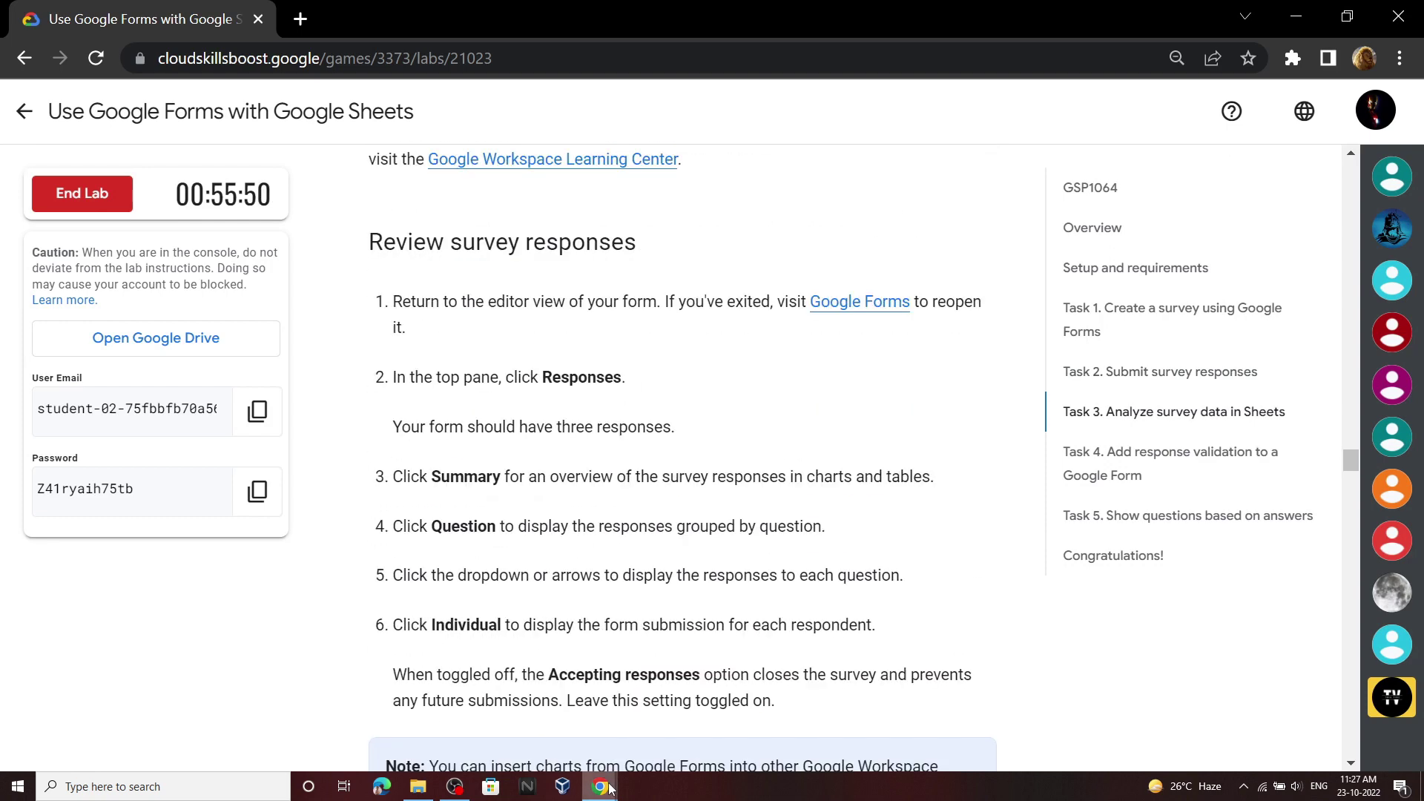
left_click(665, 671)
mouse_move(599, 786)
left_click(468, 6)
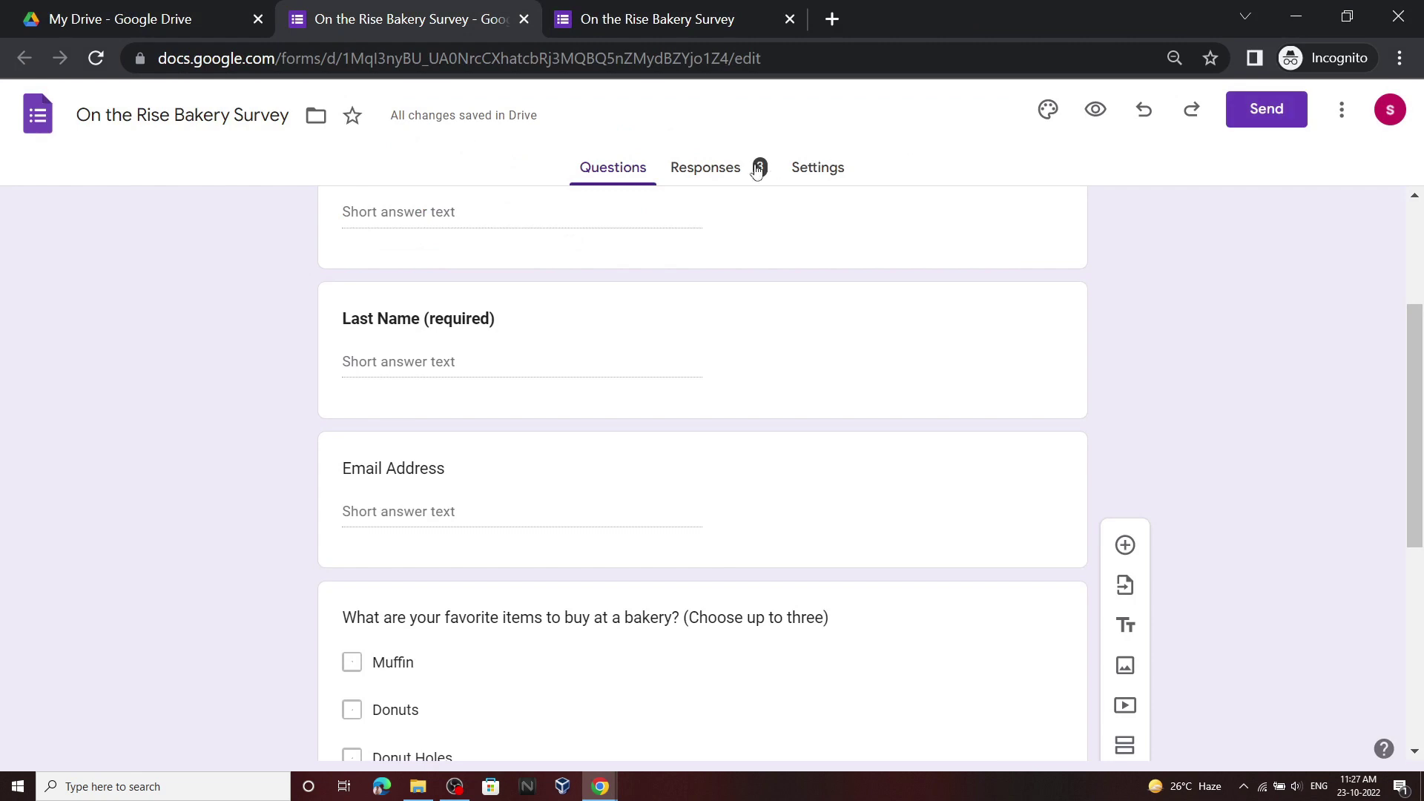
From the Responses tab, create the new linked spreadsheet On the Rise Bakery Survey (Responses)
left_click(769, 183)
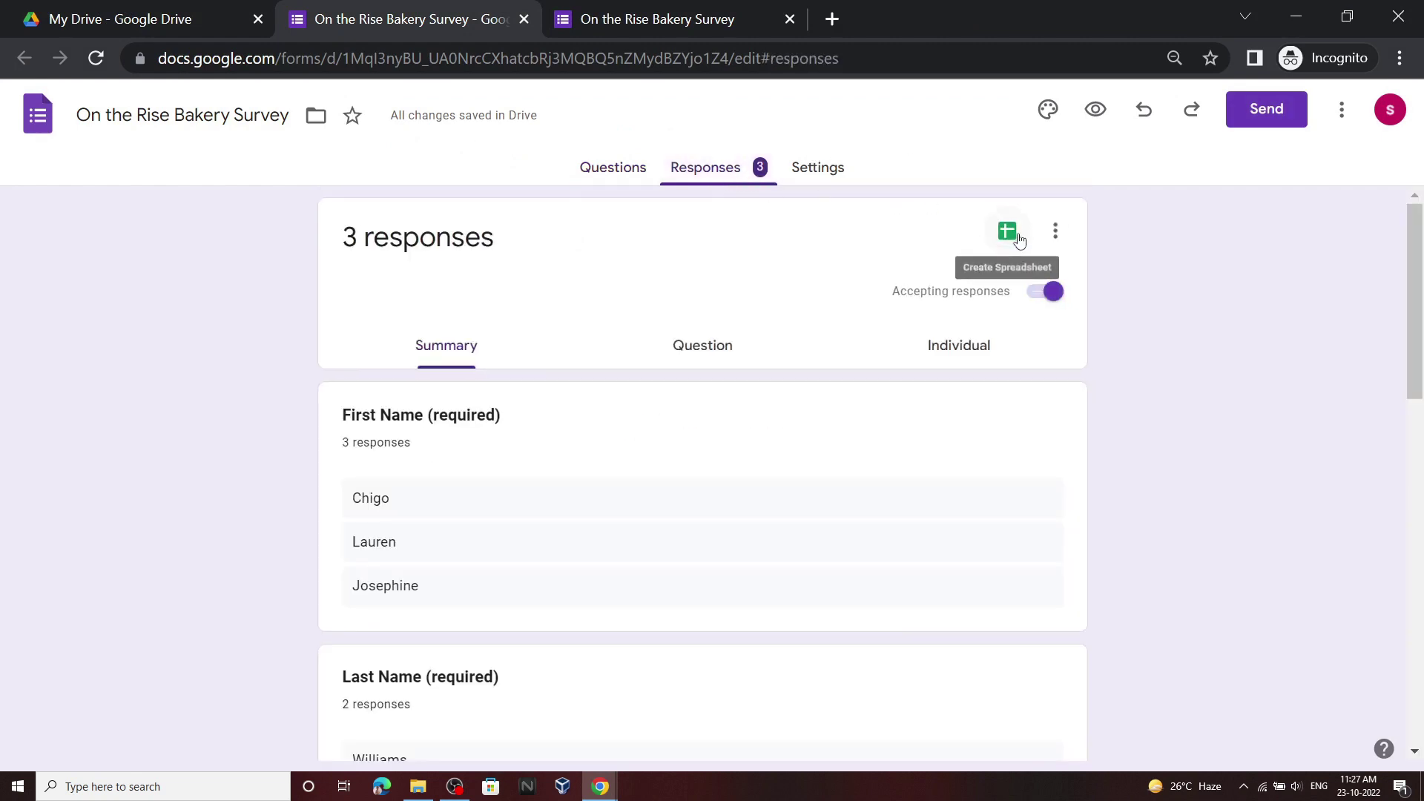
left_click(1016, 239)
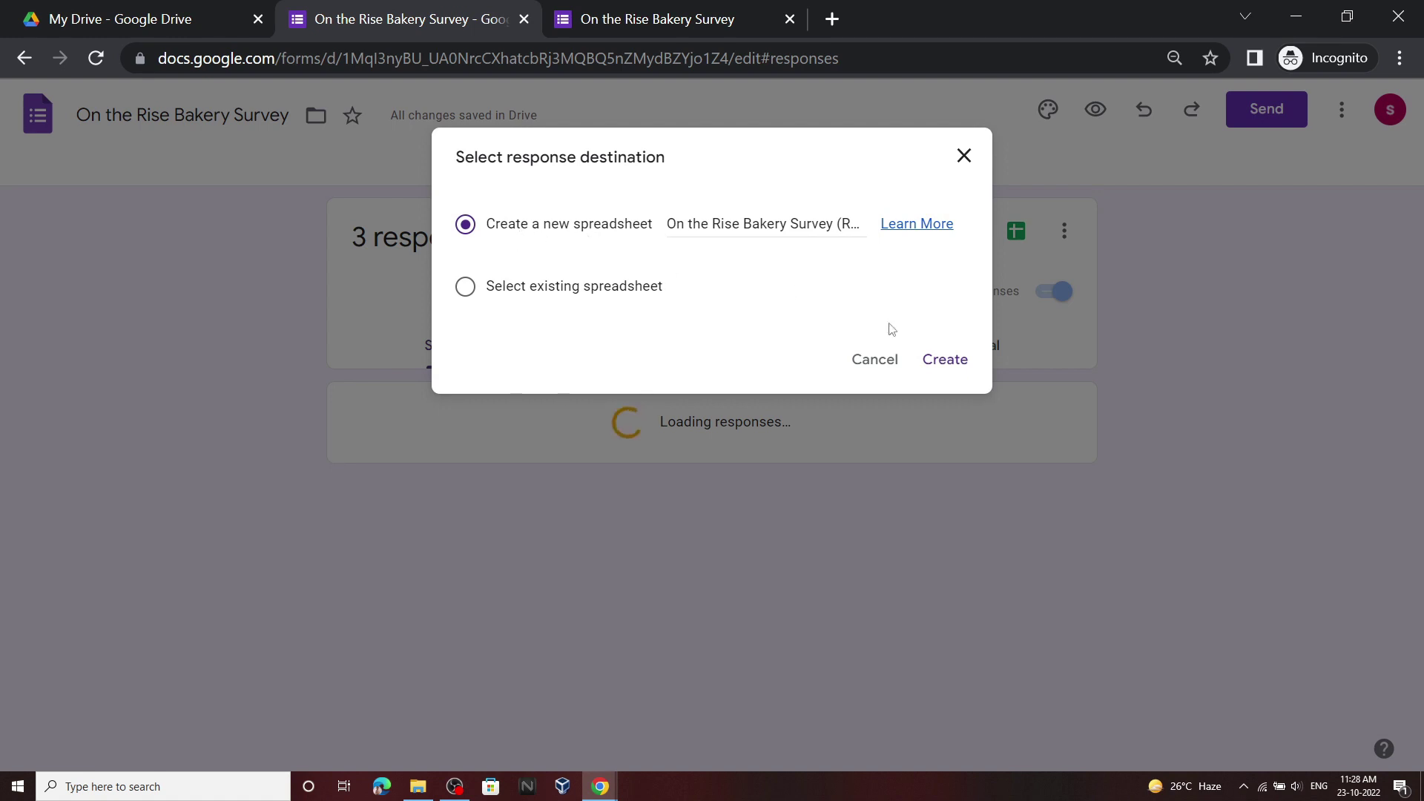
left_click(945, 360)
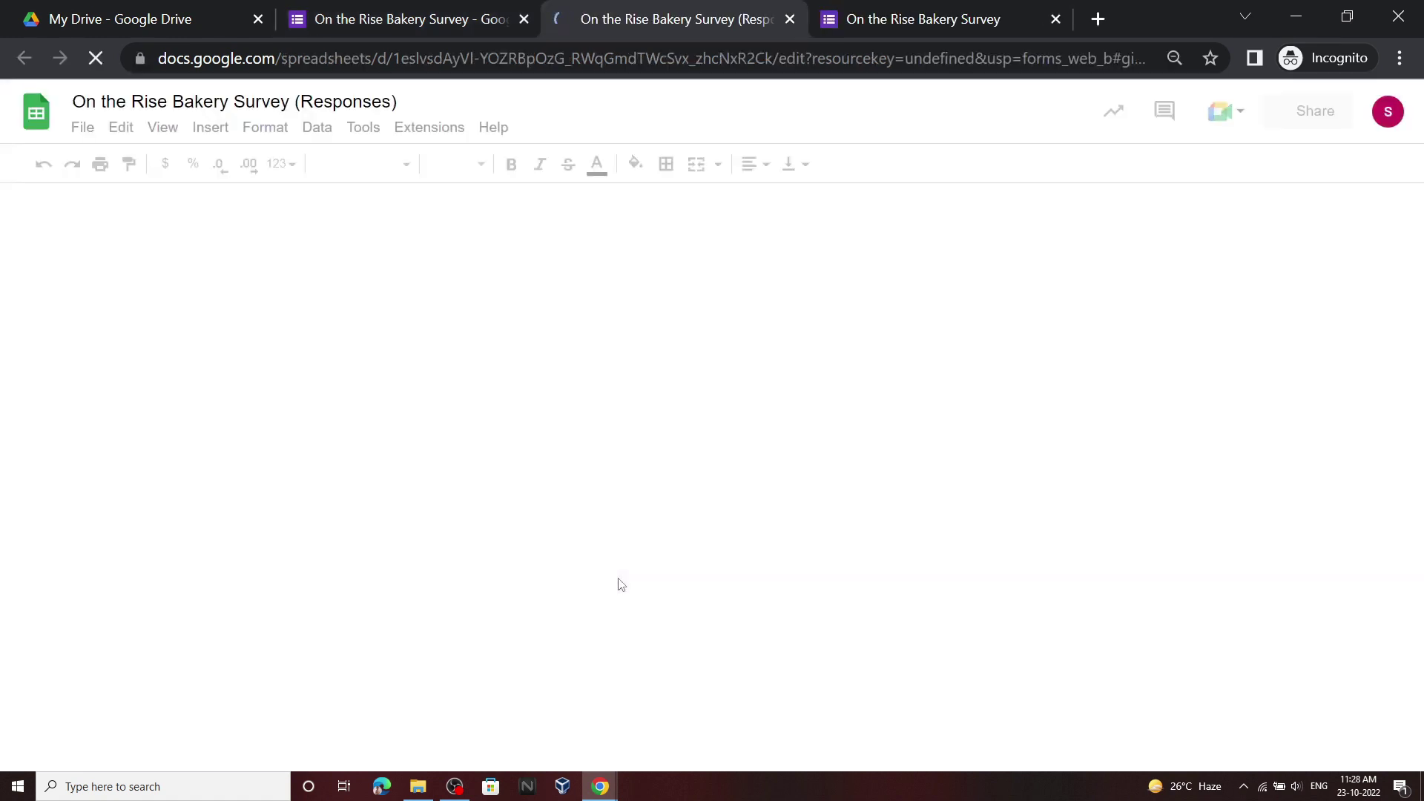
left_click(519, 708)
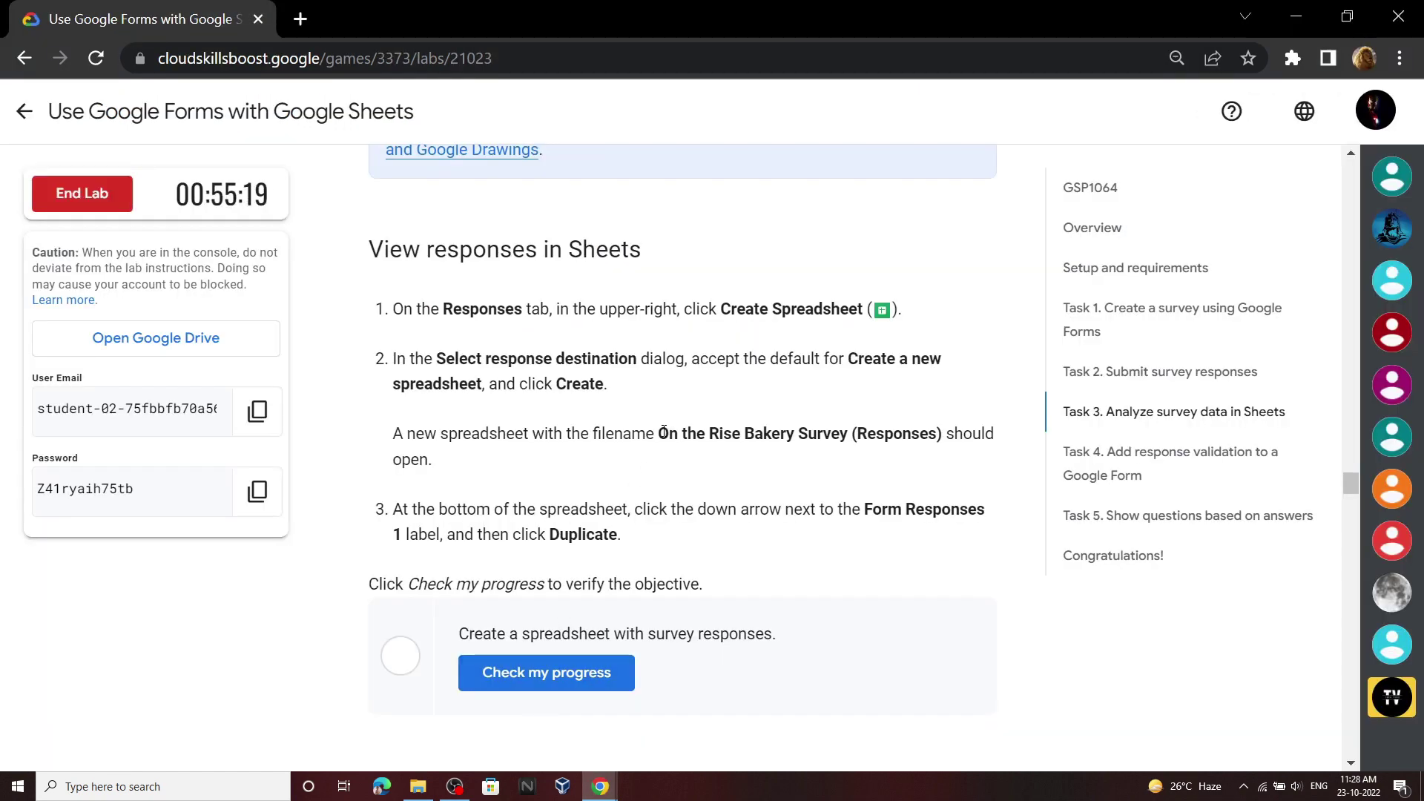
Duplicate the Form Responses 1 sheet from its tab menu, creating Copy of Form Responses 1
scroll(664, 432, "down", 1)
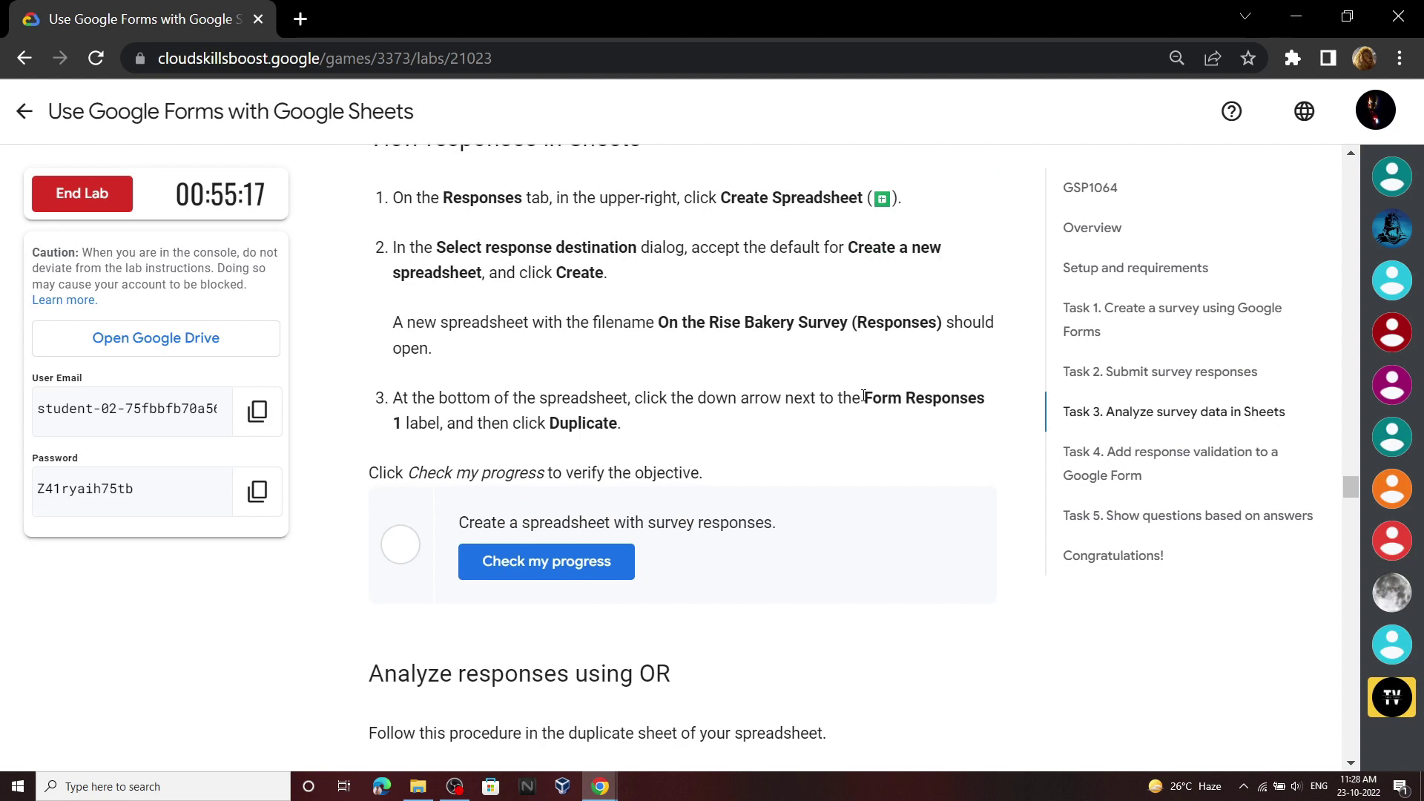
mouse_move(599, 786)
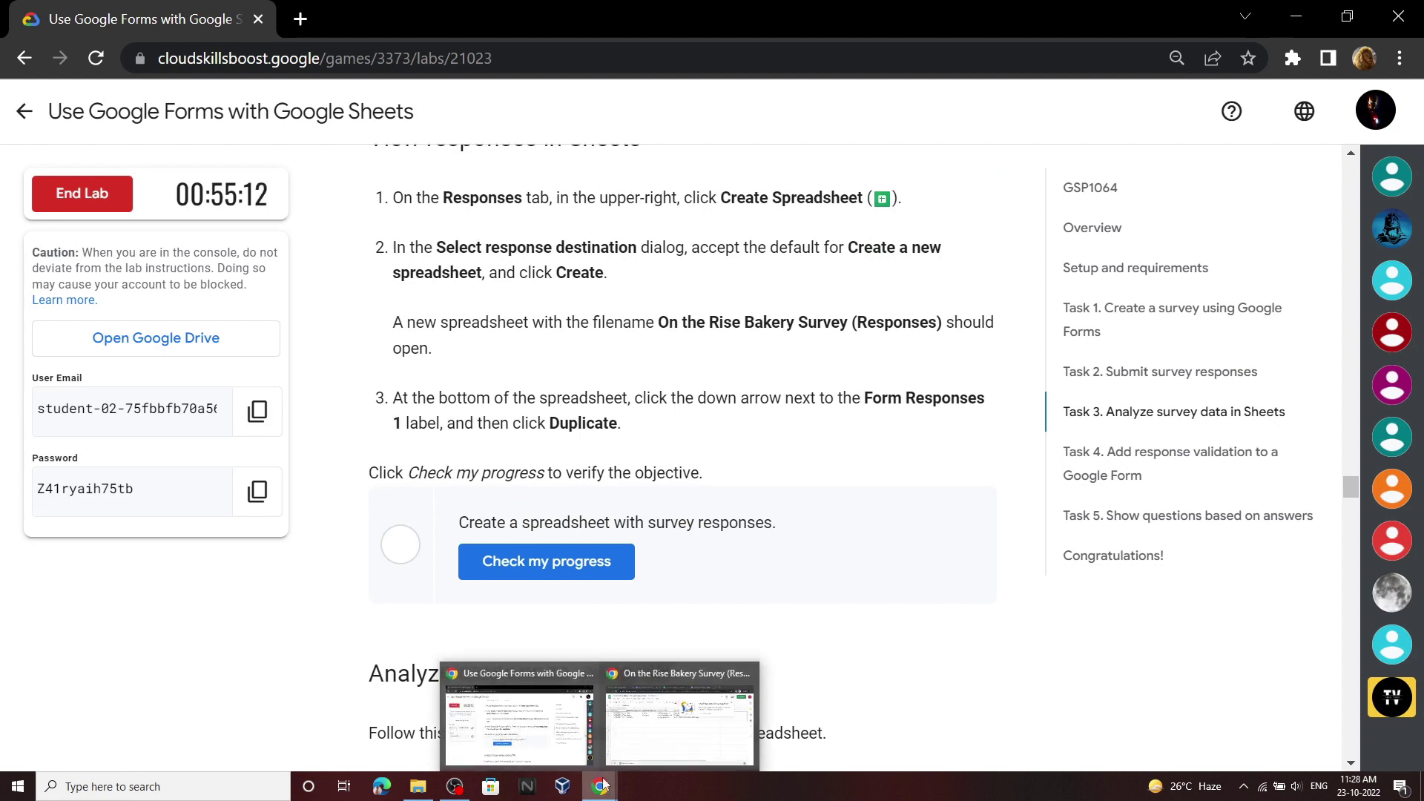
left_click(653, 755)
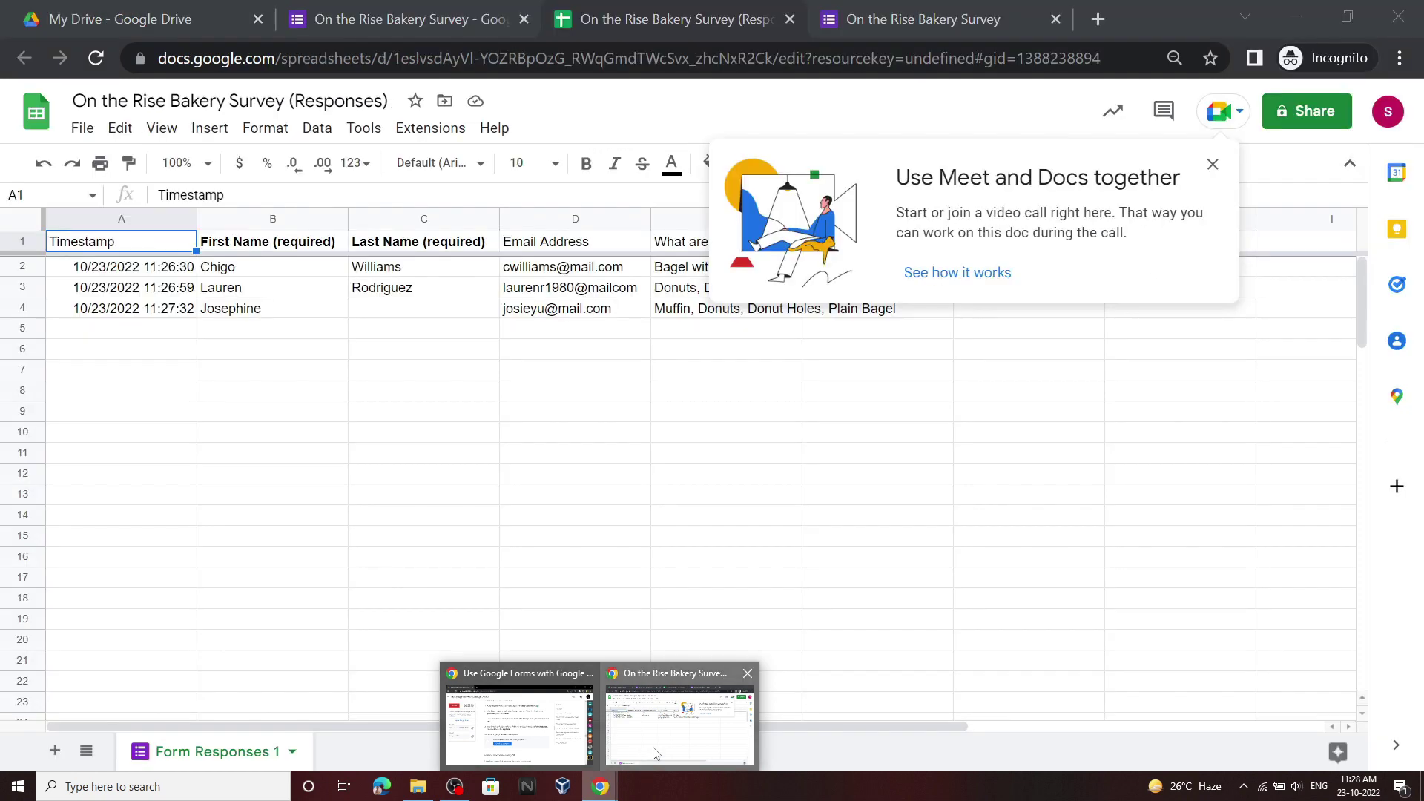
left_click(295, 753)
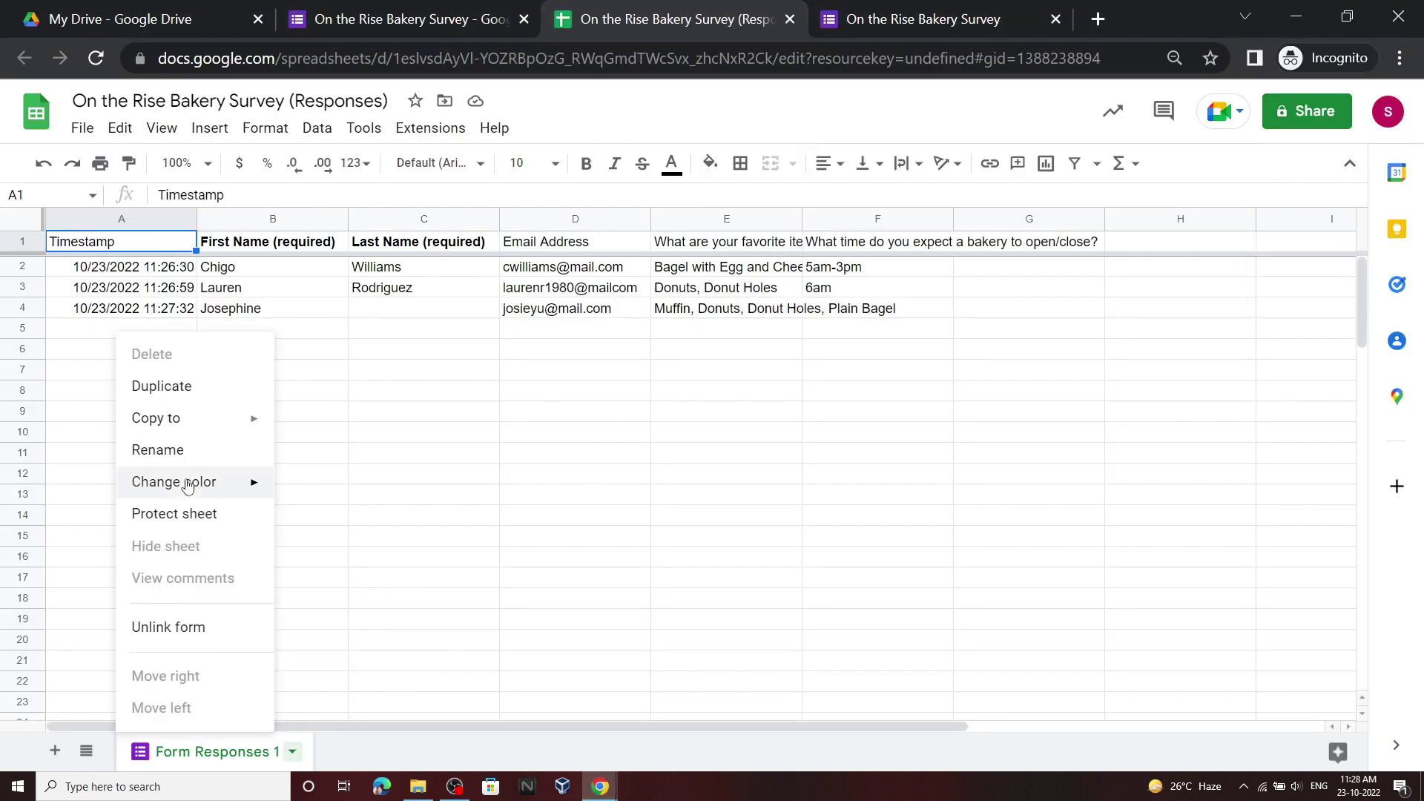
left_click(189, 385)
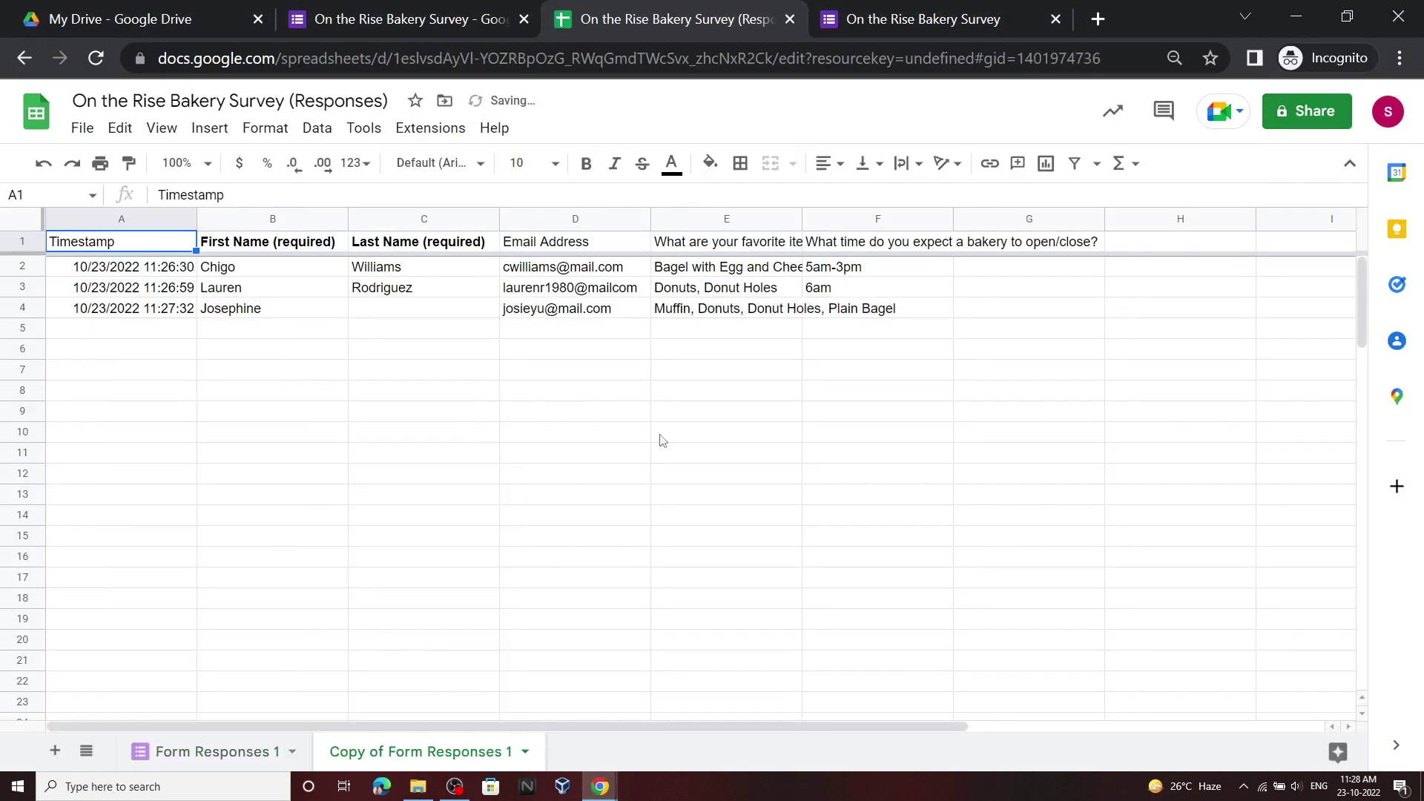
Add the header Missing Full Name? in cell G1
left_click(516, 712)
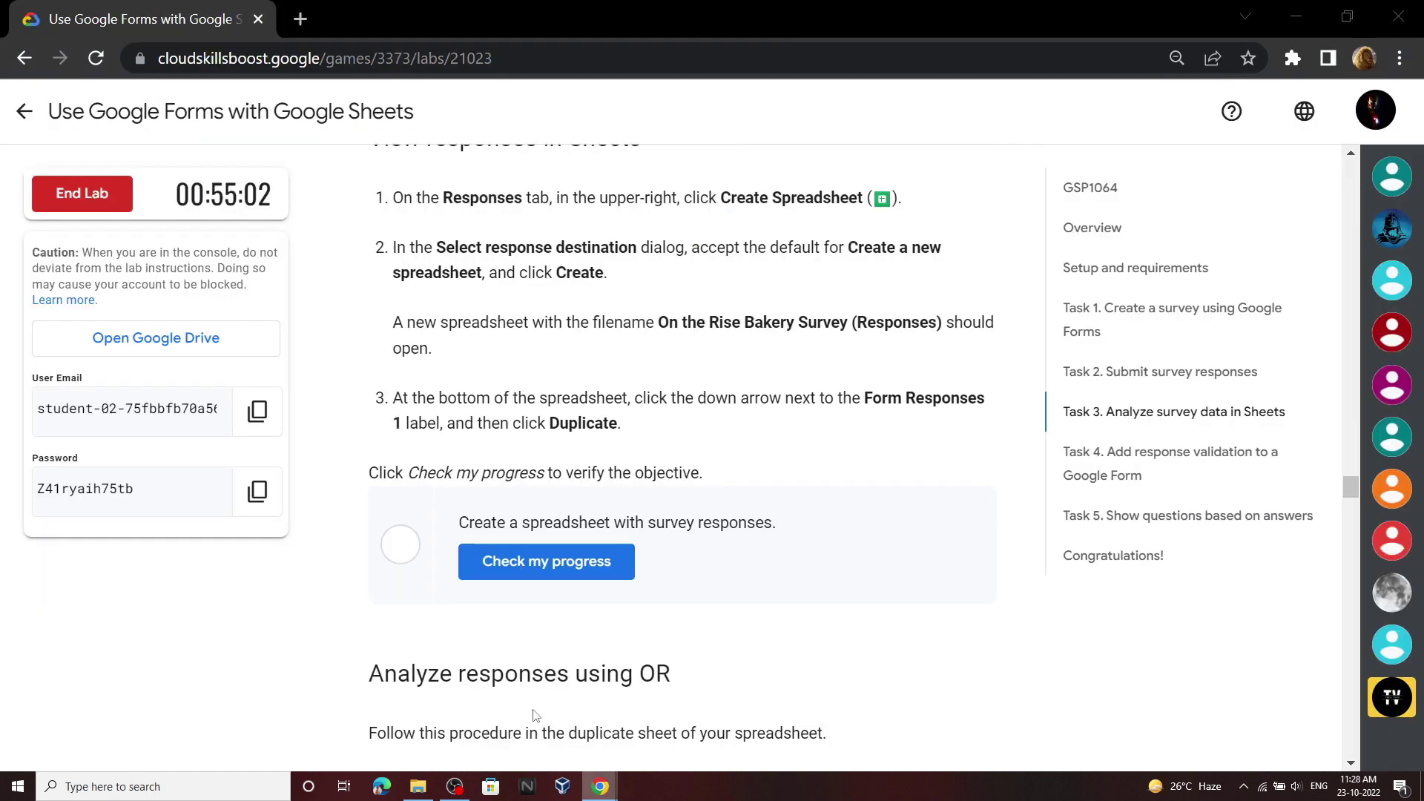
scroll(571, 519, "down", 2)
left_click(571, 461)
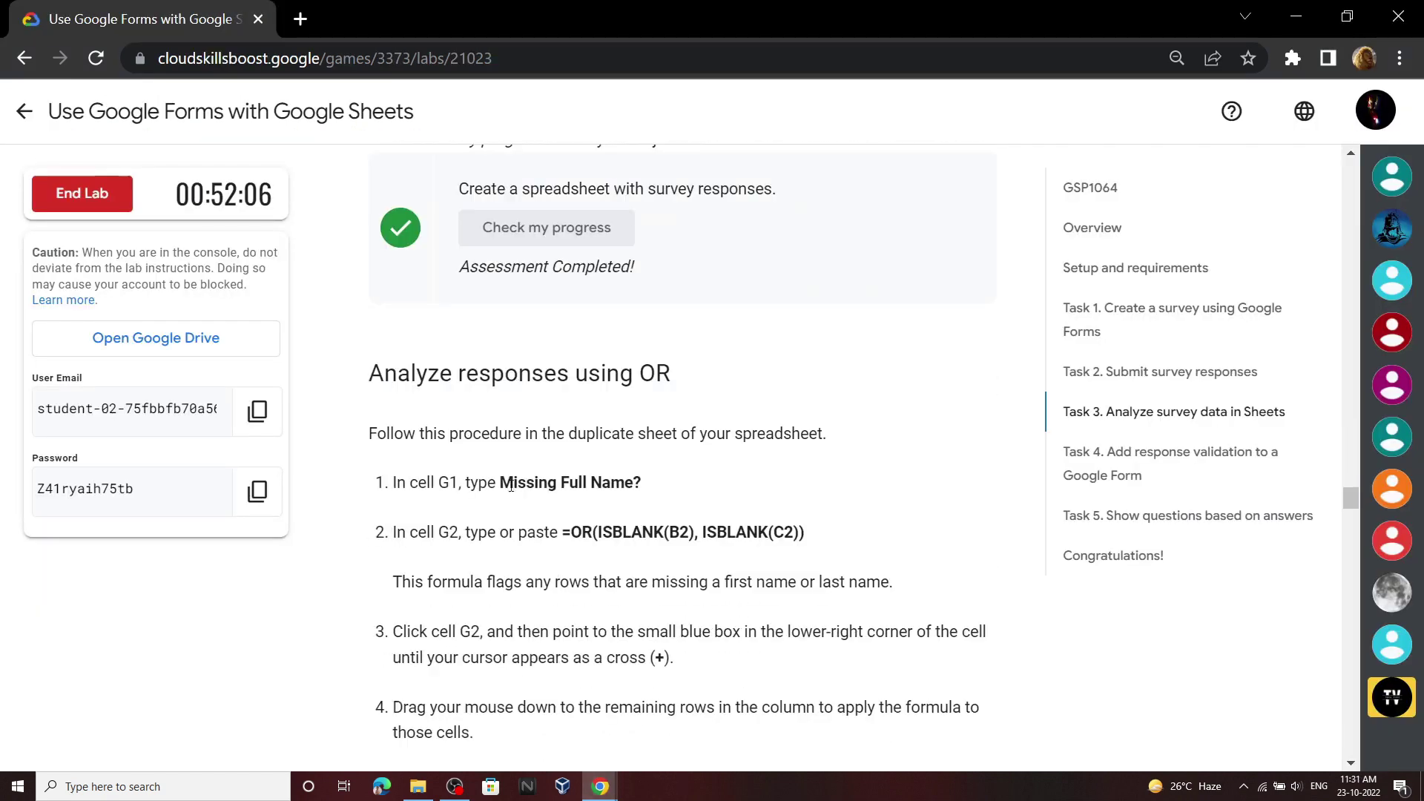
left_click_drag(501, 485, 638, 487)
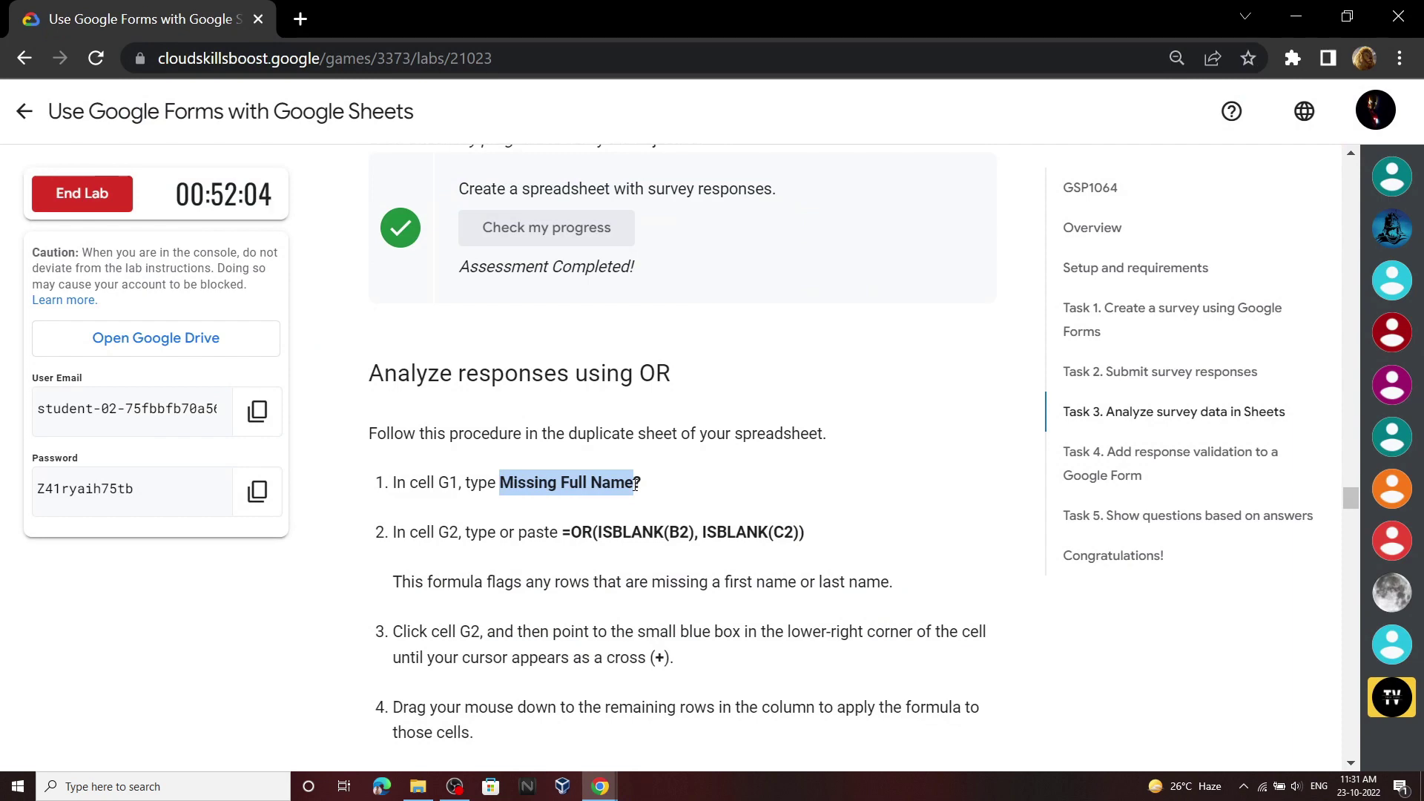
left_click(517, 499)
left_click_drag(502, 477, 657, 485)
key("ctrl+c")
left_click(689, 727)
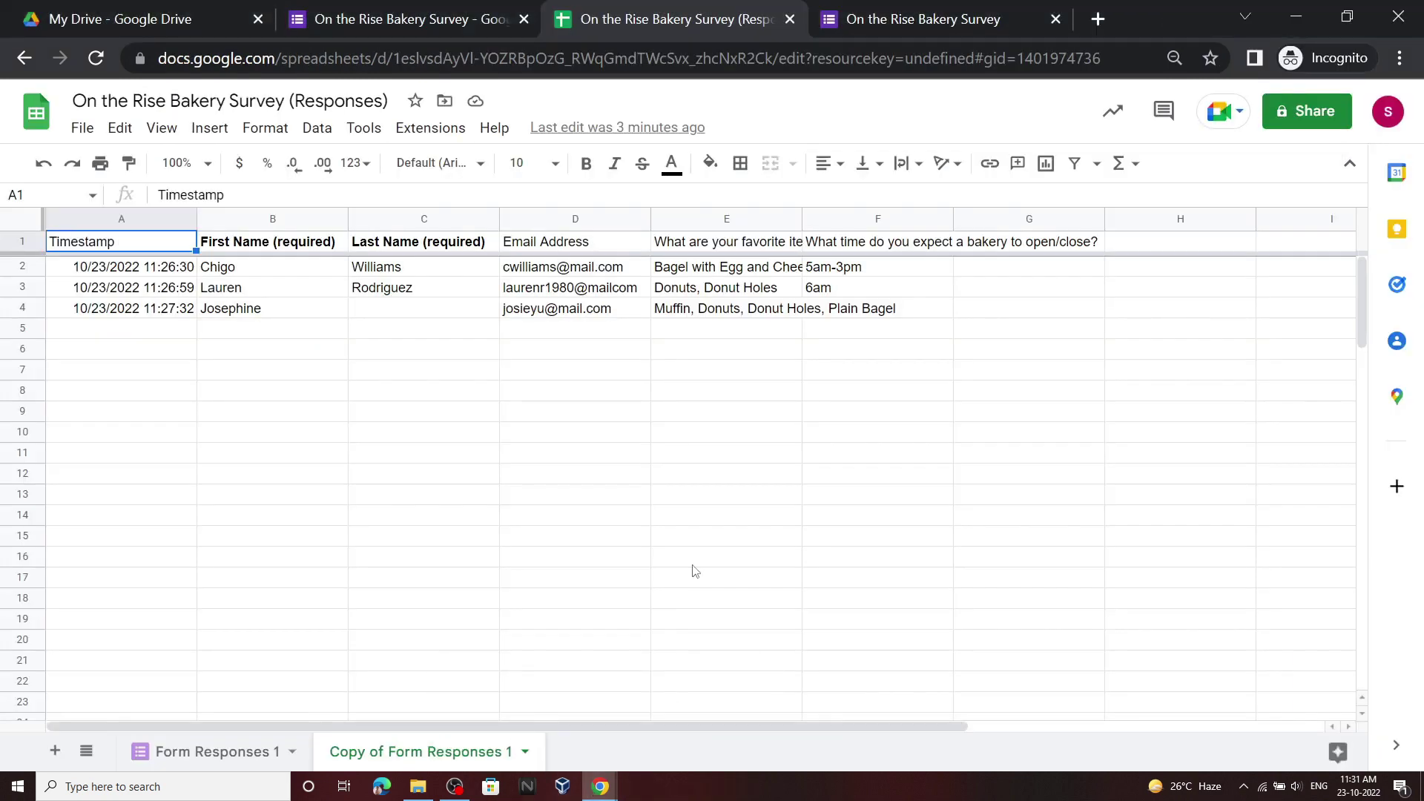
left_click(1047, 244)
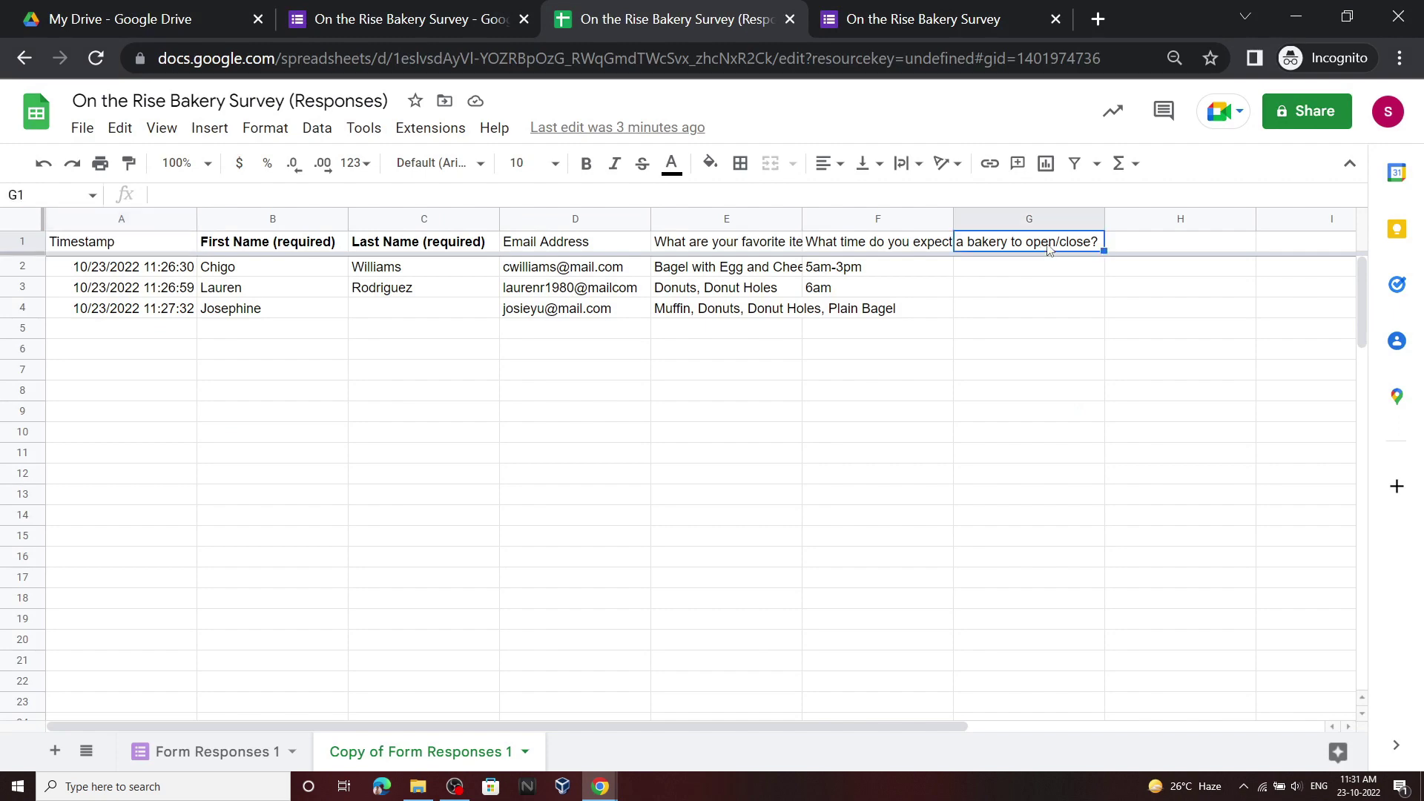
key("ctrl+v")
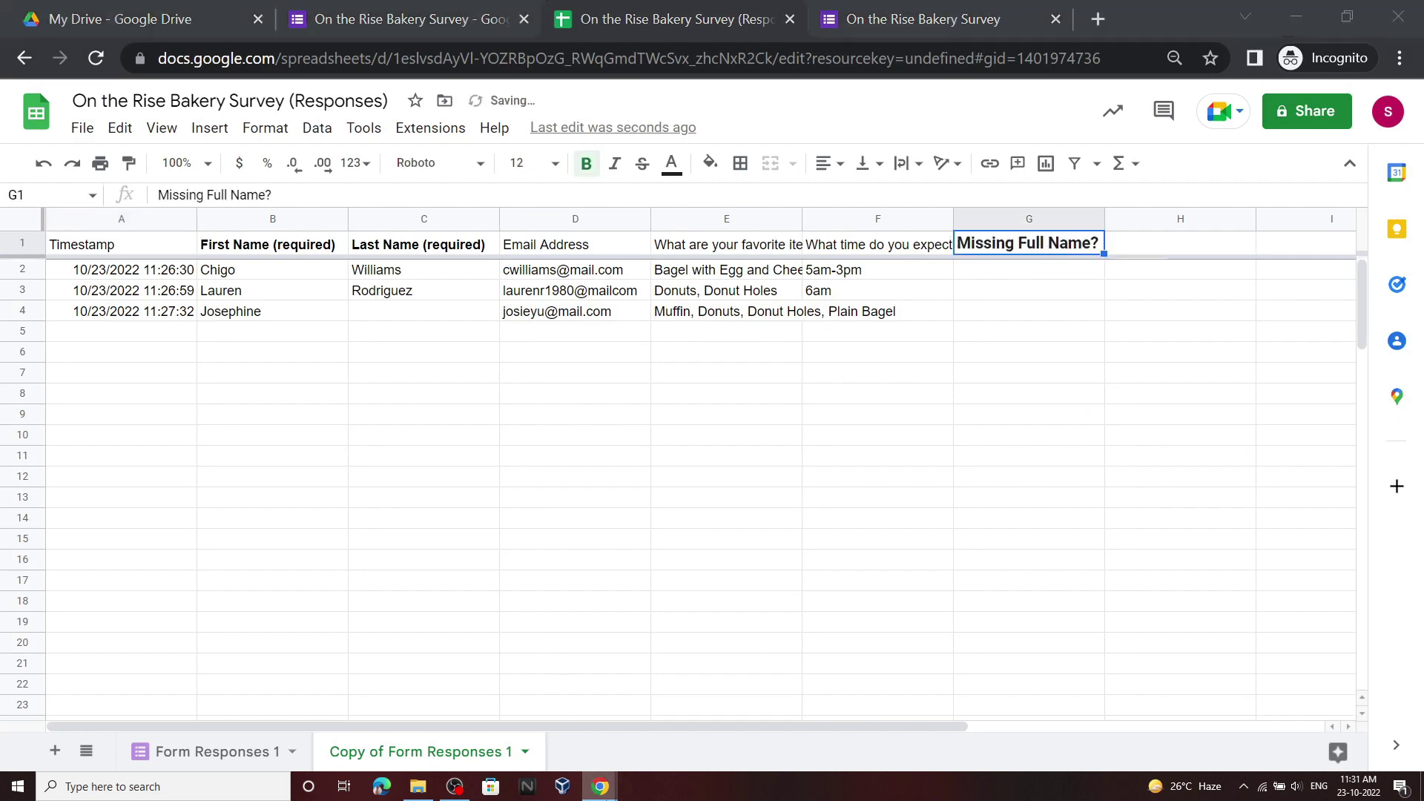
Enter =OR(ISBLANK(B2), ISBLANK(C2)) in G2 and fill it down to G4
left_click(519, 716)
left_click_drag(565, 533, 787, 535)
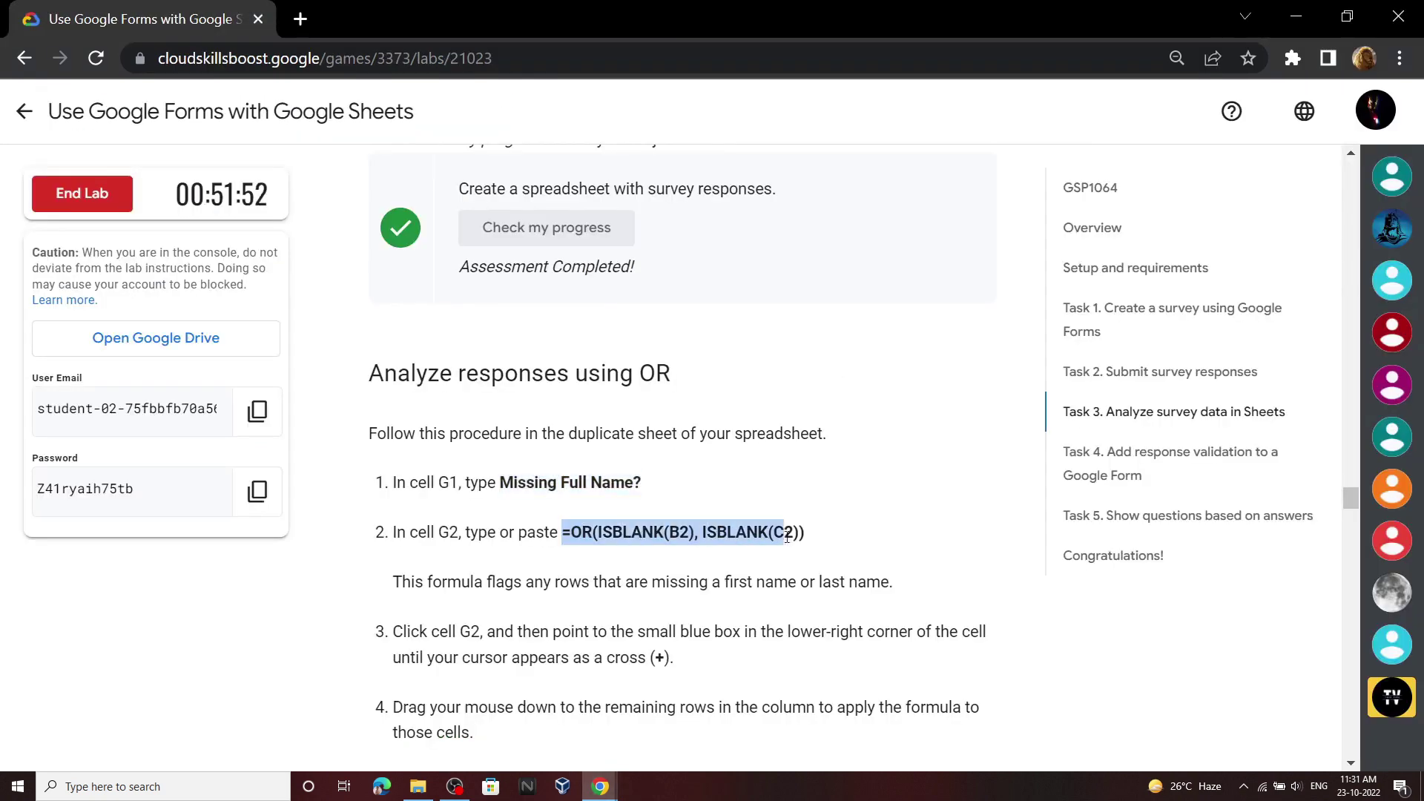
mouse_move(599, 786)
left_click(685, 711)
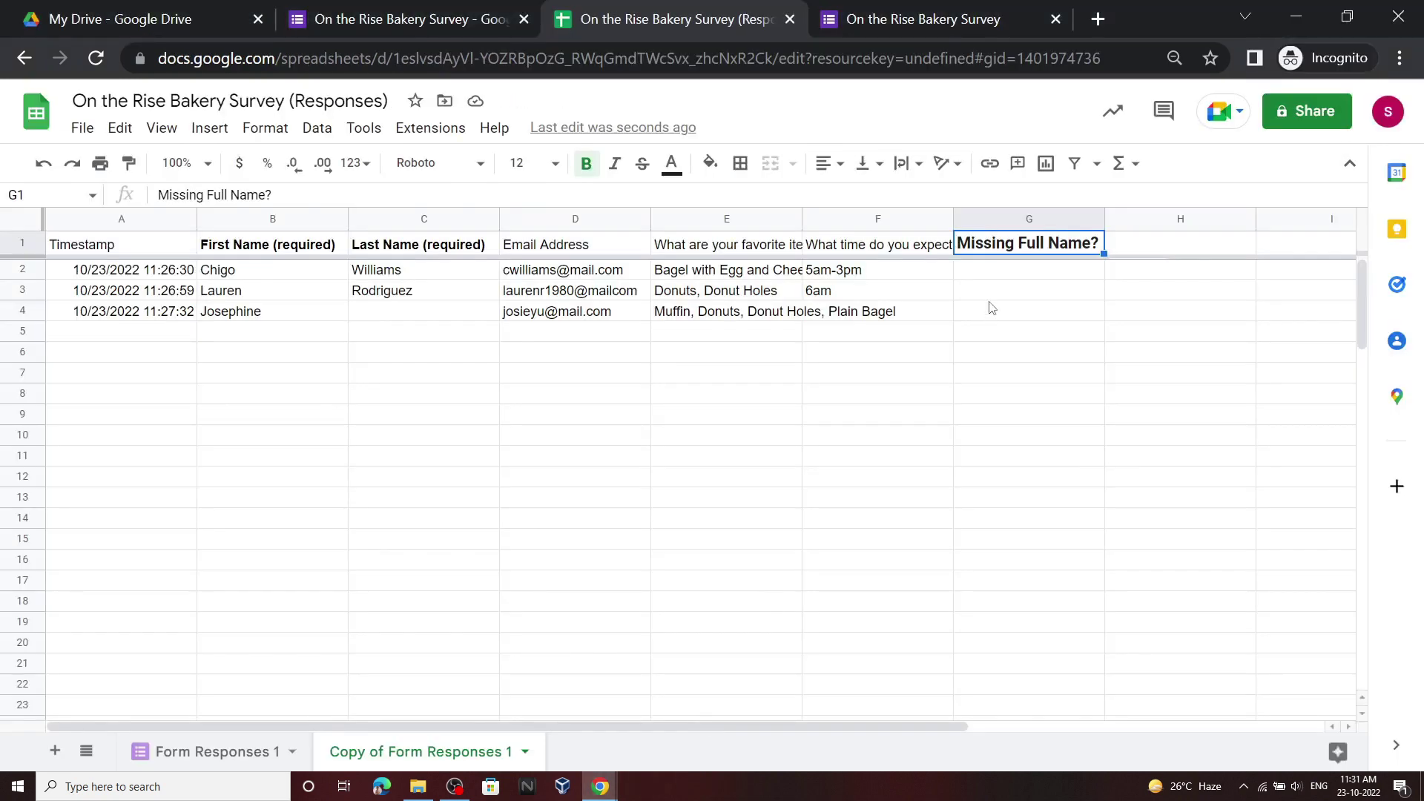
left_click(986, 273)
type("=OR(ISBLANK(B2), ISBLANK(C2))")
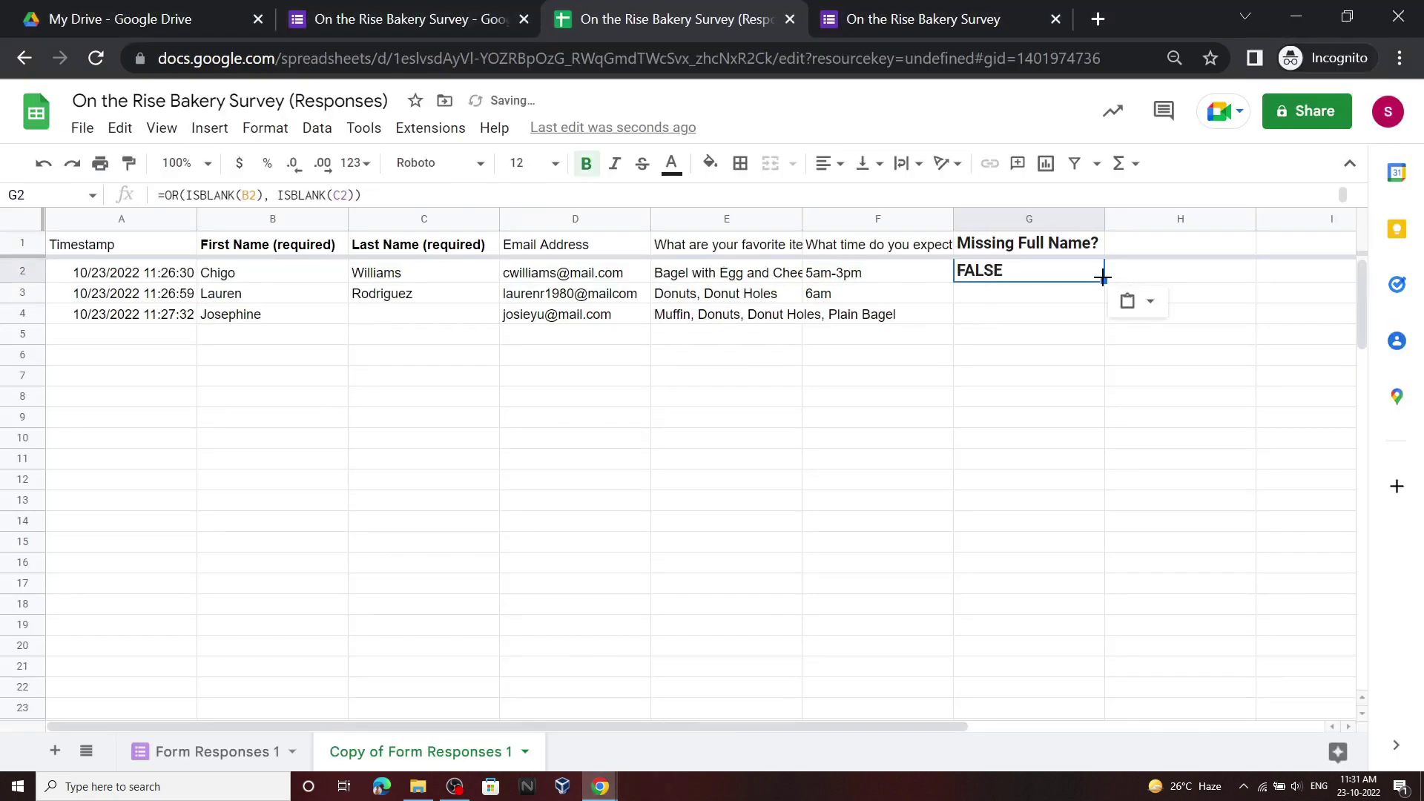
left_click_drag(1102, 299, 1103, 314)
left_click(601, 786)
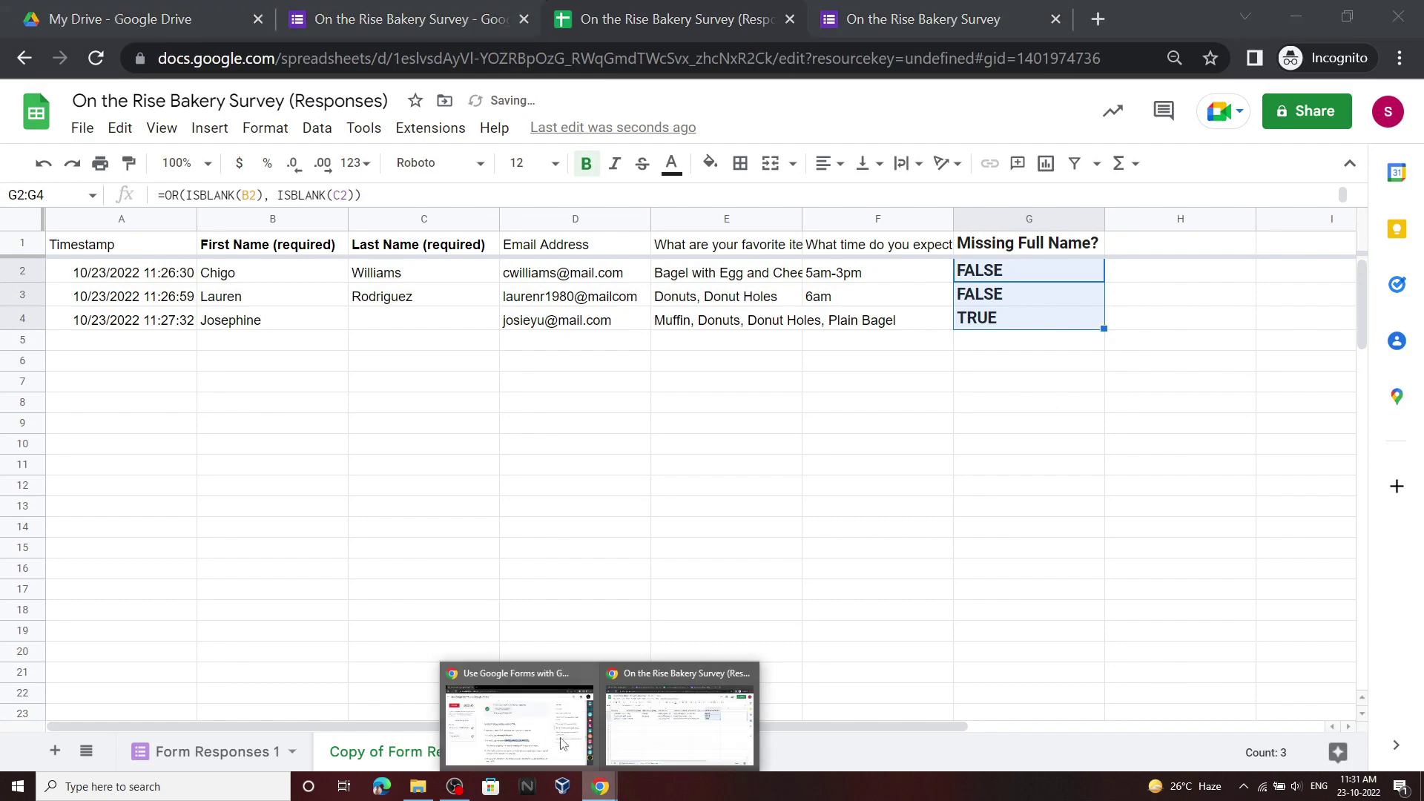
left_click(516, 712)
scroll(547, 514, "down", 5)
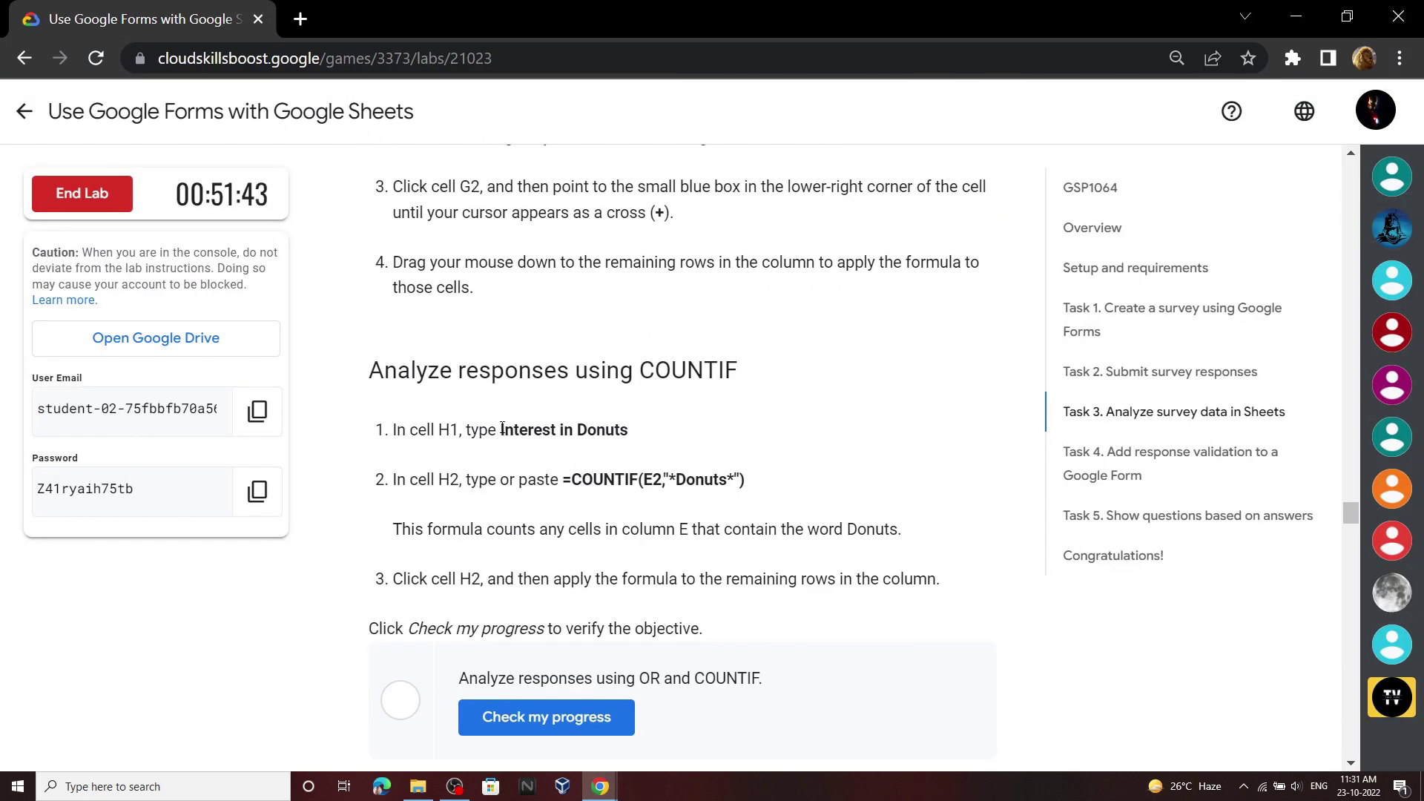
Add the header Interest in Donuts in cell H1
left_click_drag(502, 429, 631, 435)
key("ctrl+c")
mouse_move(600, 786)
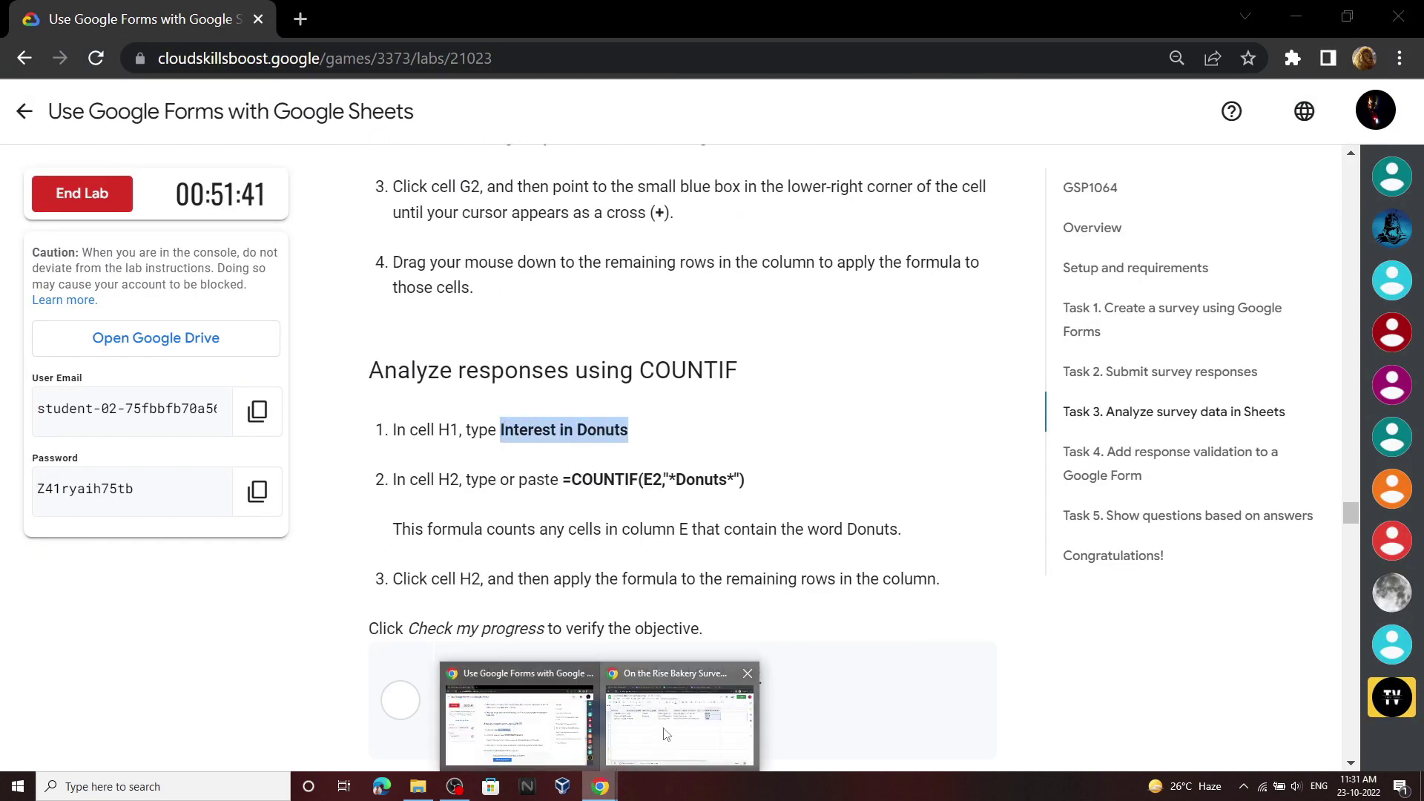
left_click(679, 716)
left_click(1175, 247)
key("ctrl+v")
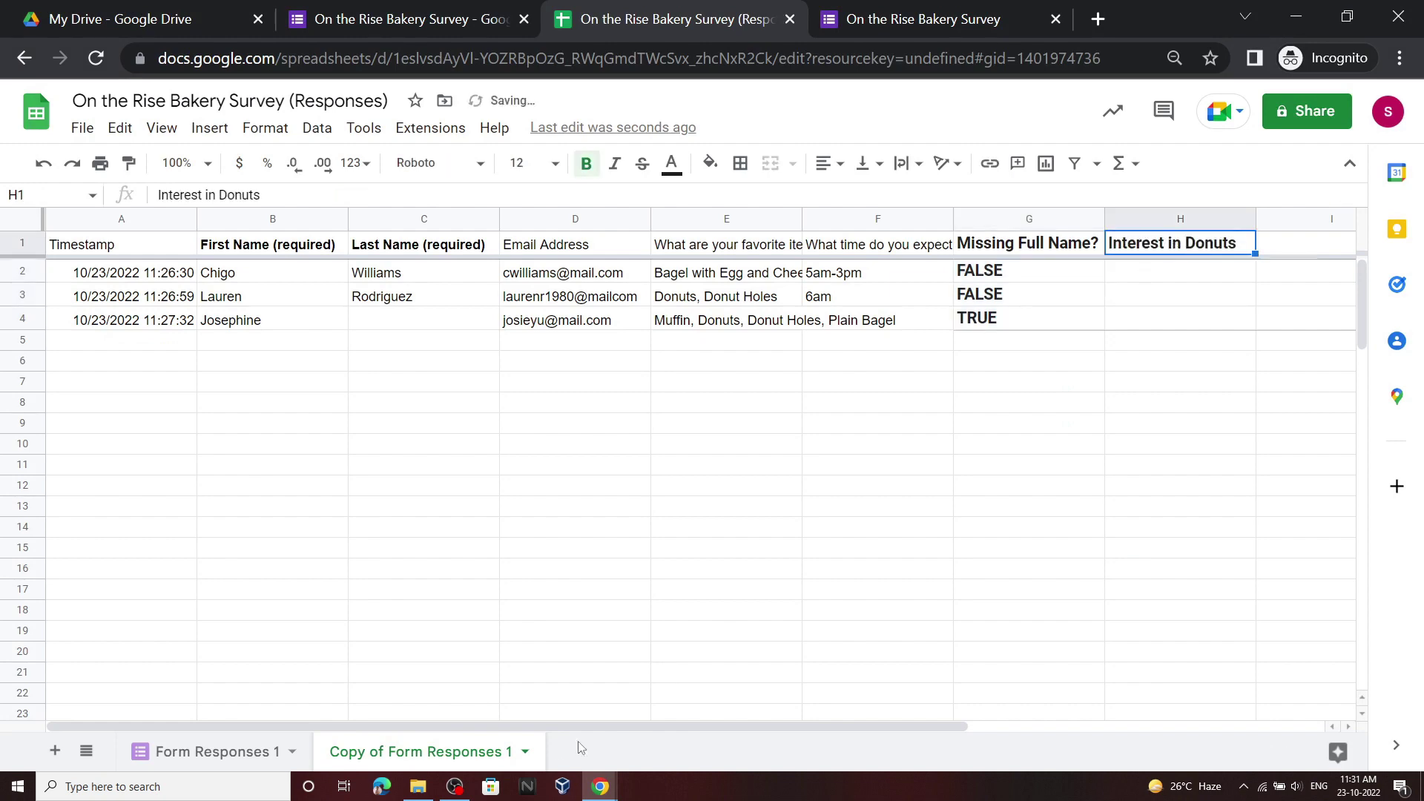
Enter the COUNTIF donut formula in H2 and fill it down to H4, giving 0, 1, 1
left_click(600, 786)
left_click(678, 716)
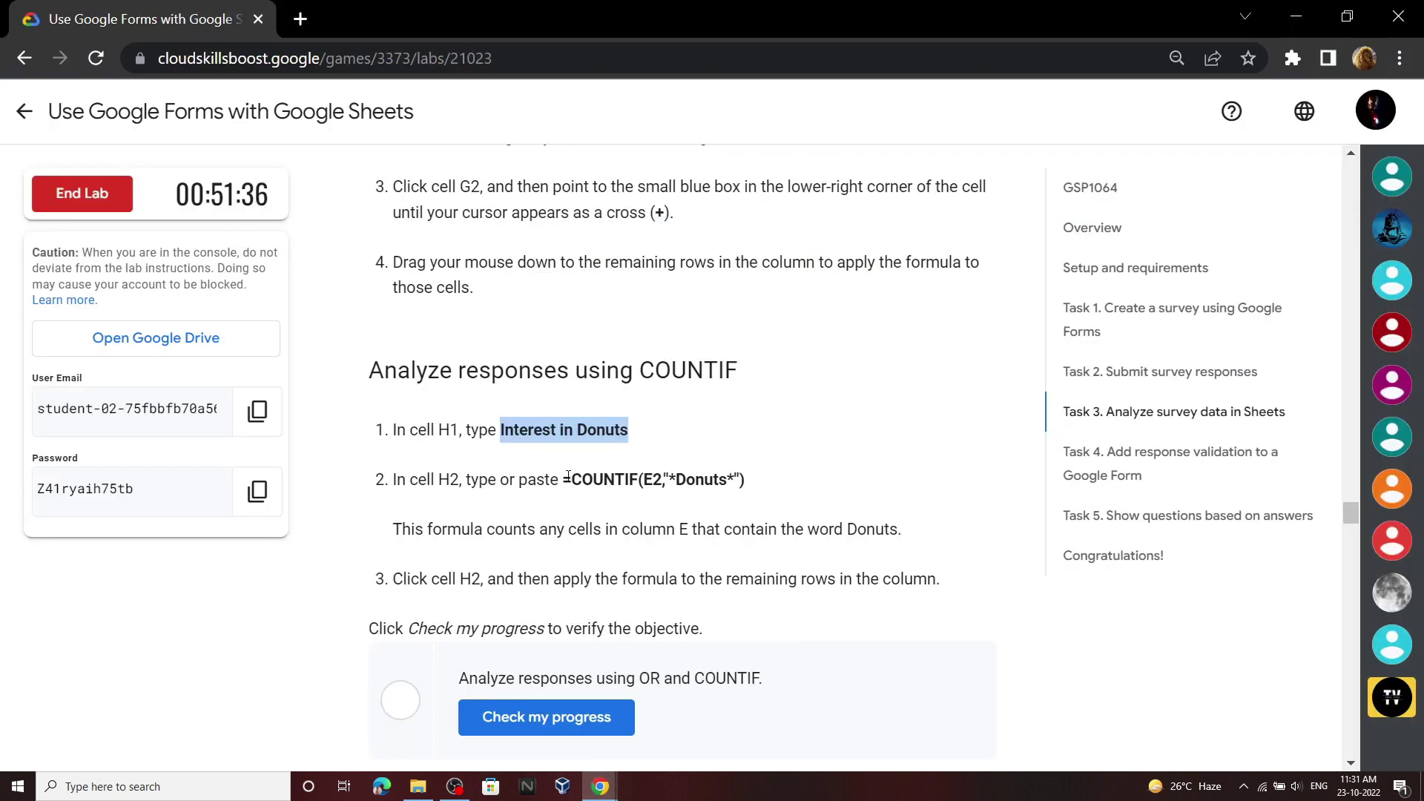
left_click_drag(564, 478, 746, 481)
key("ctrl+c")
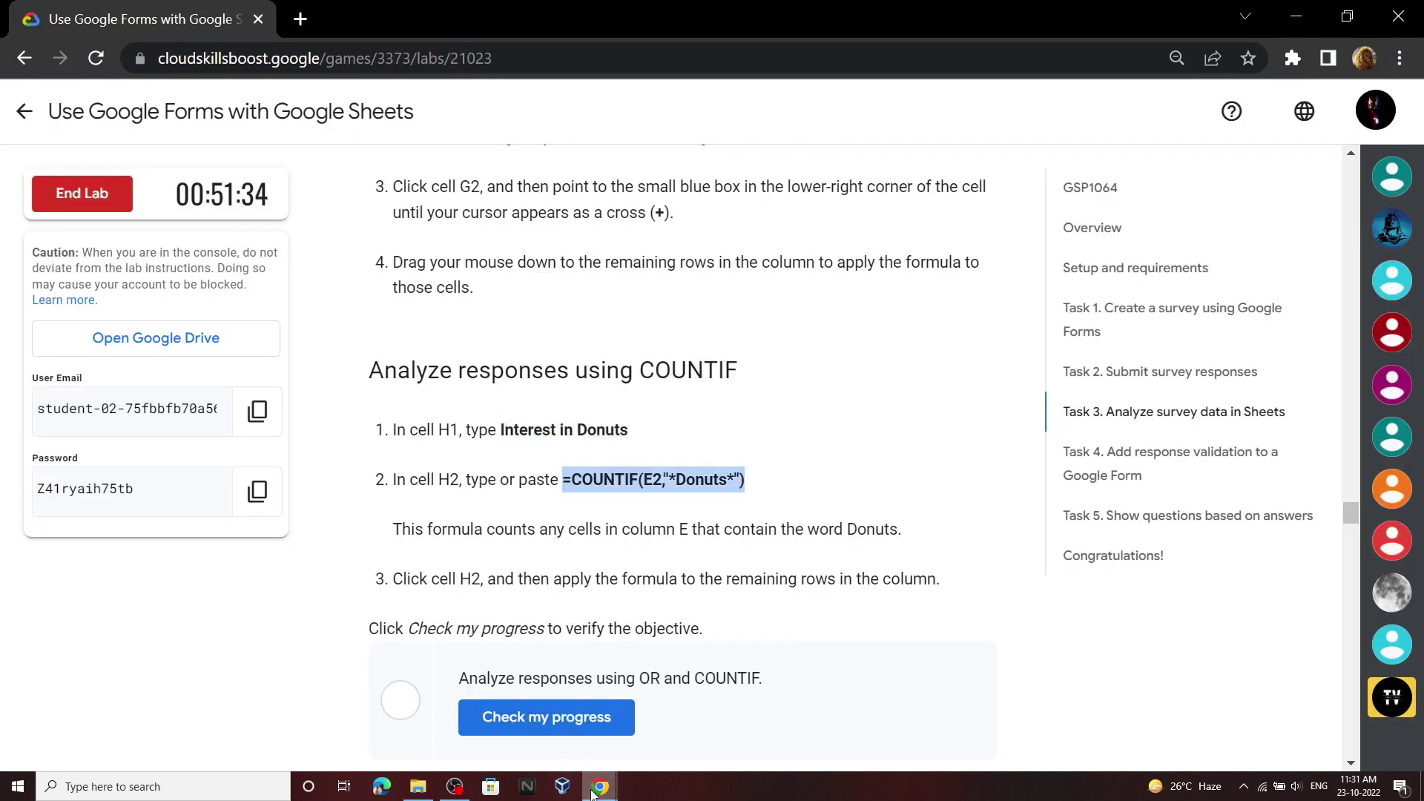
left_click(600, 786)
left_click(678, 716)
left_click(1153, 273)
key("ctrl+v")
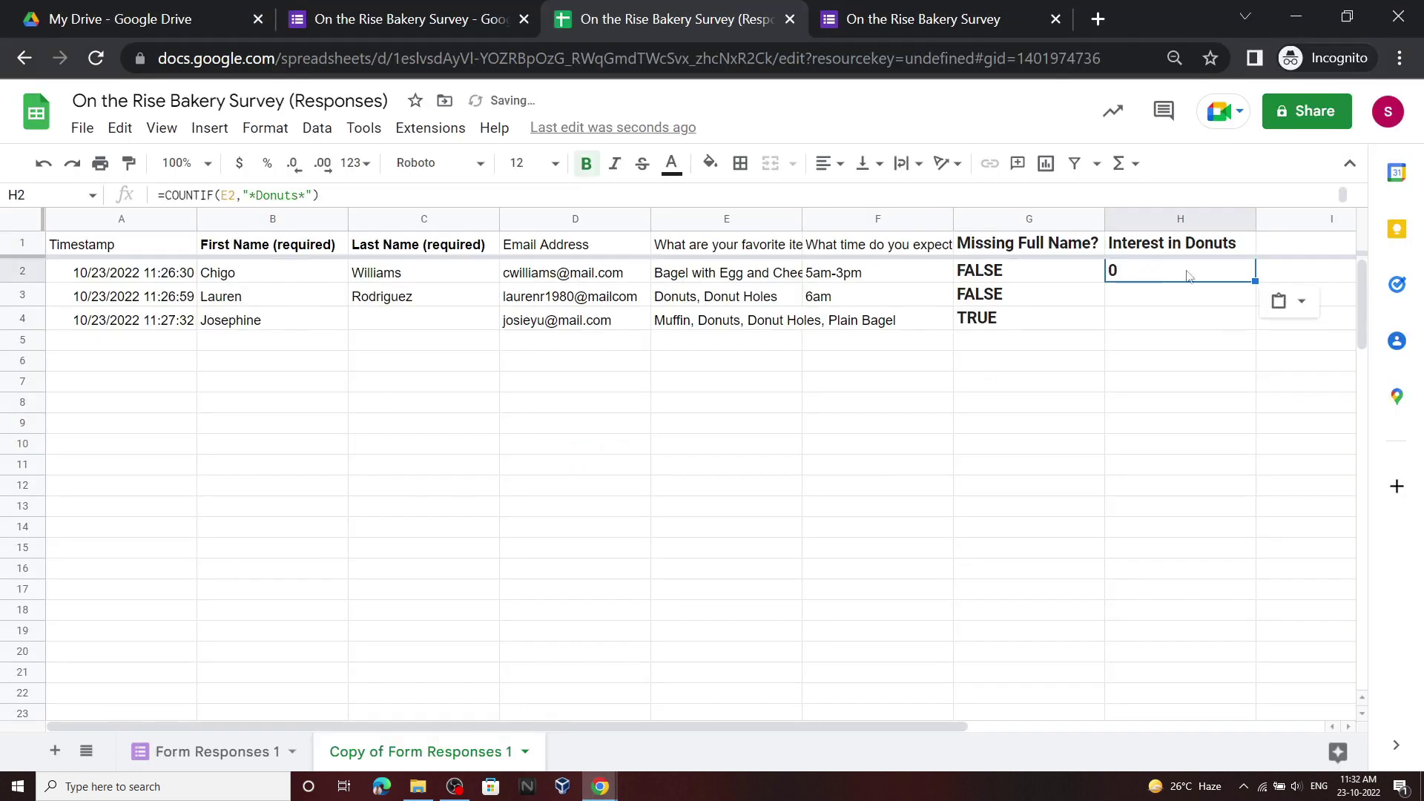
left_click_drag(1254, 295, 1253, 320)
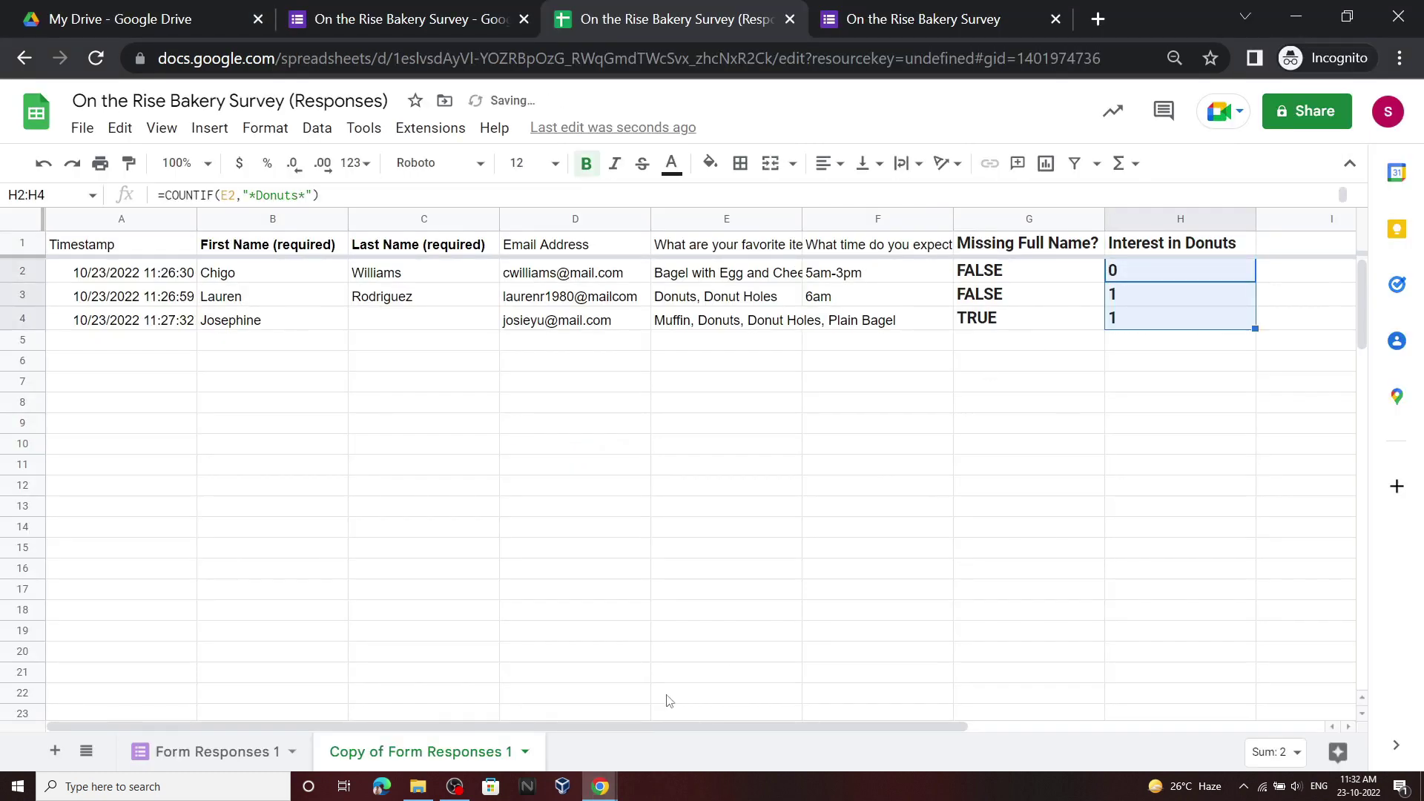
left_click(600, 786)
left_click(519, 712)
scroll(579, 593, "down", 1)
Check progress to confirm the COUNTIF analysis task is complete
left_click(540, 598)
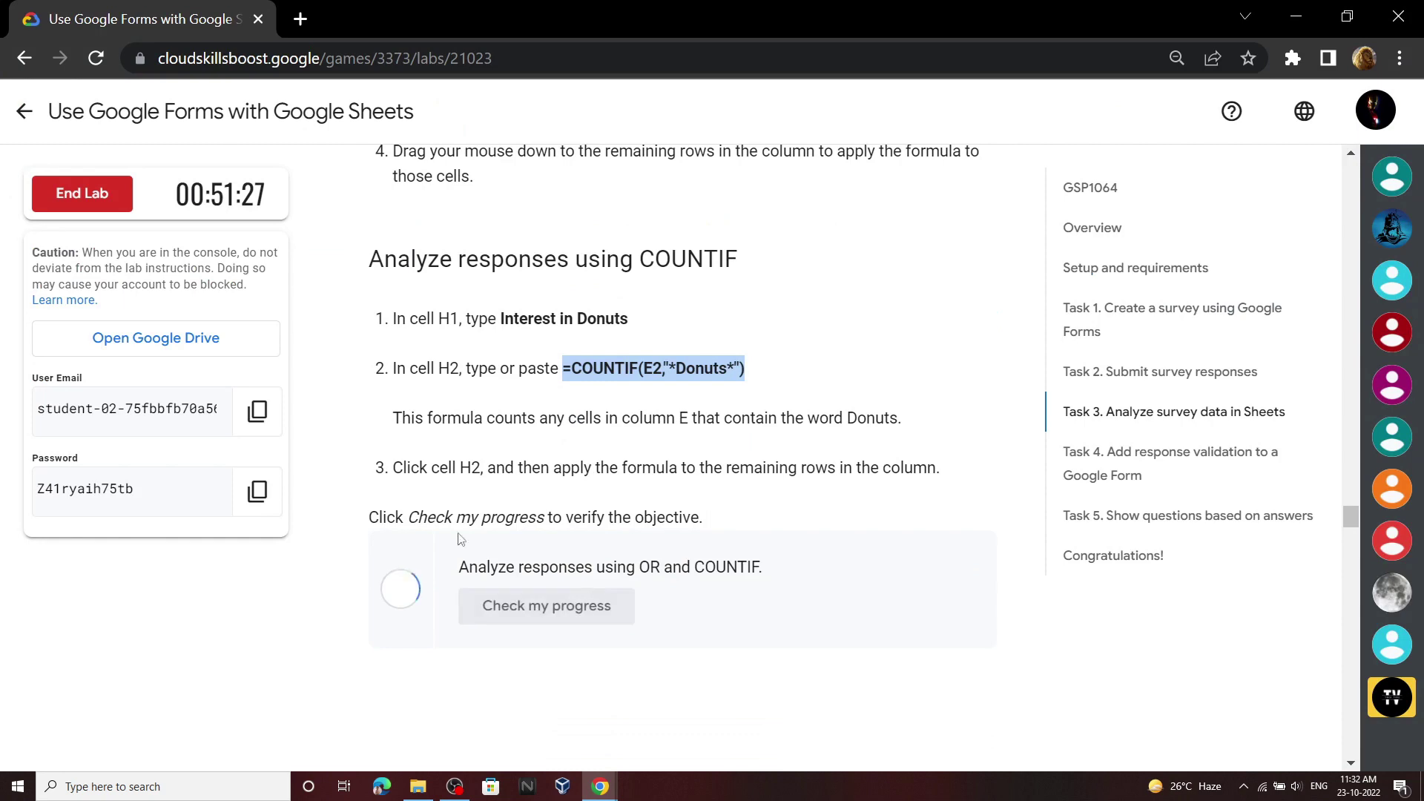
scroll(652, 323, "down", 5)
scroll(655, 327, "down", 6)
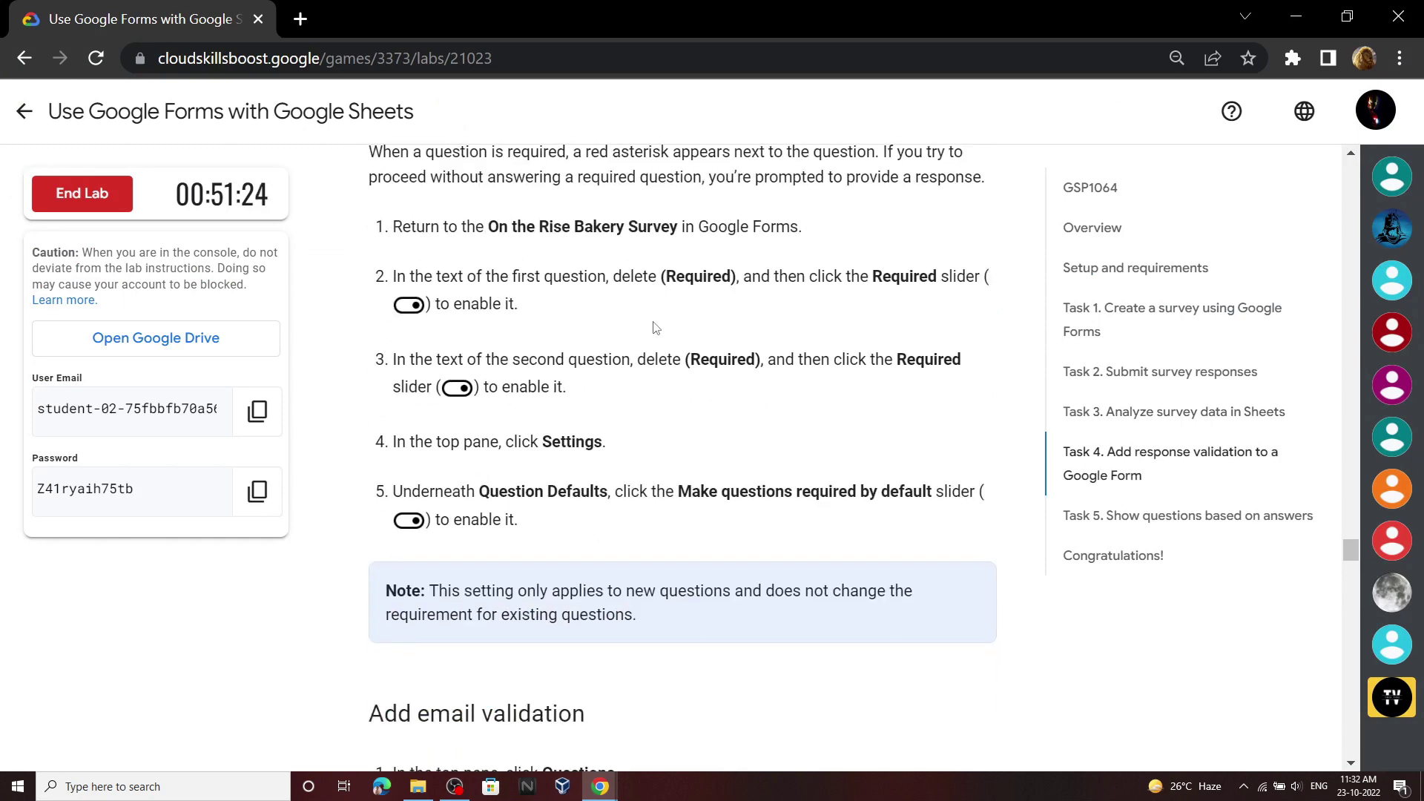
scroll(664, 316, "up", 1)
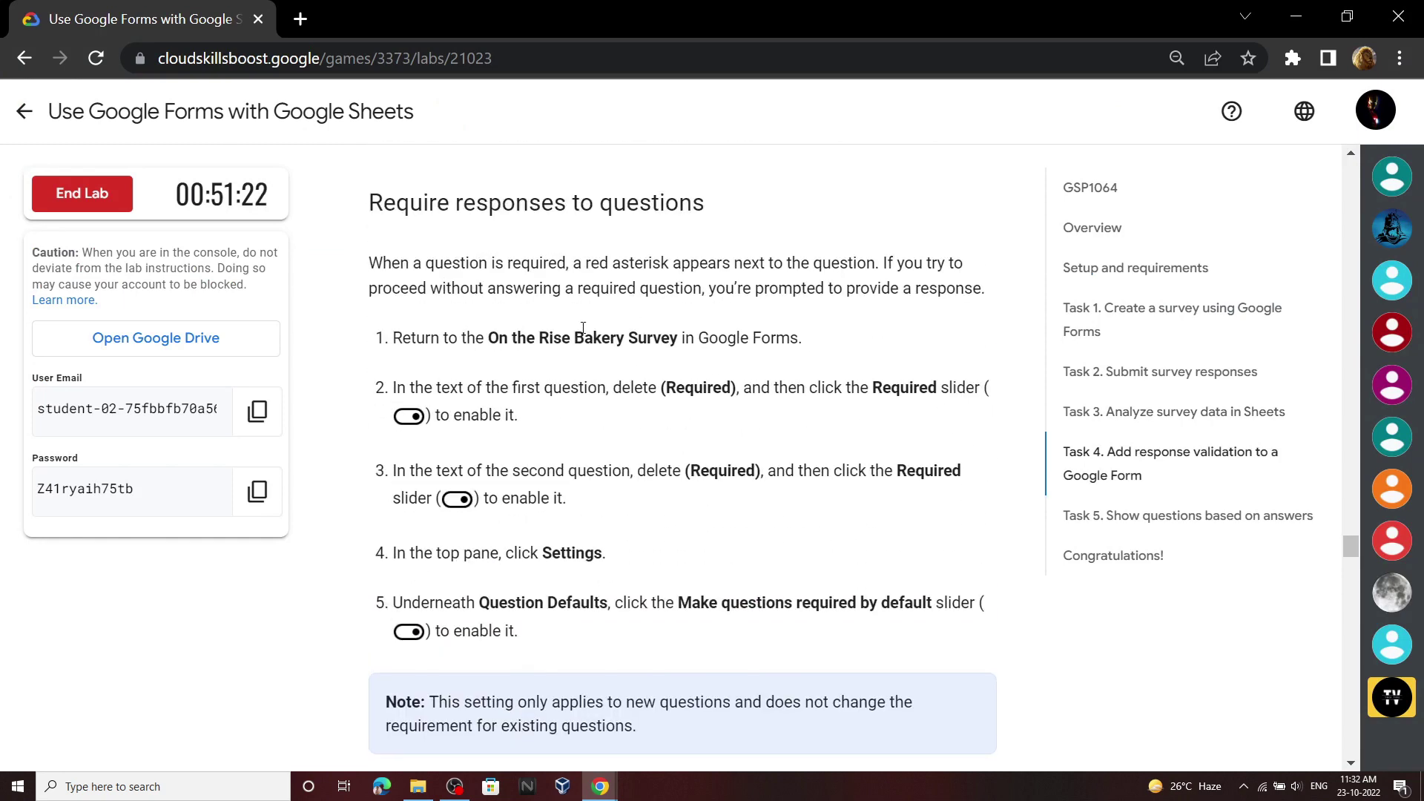
scroll(582, 327, "down", 1)
mouse_move(599, 786)
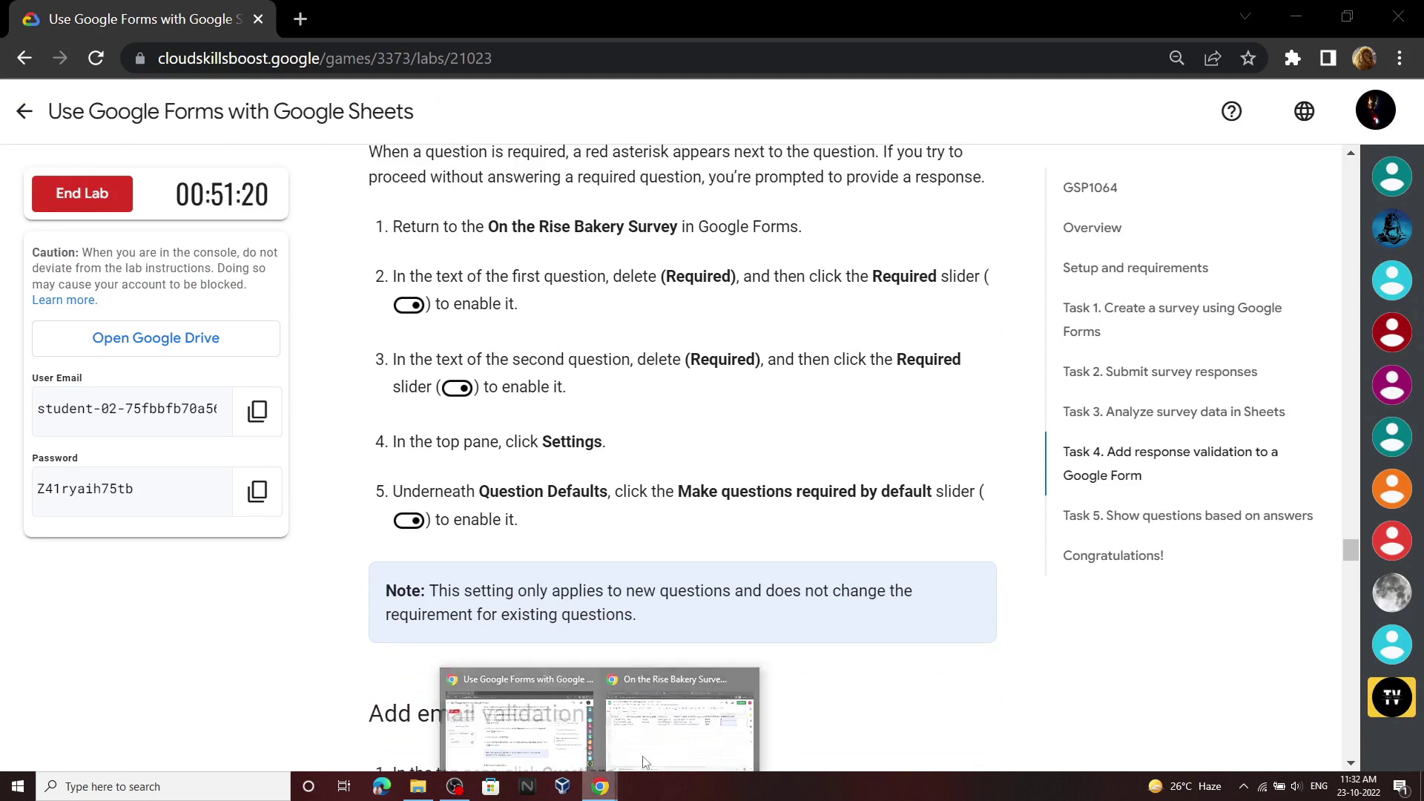
Return to the form's Questions view and select the First Name question
left_click(519, 719)
left_click(319, 15)
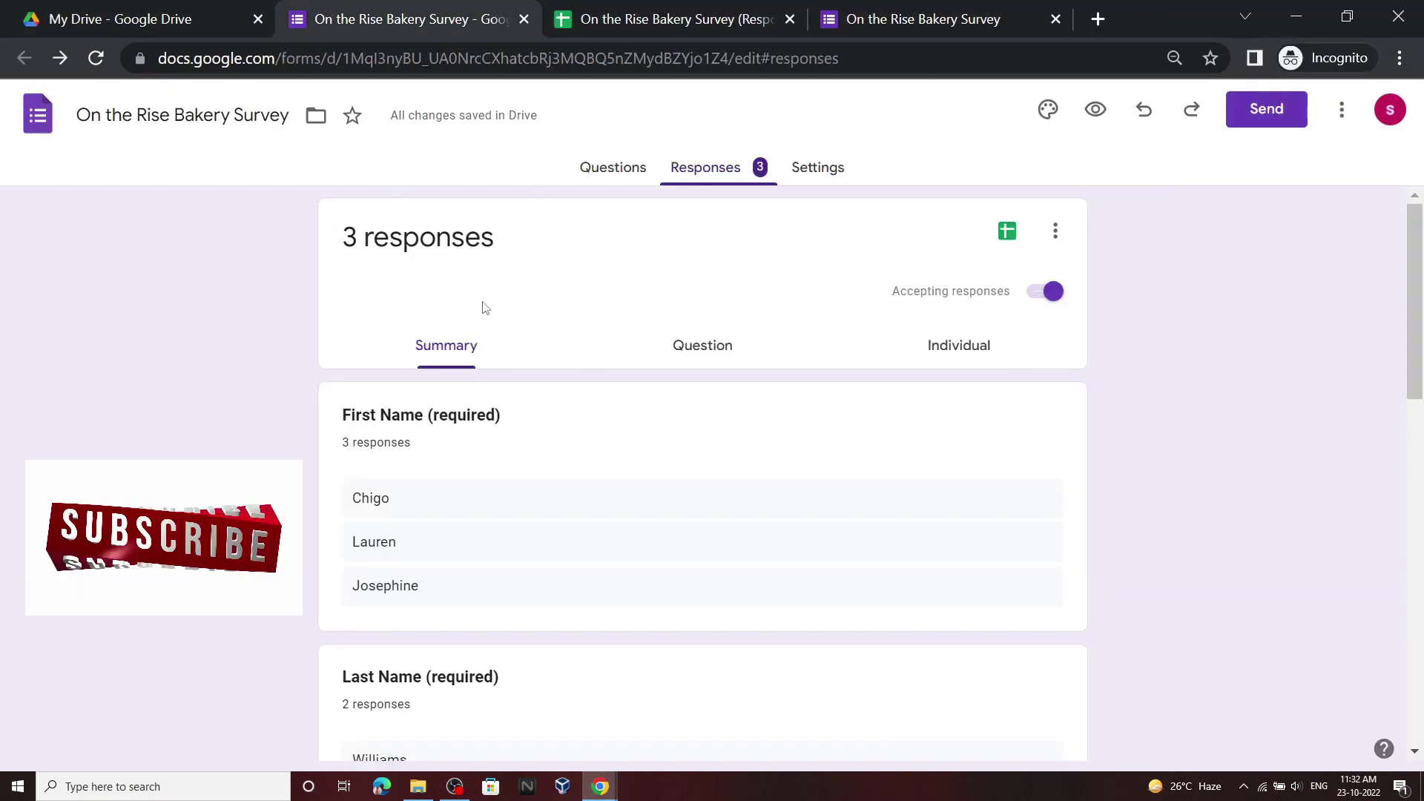
left_click(608, 174)
scroll(534, 296, "down", 3)
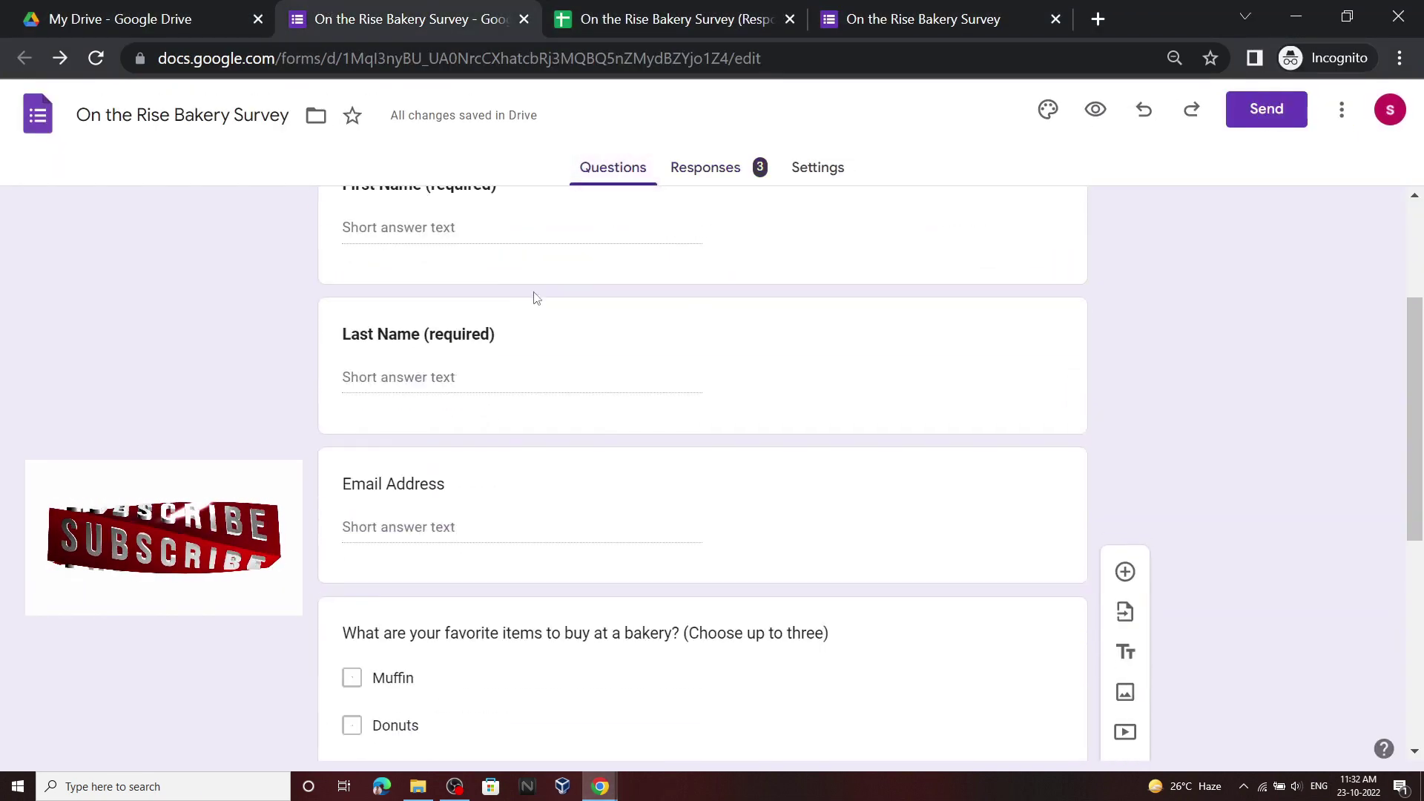
scroll(534, 295, "up", 2)
left_click(513, 297)
Remove "(required)" from the First Name and Last Name titles and make Last Name required
left_click(513, 304)
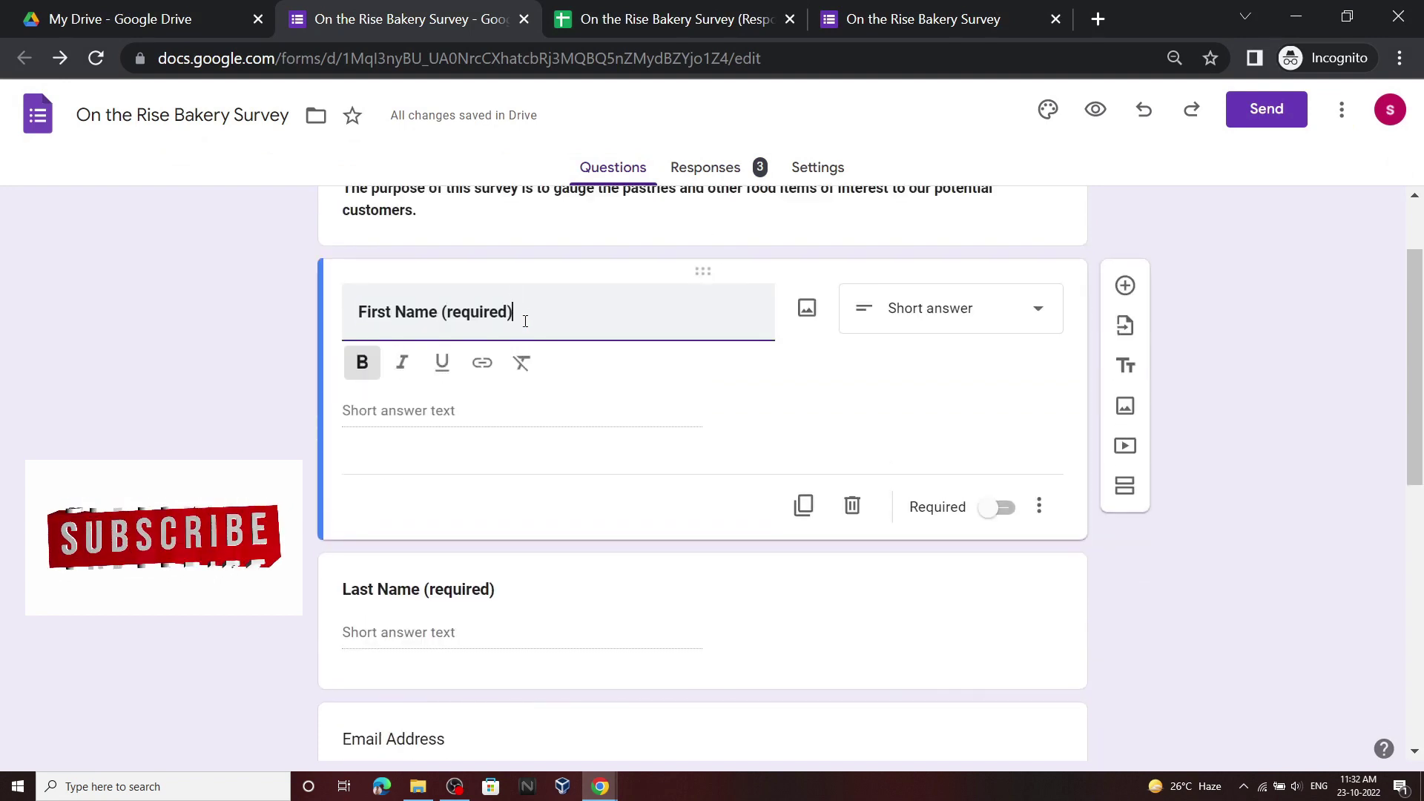
key("BackSpace")
key("BackSpace")
key("BackSpace")
key("BackSpace")
key("BackSpace")
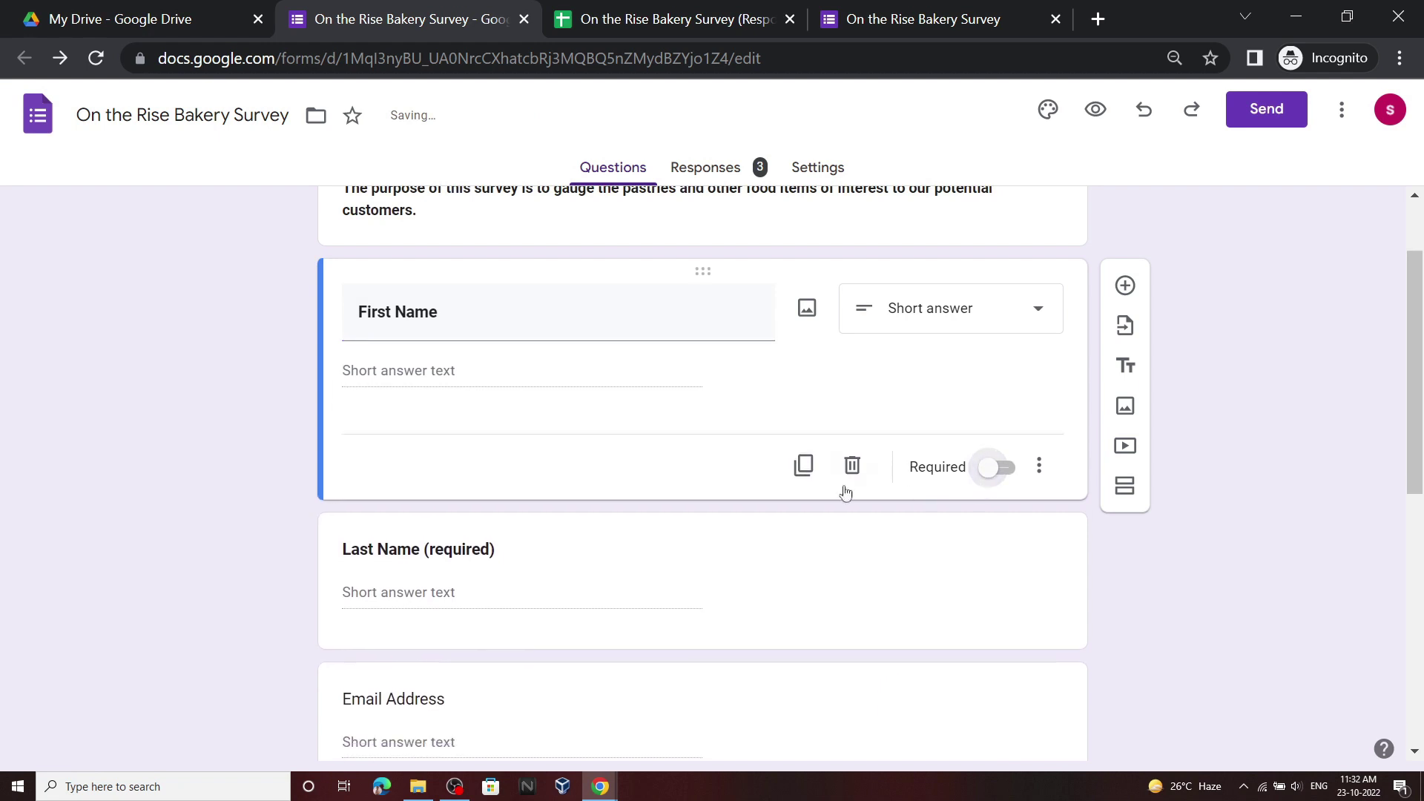
scroll(549, 444, "down", 2)
left_click(550, 445)
left_click_drag(514, 350, 443, 349)
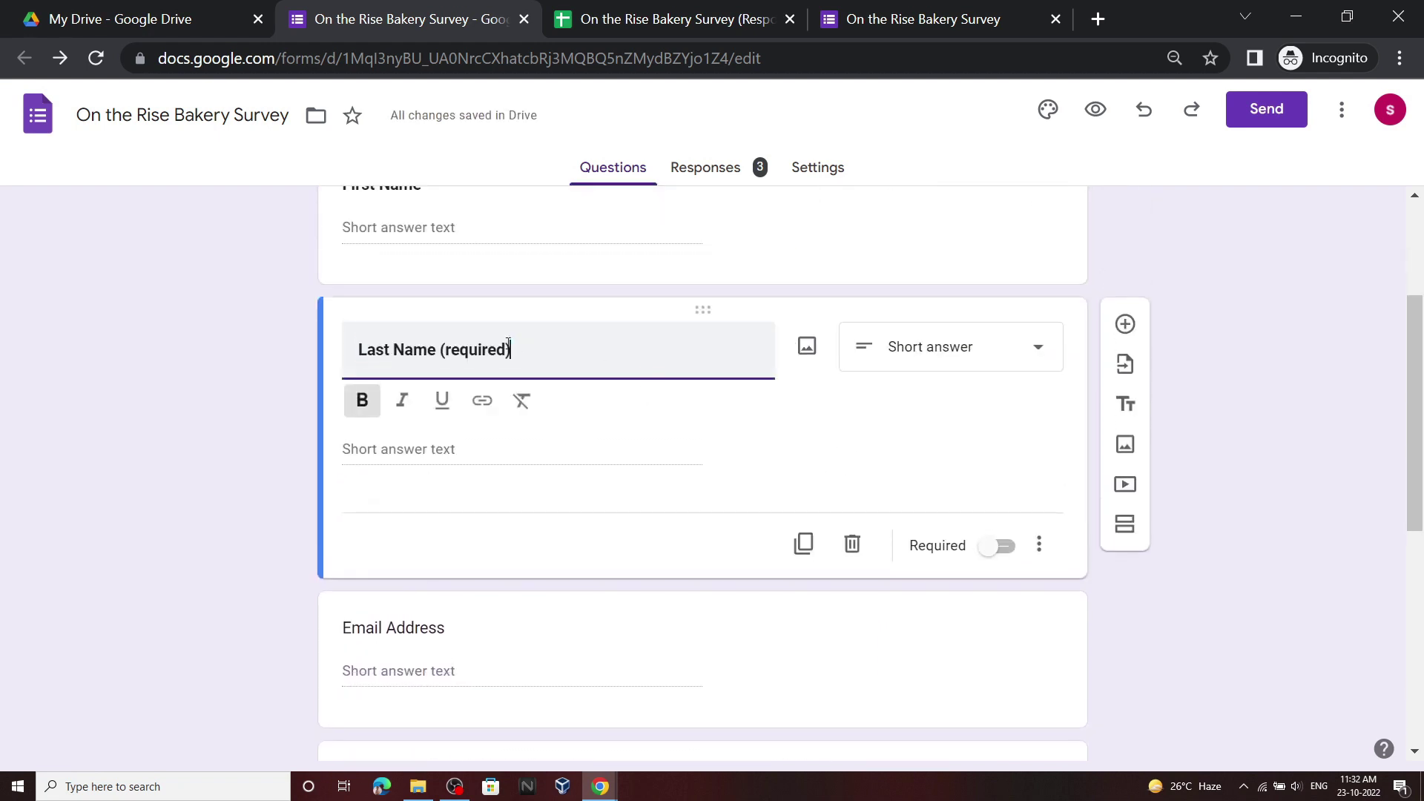
key("BackSpace")
left_click(1001, 546)
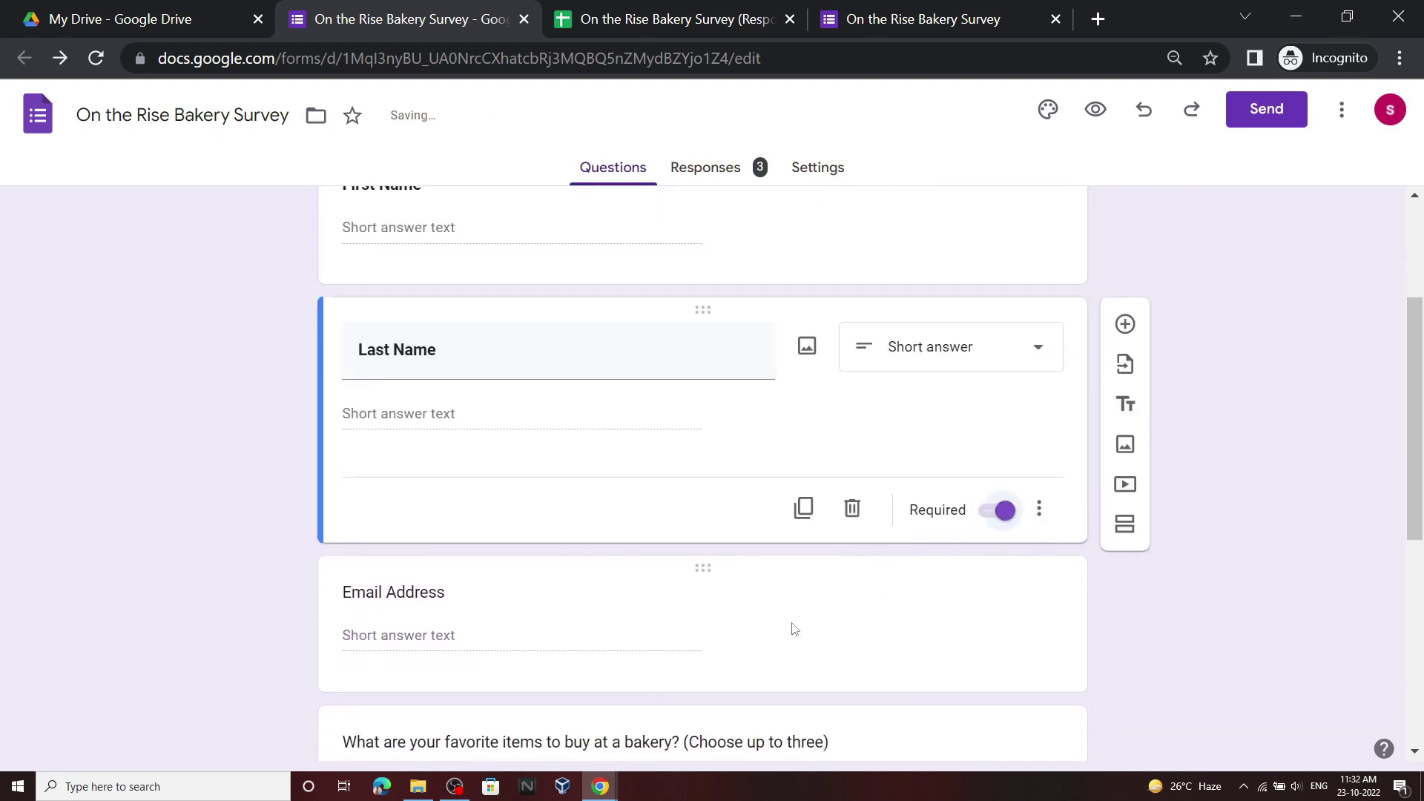
scroll(844, 241, "up", 1)
scroll(844, 241, "up", 2)
In Settings, under Question defaults, make new questions required by default
left_click(824, 168)
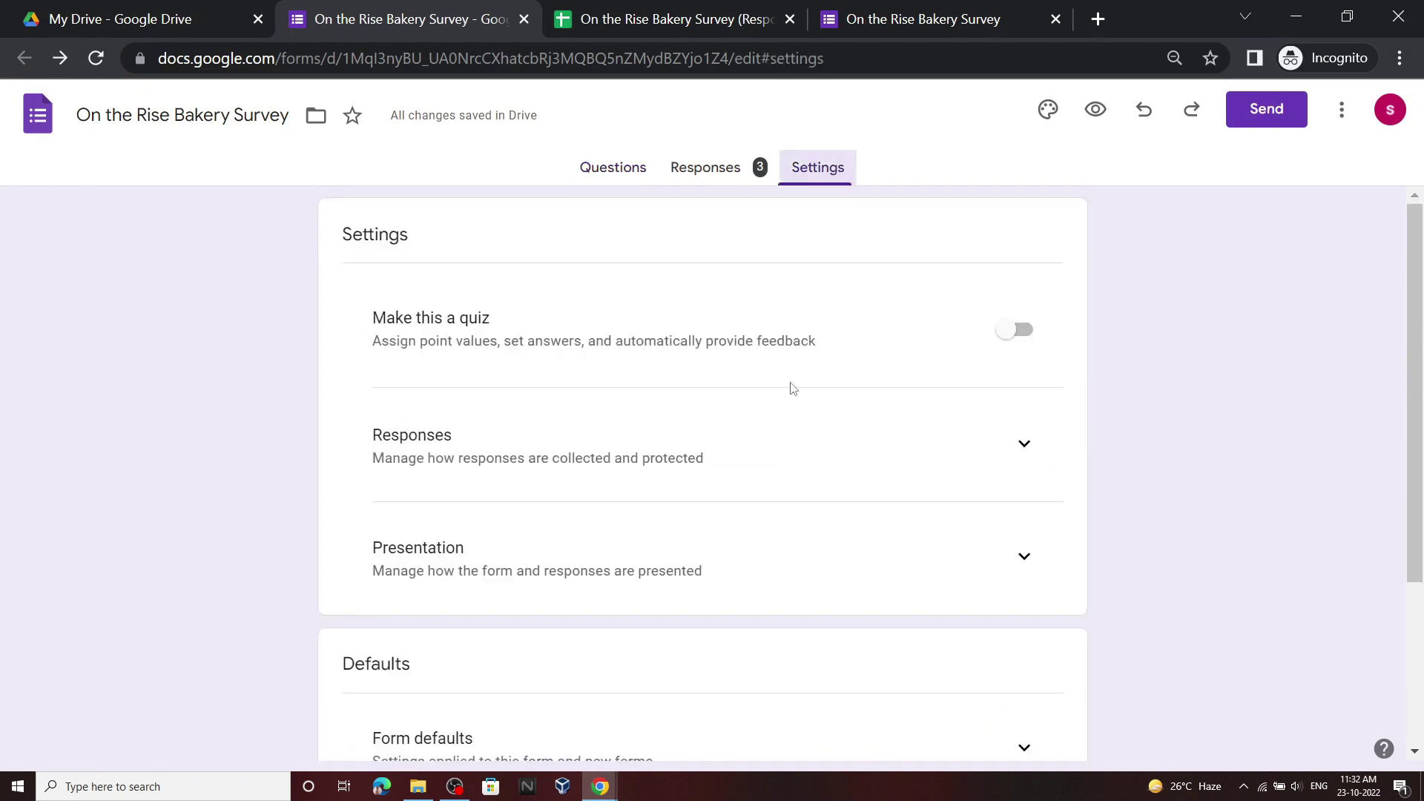
scroll(765, 467, "down", 3)
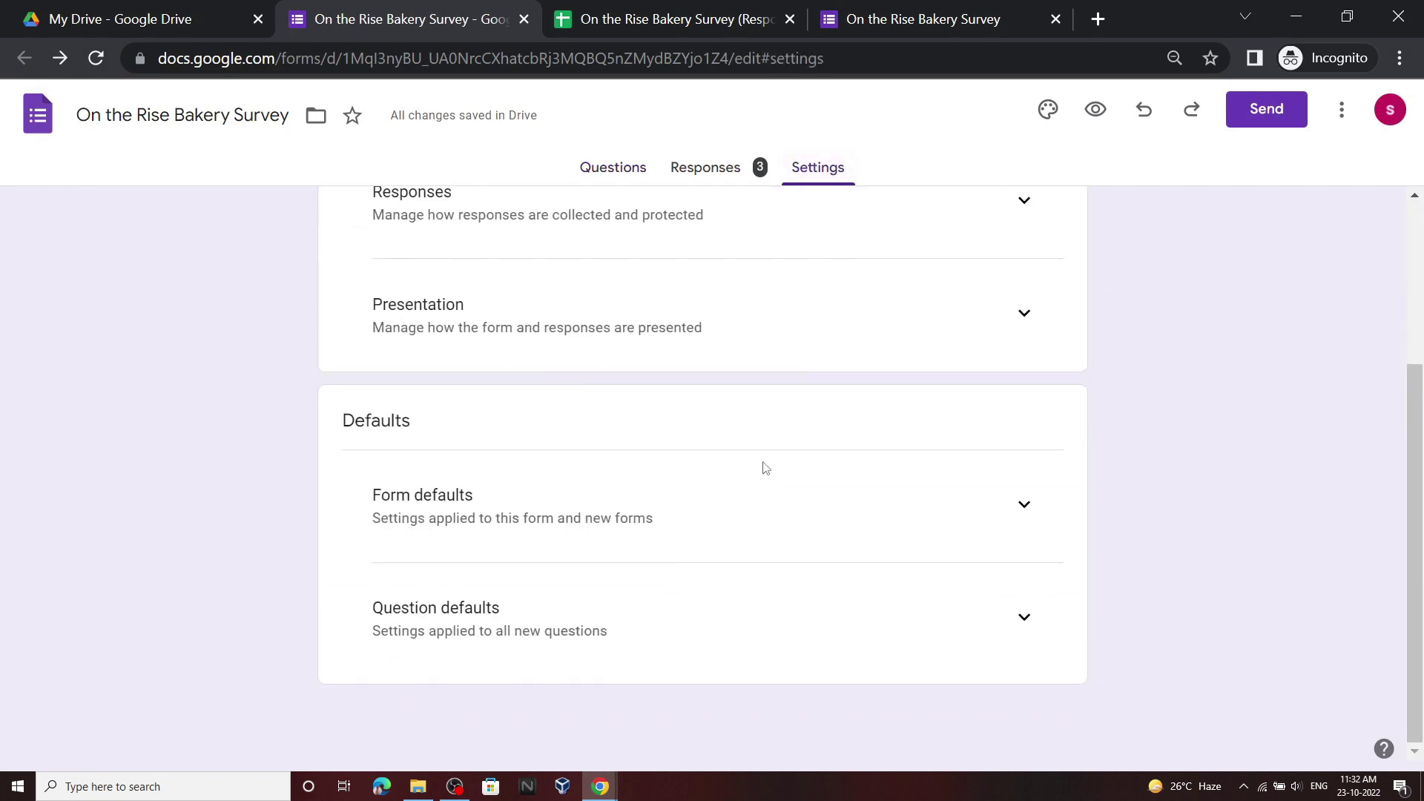
left_click(1019, 617)
scroll(848, 556, "down", 1)
left_click(1010, 634)
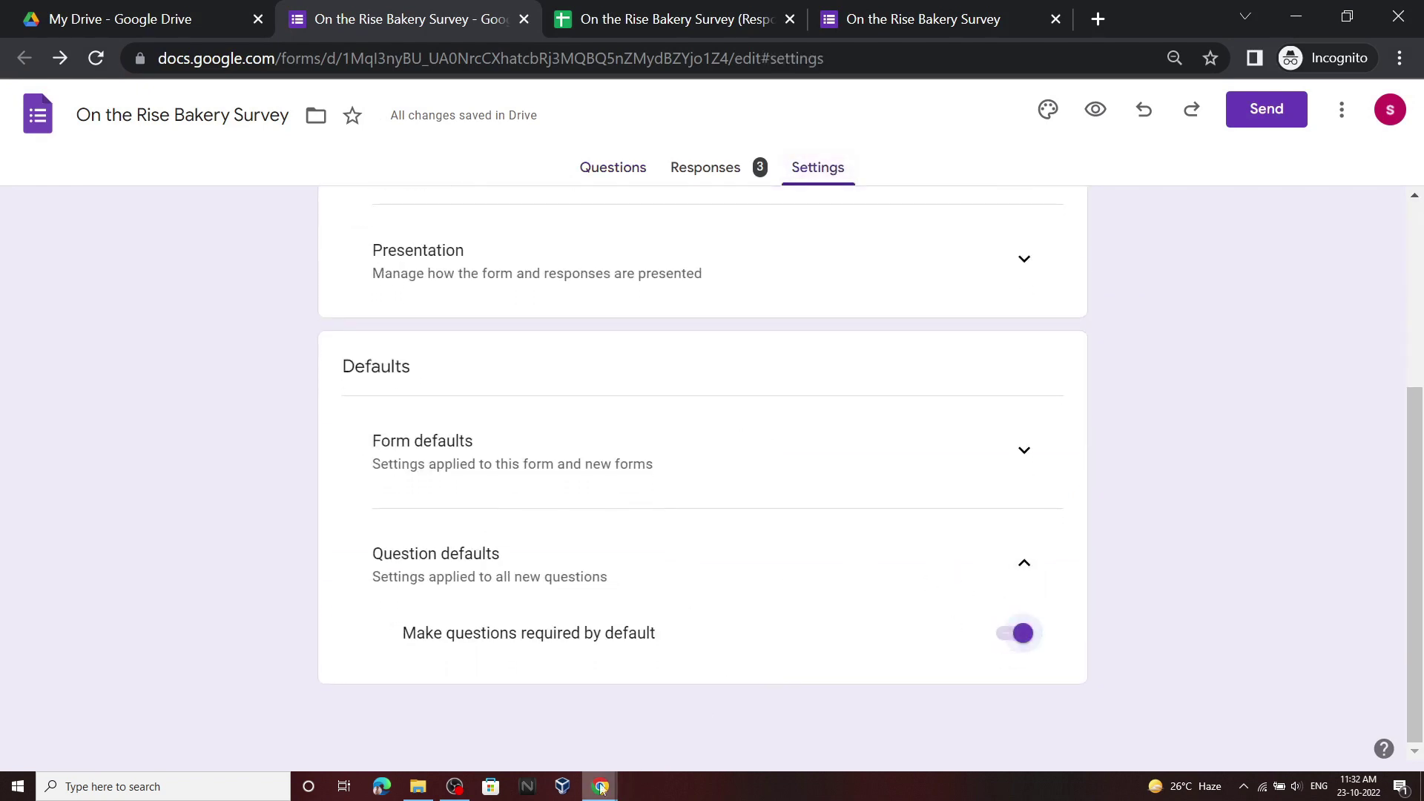
left_click(607, 174)
scroll(692, 442, "down", 2)
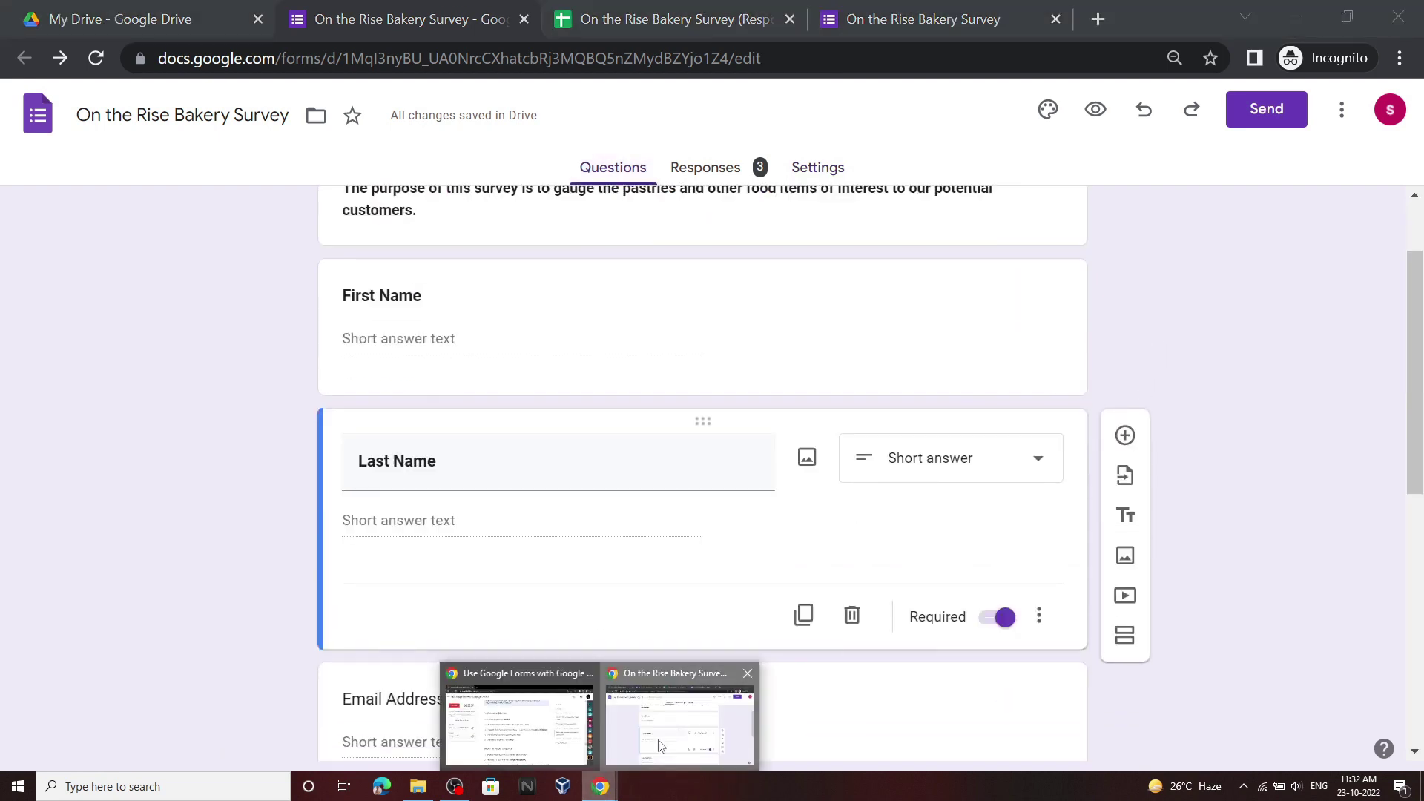
mouse_move(599, 786)
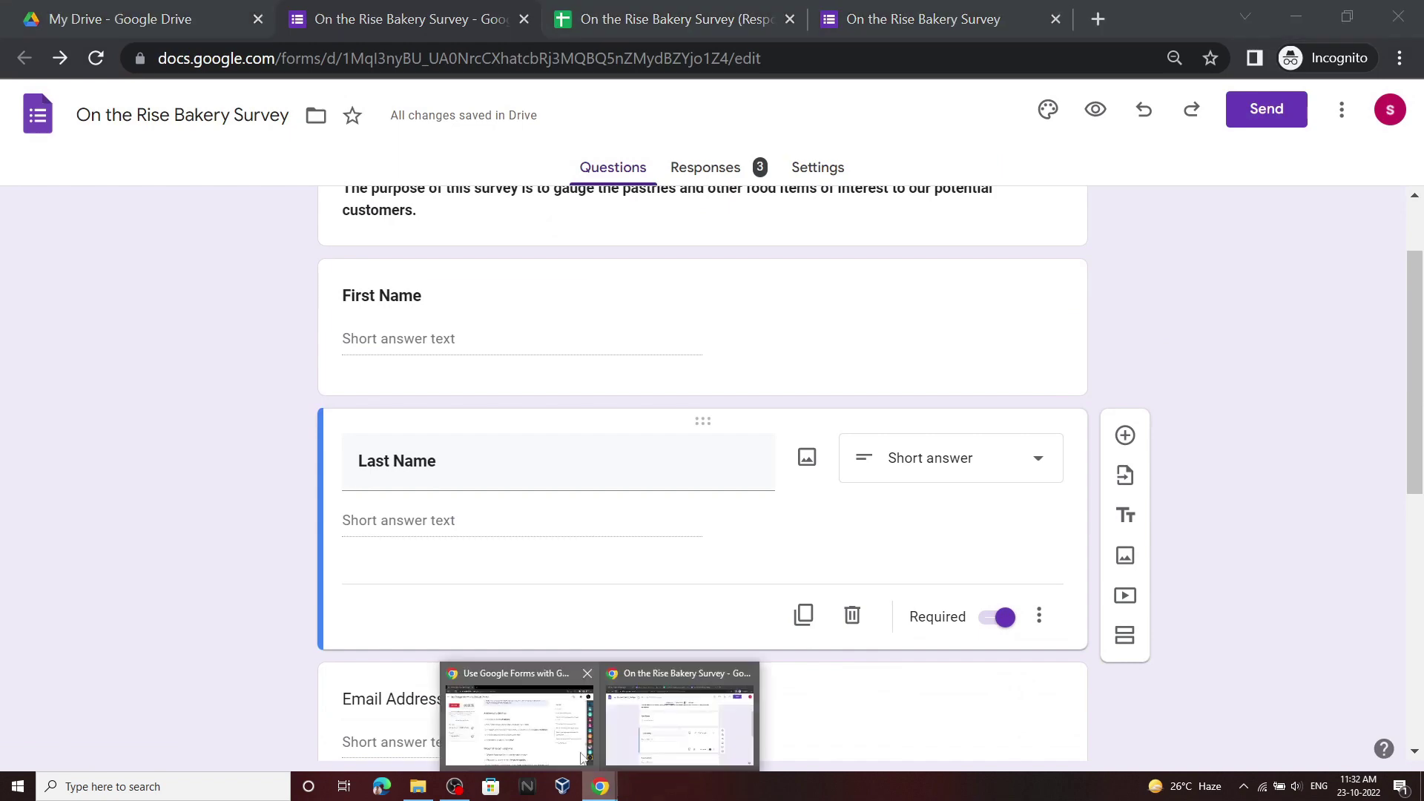
Turn on response validation for the Email Address question and choose the Text type
left_click(535, 725)
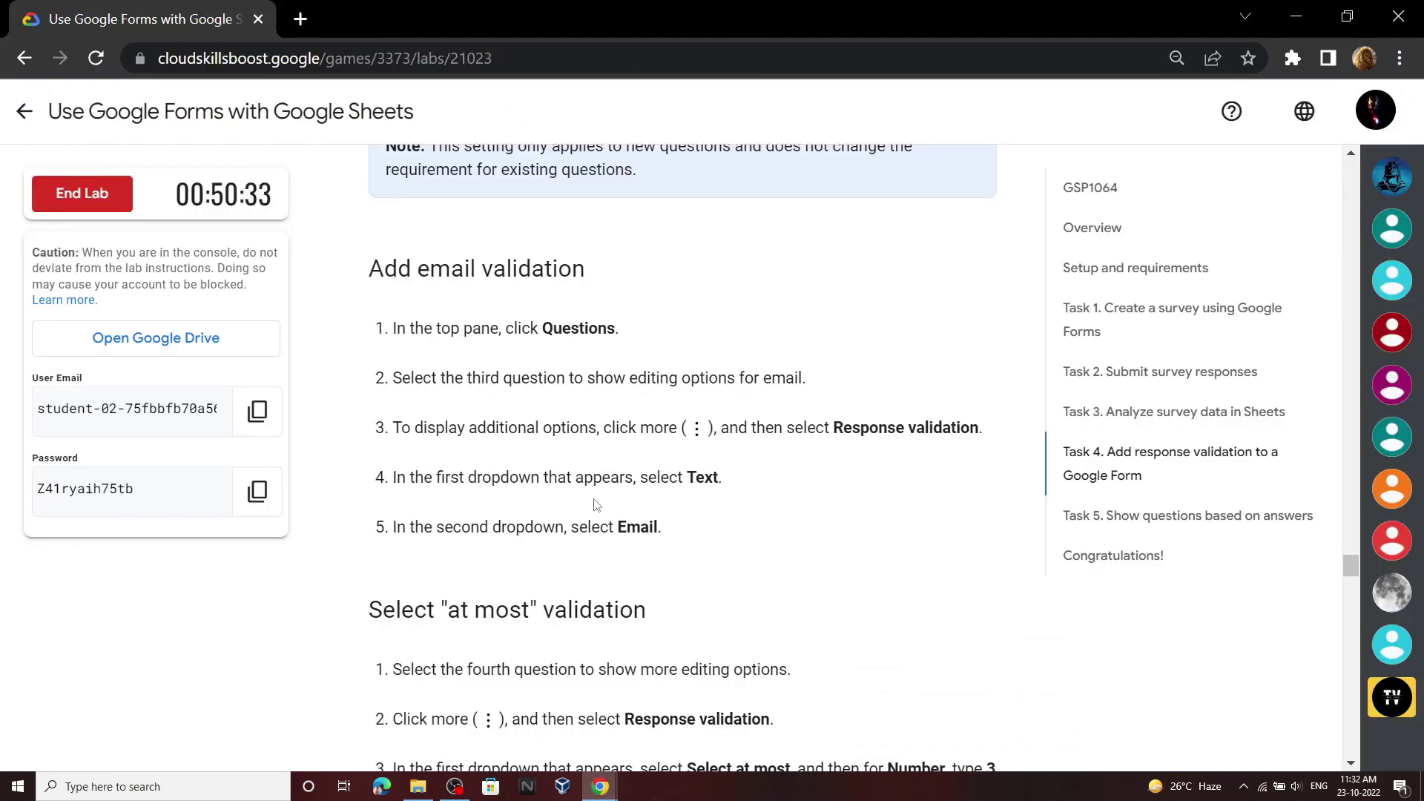
mouse_move(599, 786)
left_click(675, 730)
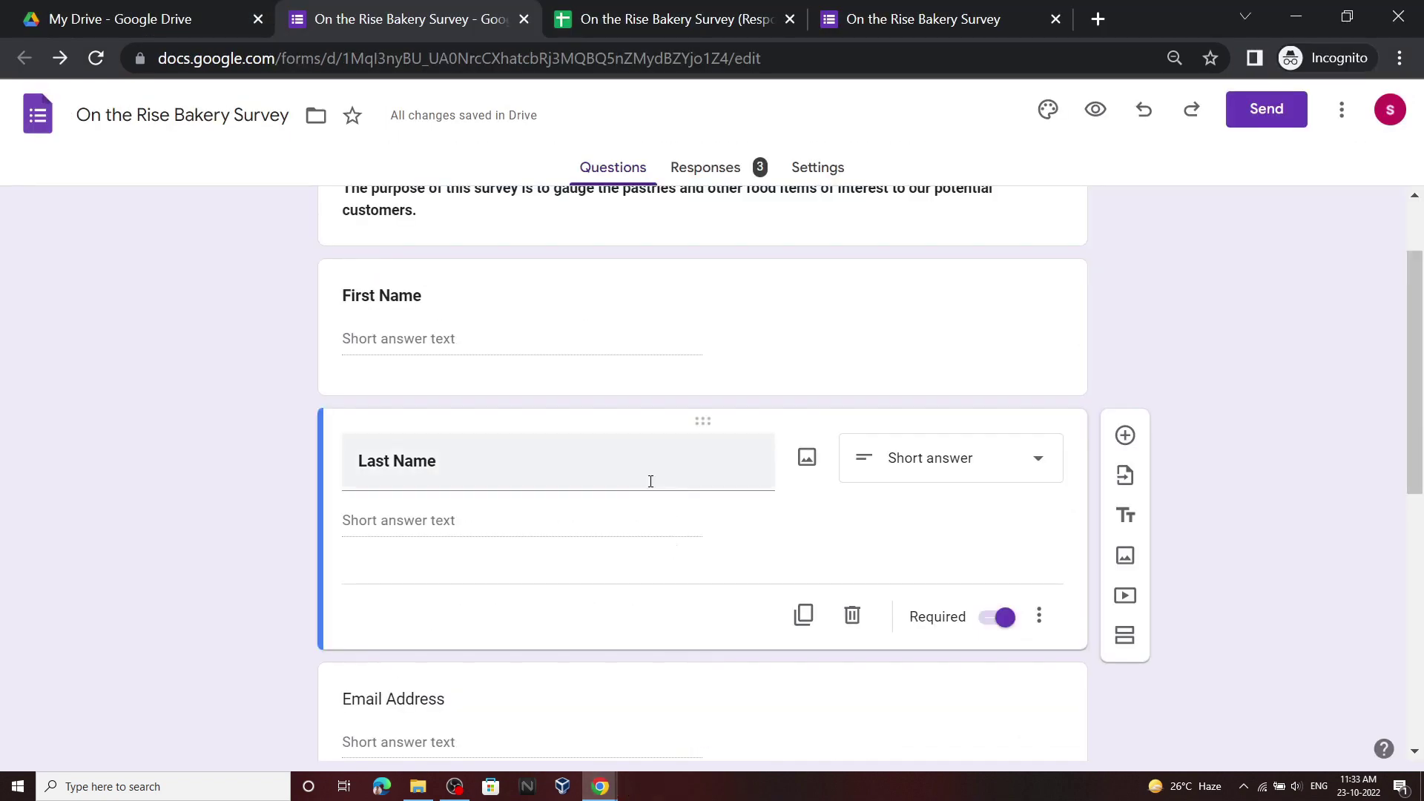
scroll(638, 475, "down", 4)
left_click(564, 387)
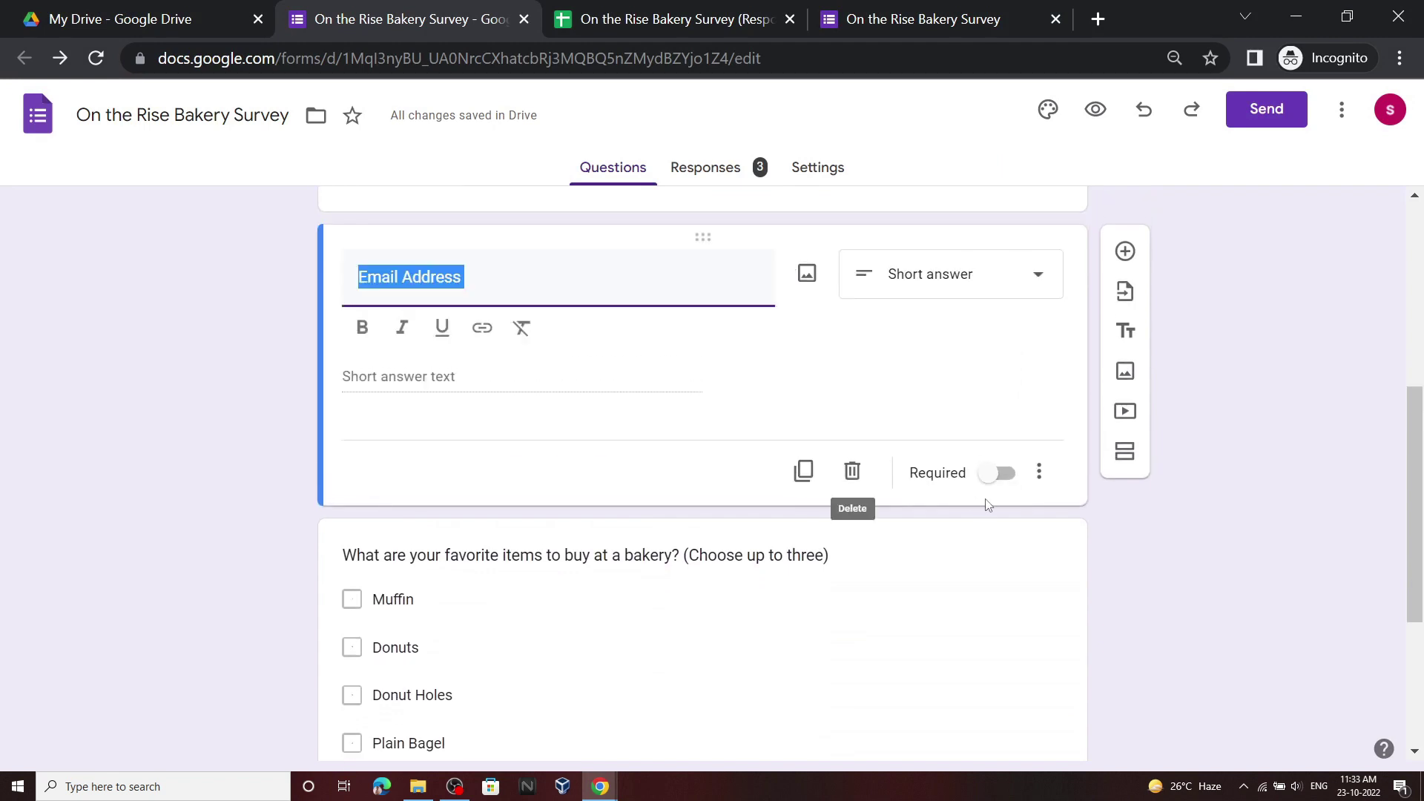
left_click(1039, 480)
left_click(1105, 599)
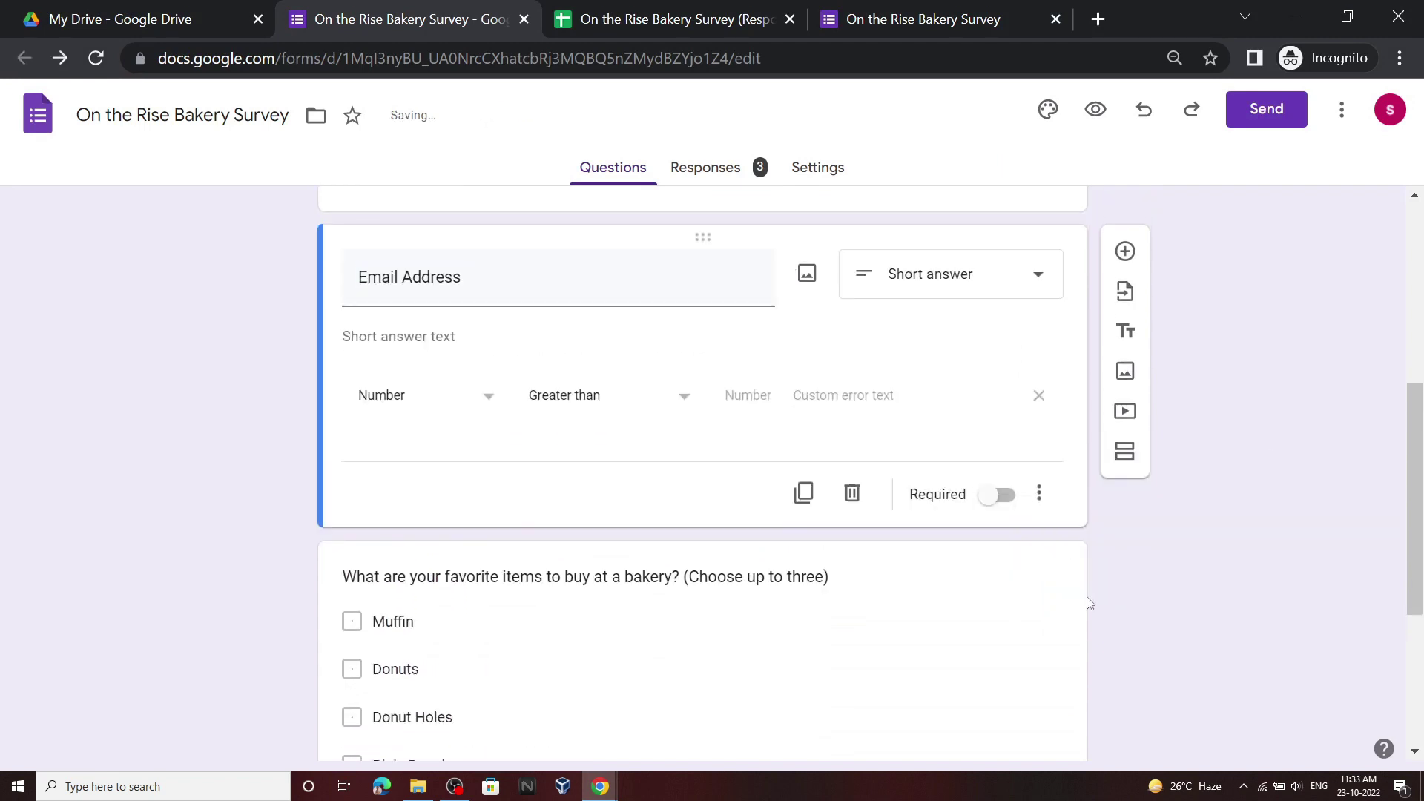
left_click(416, 403)
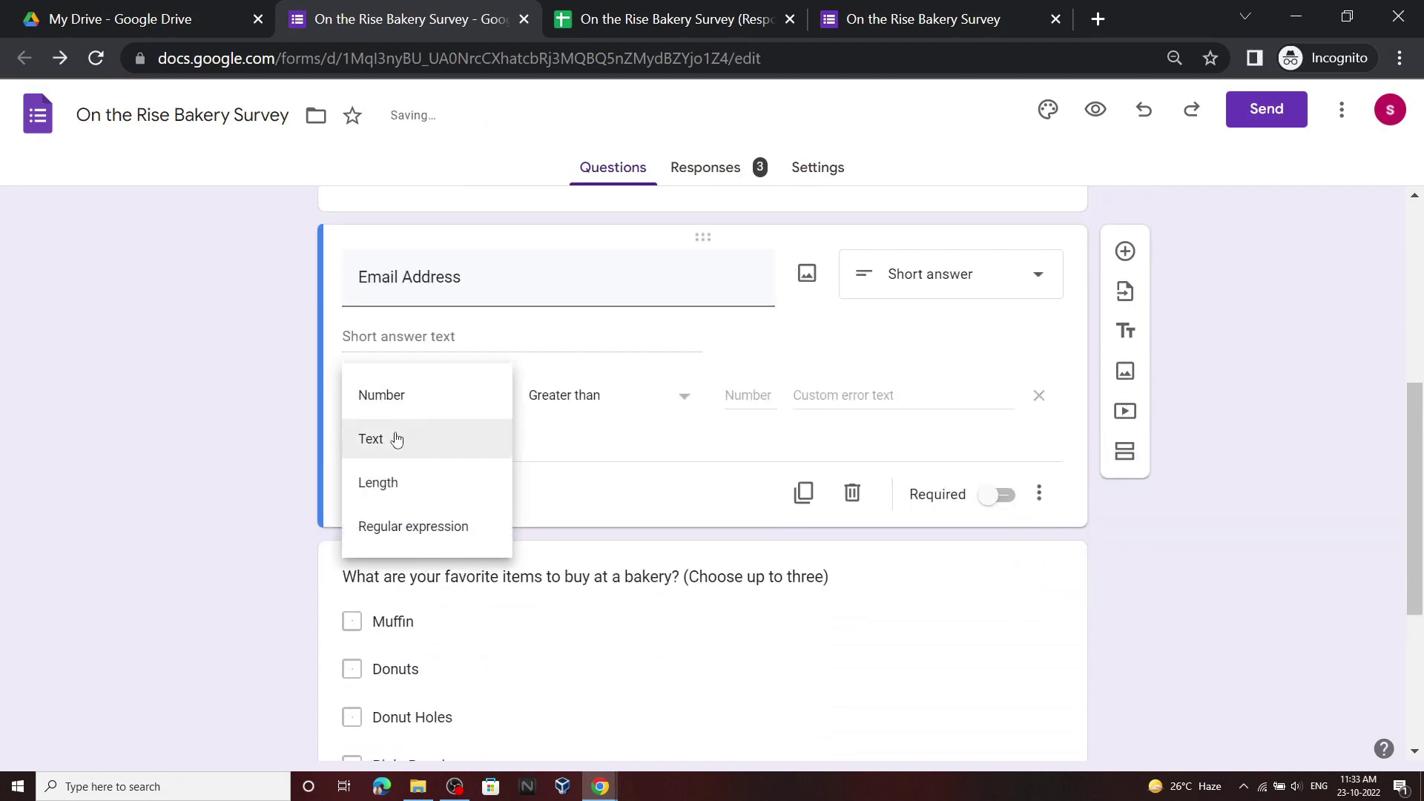
left_click(397, 438)
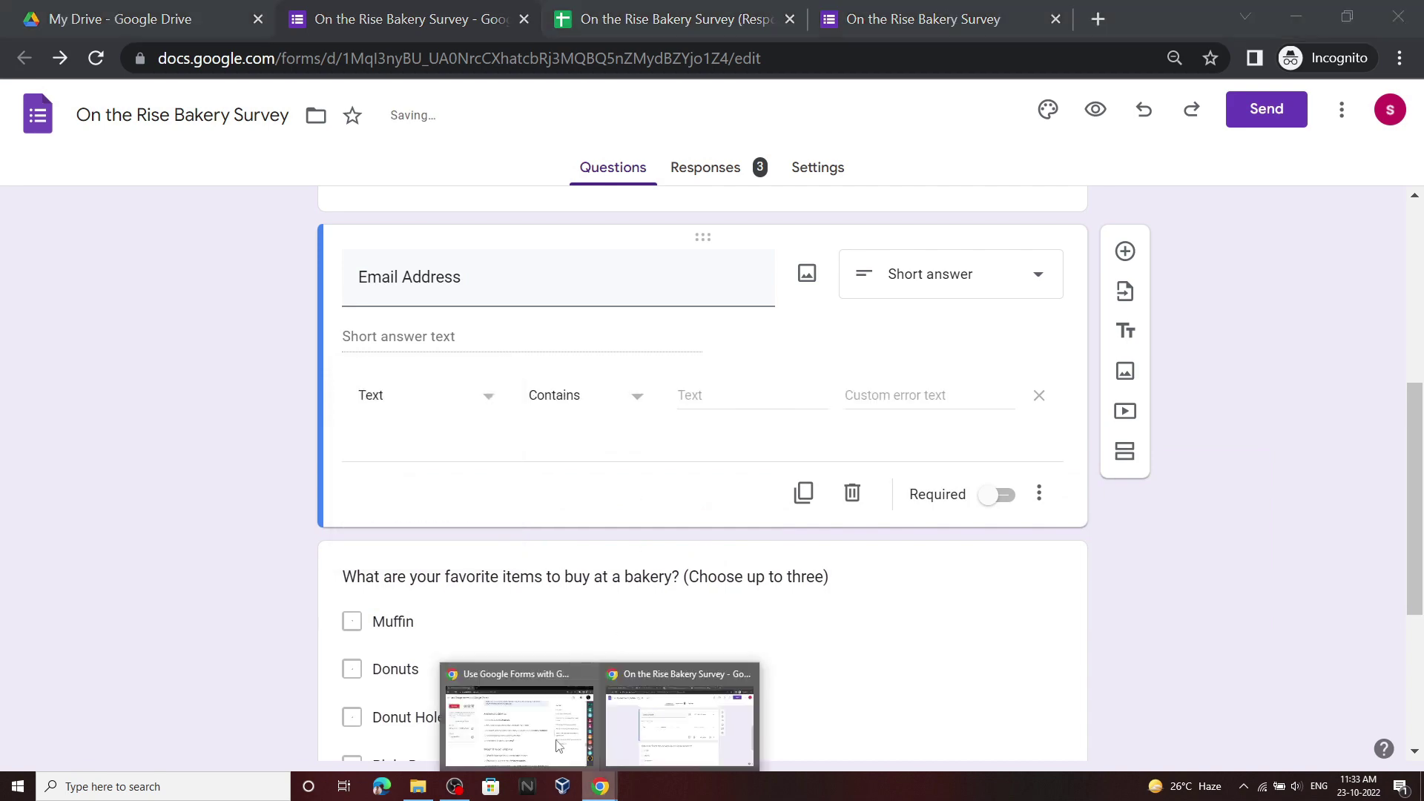
Set the Text validation condition to Email so answers must be email addresses
left_click(678, 716)
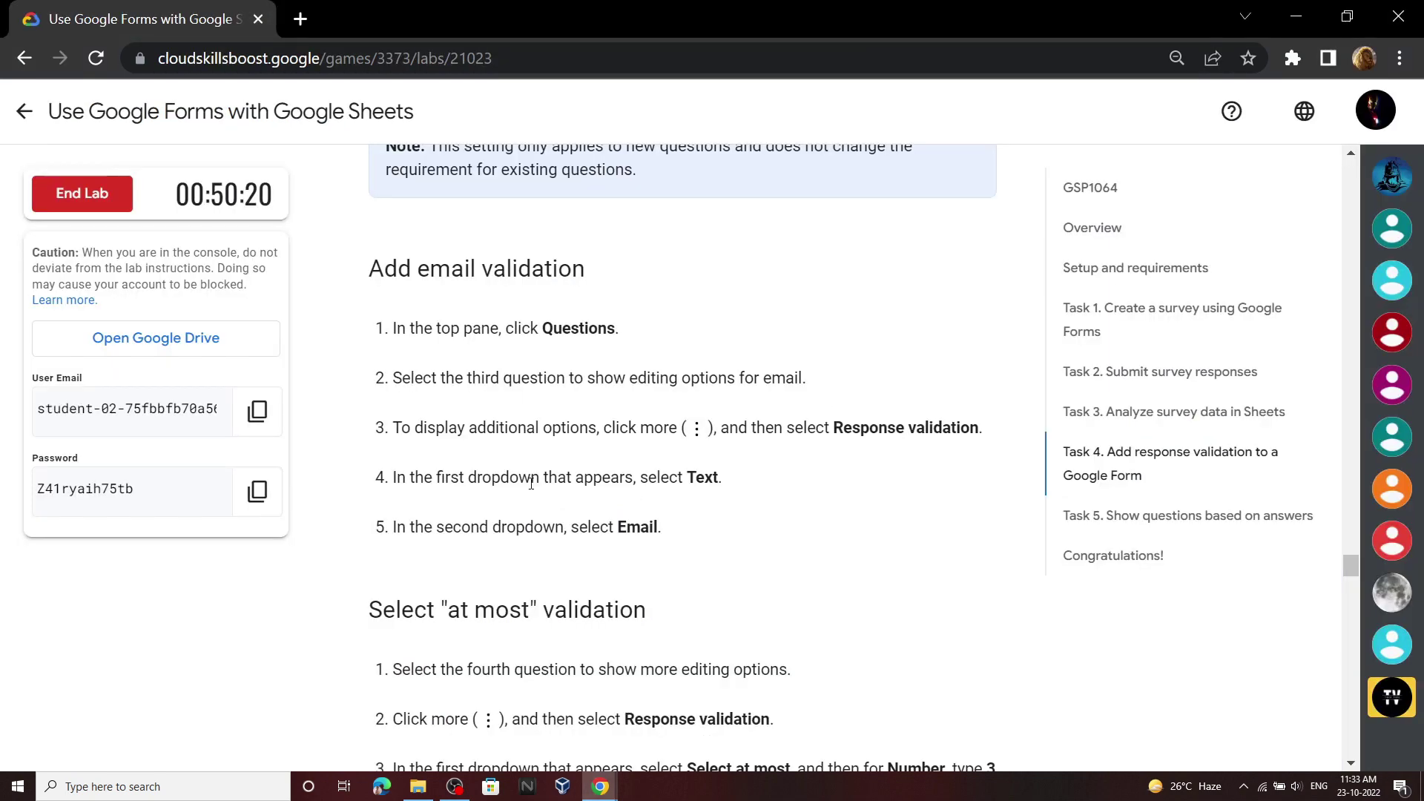
double_click(624, 525)
scroll(624, 525, "down", 3)
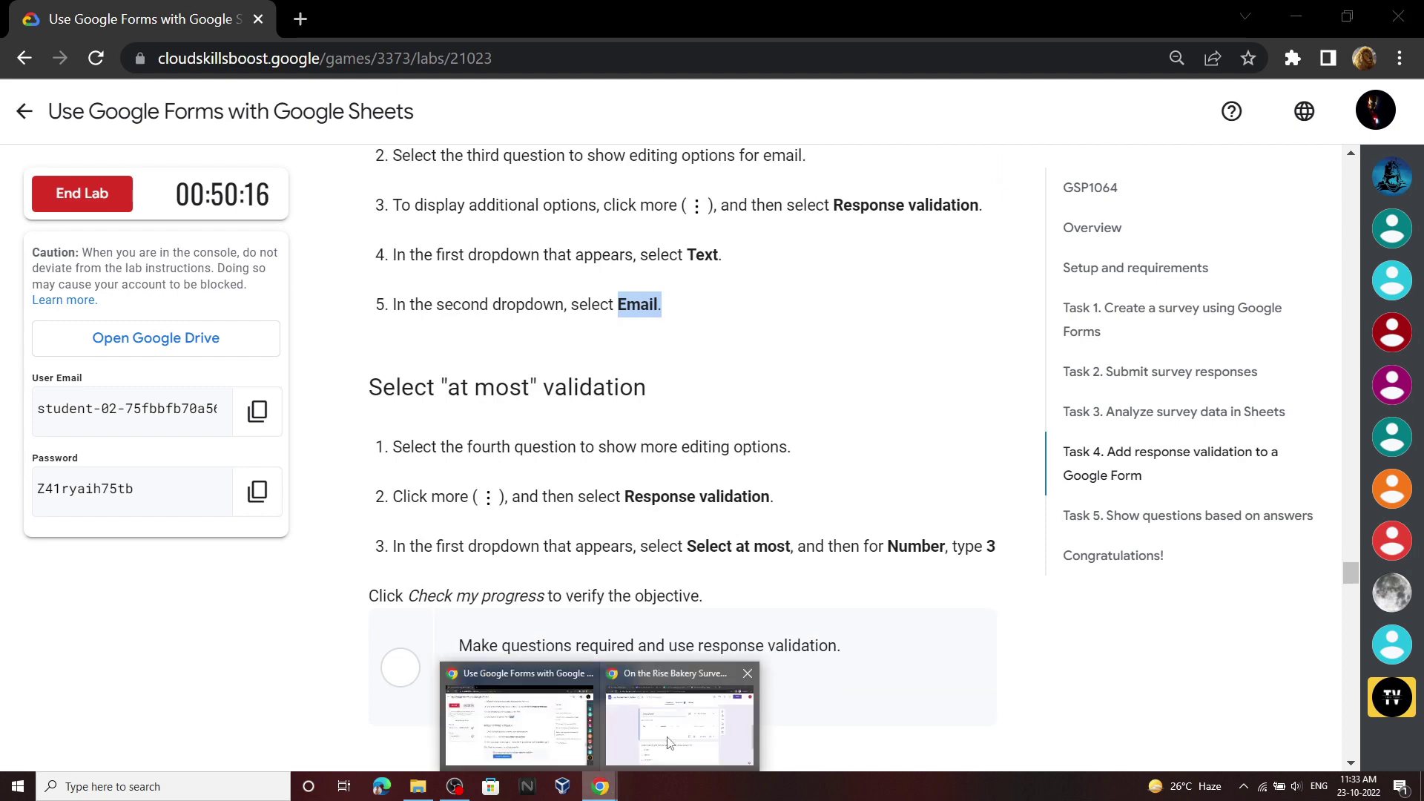
left_click(669, 742)
left_click(613, 394)
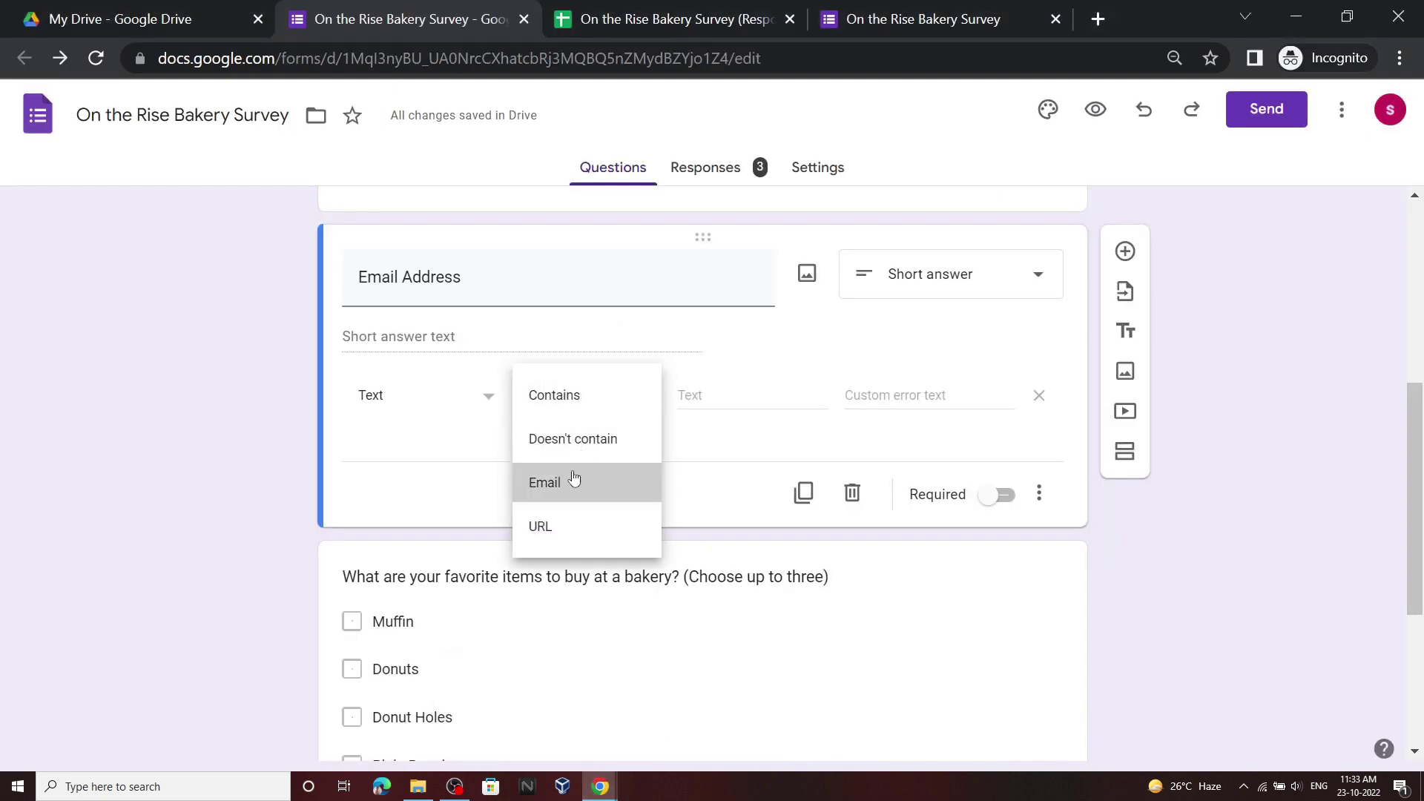
left_click(574, 479)
scroll(815, 564, "down", 4)
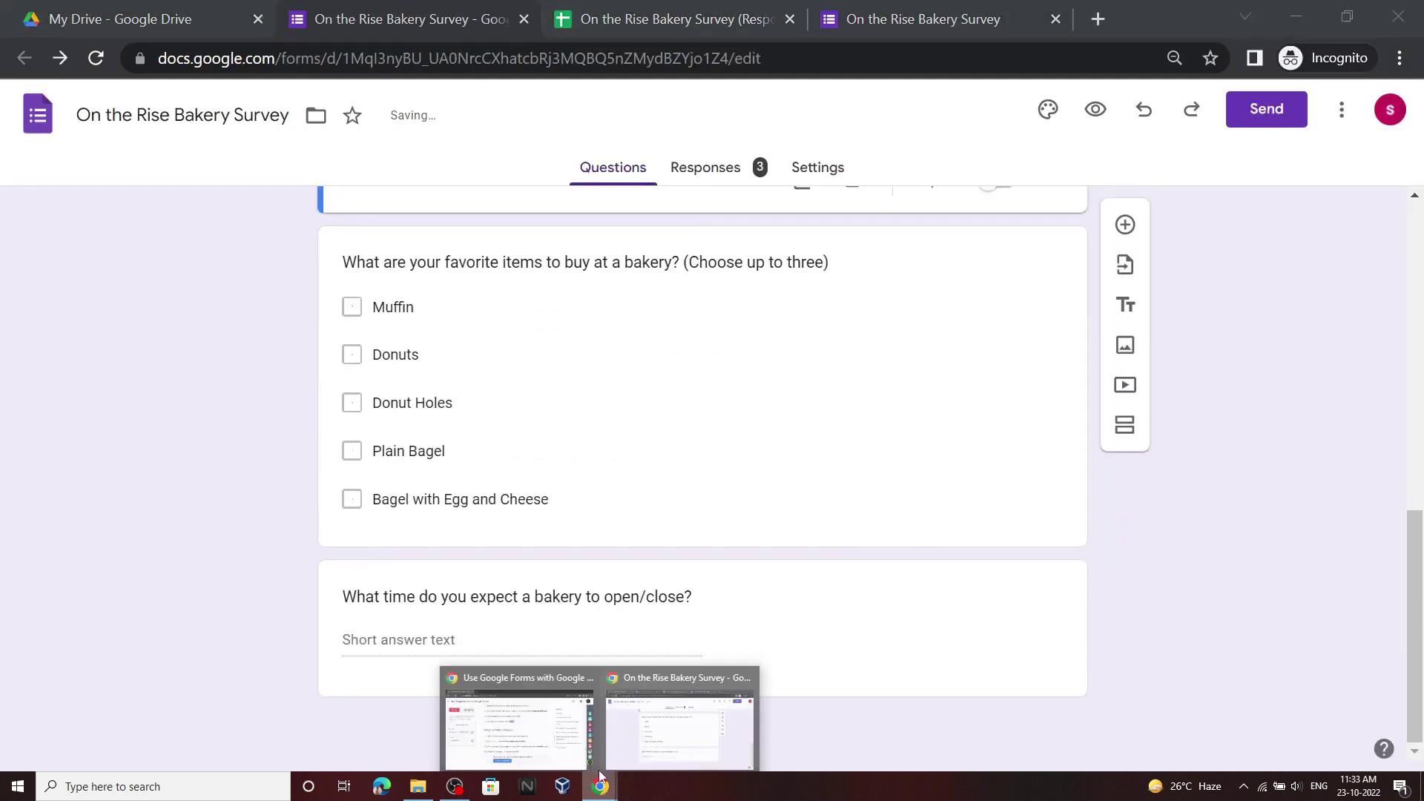
left_click(519, 722)
left_click_drag(625, 496, 790, 526)
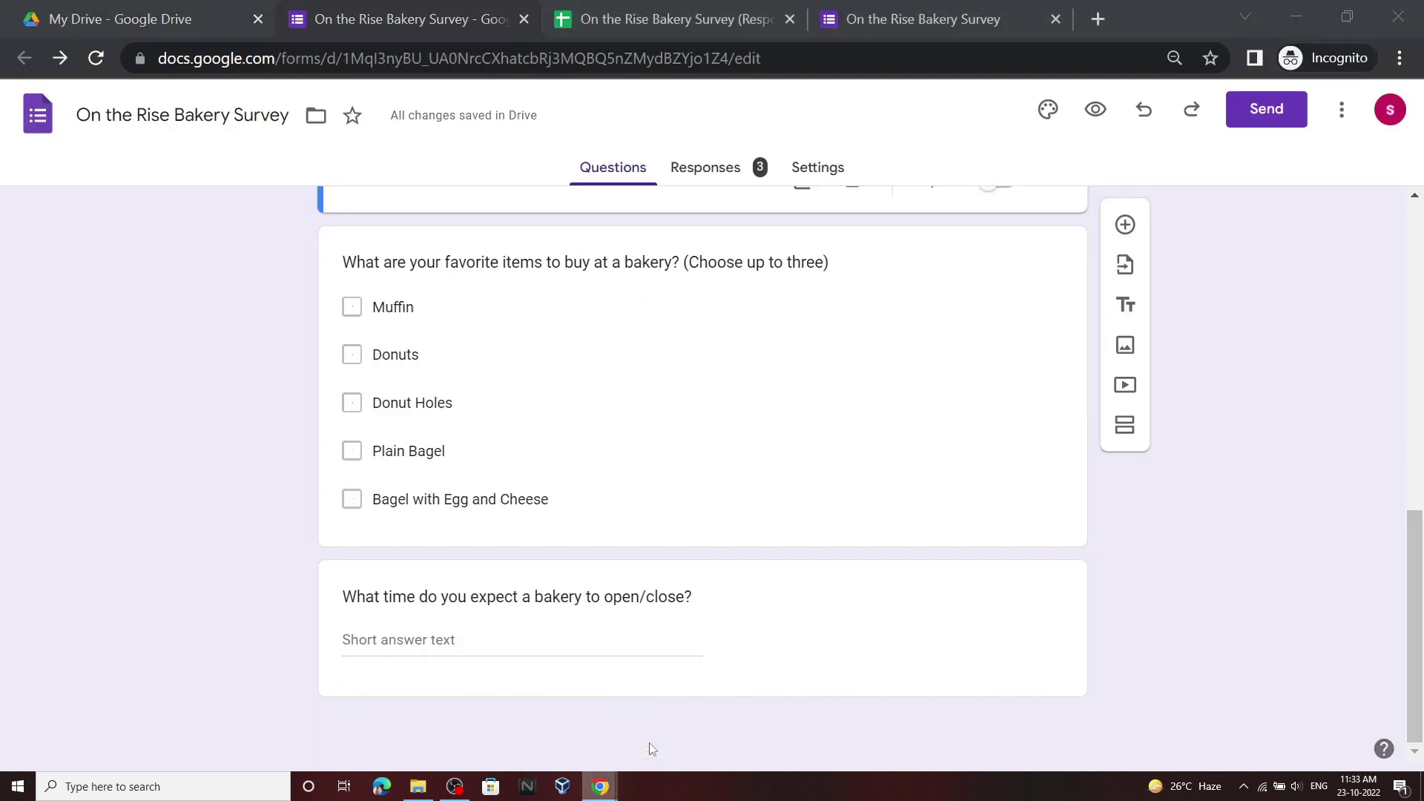
left_click(600, 786)
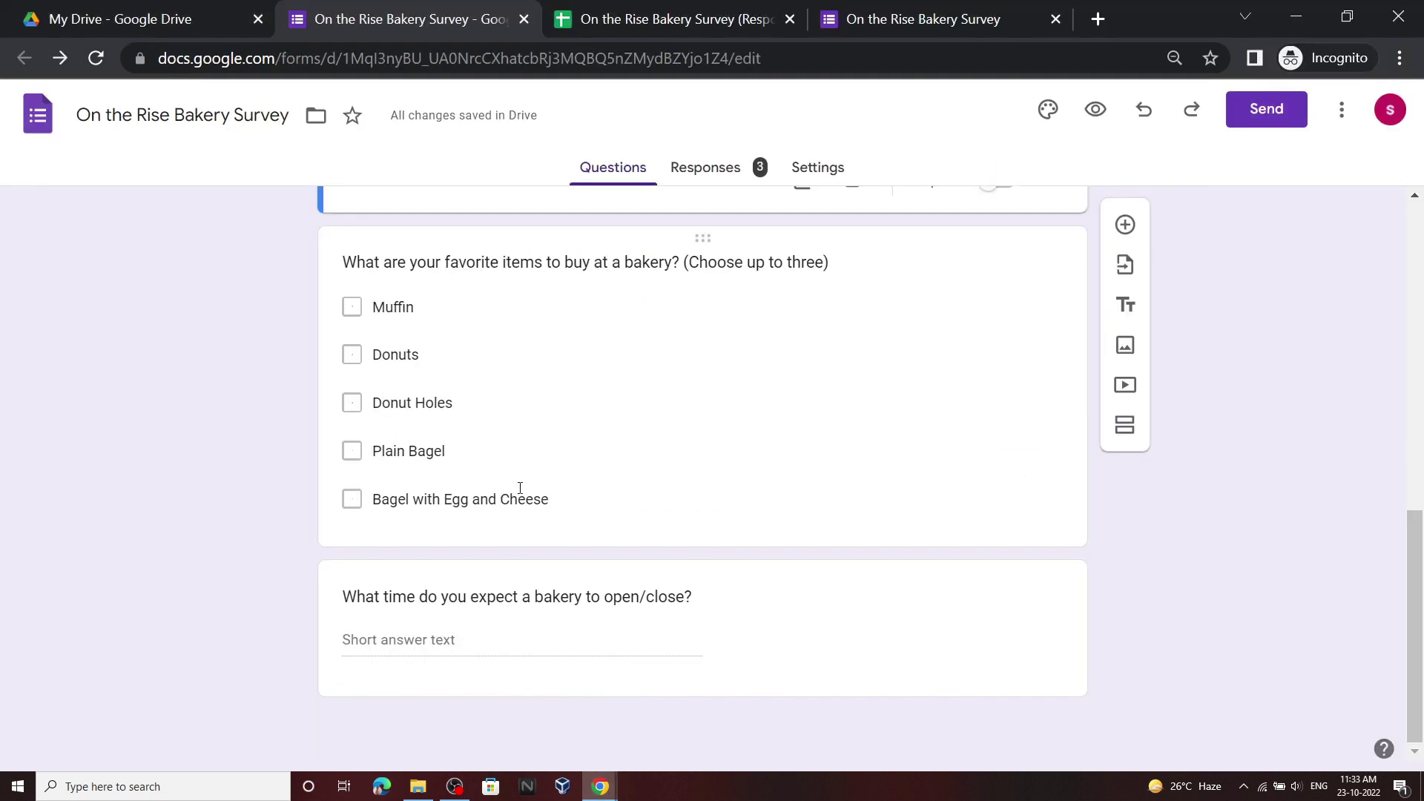
scroll(456, 566, "up", 2)
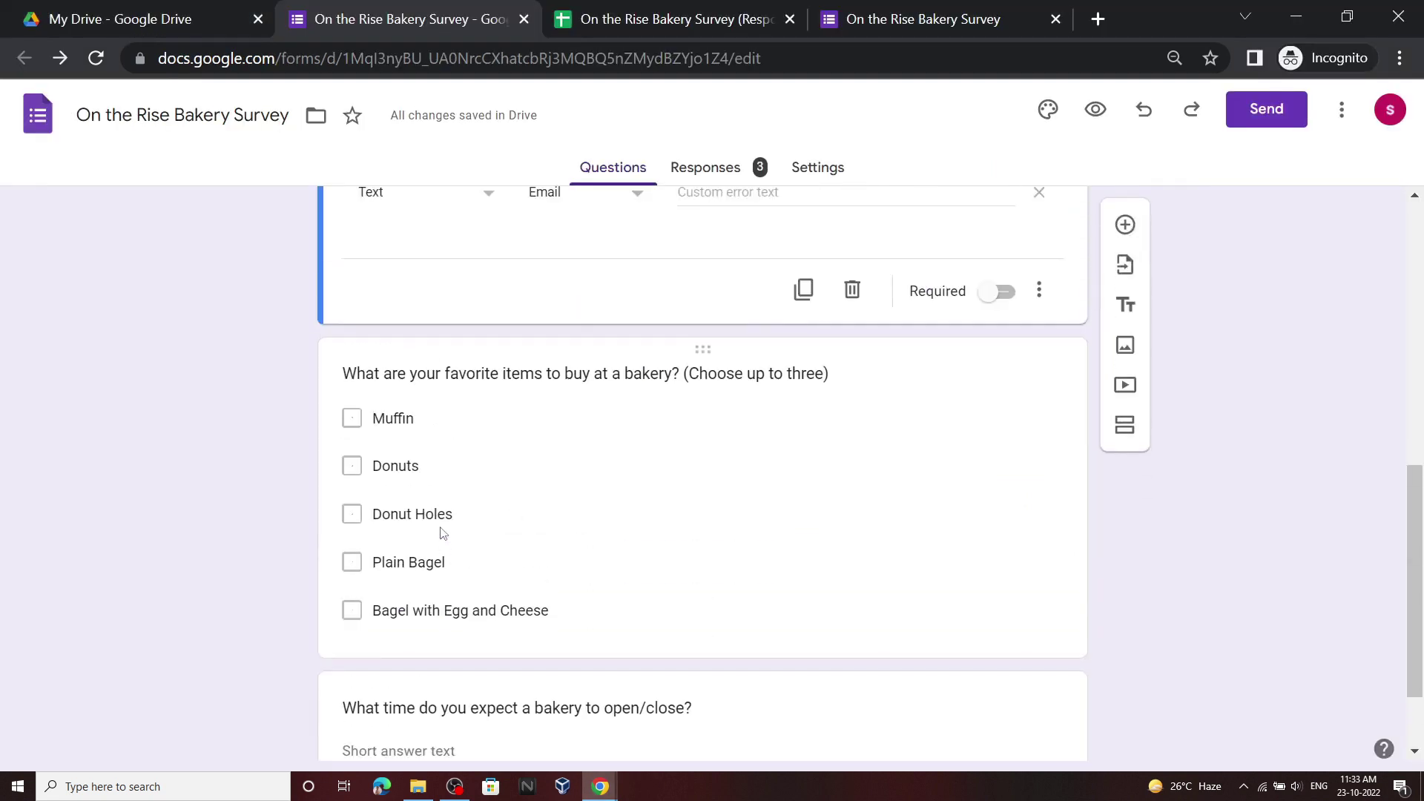
Add Select at most response validation to the favourite bakery items checkbox question
left_click(549, 418)
left_click(1038, 644)
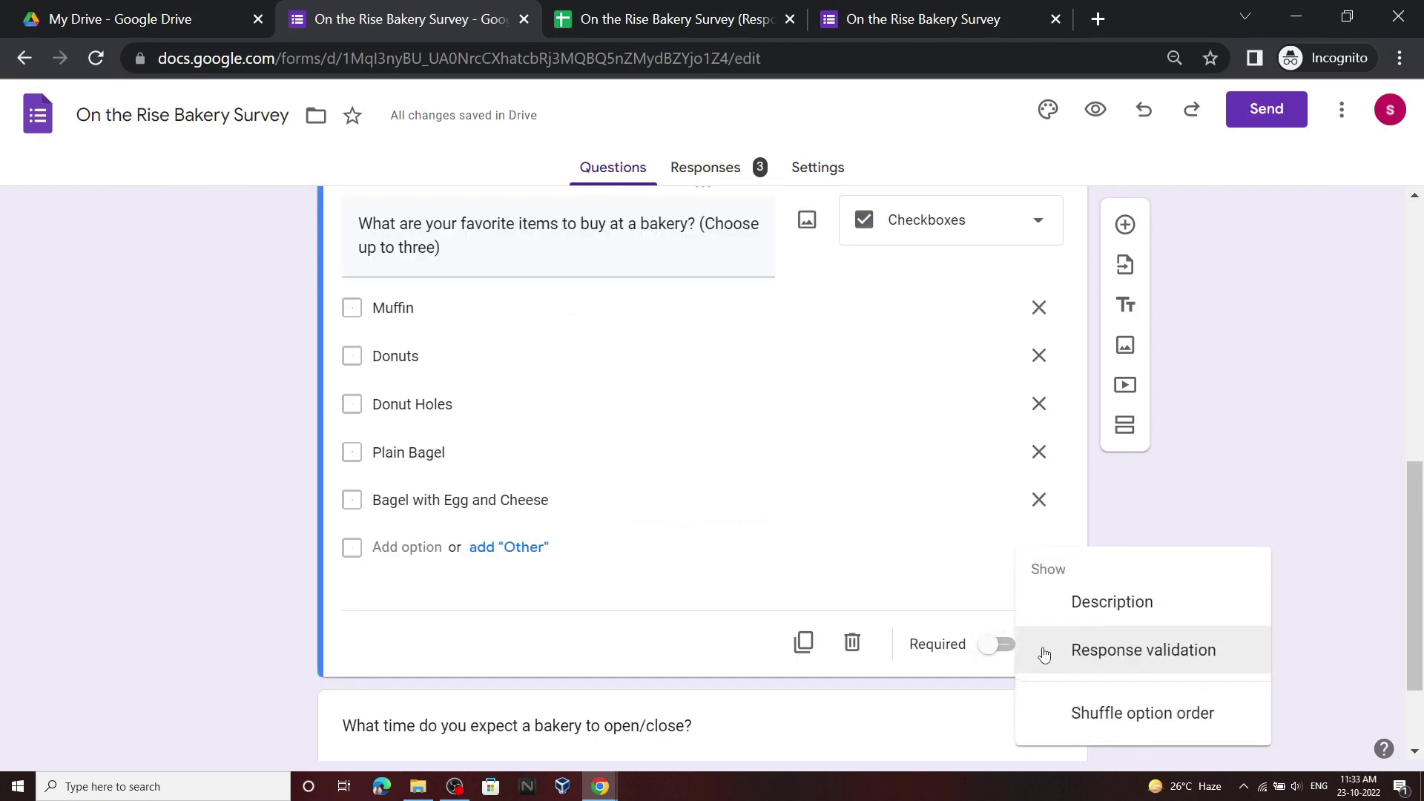
left_click(1118, 650)
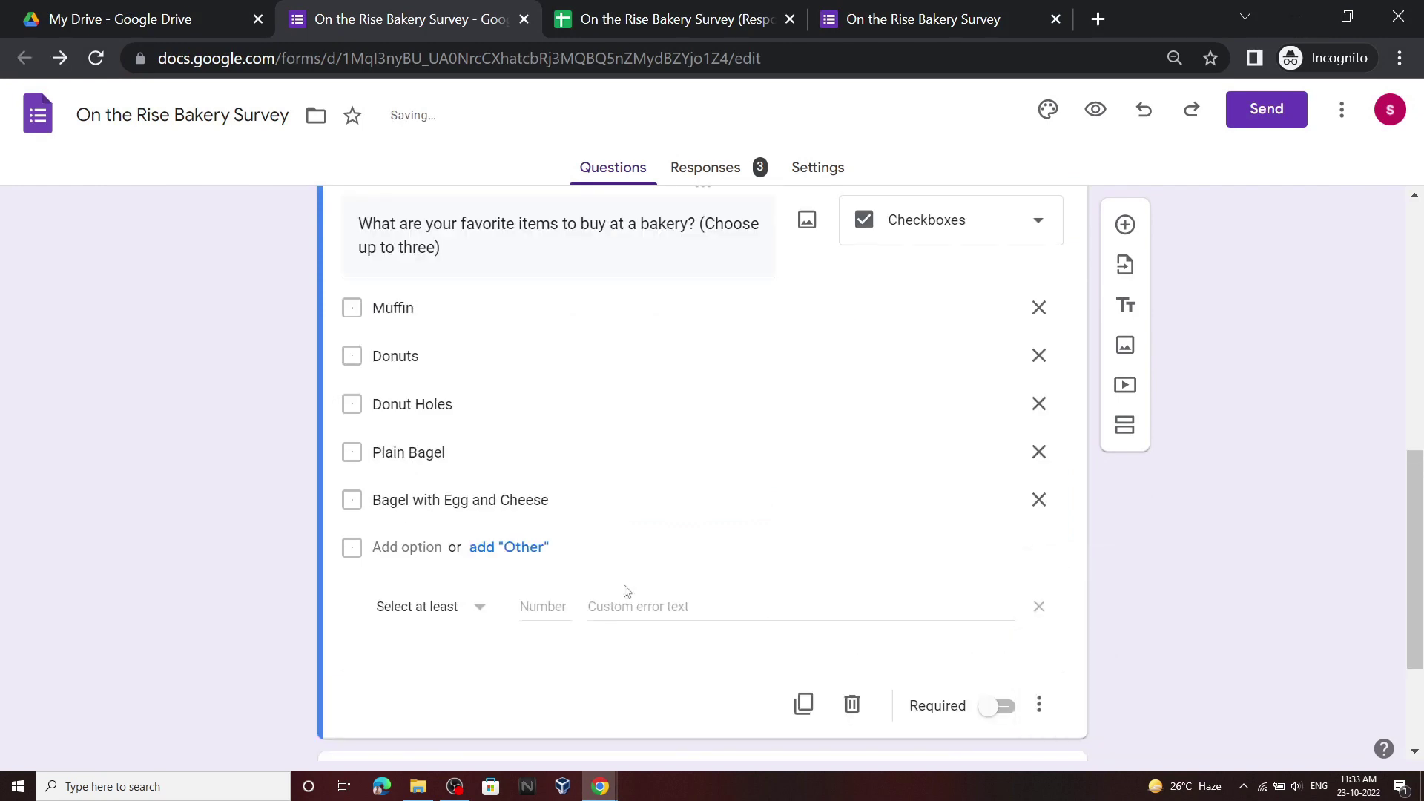
left_click(448, 608)
left_click(442, 650)
Run the lab's progress check for the validation step and scroll toward Task 5
left_click(600, 786)
scroll(578, 519, "down", 2)
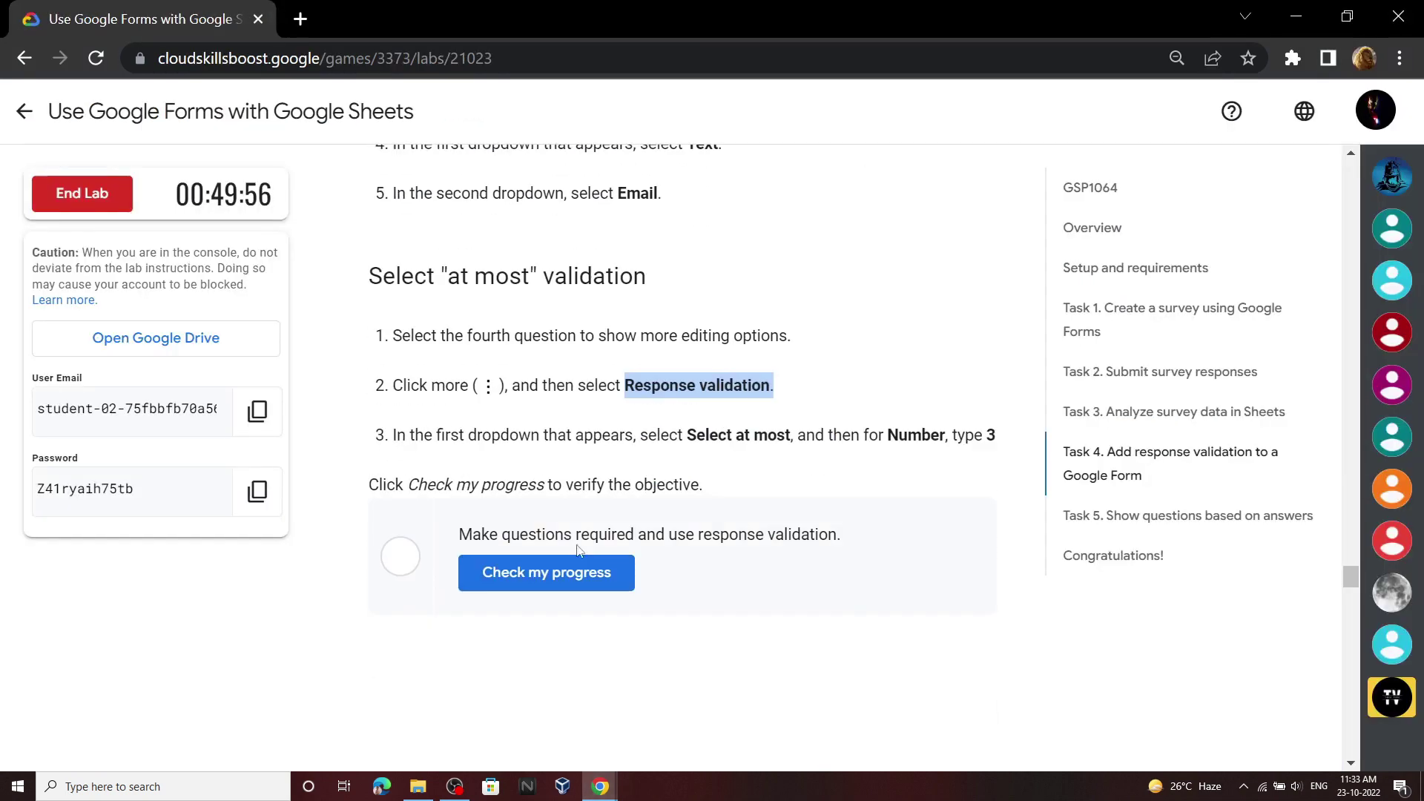
left_click(581, 568)
scroll(582, 568, "down", 2)
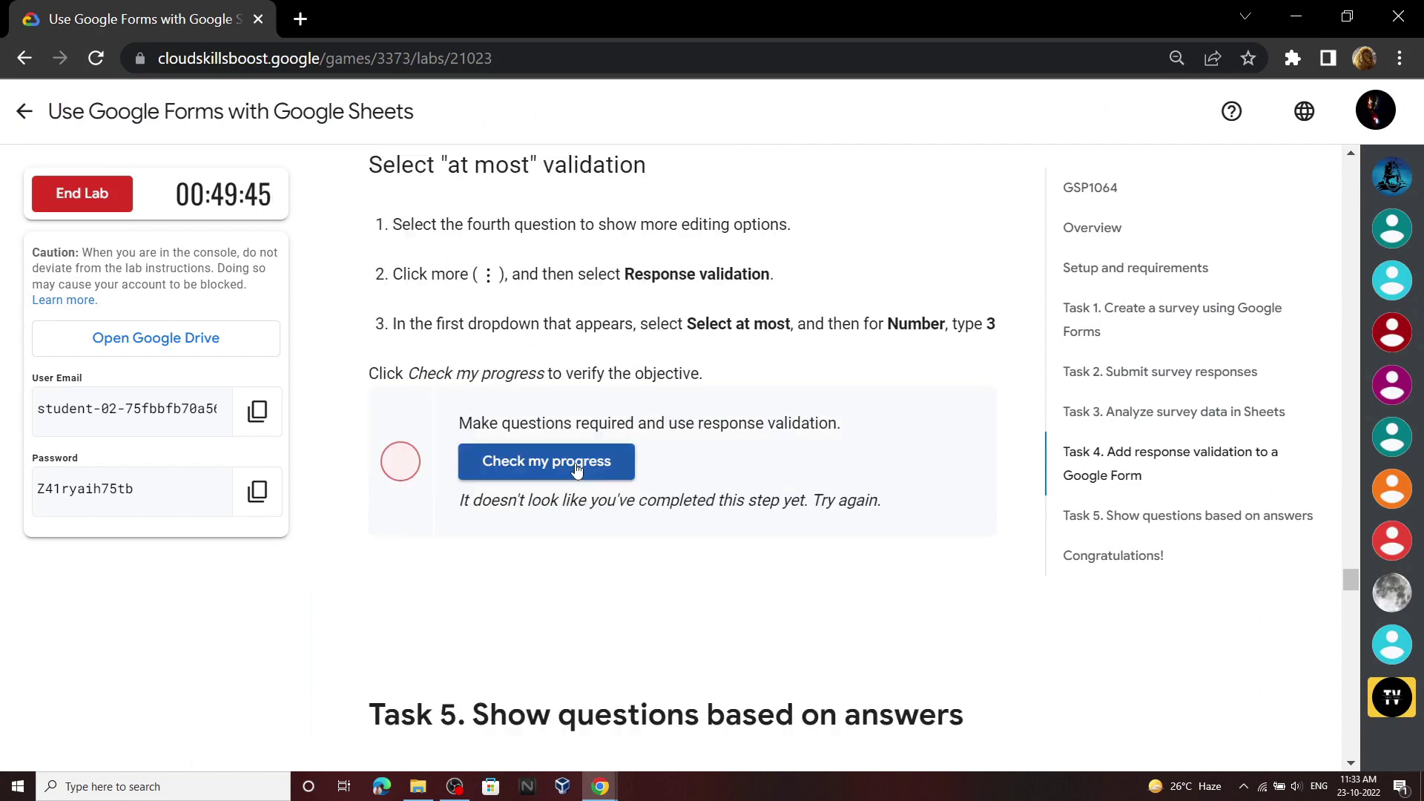
left_click(577, 465)
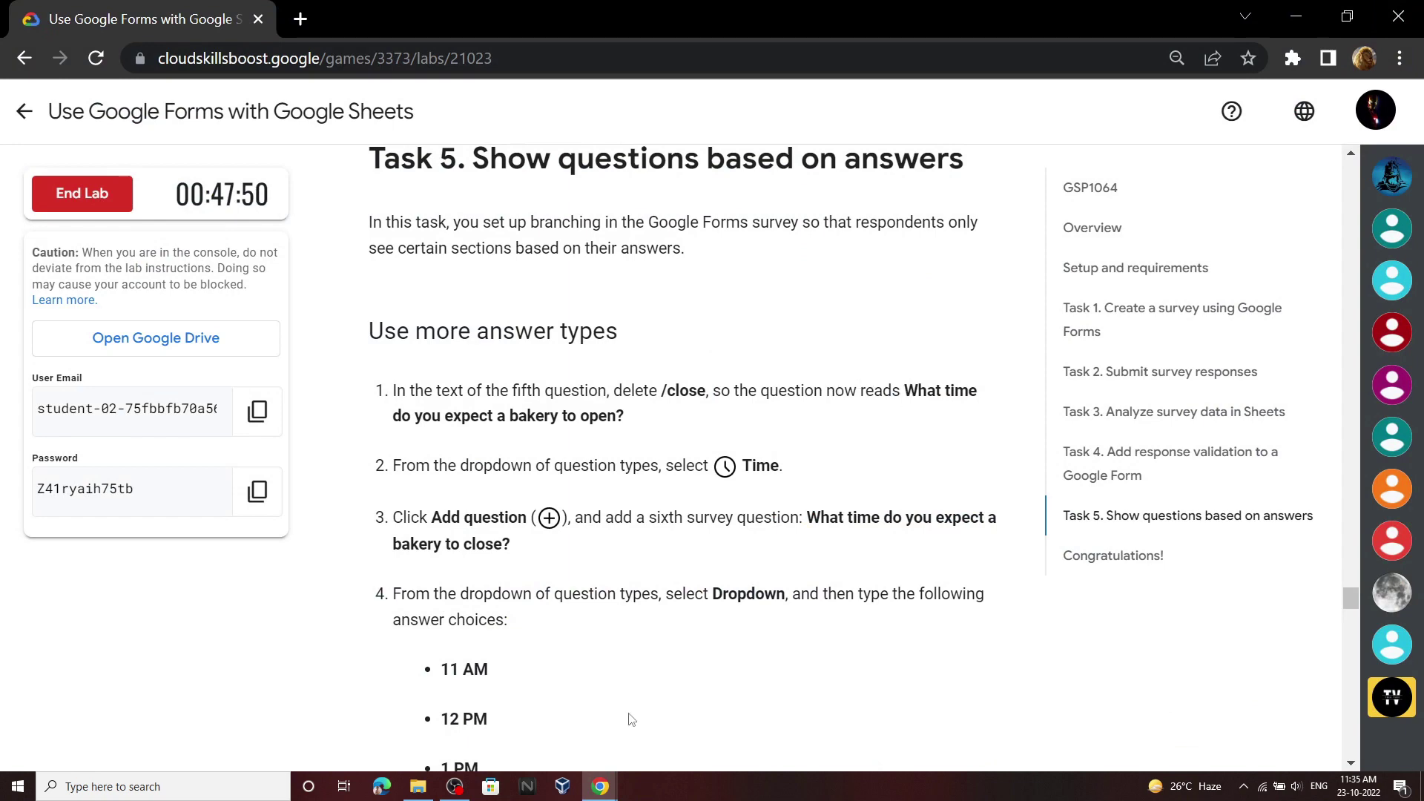
Reword the fifth question to 'What time do you expect a bakery to open?' as a Time question
mouse_move(599, 786)
left_click(519, 705)
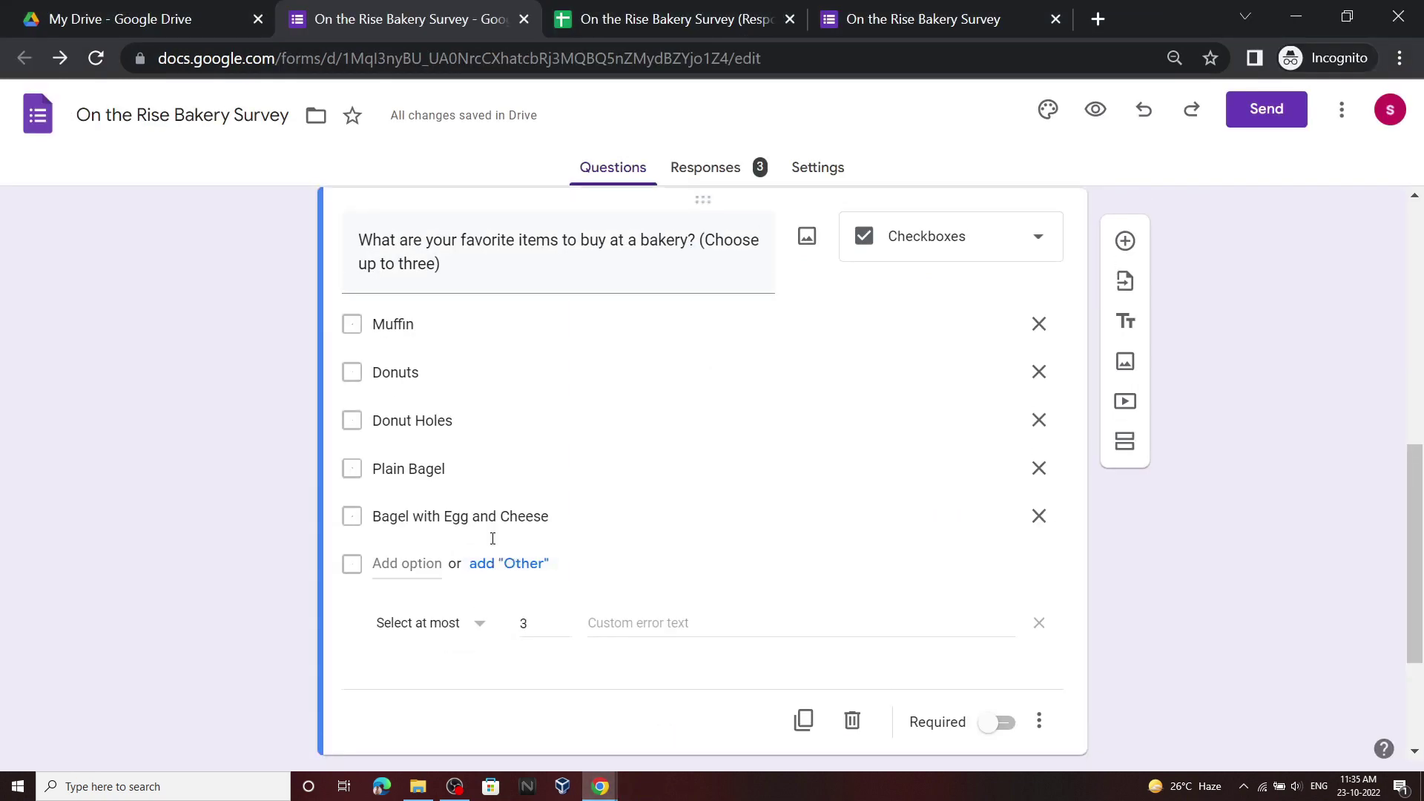
scroll(493, 542, "up", 5)
scroll(492, 541, "down", 7)
scroll(493, 541, "down", 1)
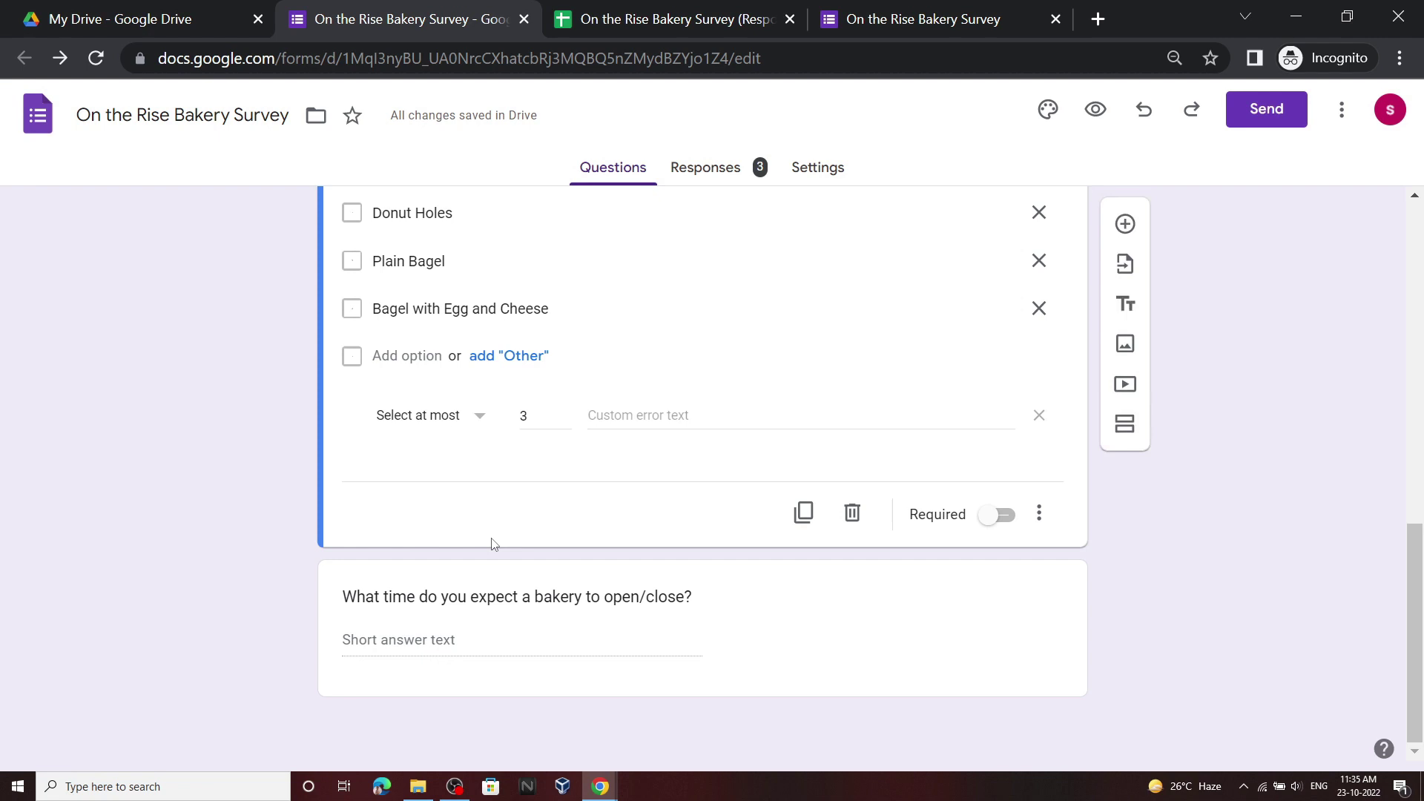
left_click(689, 638)
left_click(719, 508)
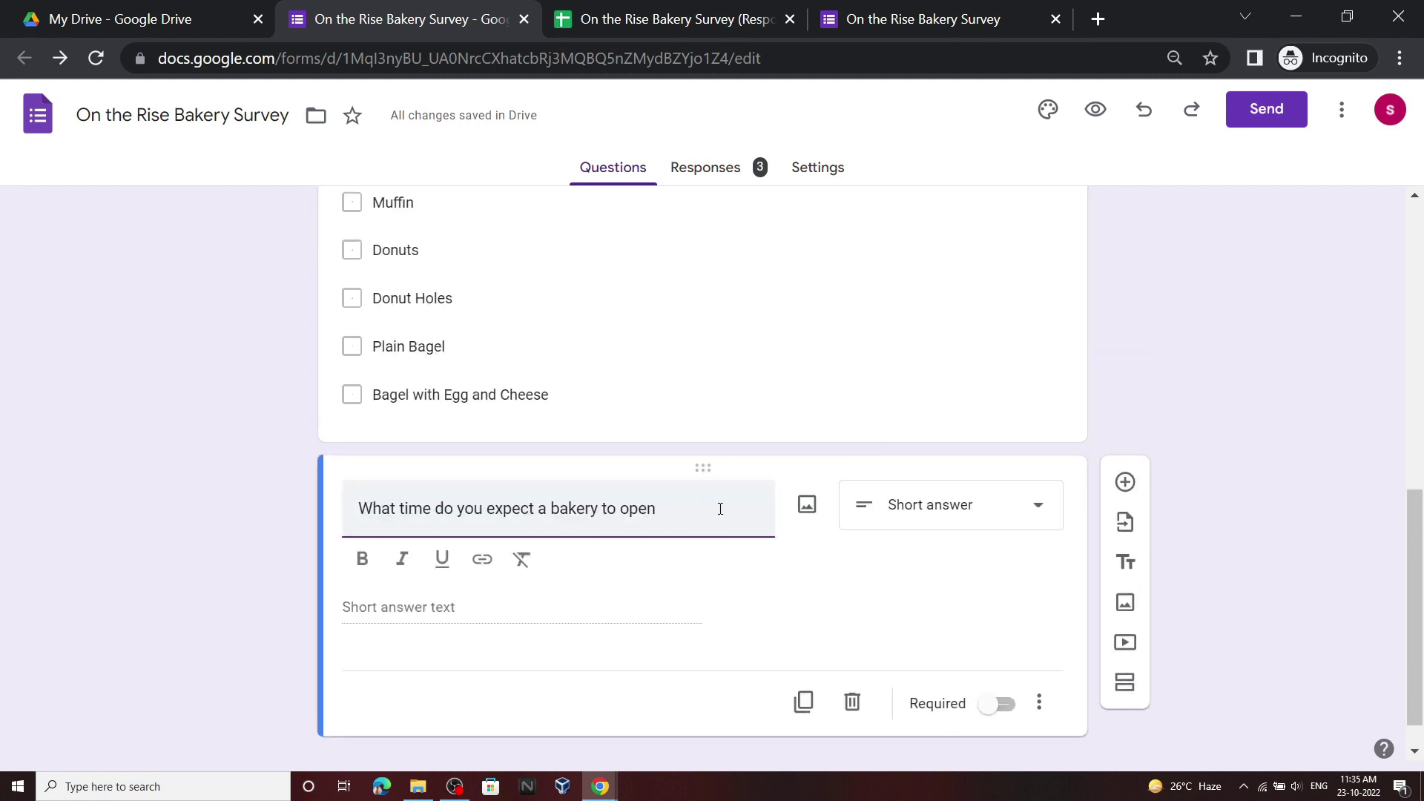
type("?")
left_click(889, 522)
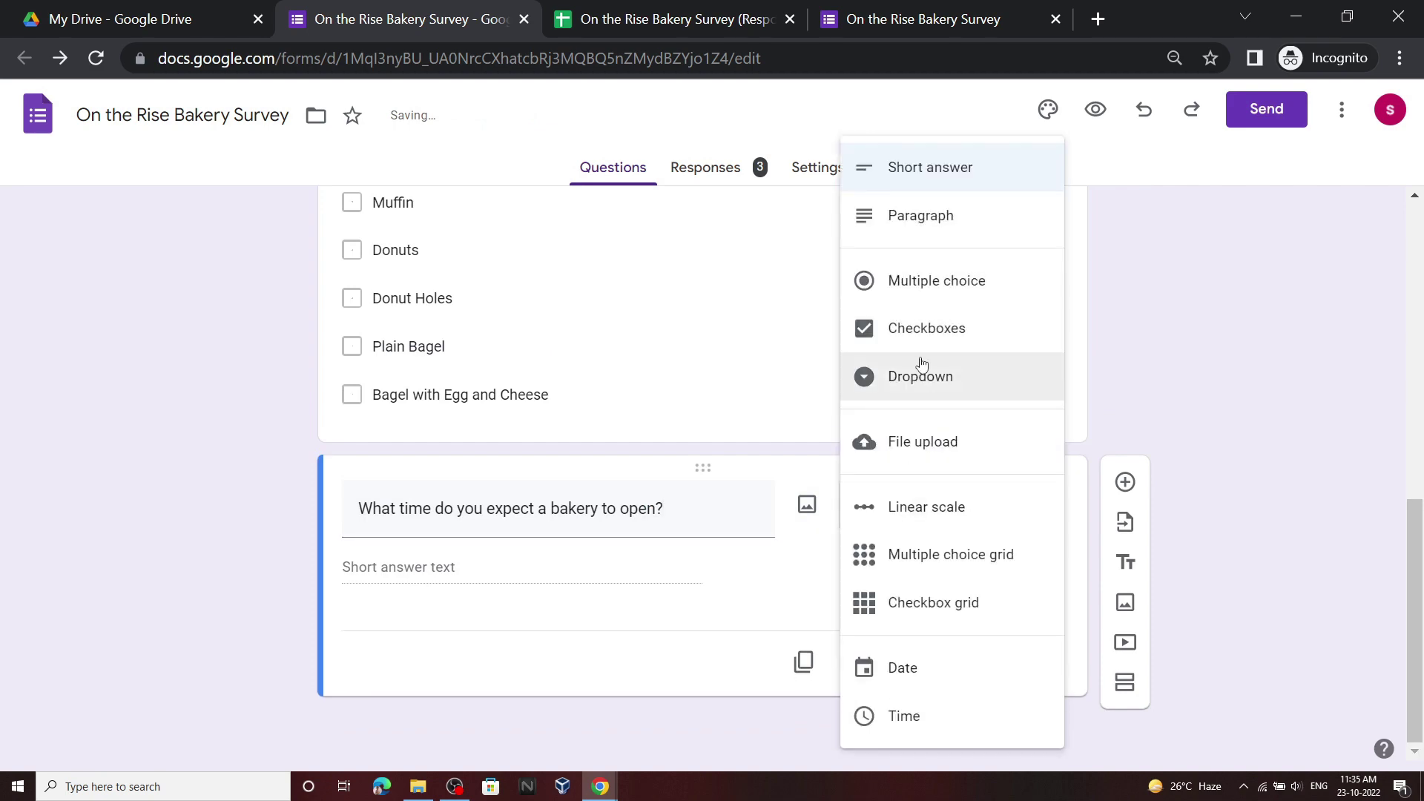
left_click(920, 716)
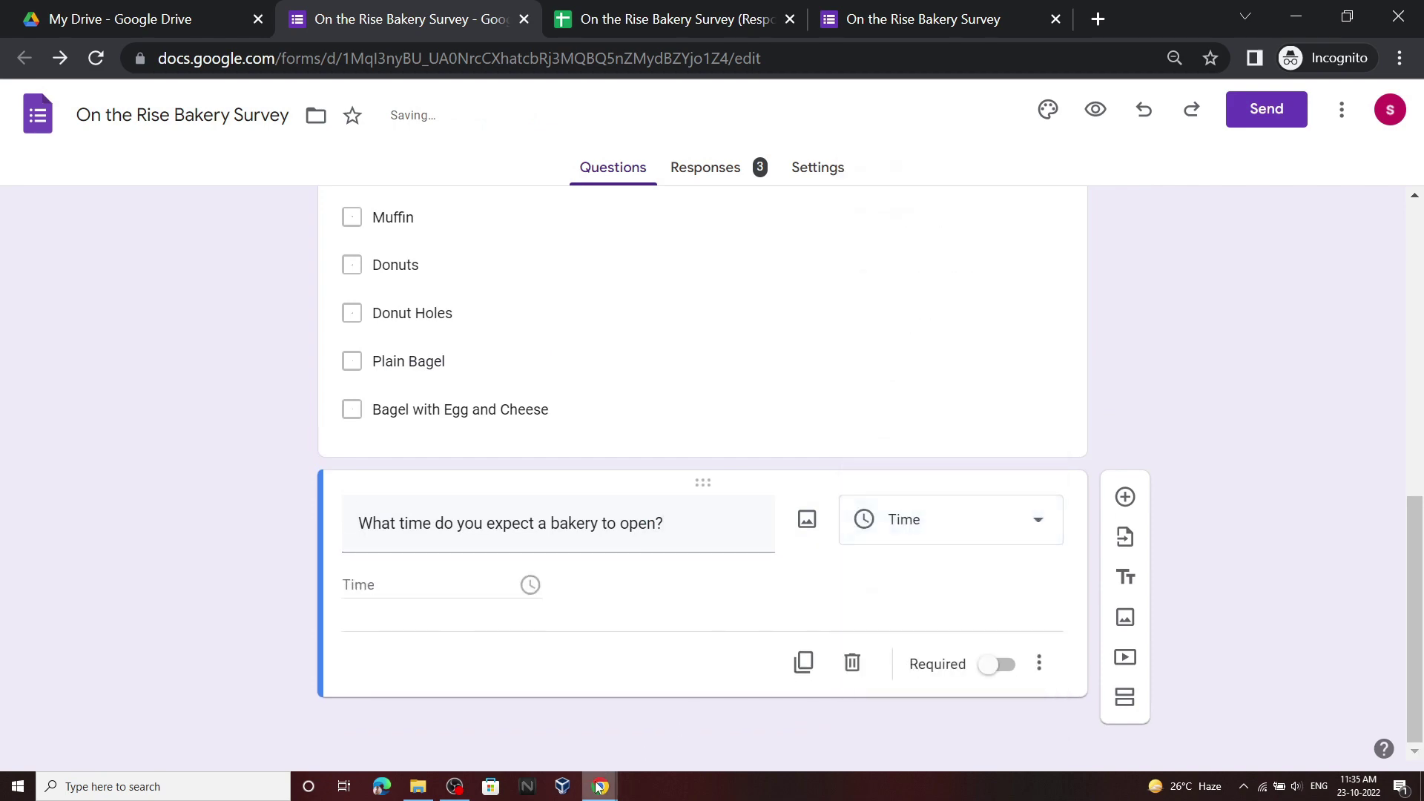
Copy the sixth question's closing-time wording from the lab instructions
left_click(533, 712)
scroll(675, 463, "down", 1)
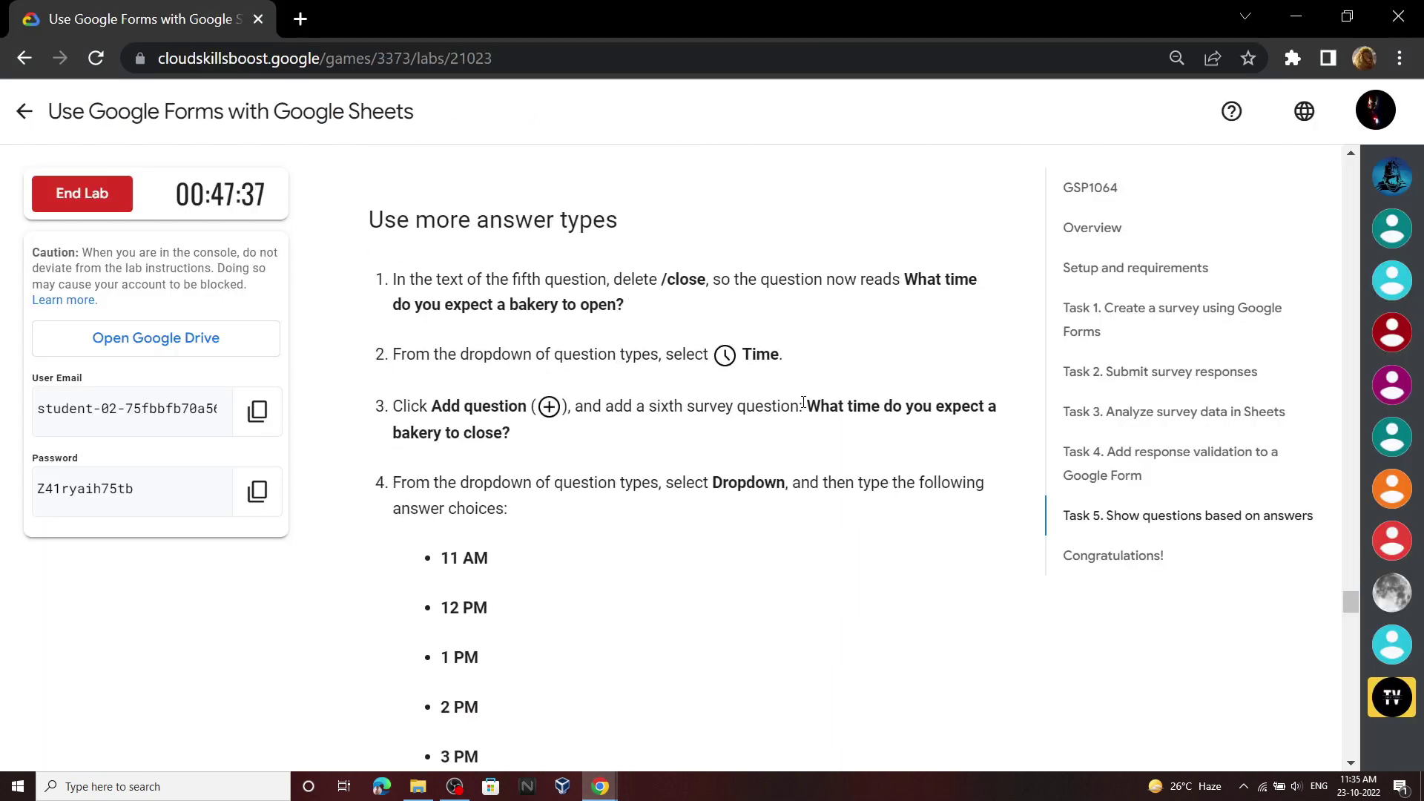
left_click_drag(807, 405, 828, 447)
key("ctrl+c")
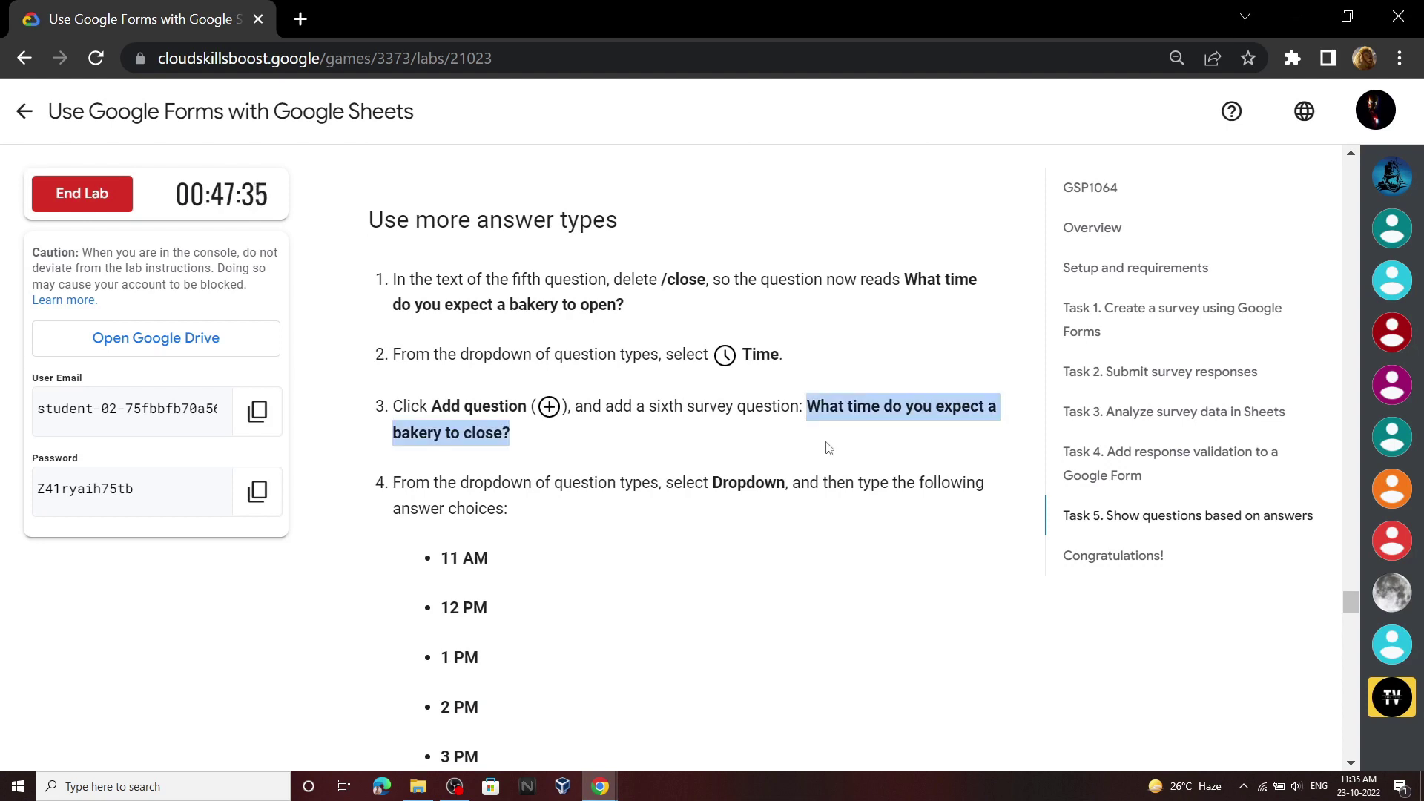
left_click(679, 715)
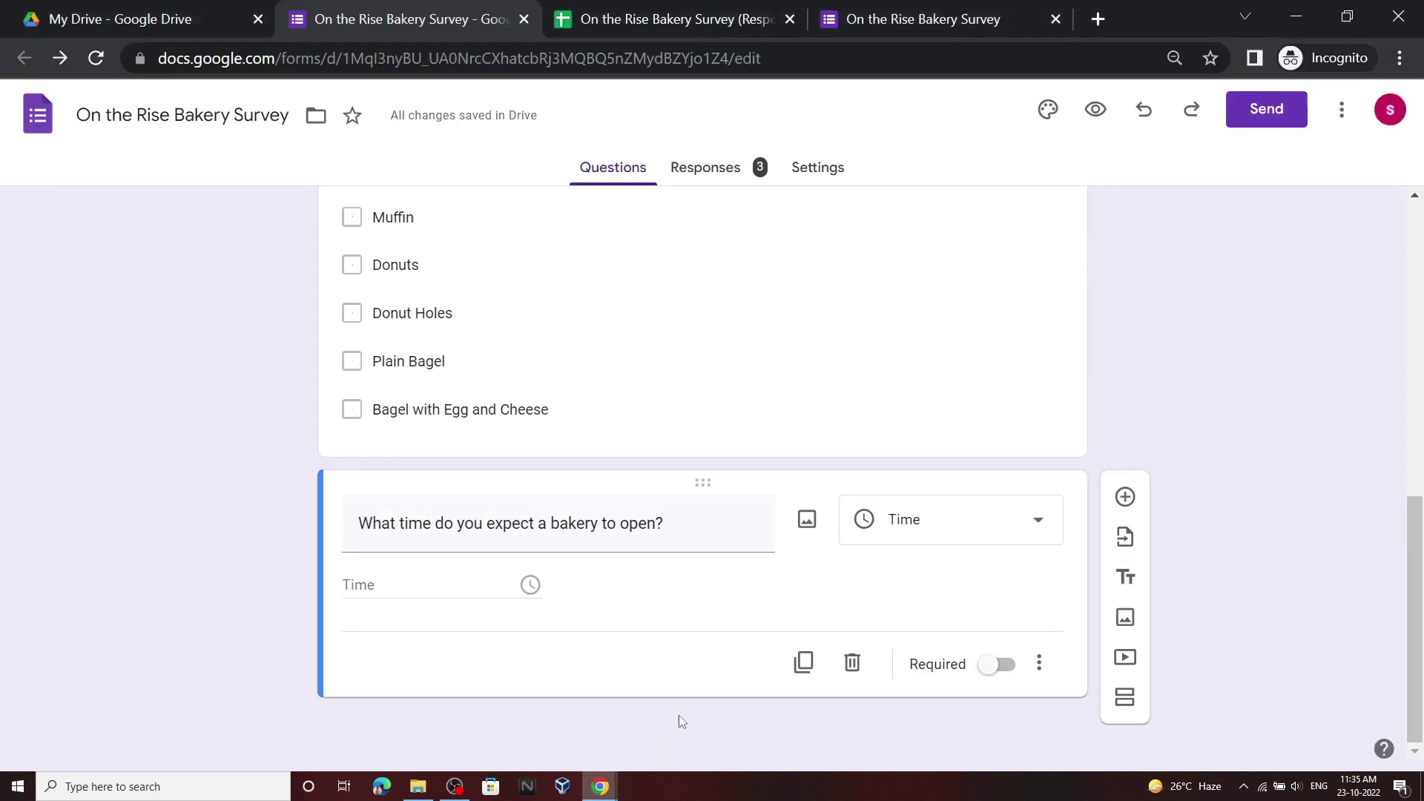
Add a new question with the closing-time wording and make it a Dropdown
left_click(1125, 497)
key("ctrl+v")
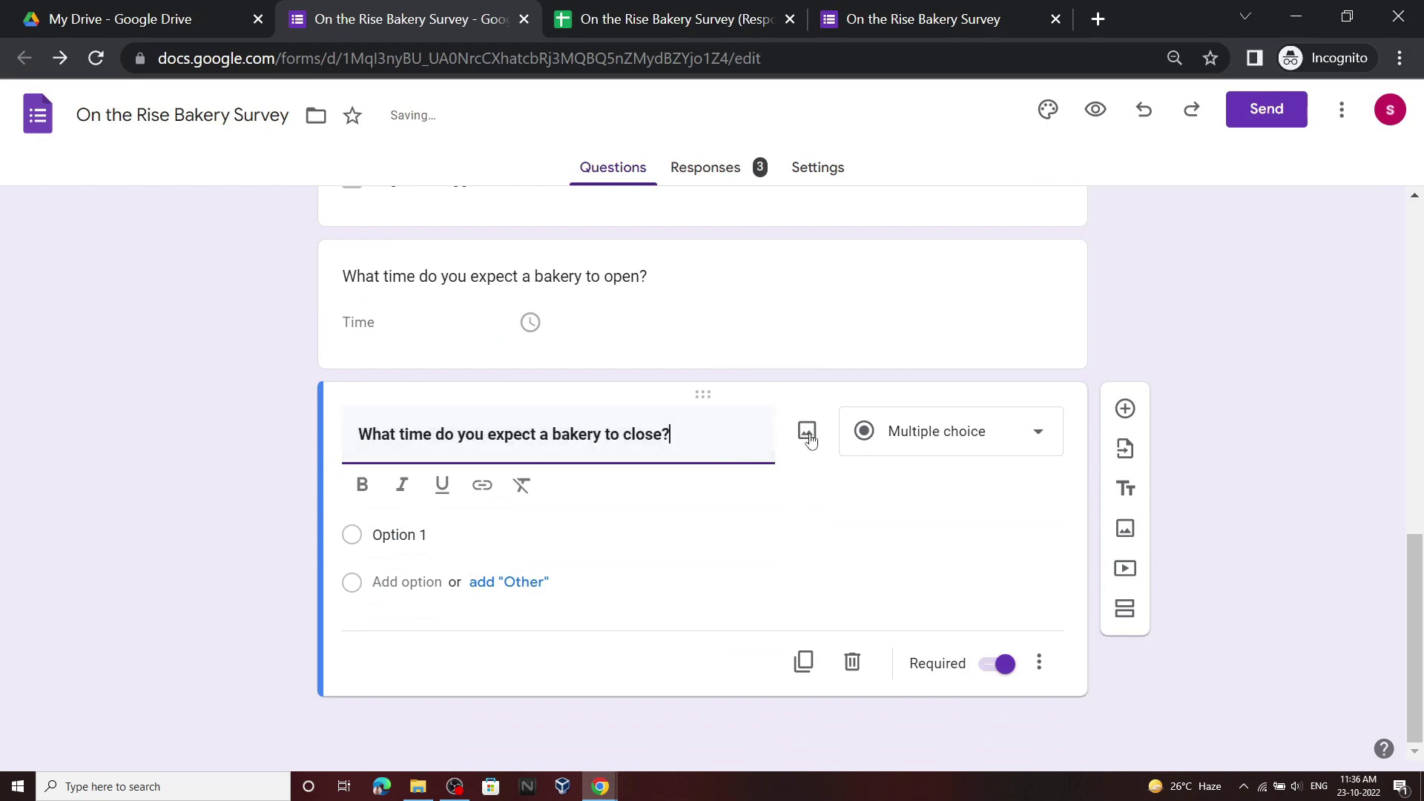
left_click(927, 439)
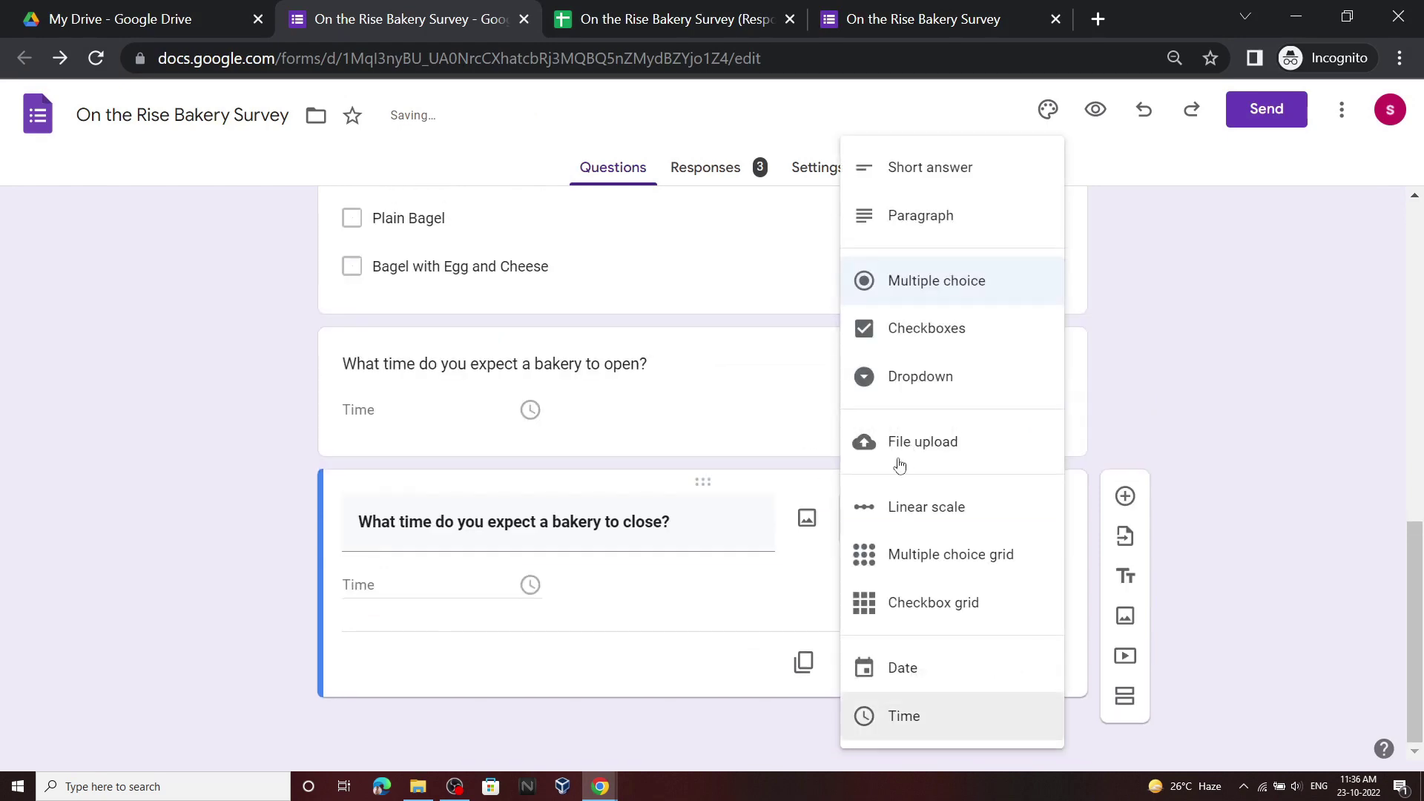
left_click(927, 372)
Add the dropdown choices 11 AM, 12 PM and 1 PM copied from the lab
left_click(682, 711)
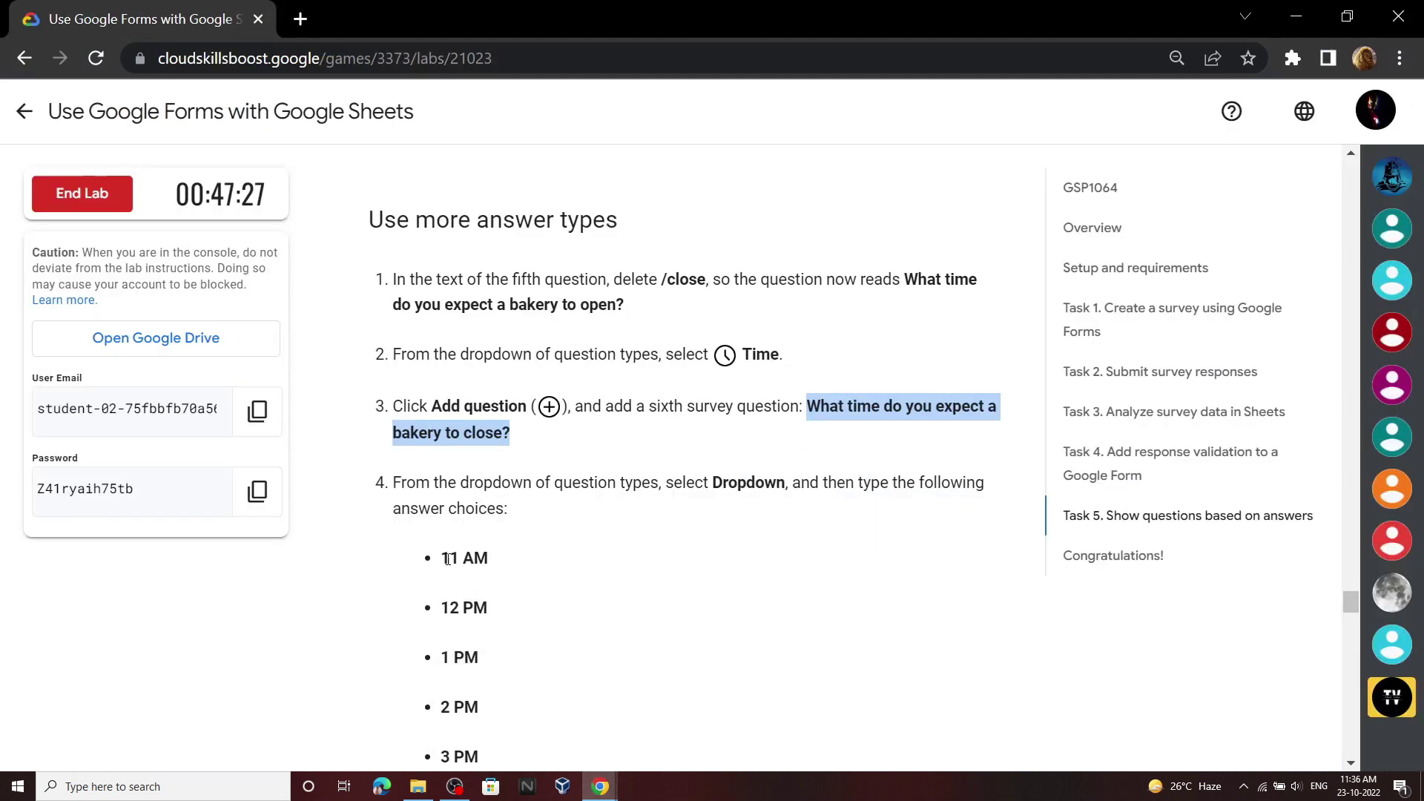
left_click_drag(442, 561, 528, 565)
key("ctrl+c")
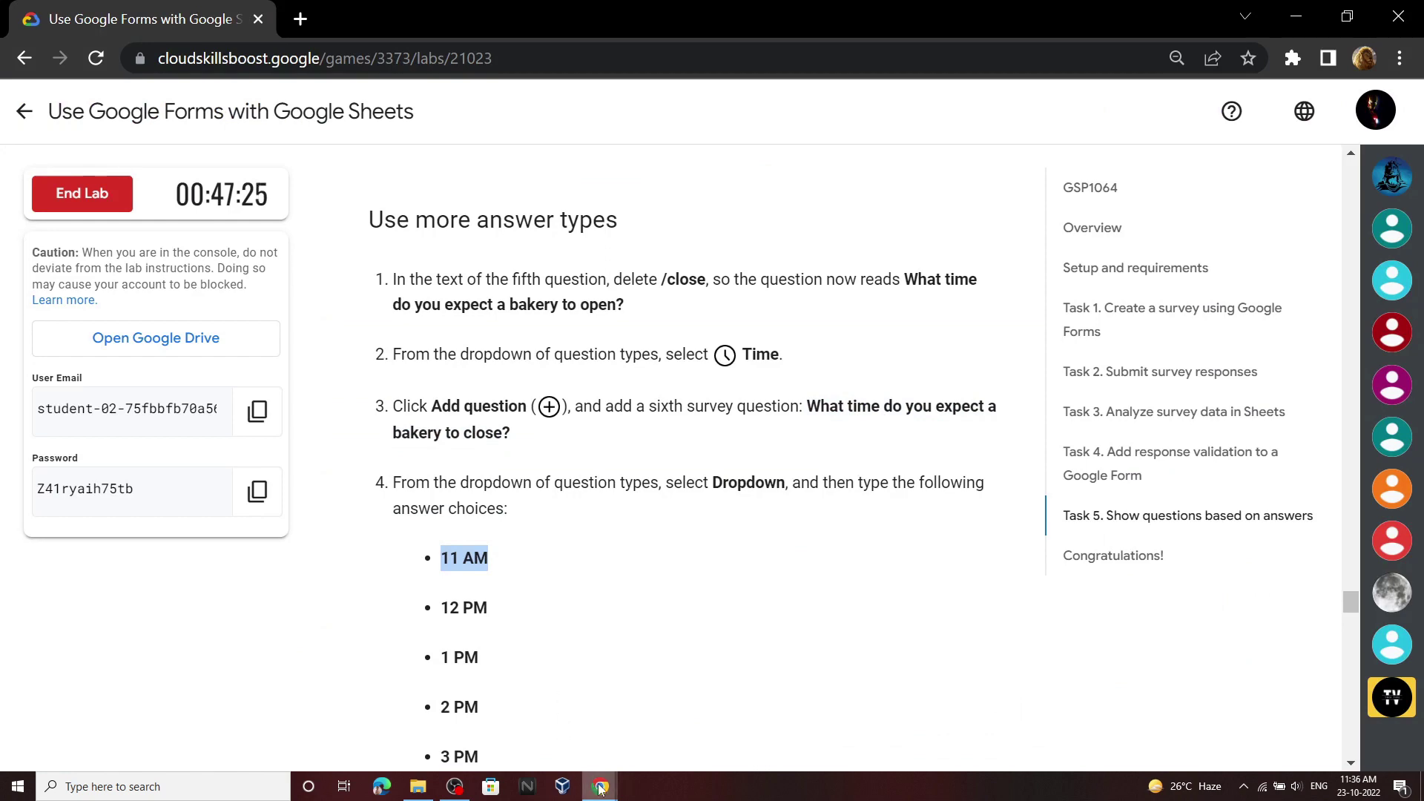
left_click(682, 712)
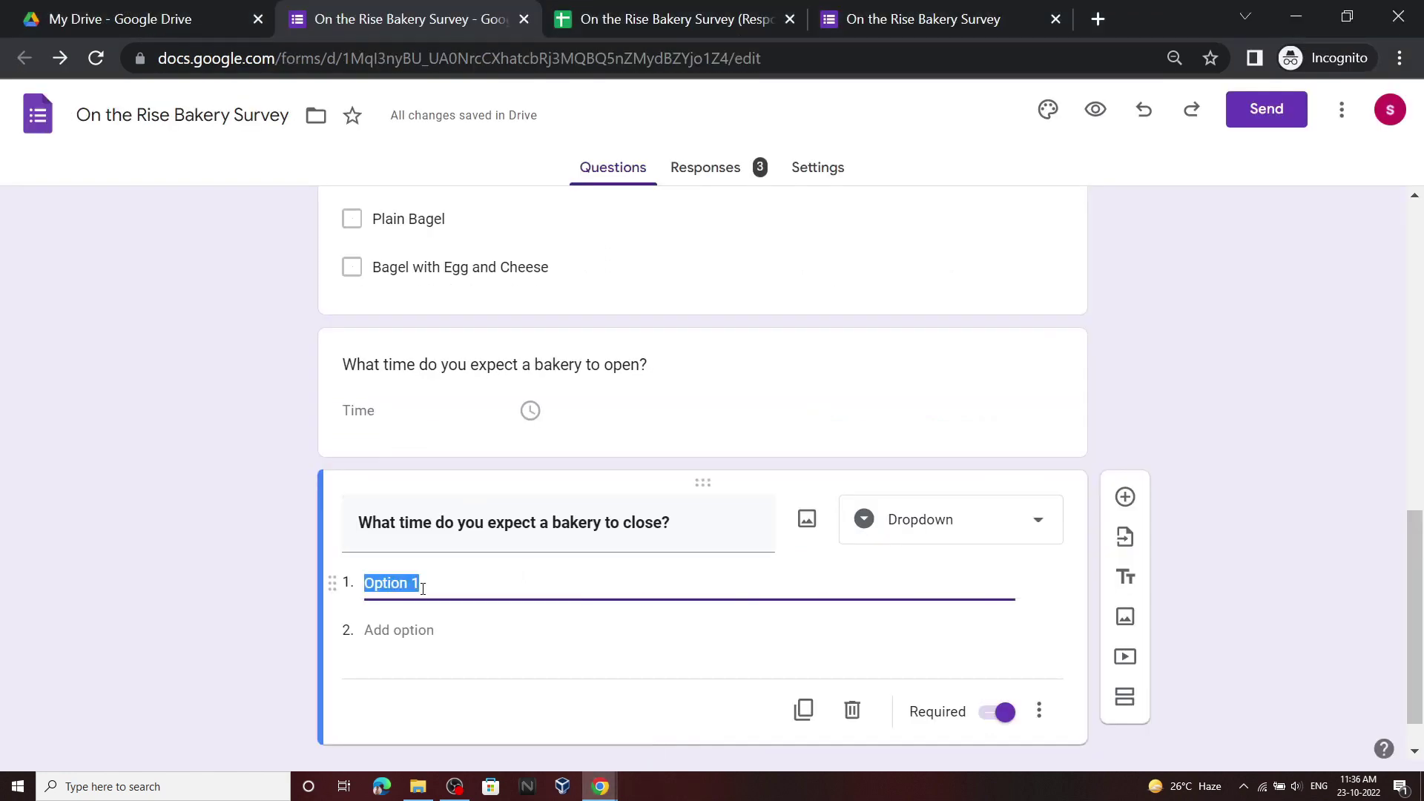
key("ctrl+v")
mouse_move(599, 786)
left_click(542, 712)
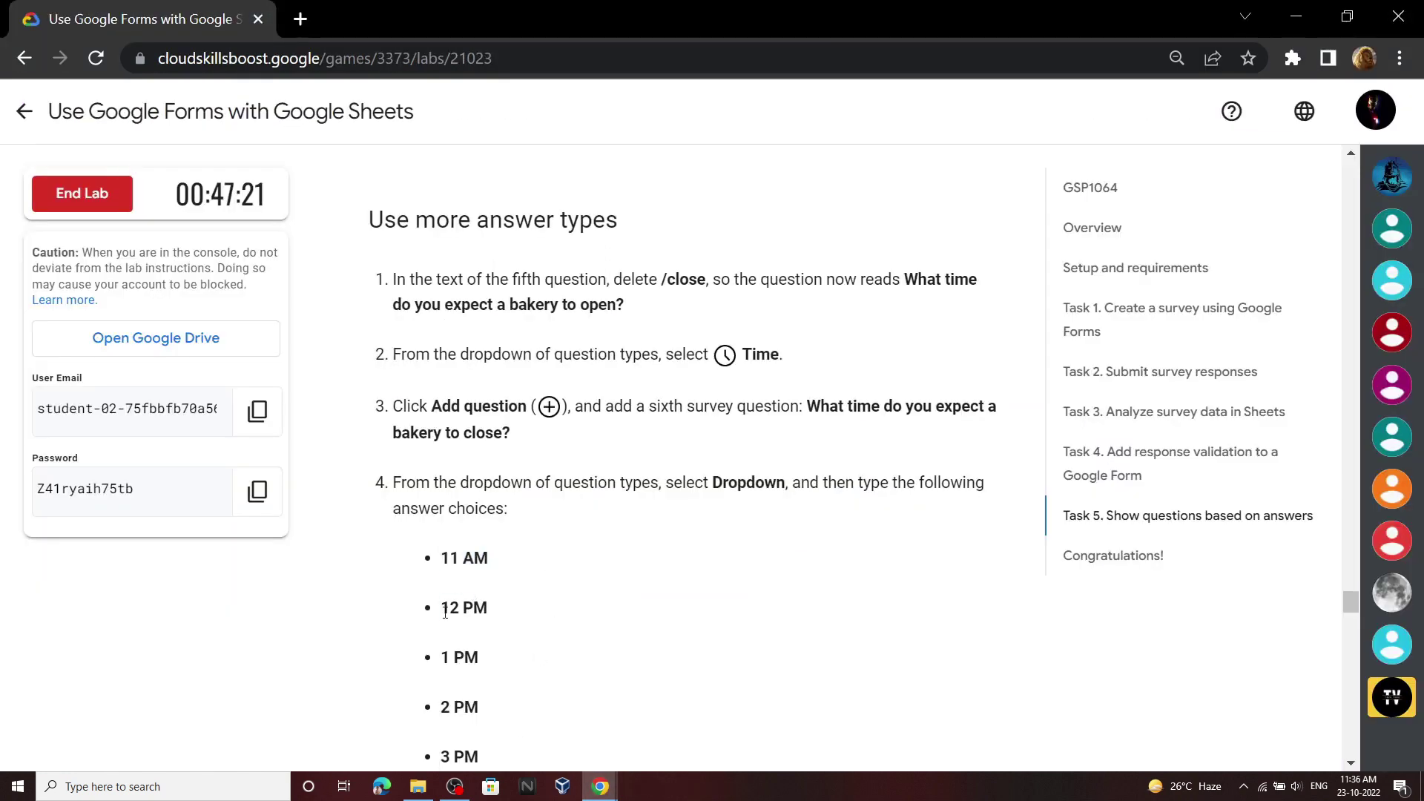
left_click_drag(442, 610, 531, 617)
key("ctrl+c")
left_click(682, 712)
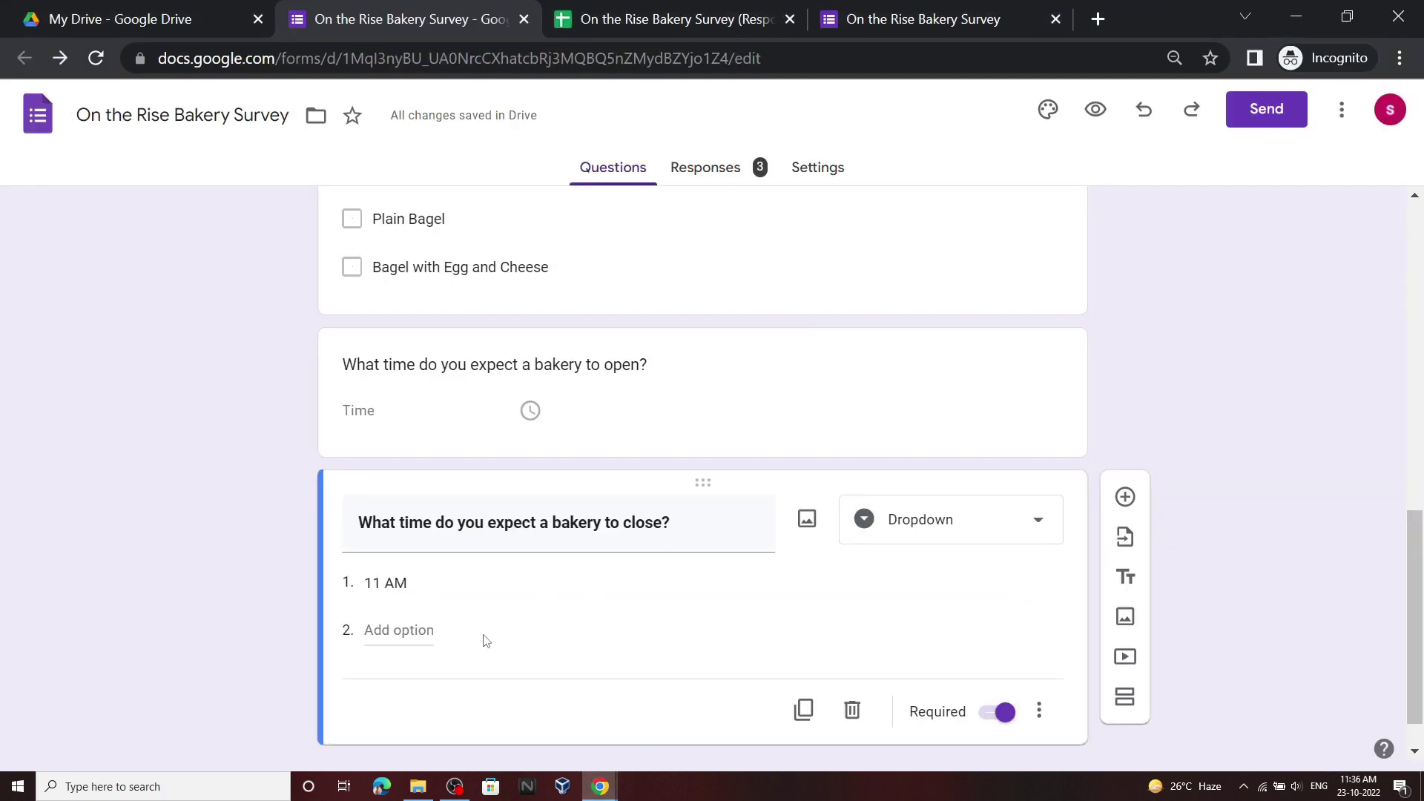
left_click(426, 629)
key("ctrl+v")
mouse_move(599, 786)
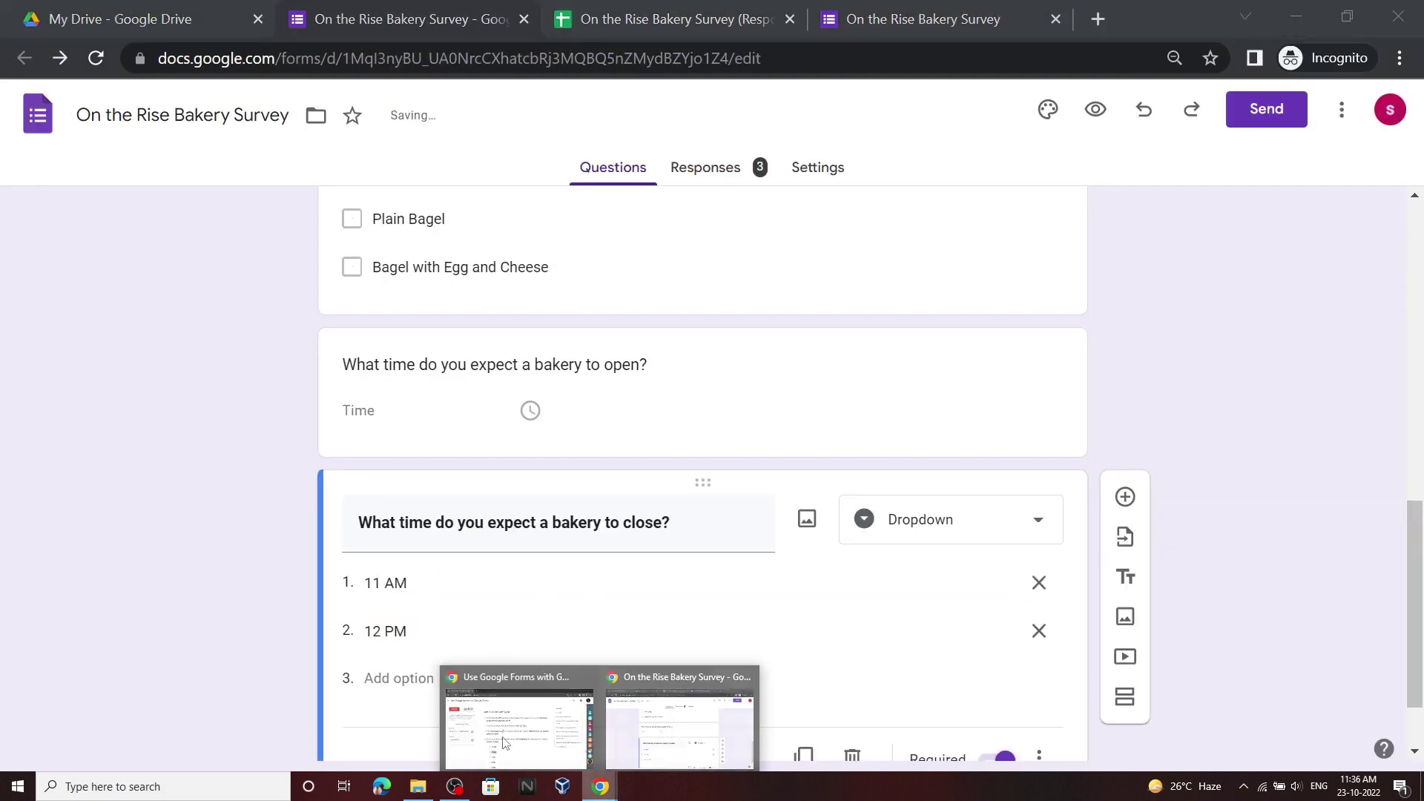
left_click(522, 715)
left_click_drag(440, 547, 495, 552)
key("ctrl+c")
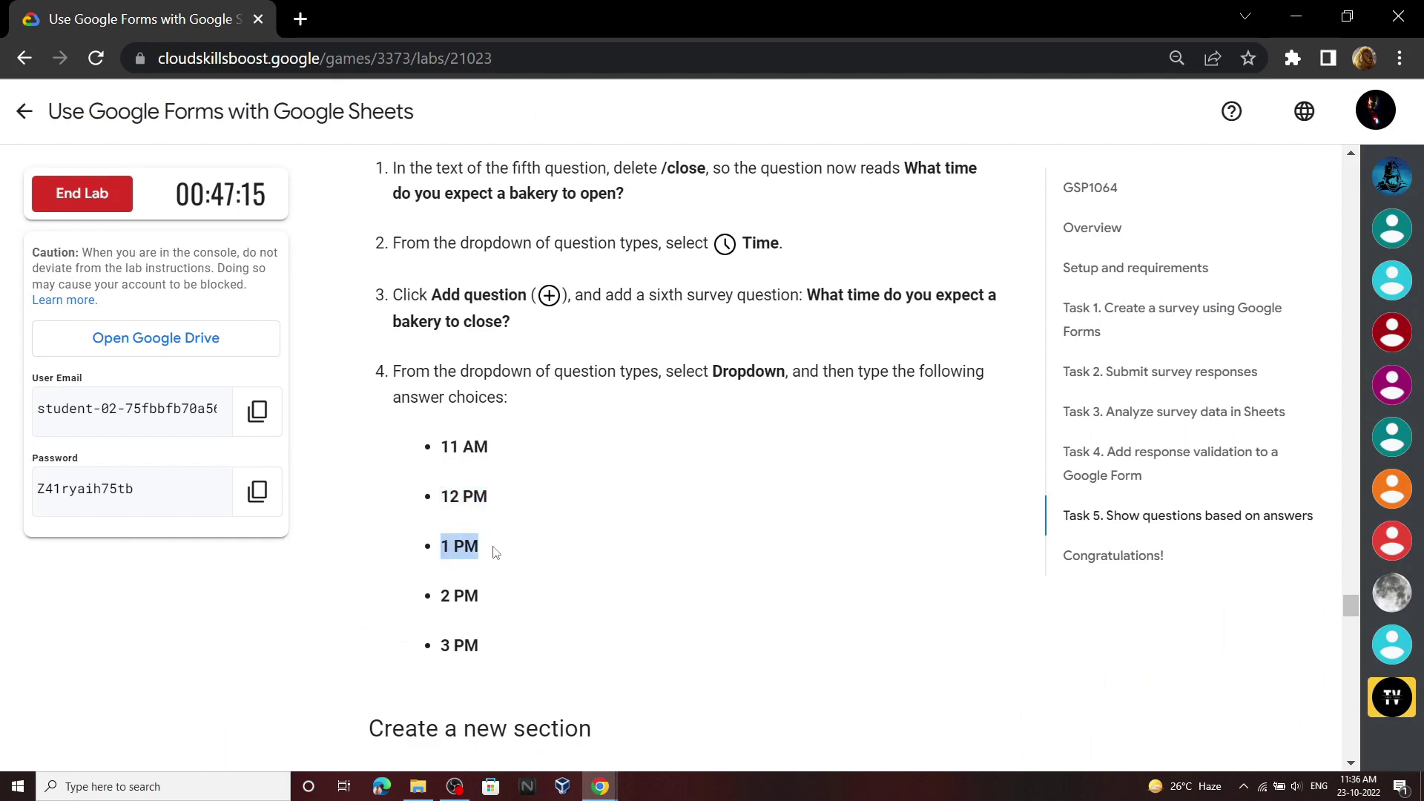
left_click(504, 705)
left_click(457, 678)
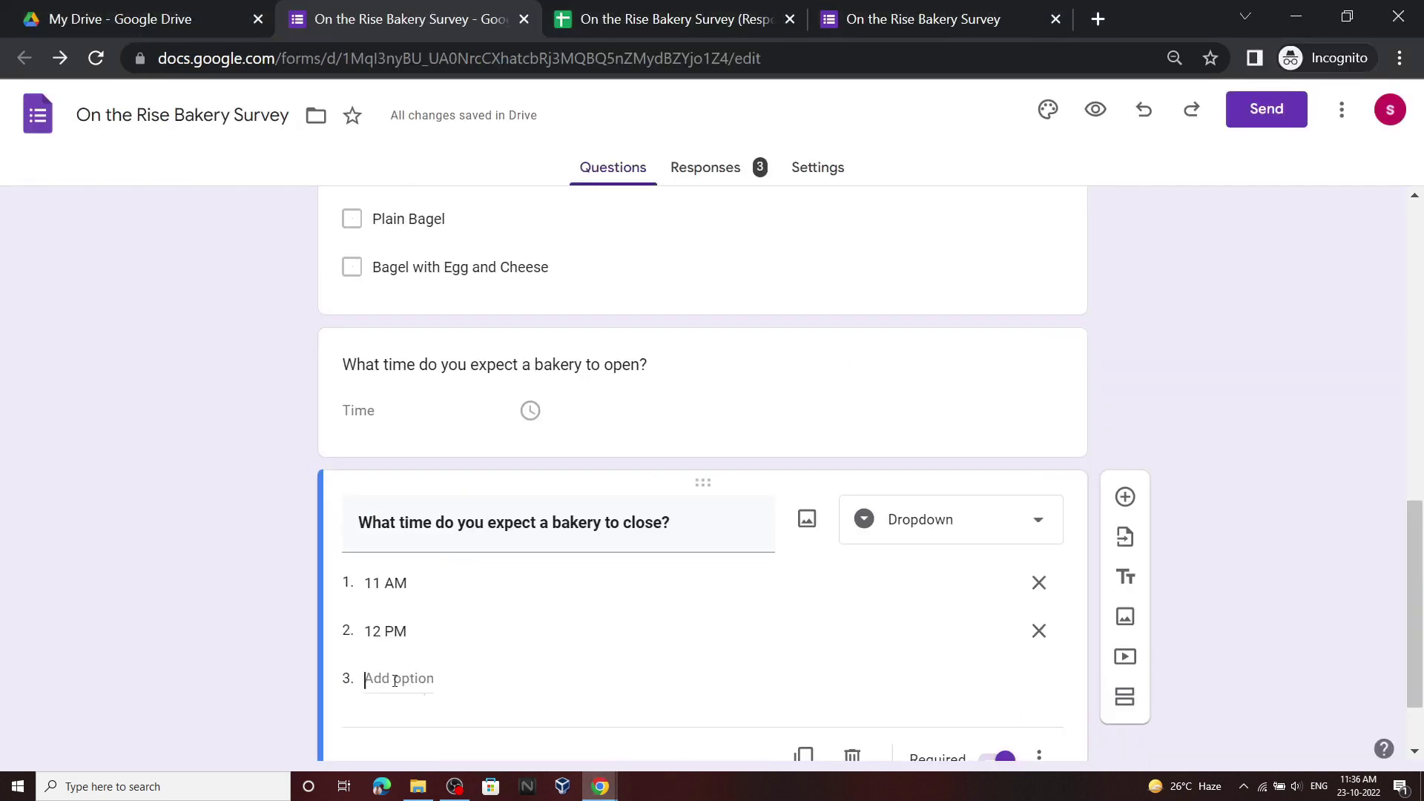
key("ctrl+v")
Add the remaining dropdown choices 2 PM and 3 PM
mouse_move(599, 786)
left_click(523, 716)
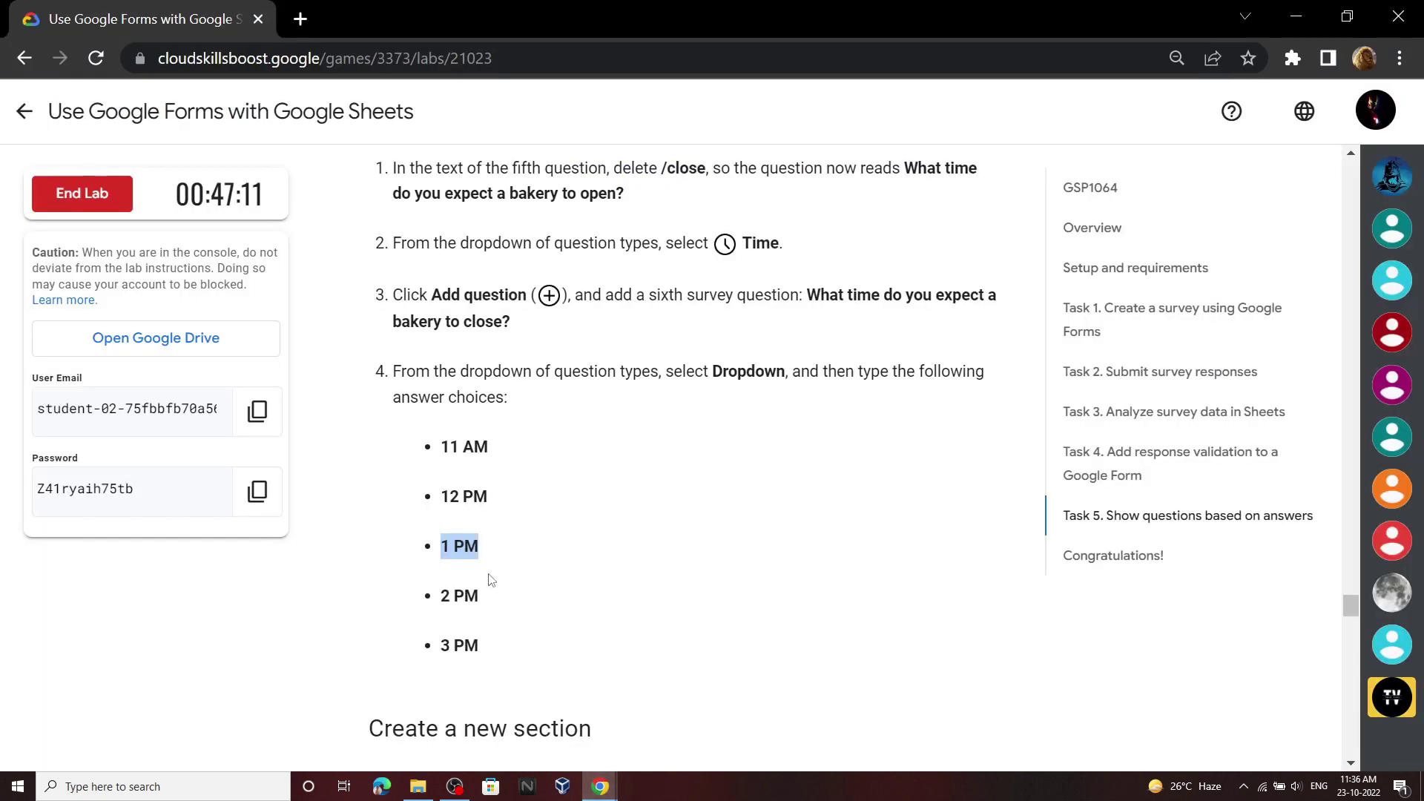
left_click(442, 595)
left_click(601, 786)
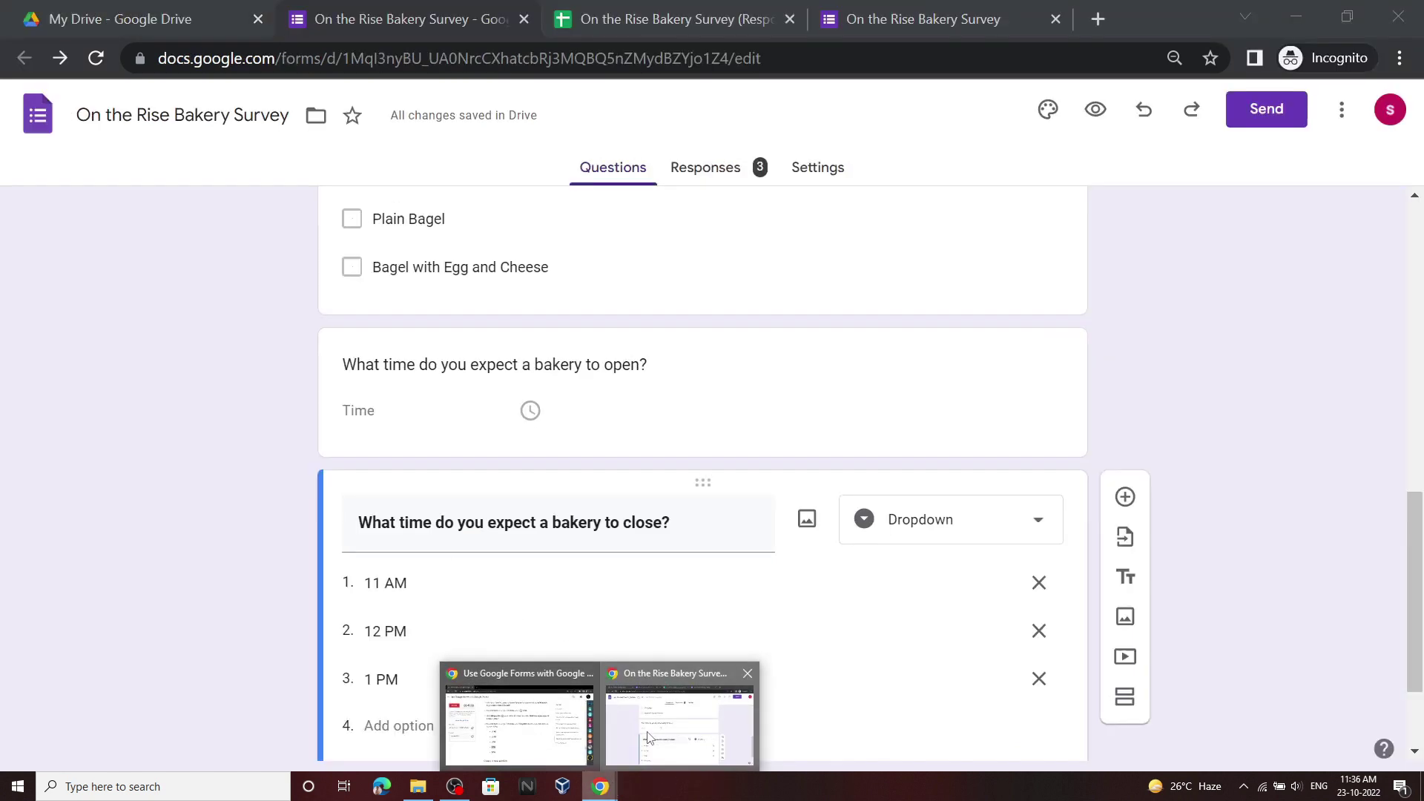
left_click(505, 700)
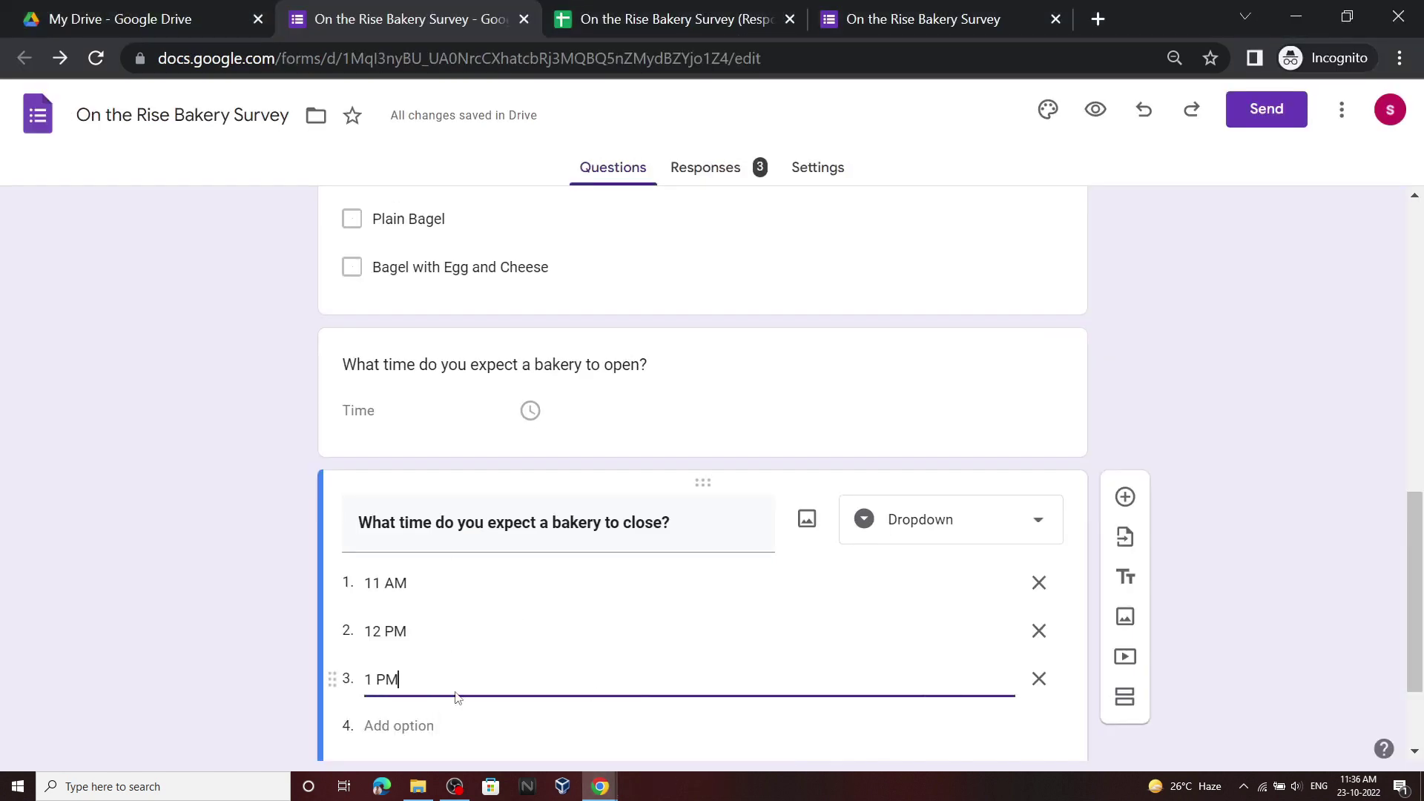
left_click(418, 723)
type("2 PM")
scroll(516, 628, "down", 3)
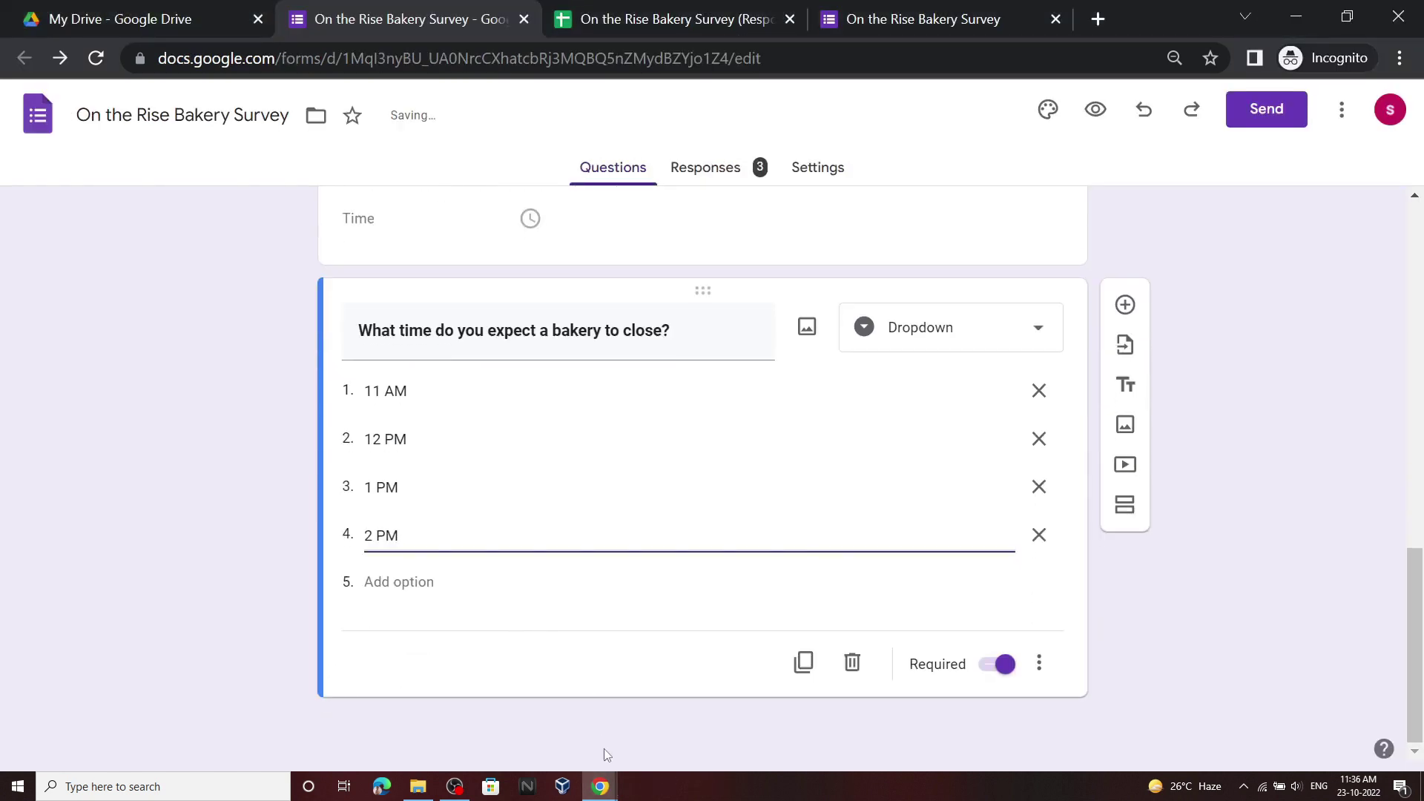
left_click(601, 786)
left_click(522, 715)
left_click(437, 649)
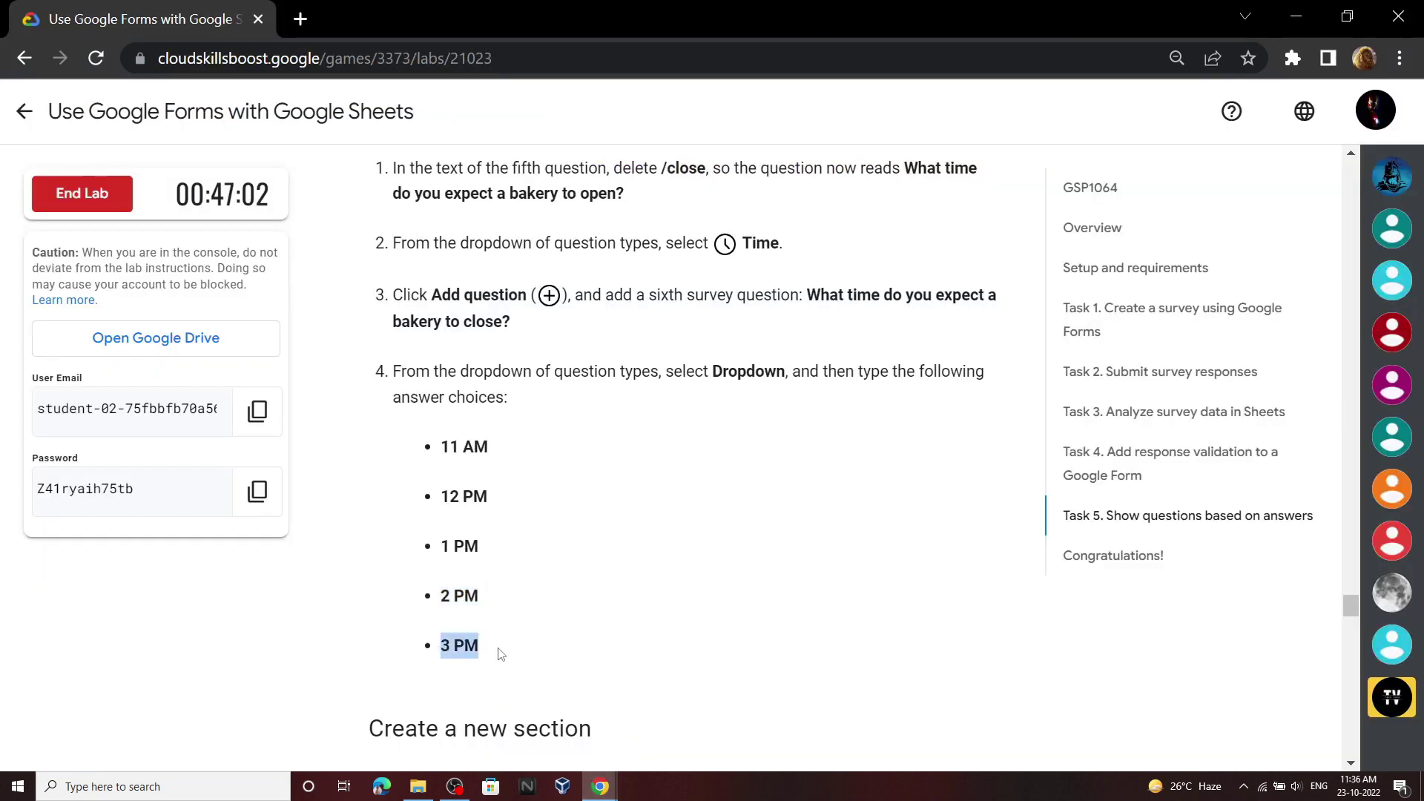
left_click(601, 786)
left_click(511, 705)
left_click(419, 583)
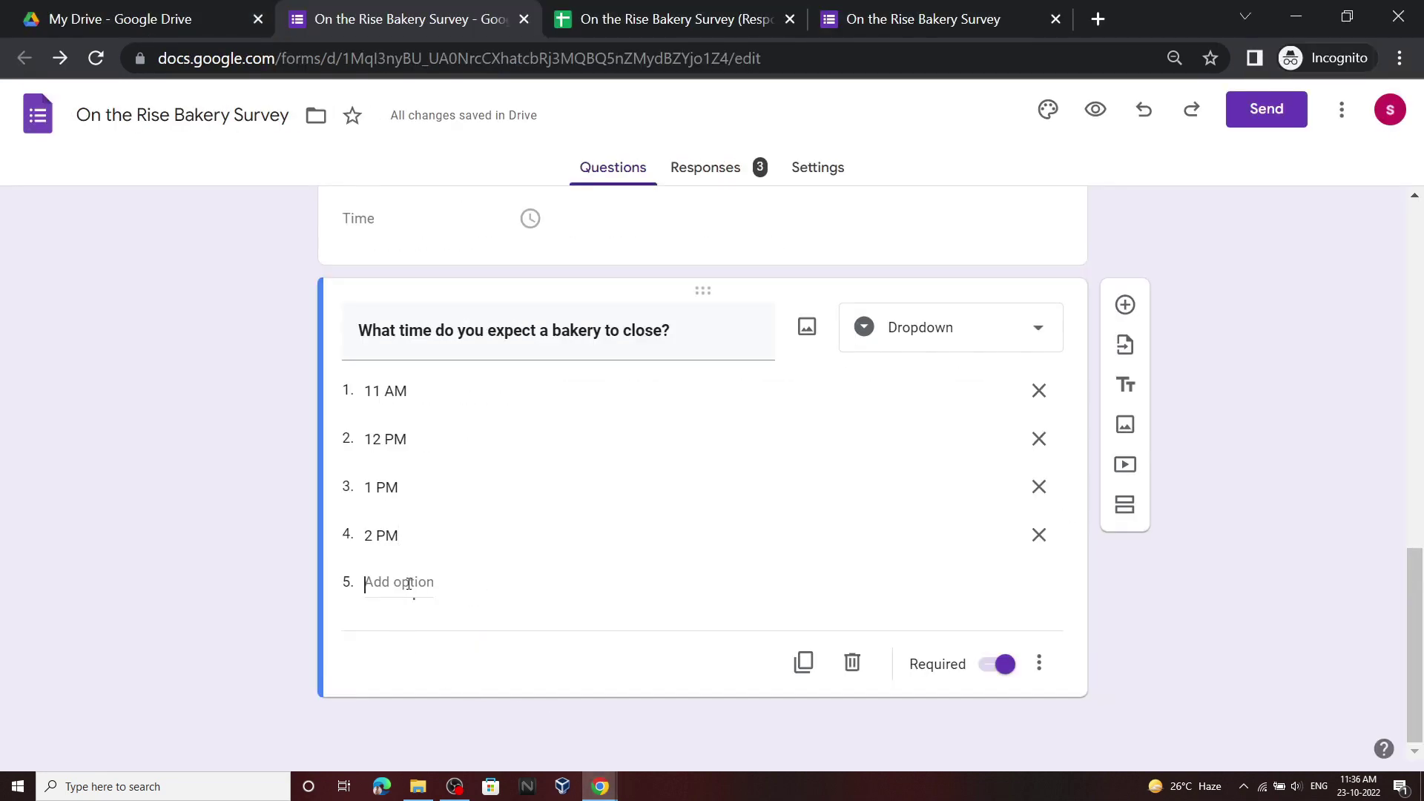
type("3 PM")
Copy the section title 'Afternoon Treats' from the lab instructions
left_click(523, 712)
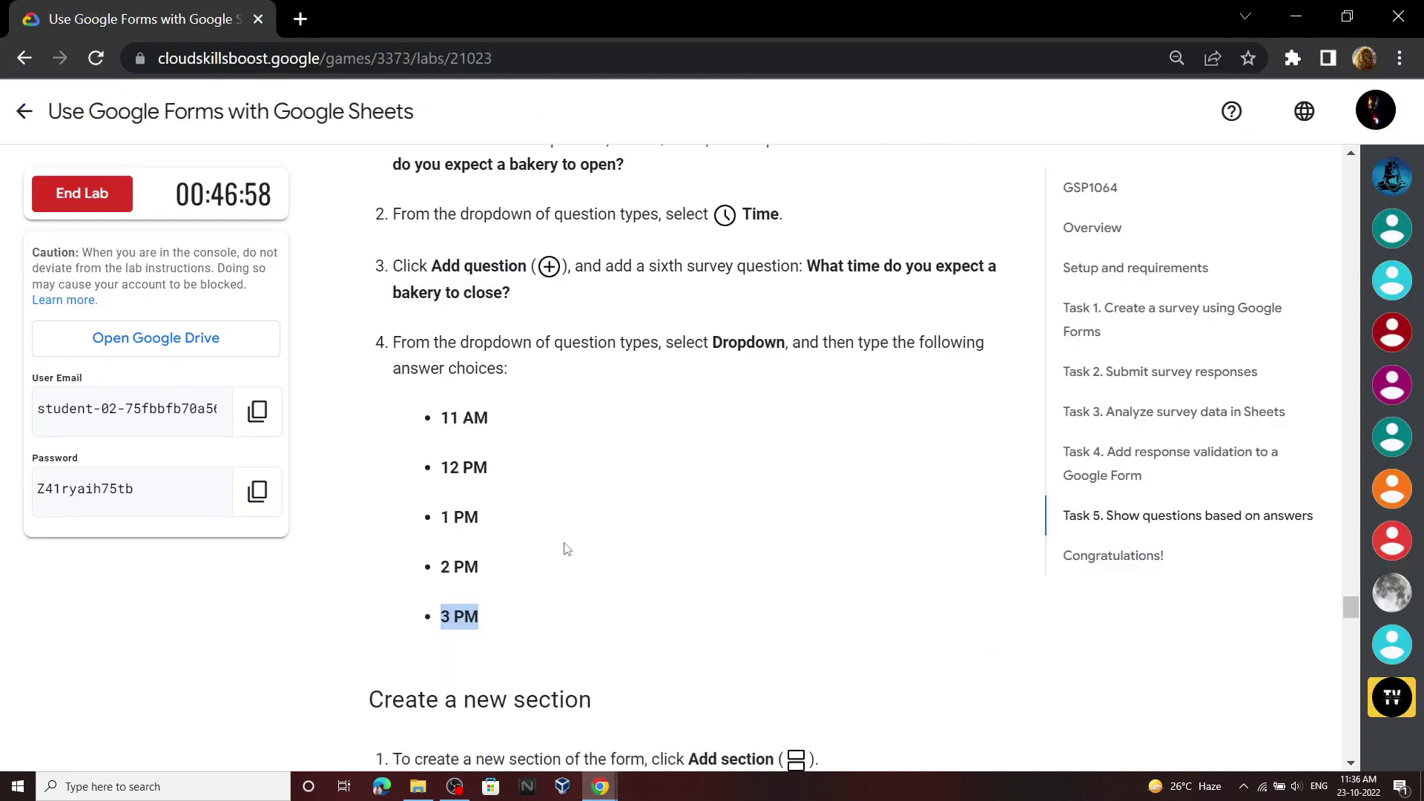
scroll(579, 530, "down", 4)
scroll(627, 478, "down", 1)
scroll(627, 479, "down", 1)
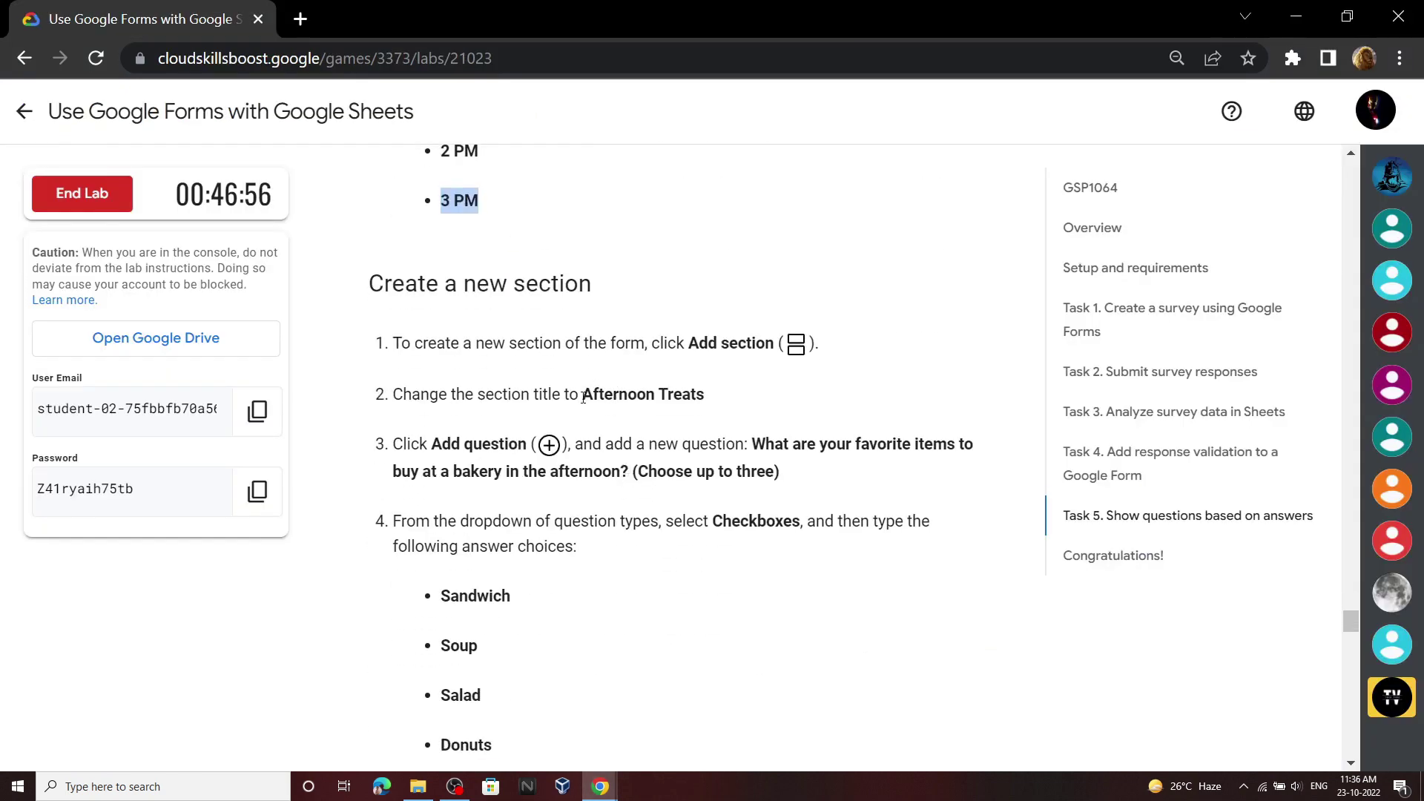
left_click_drag(584, 398, 691, 400)
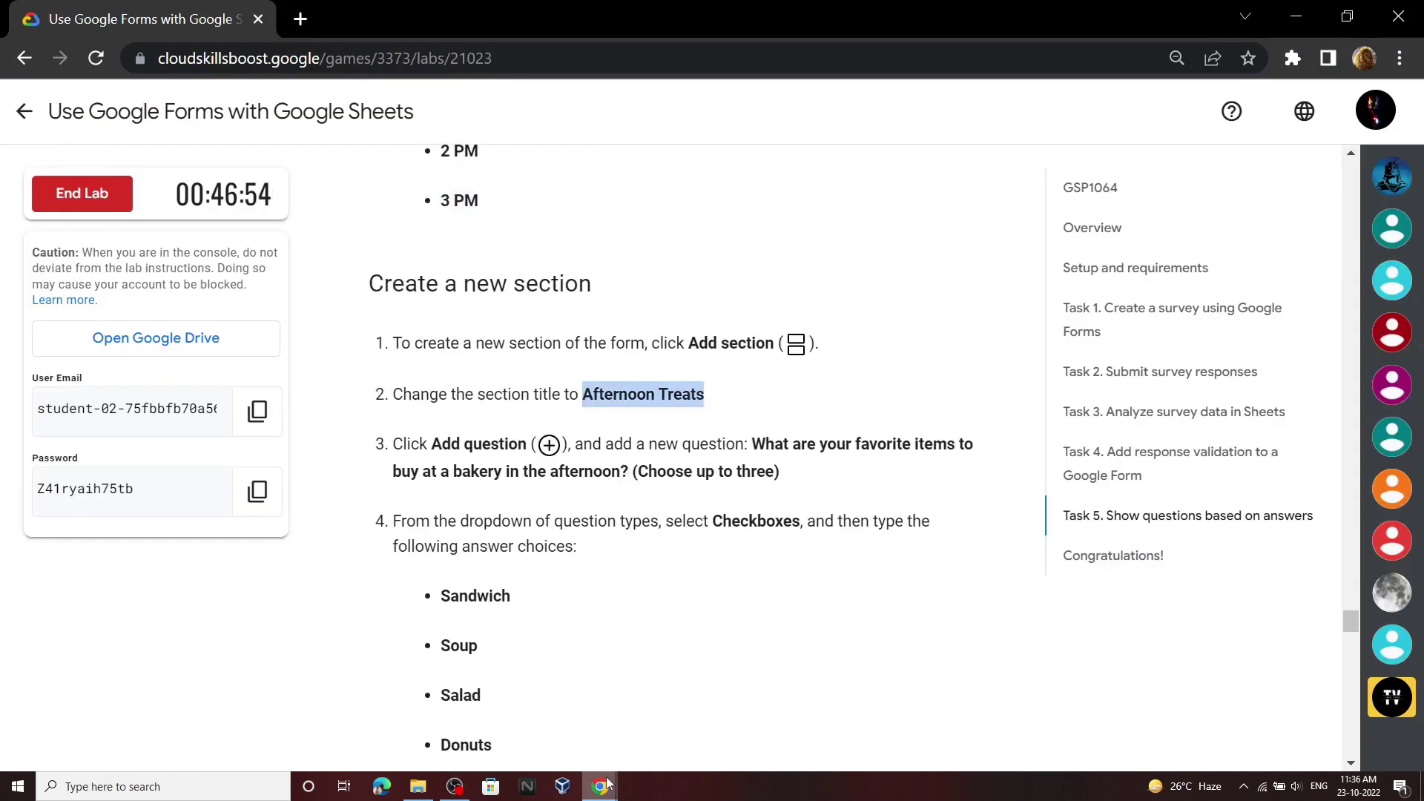
left_click(652, 719)
Add a second section titled 'Afternoon Treats'
left_click(1125, 504)
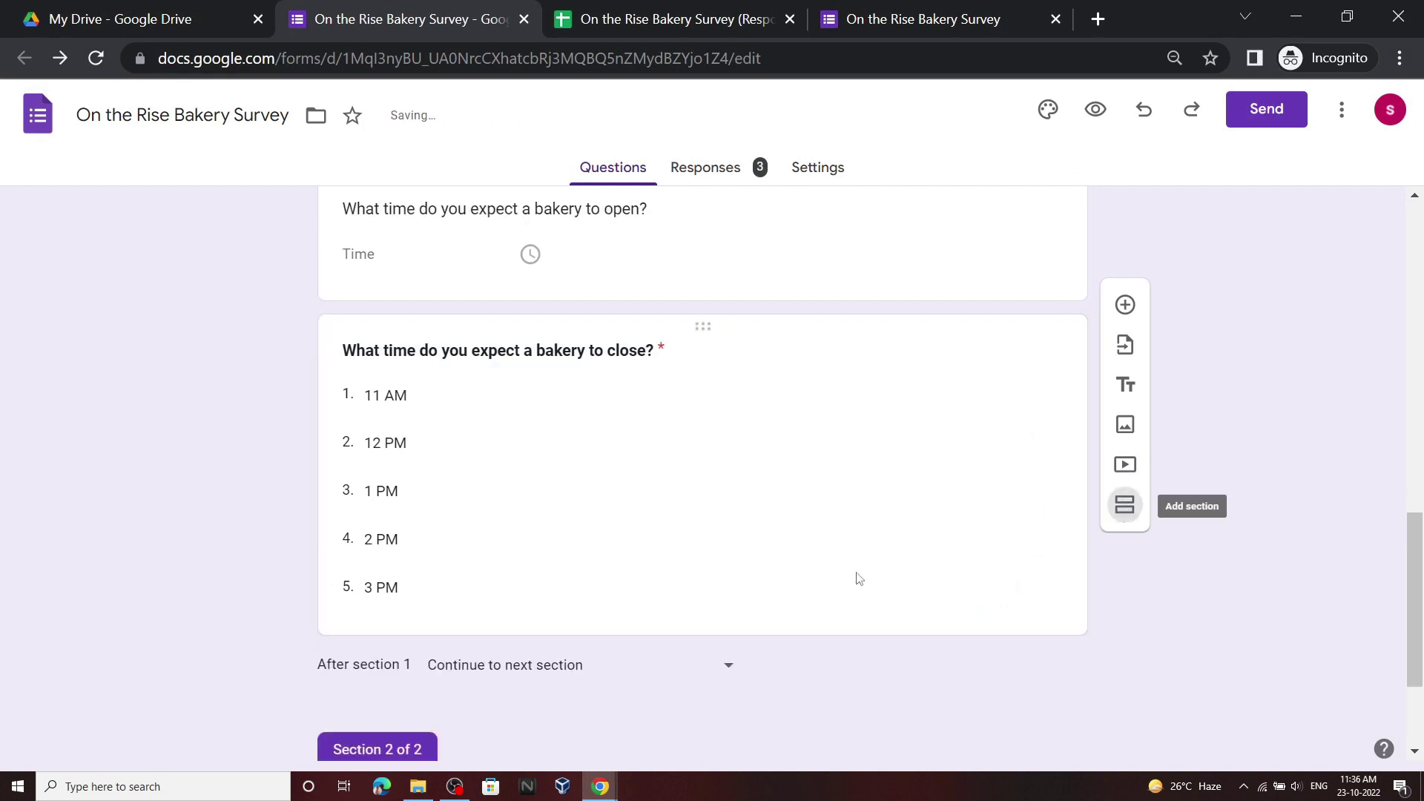
left_click(446, 618)
type("Afternoon Treats")
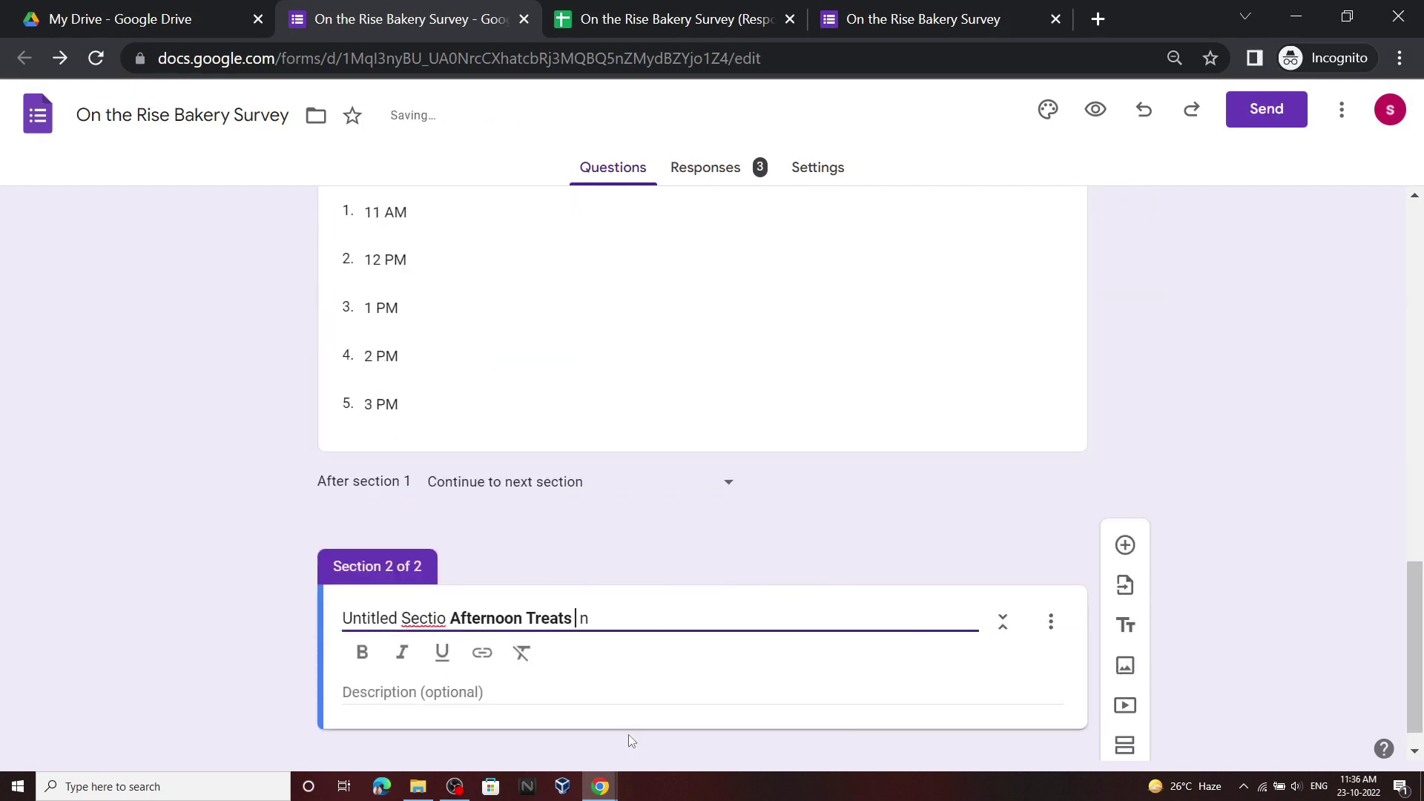
left_click_drag(620, 614, 353, 604)
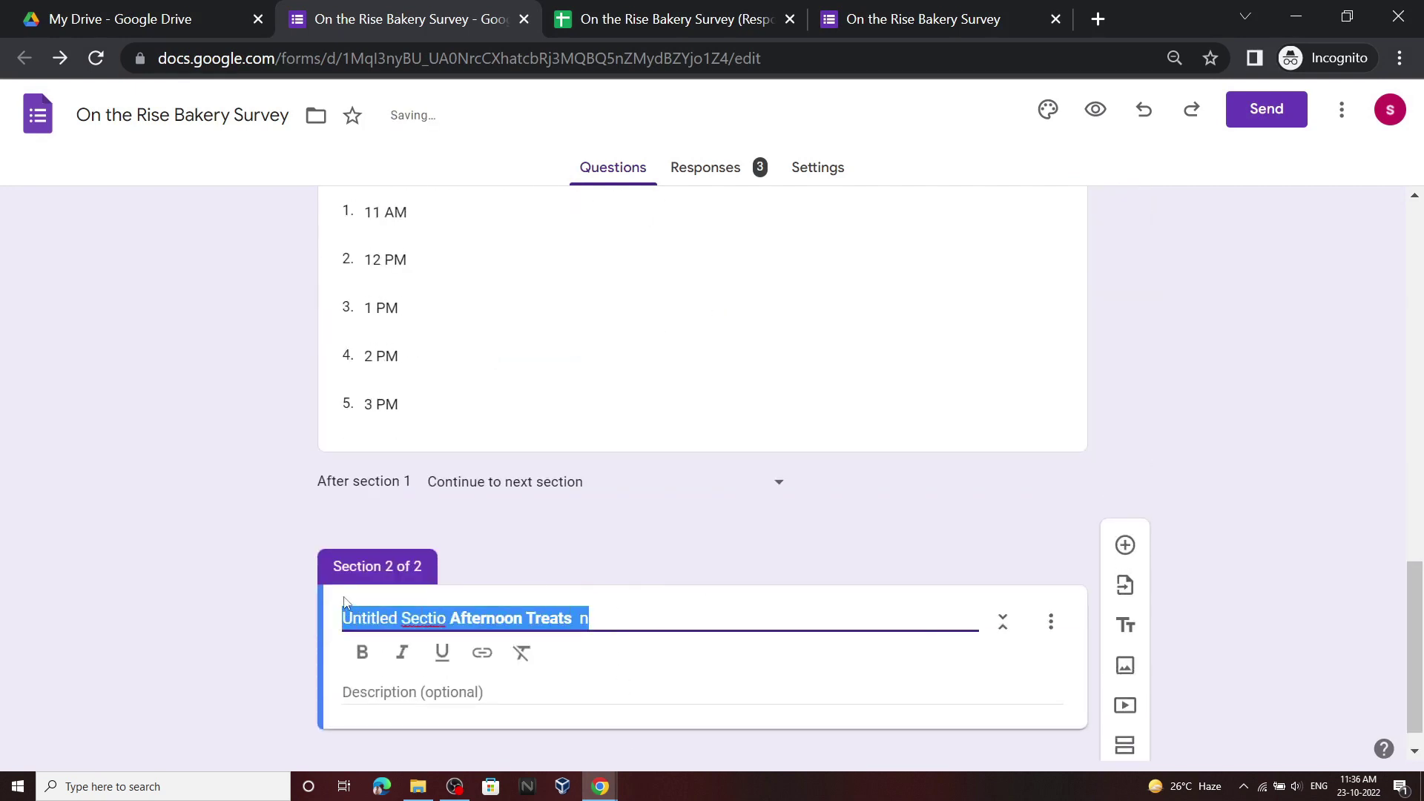
key("BackSpace")
type("Afternoon Treats")
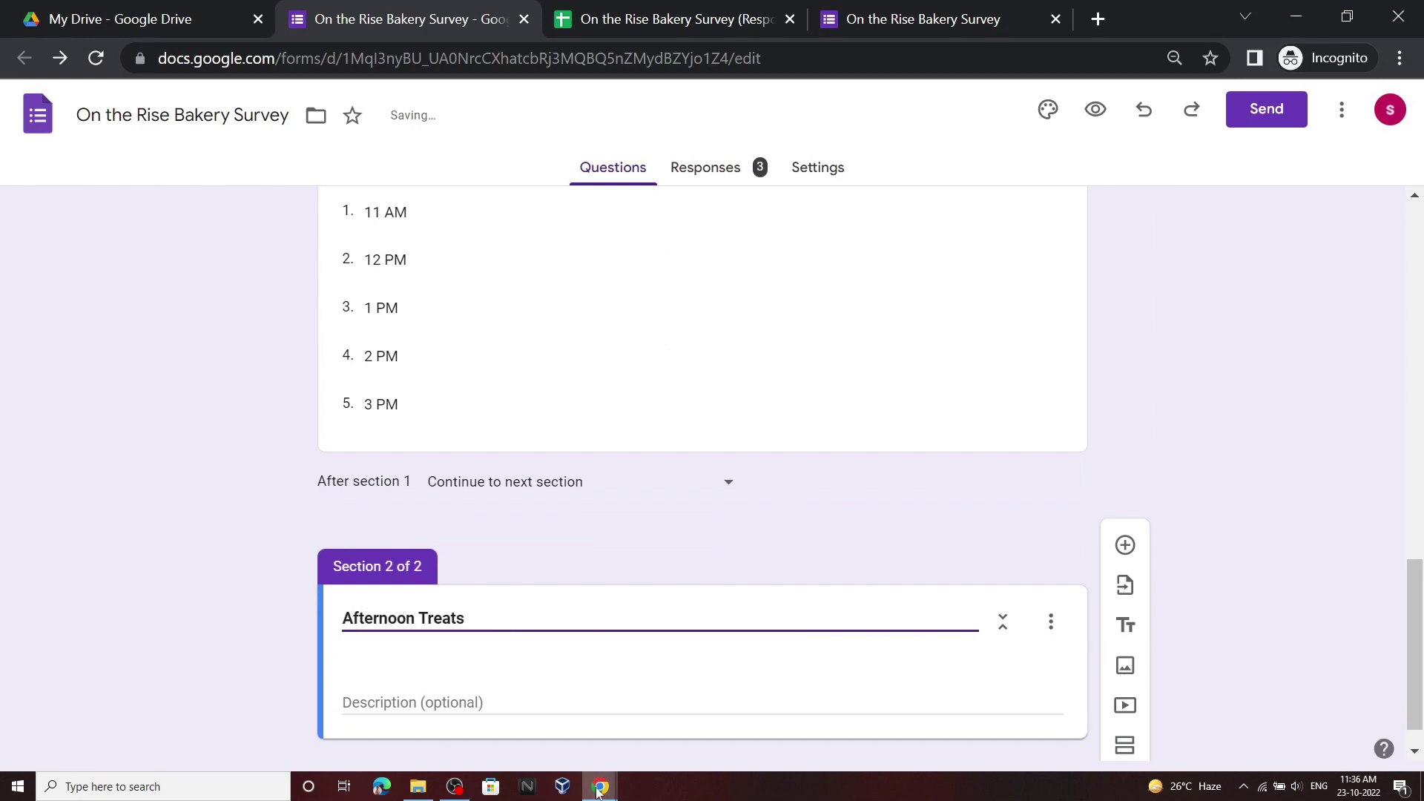
Copy the next question's wording from the lab and add a question to Afternoon Treats
key("alt+Tab")
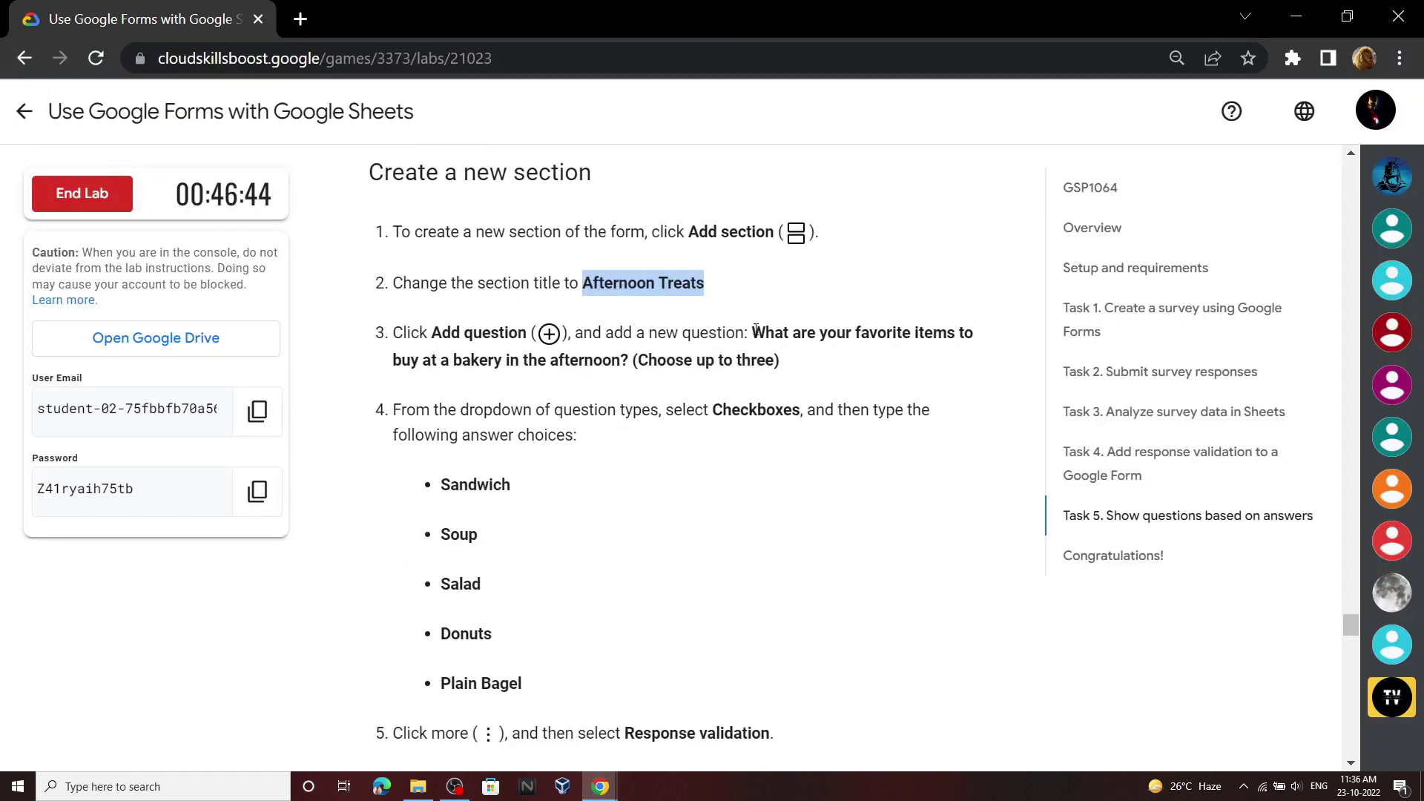
mouse_move(753, 329)
left_mouse_down()
mouse_move(764, 336)
mouse_move(742, 362)
left_mouse_up()
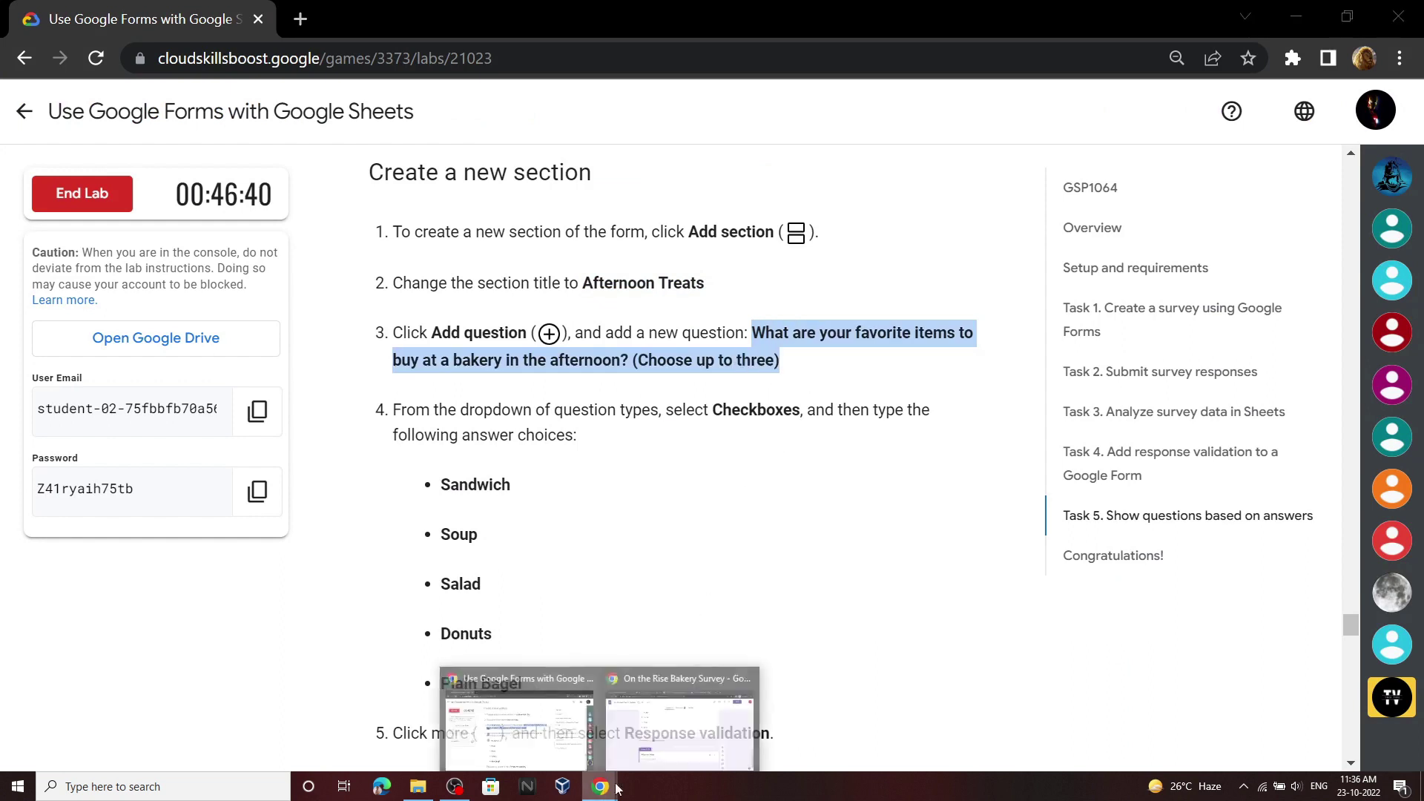
left_click(690, 704)
left_click(1116, 545)
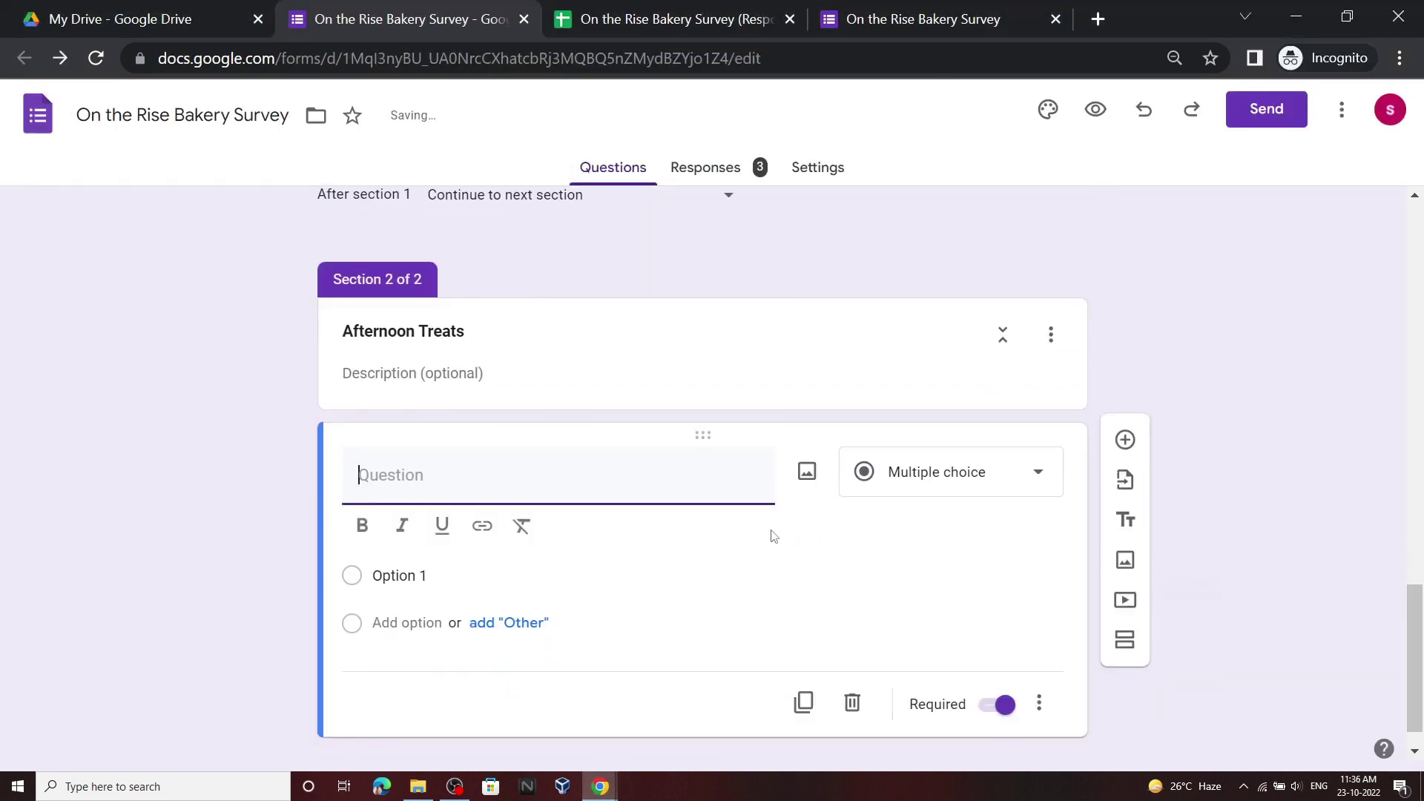
Paste the favourite afternoon items question wording and make Sandwich the first choice
type("What are your favorite items to buy at a bakery in the afternoon? (Choose up to three)")
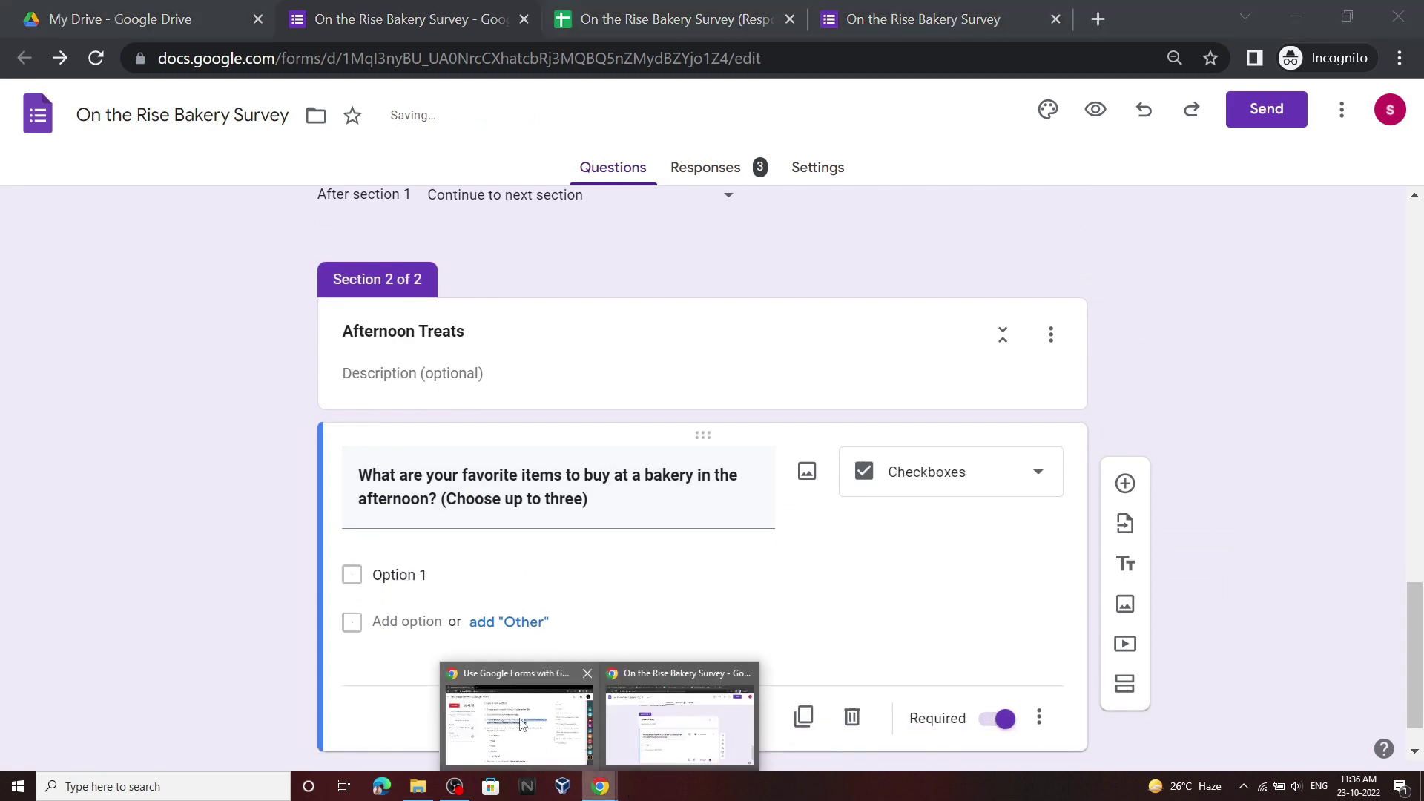
left_click(519, 723)
scroll(442, 265, "down", 2)
left_click_drag(443, 265, 594, 269)
key("ctrl+c")
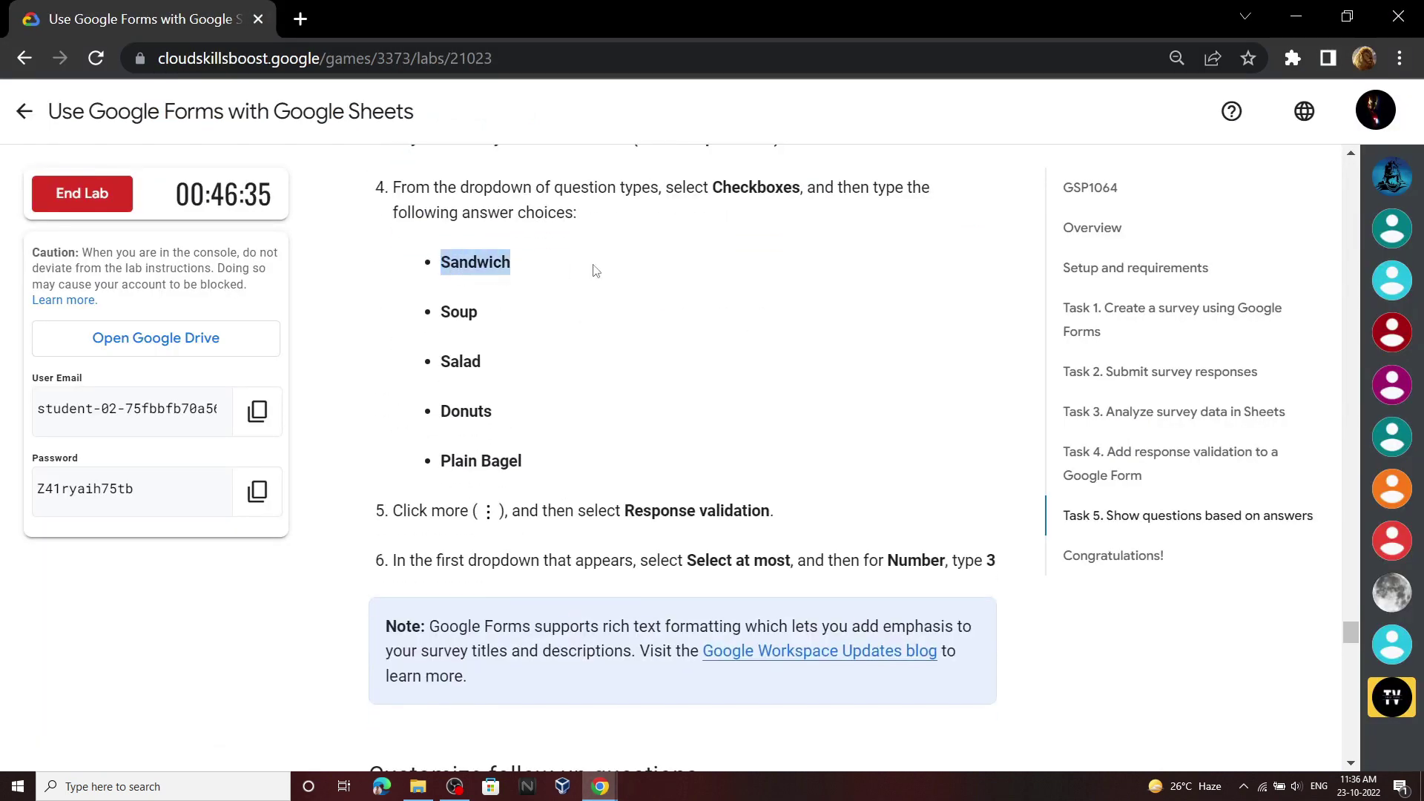
mouse_move(600, 786)
left_click(679, 715)
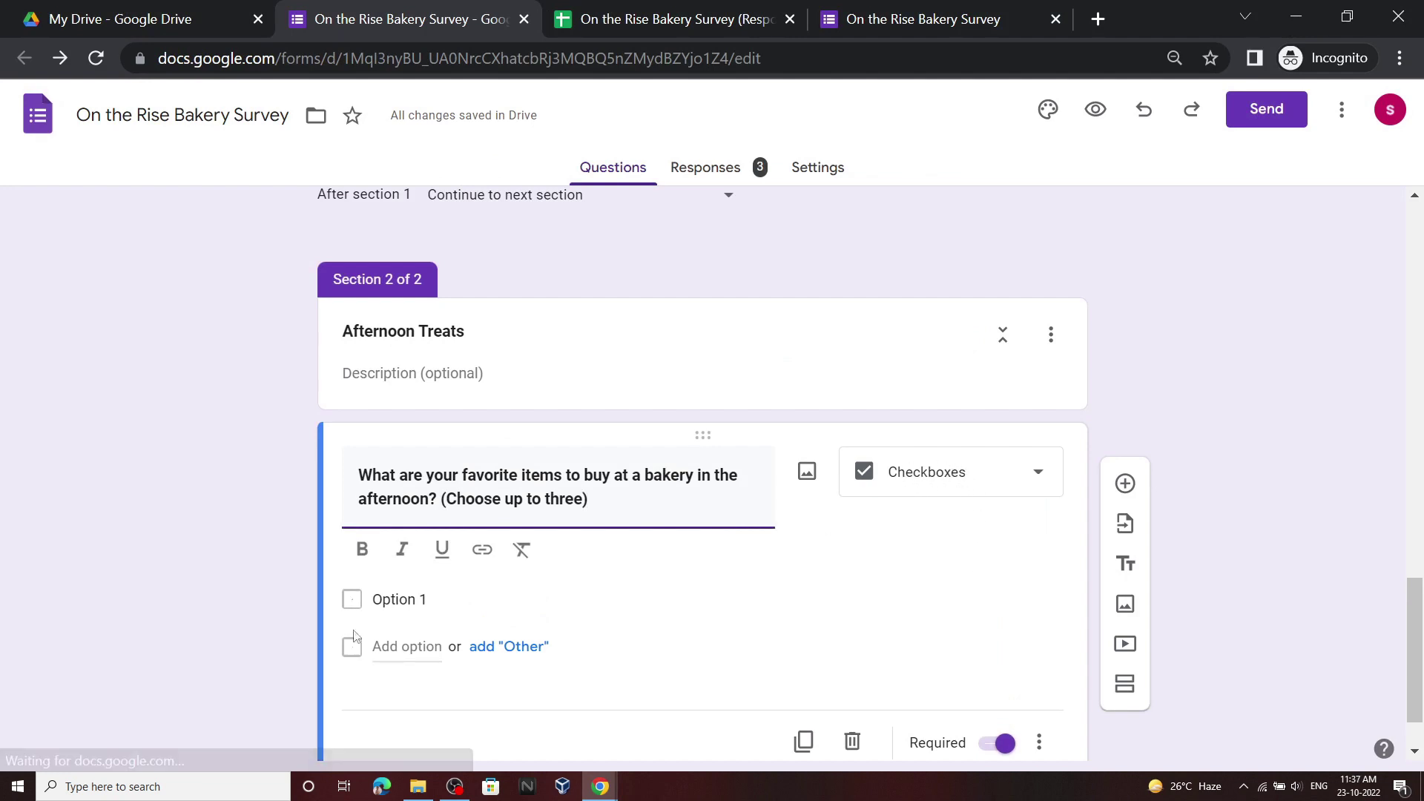
left_click(383, 599)
key("ctrl+v")
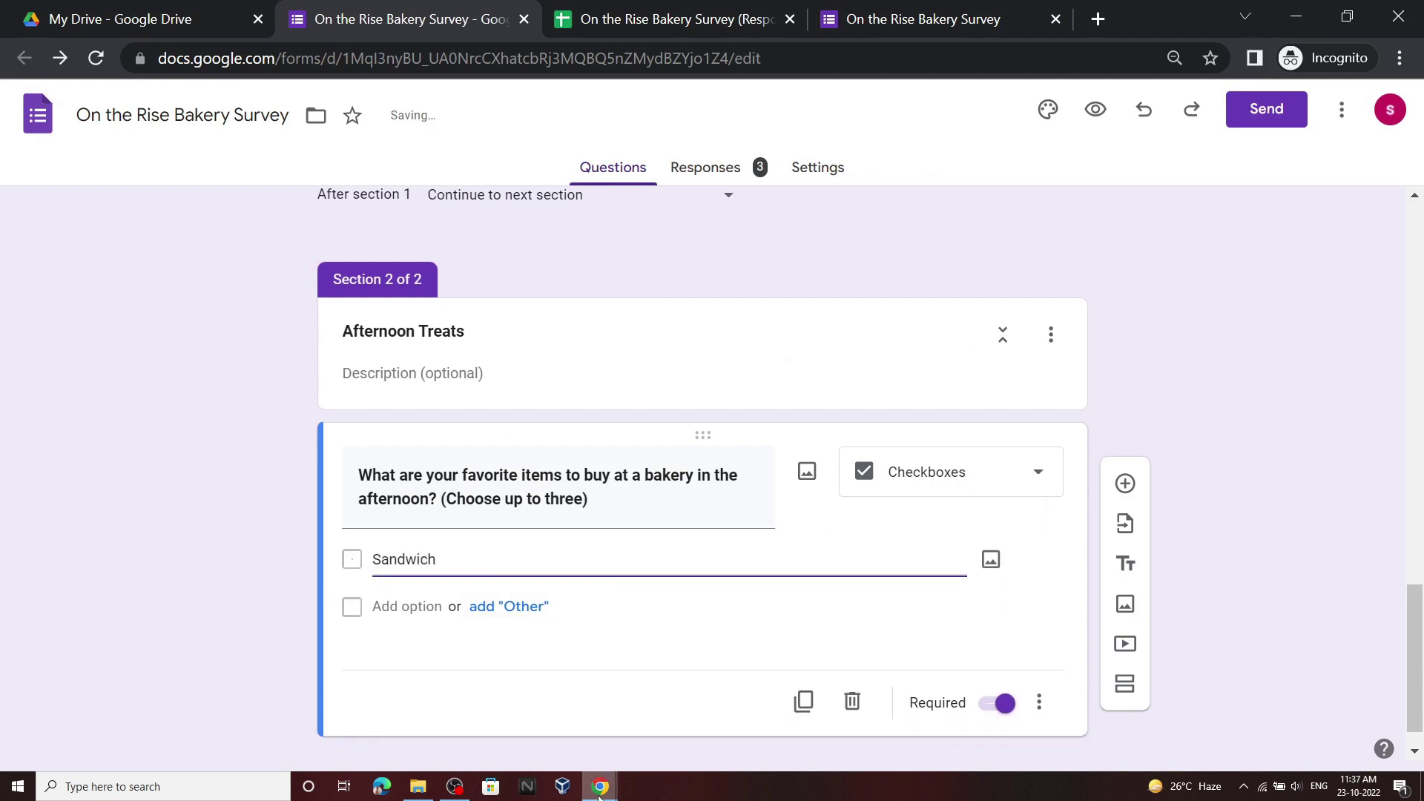
Add Soup and Salad as the second and third answer choices
left_click(599, 795)
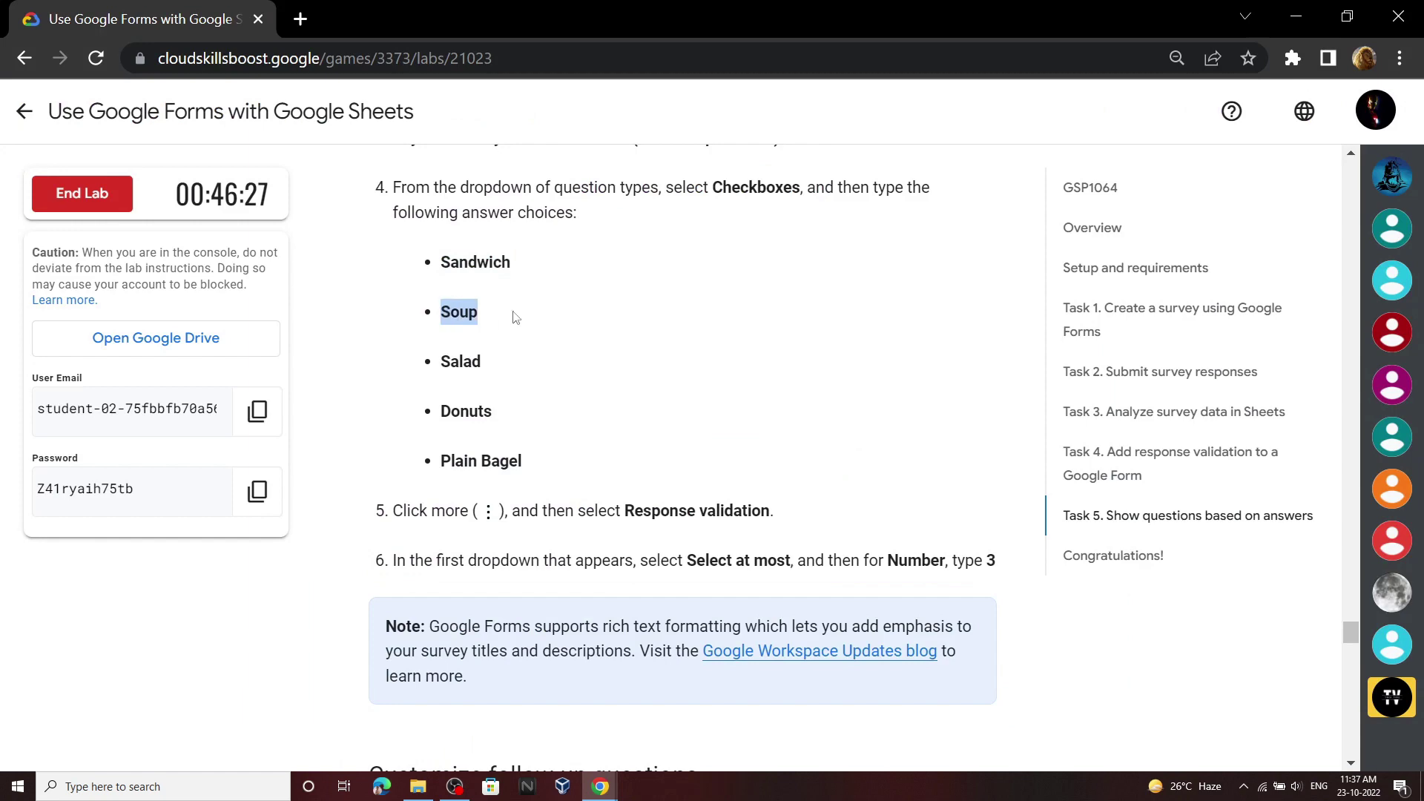
left_click(601, 788)
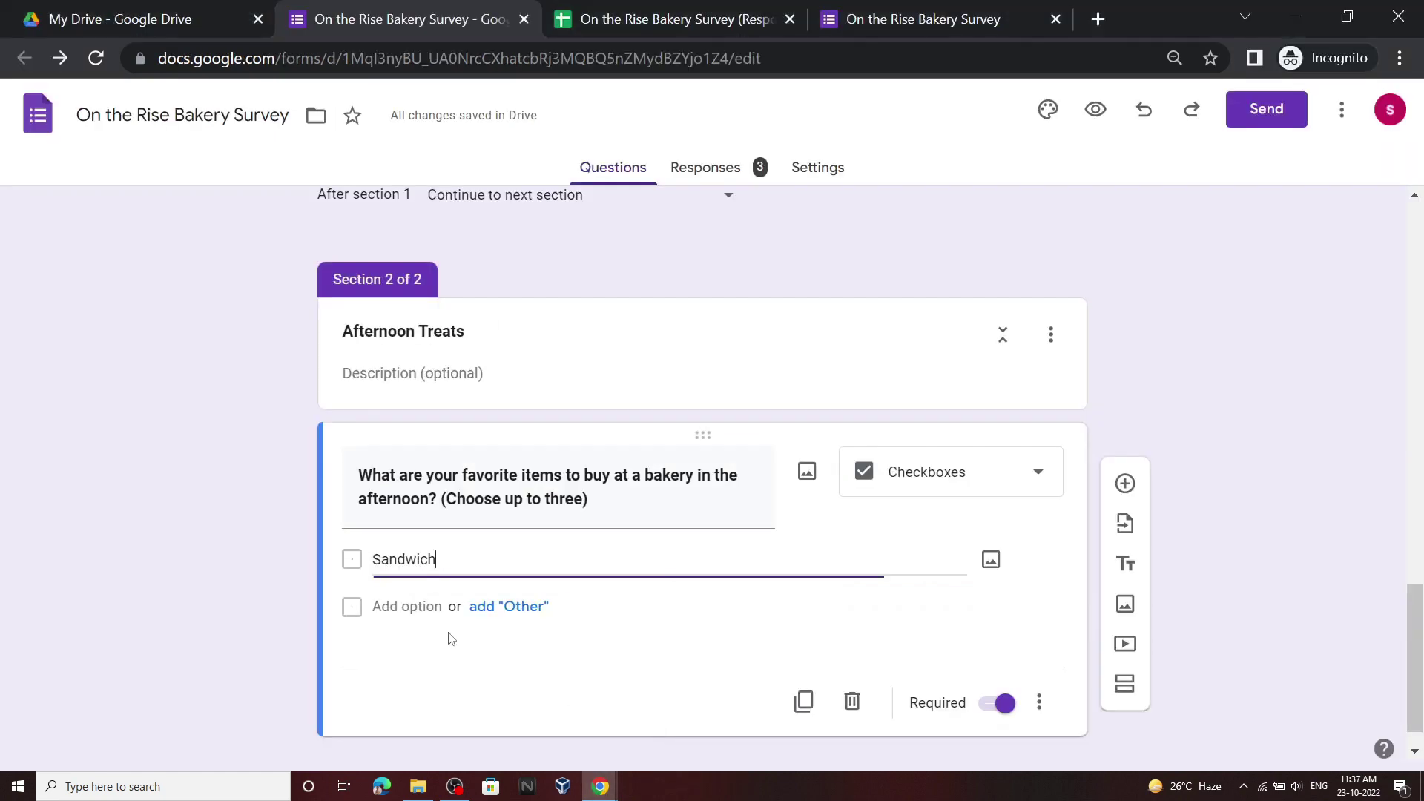
left_click(408, 605)
type("Soup")
left_click(601, 786)
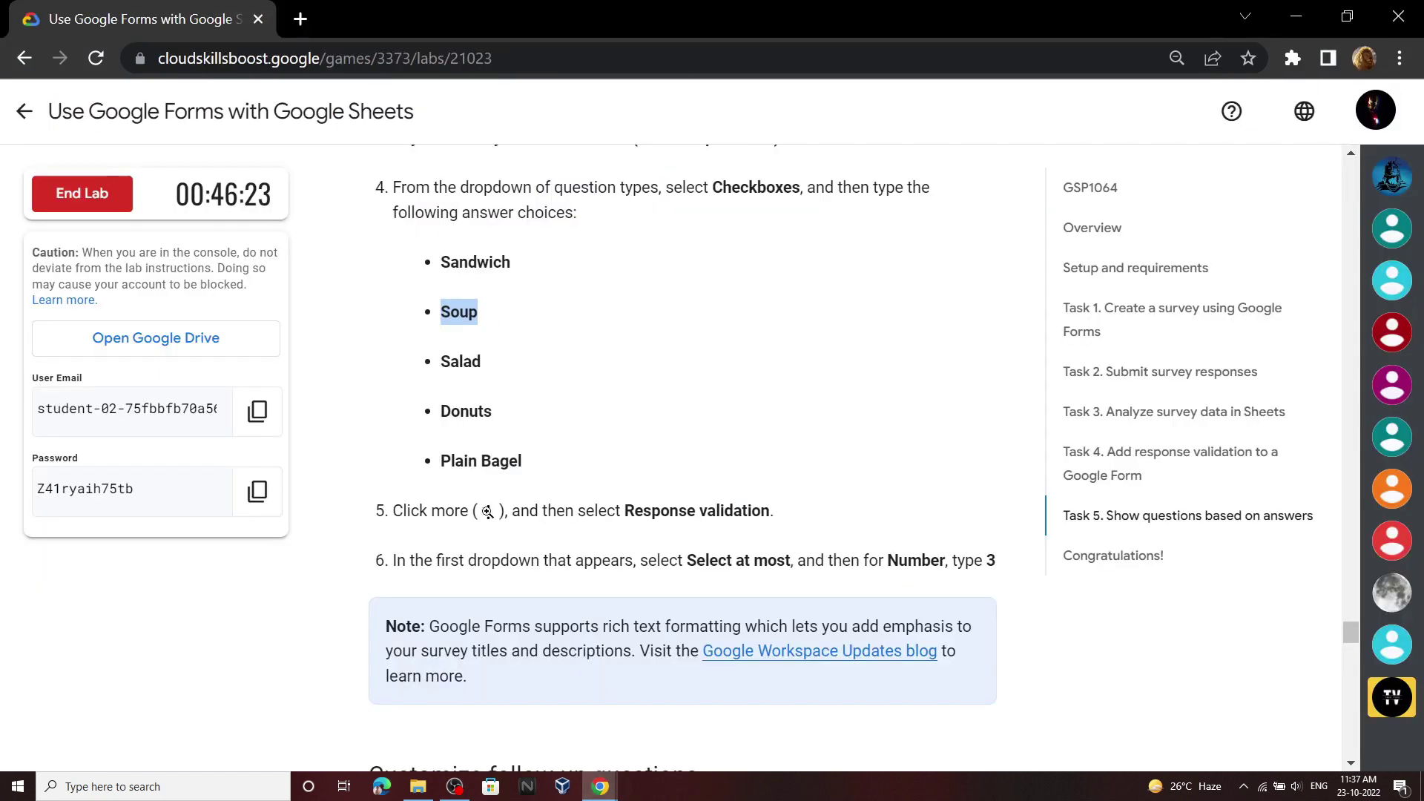
left_click(603, 789)
left_click(404, 652)
type("Salad")
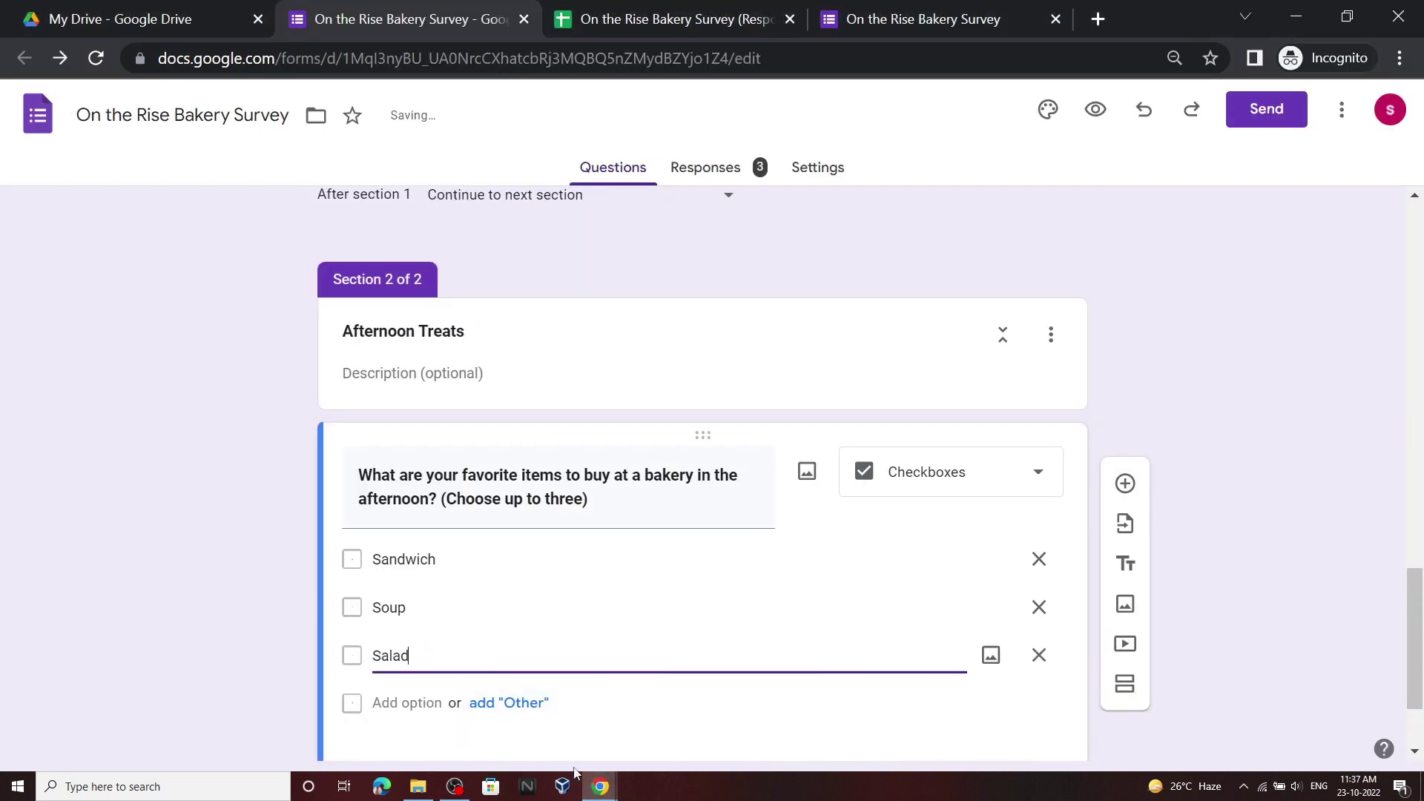
Add Donuts as the fourth answer choice
left_click(600, 788)
left_click(512, 712)
left_click_drag(440, 417, 506, 423)
key("ctrl+c")
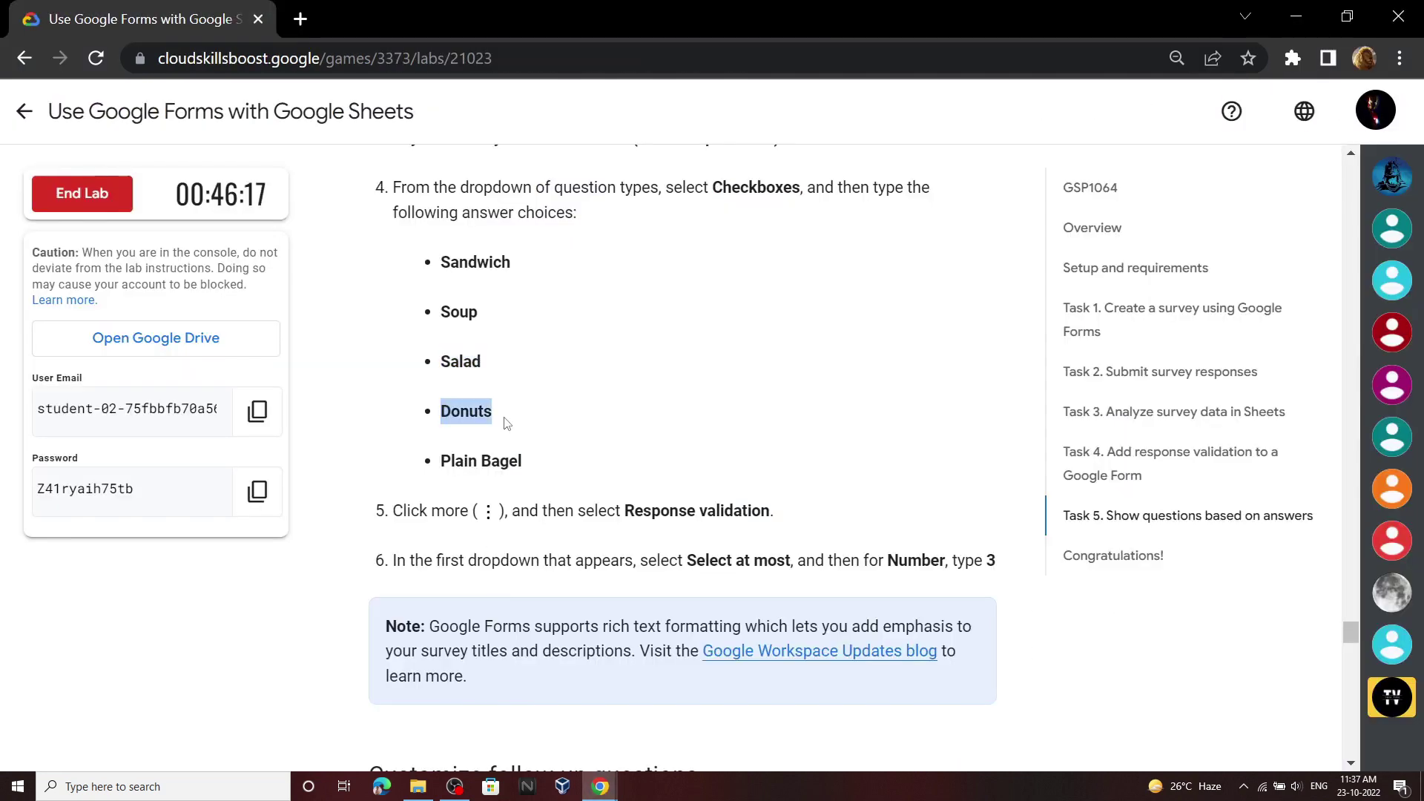
left_click(704, 716)
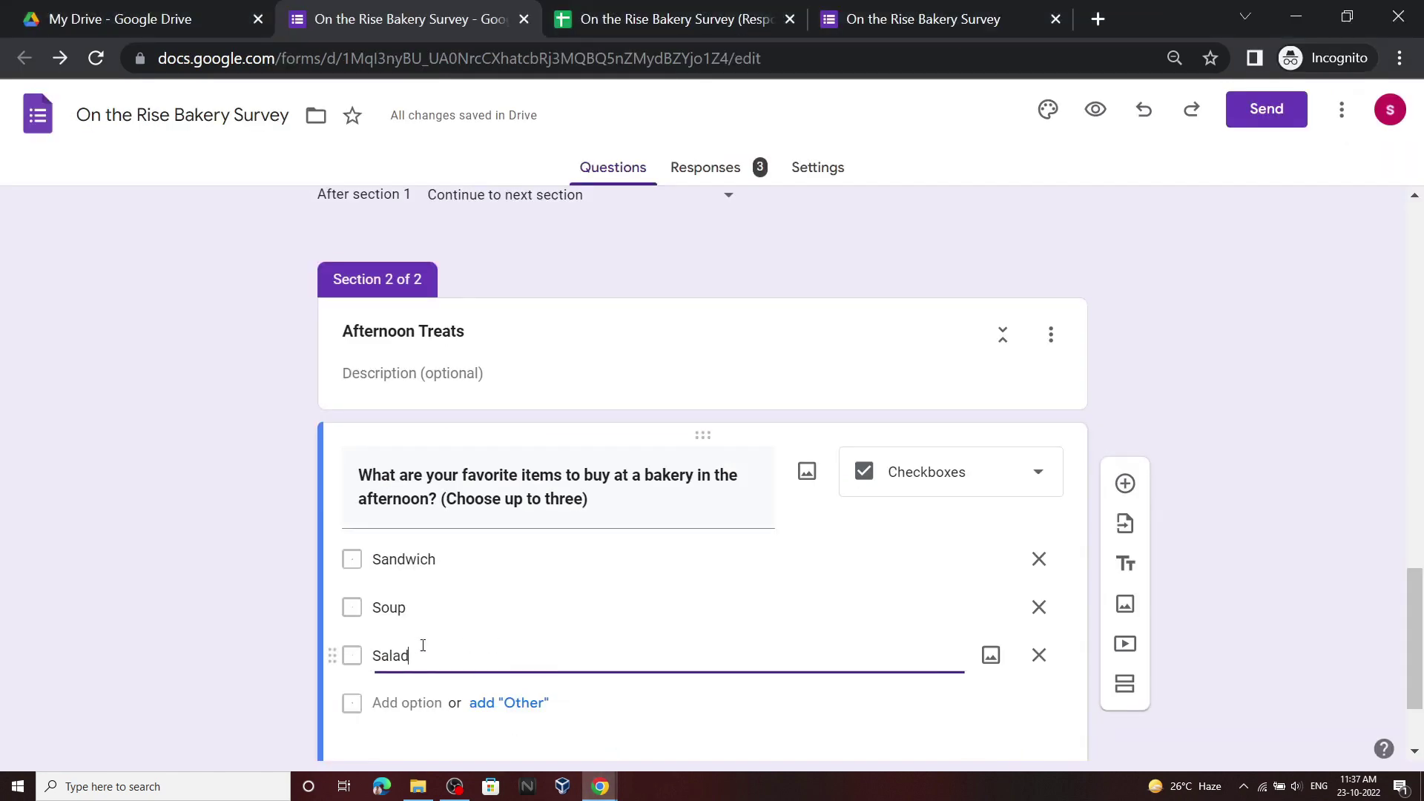
left_click(396, 705)
key("ctrl+v")
Add Plain Bagel as the fifth answer choice
left_click(604, 730)
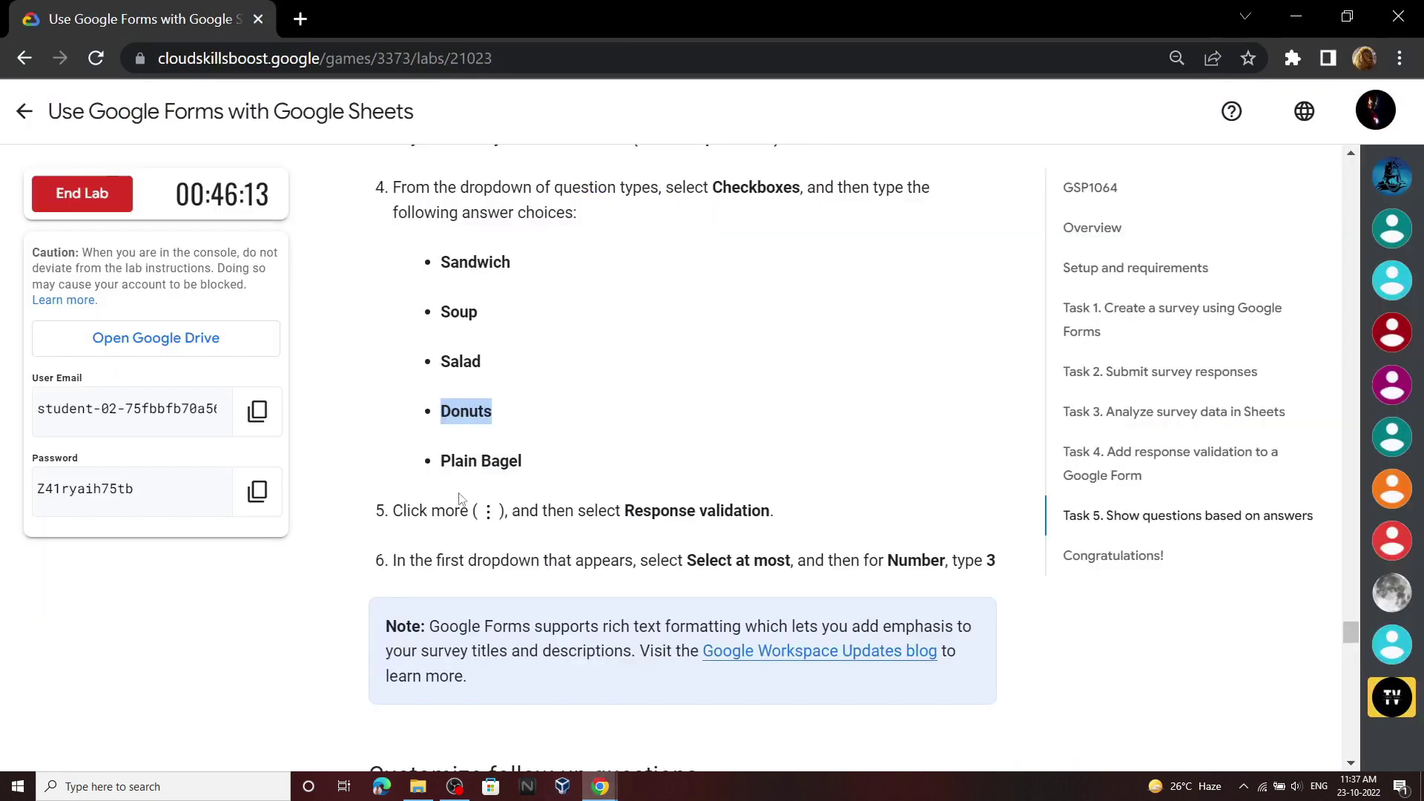
left_click_drag(440, 460, 531, 477)
key("ctrl+c")
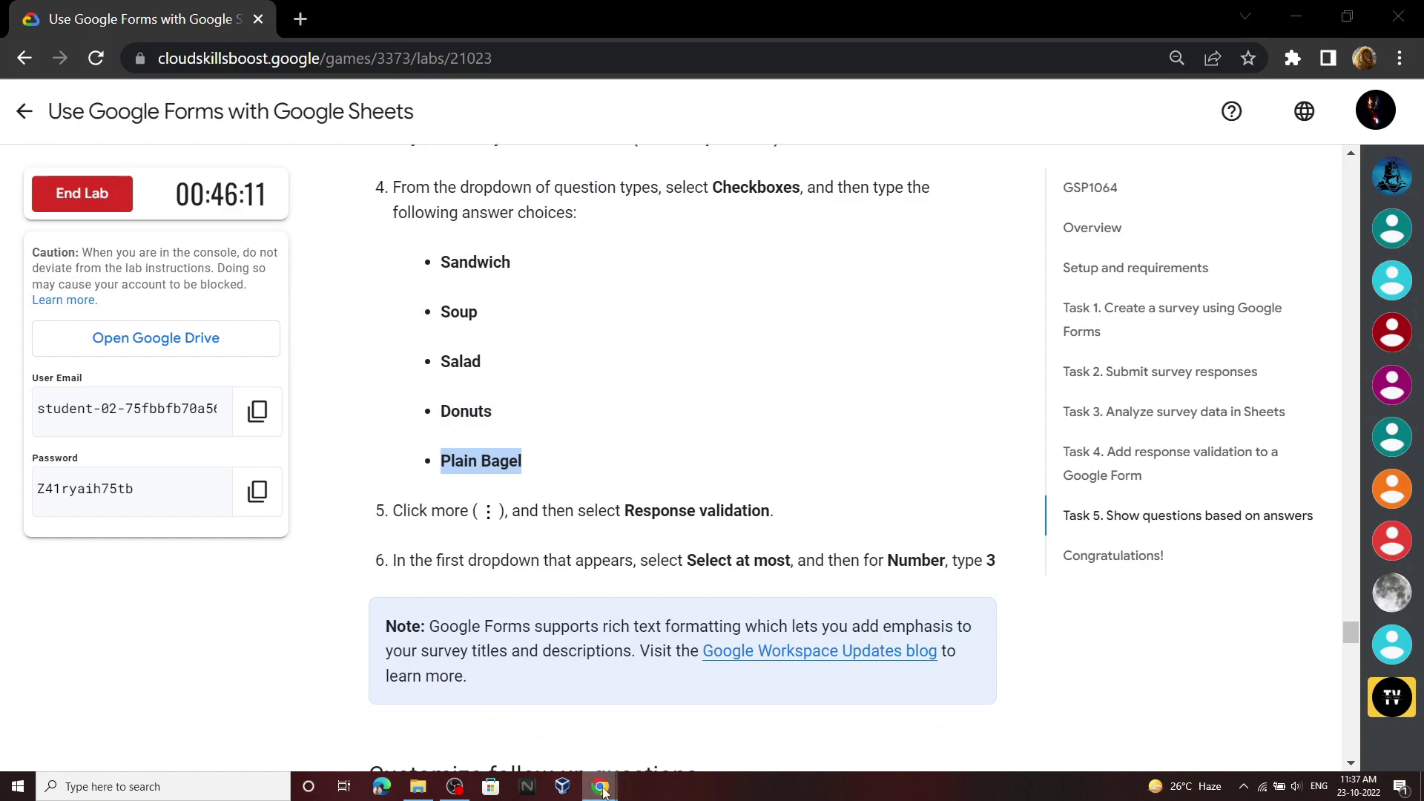
left_click(605, 792)
scroll(603, 626, "down", 3)
left_click(401, 568)
key("ctrl+v")
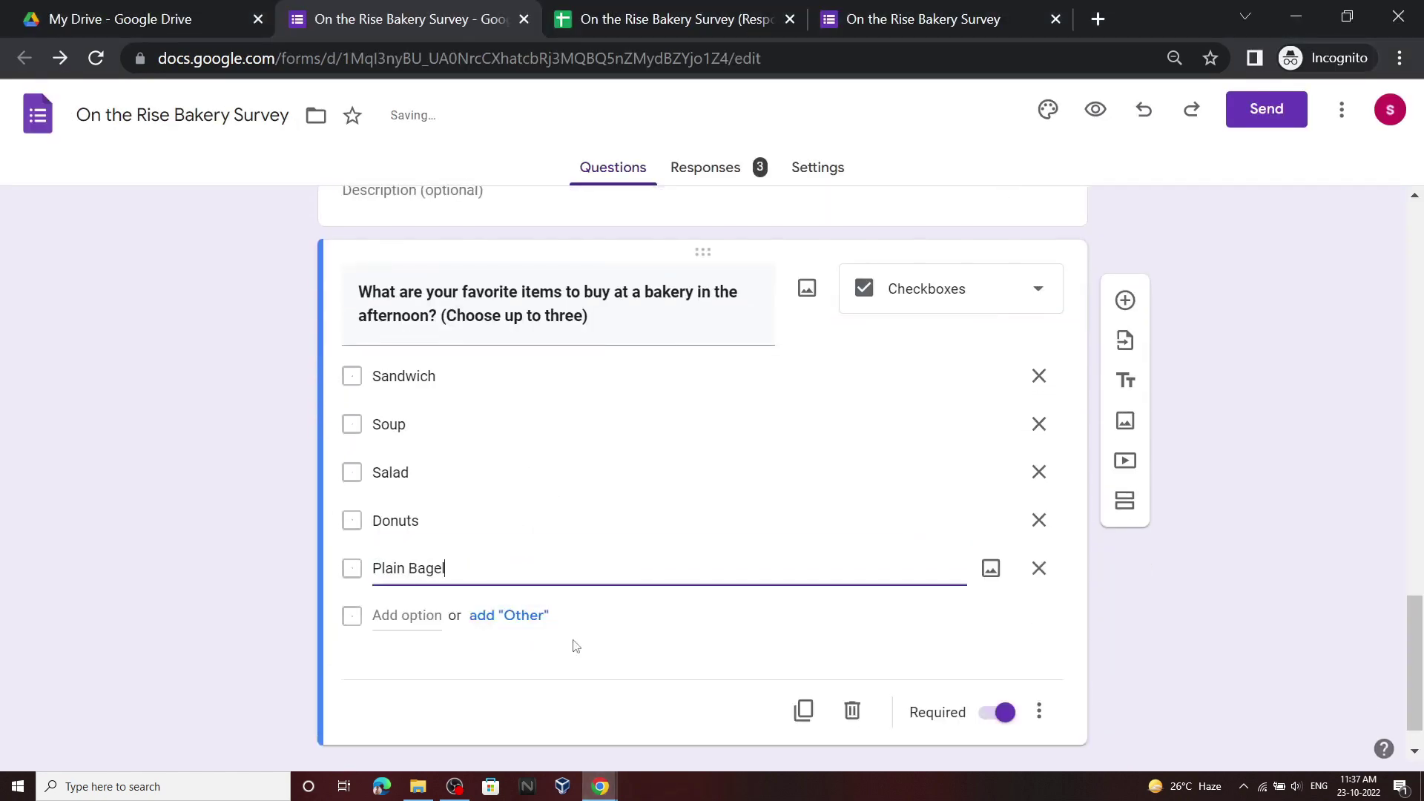
left_click(613, 789)
scroll(647, 371, "down", 3)
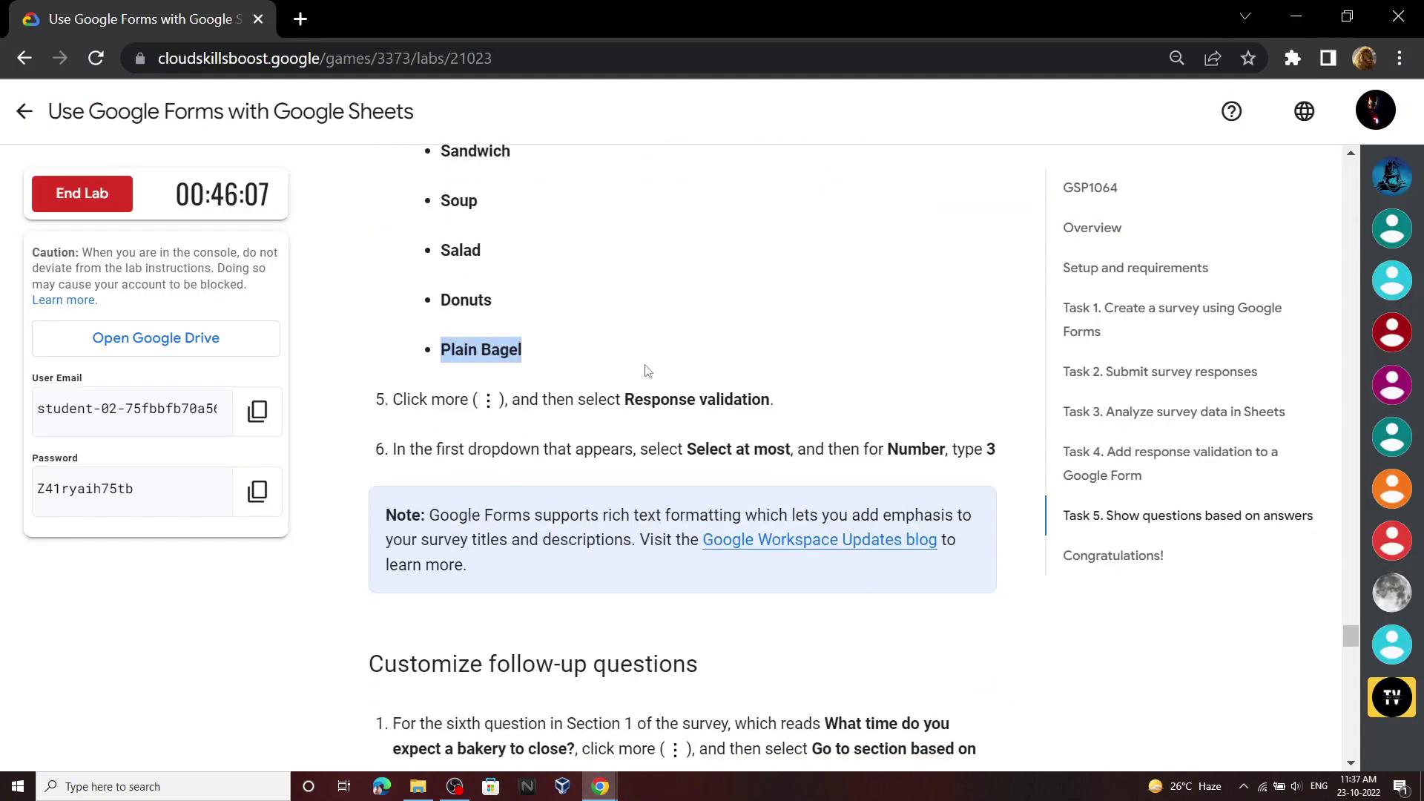
left_click(604, 788)
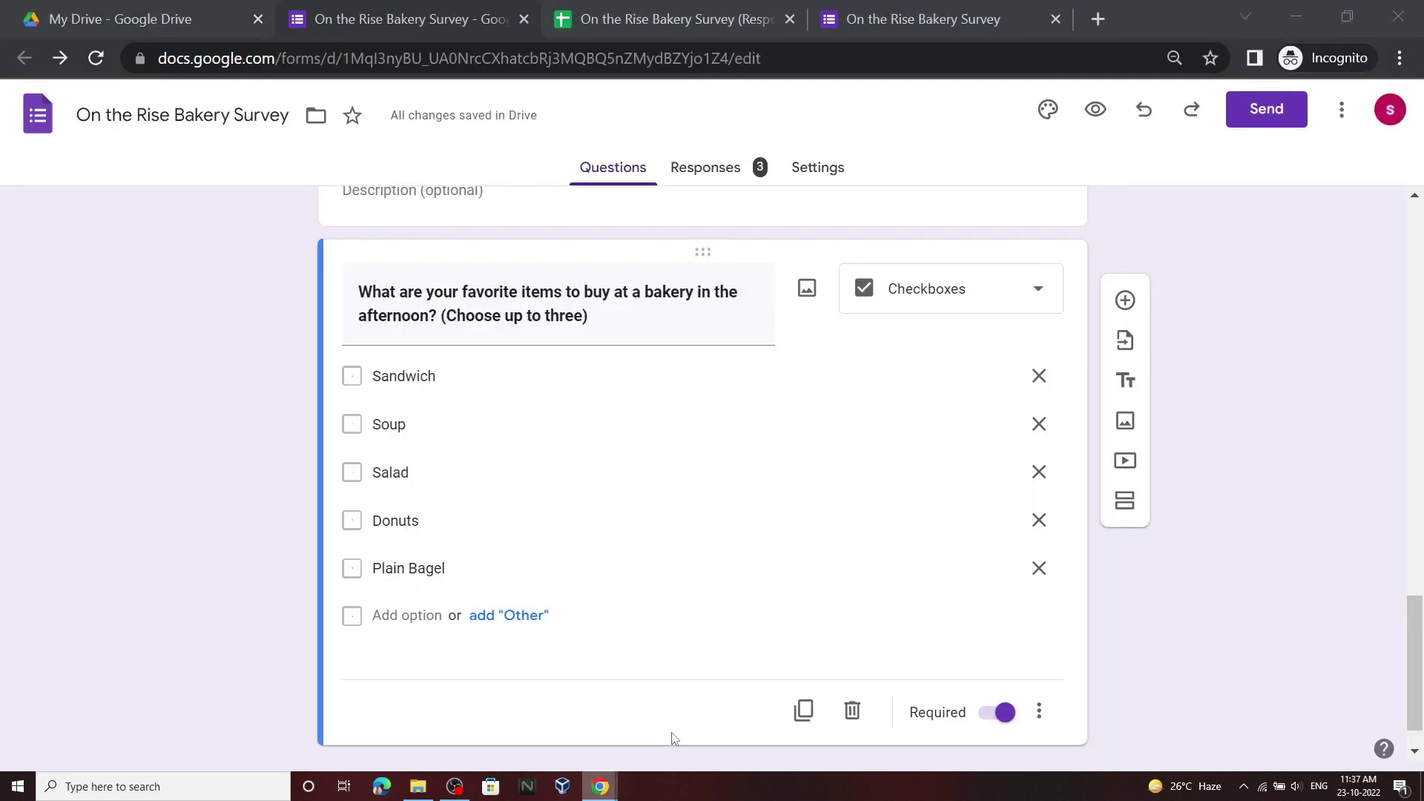
Give the afternoon-items checkbox question Select at most response validation
scroll(1010, 629, "down", 1)
left_click(1042, 664)
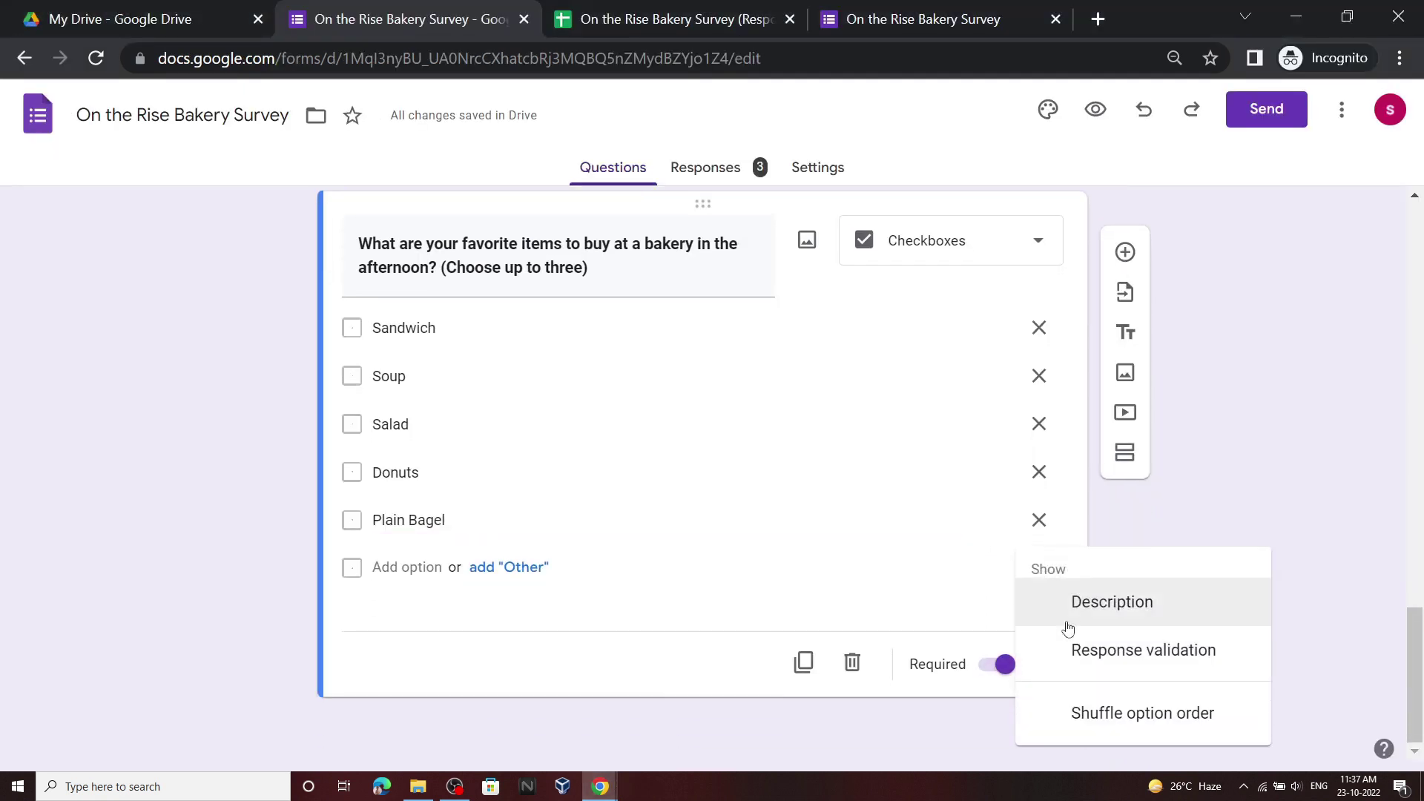
left_click(1098, 653)
left_click(445, 564)
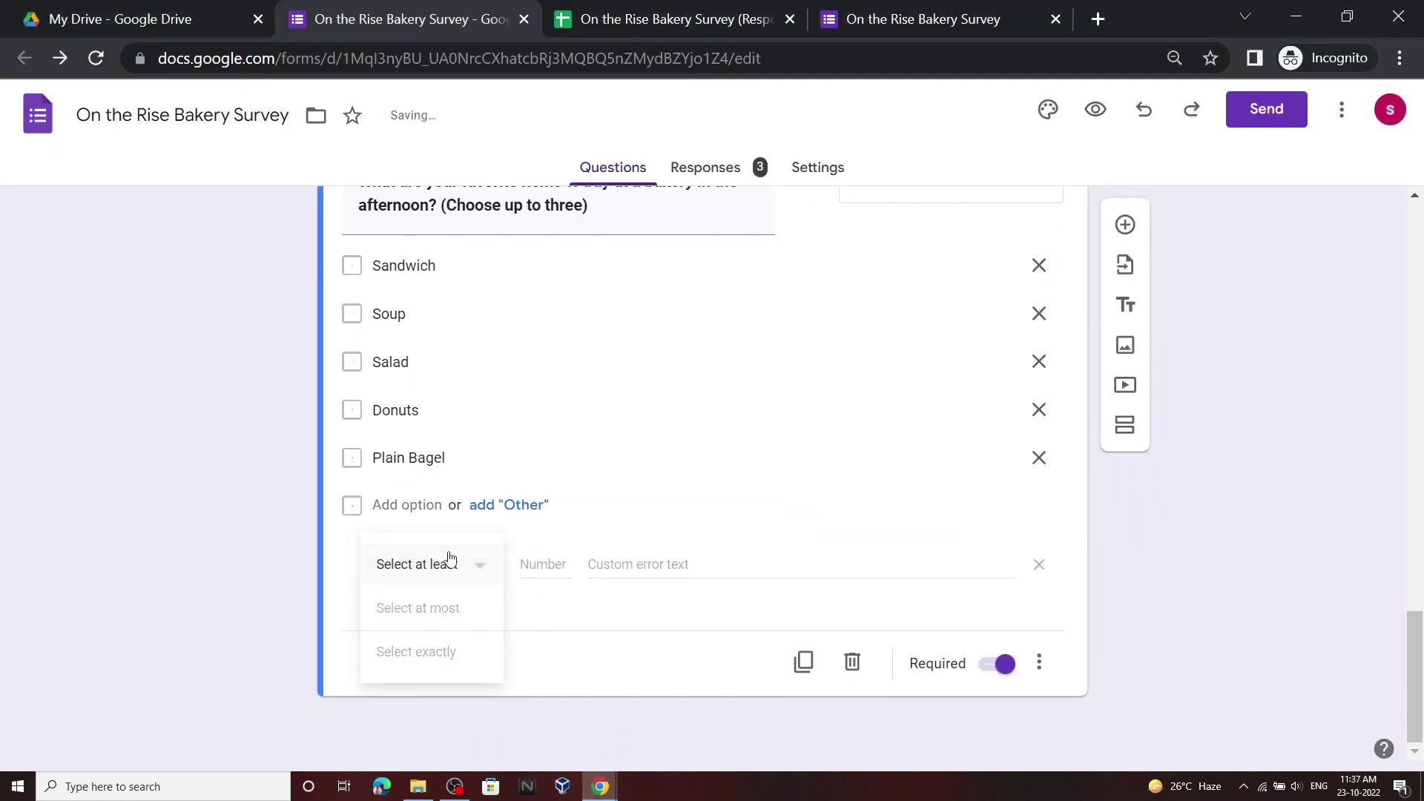
left_click(418, 603)
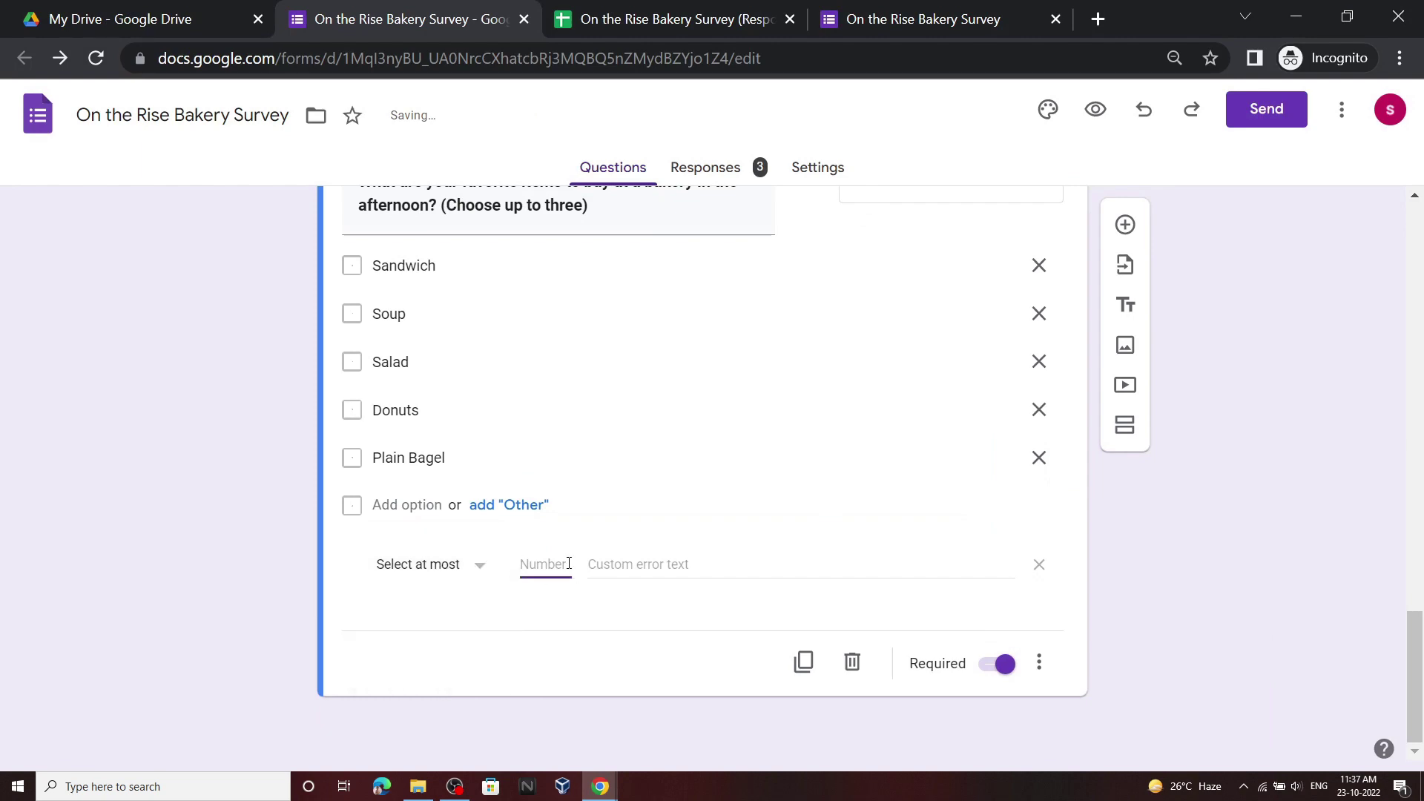
Scroll the lab instructions down to Task 5's progress check
mouse_move(600, 786)
left_click(519, 715)
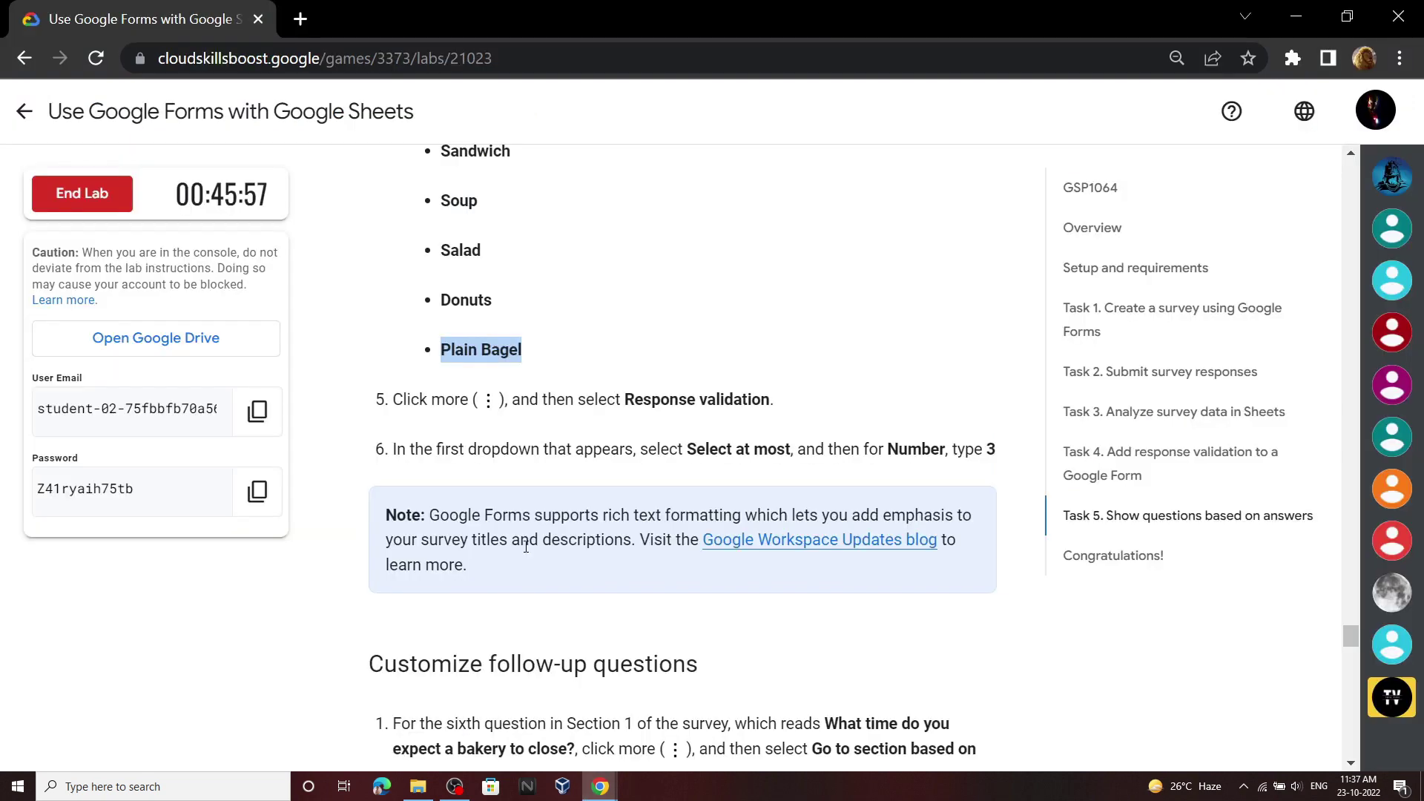
scroll(554, 455, "down", 4)
scroll(607, 419, "down", 1)
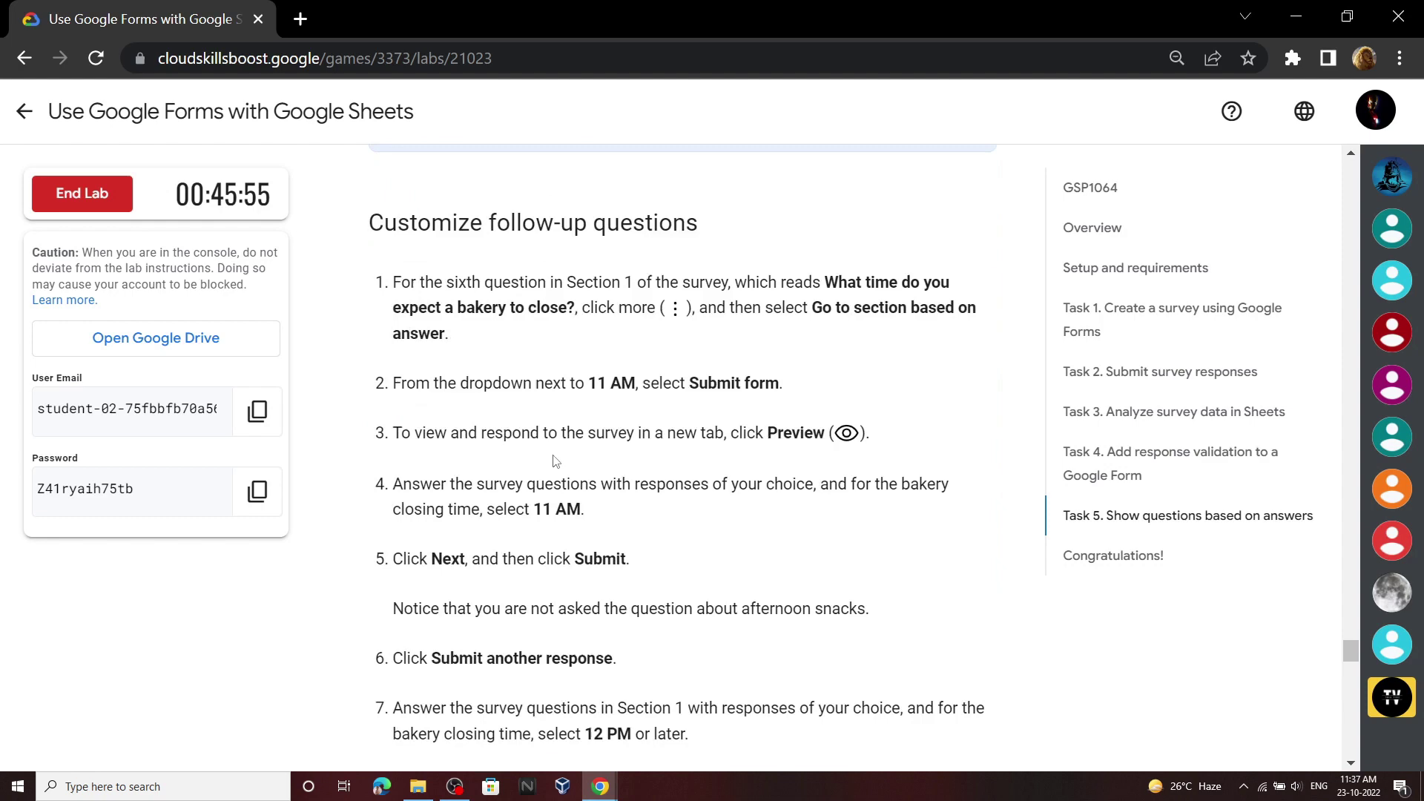
scroll(679, 405, "down", 1)
scroll(675, 405, "down", 3)
scroll(623, 409, "down", 3)
Run Task 5's progress check, then end and submit the lab
left_click(603, 410)
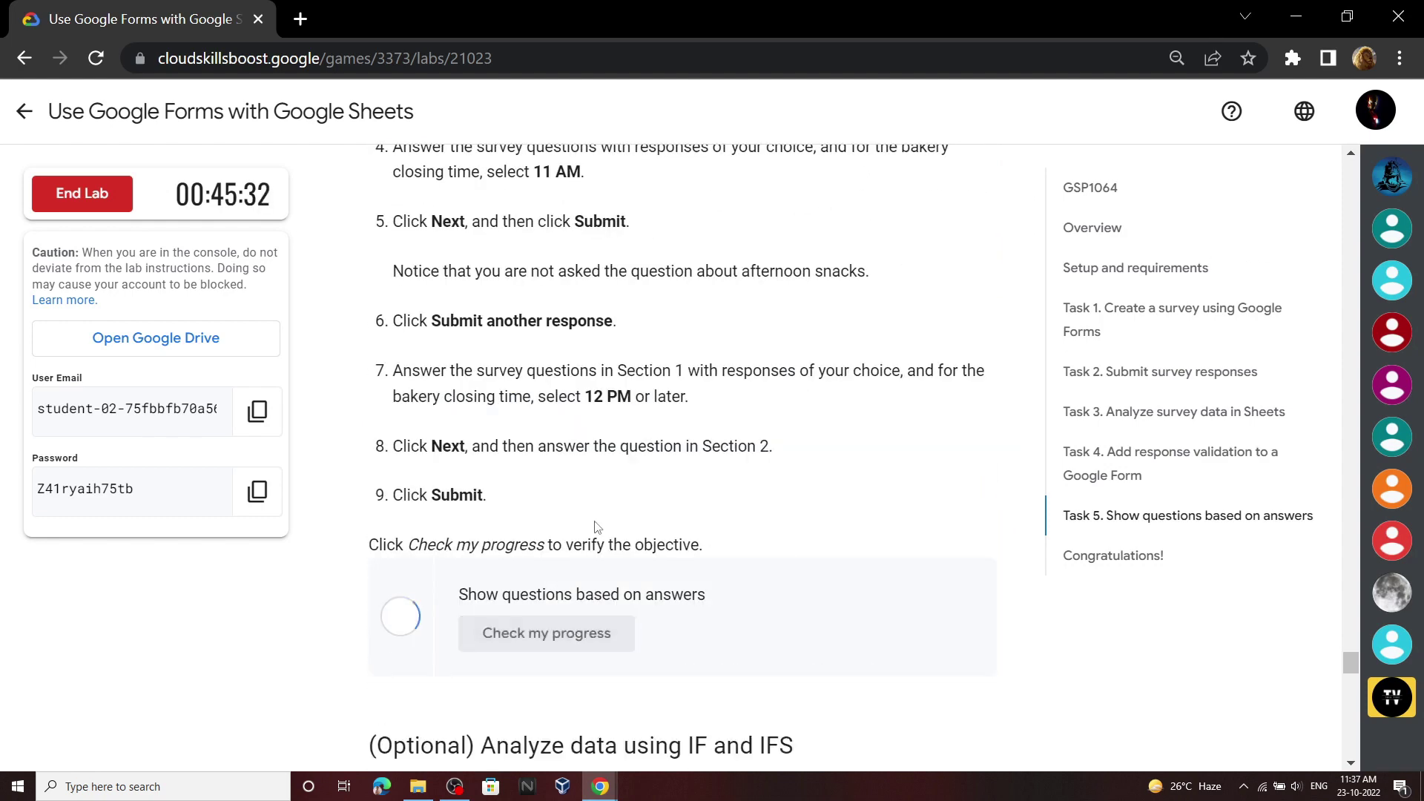
scroll(586, 563, "down", 2)
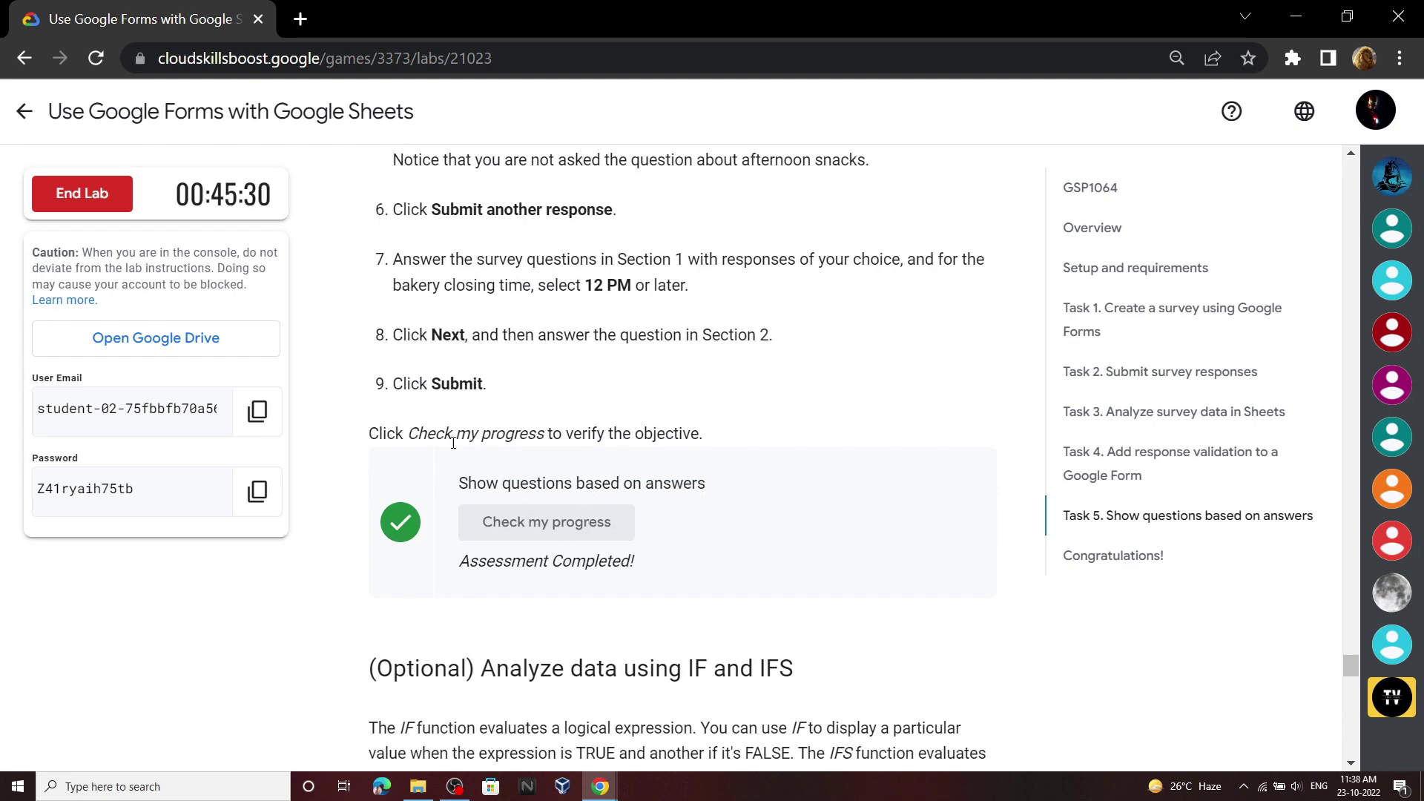
left_click(99, 204)
left_click(911, 508)
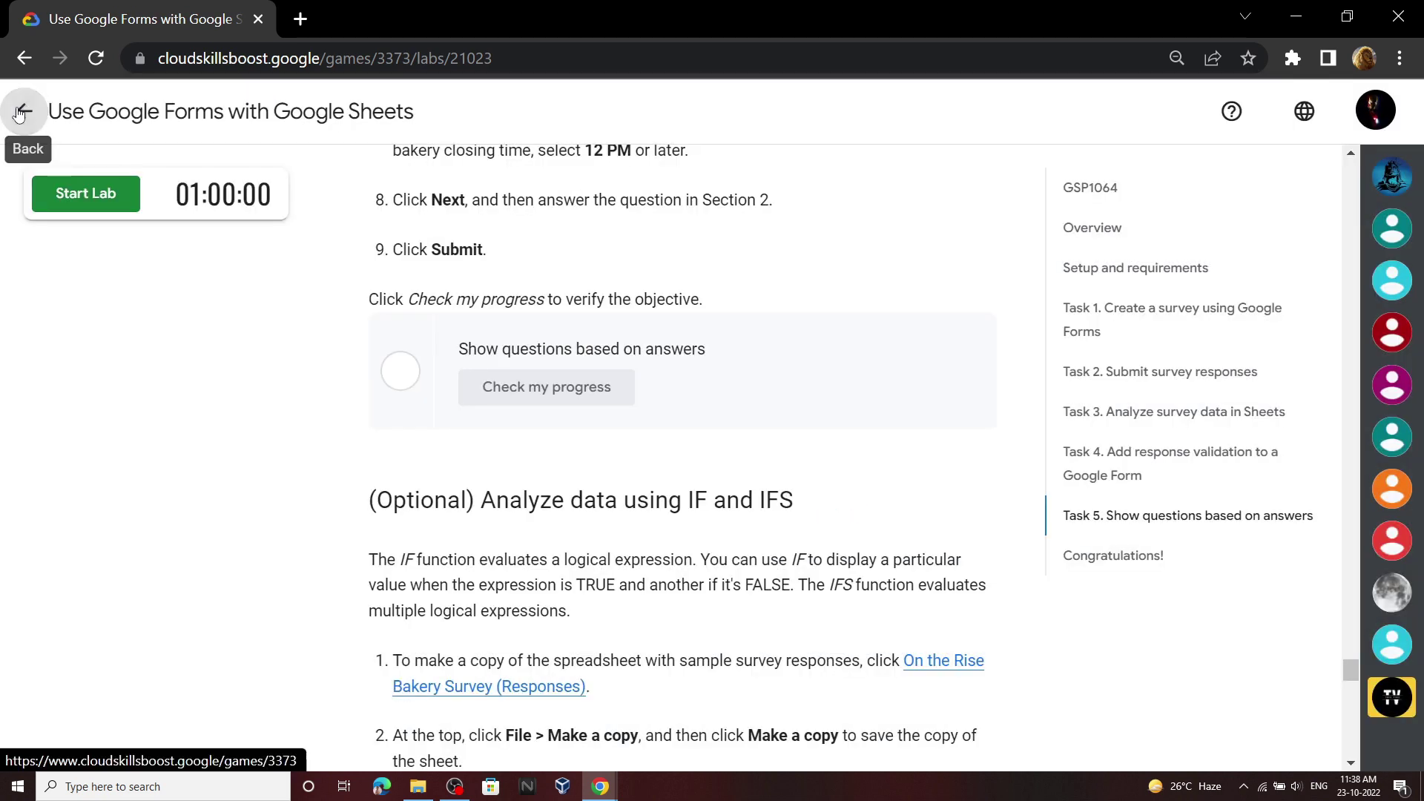
Return to the game page and expand the Ready to play card's lab list
left_click(23, 113)
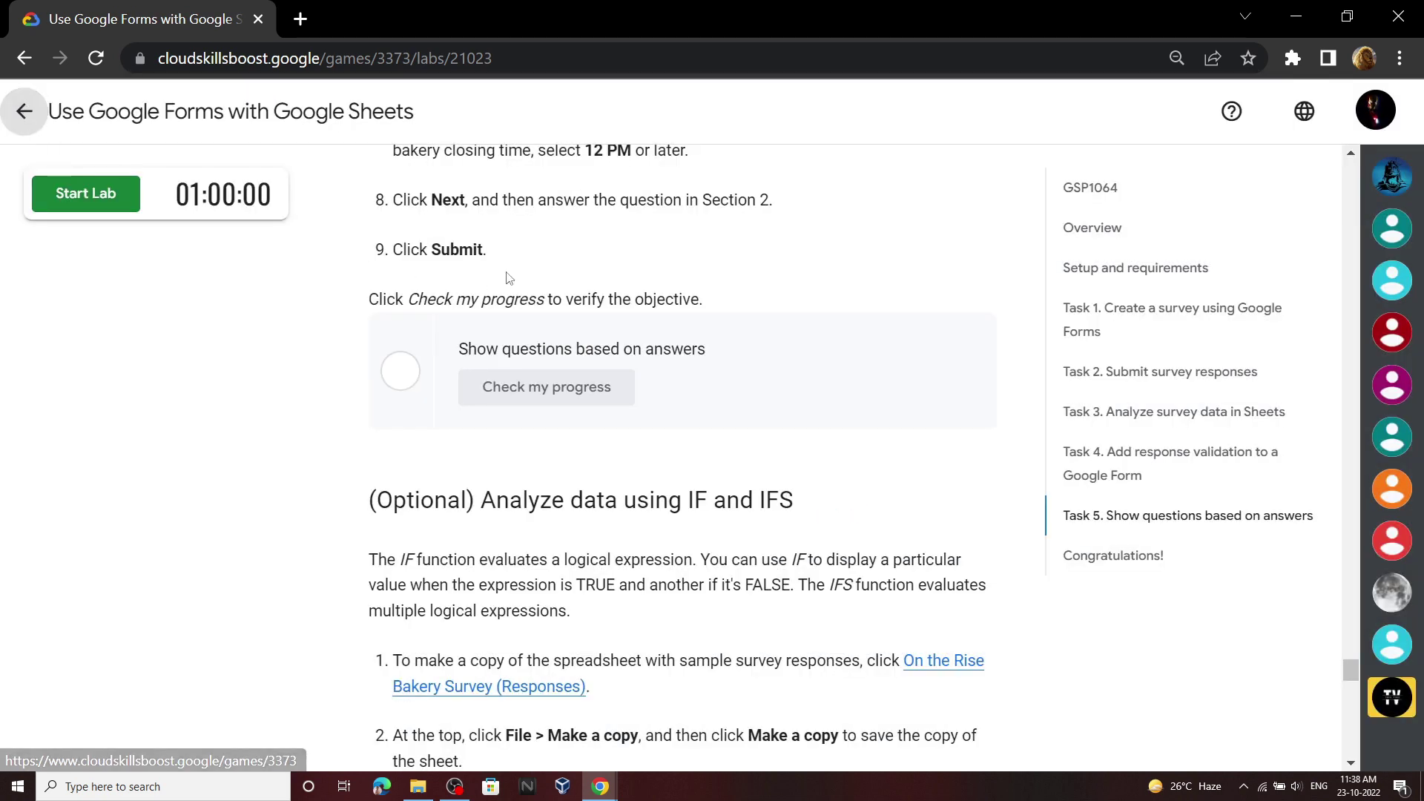
scroll(510, 275, "down", 10)
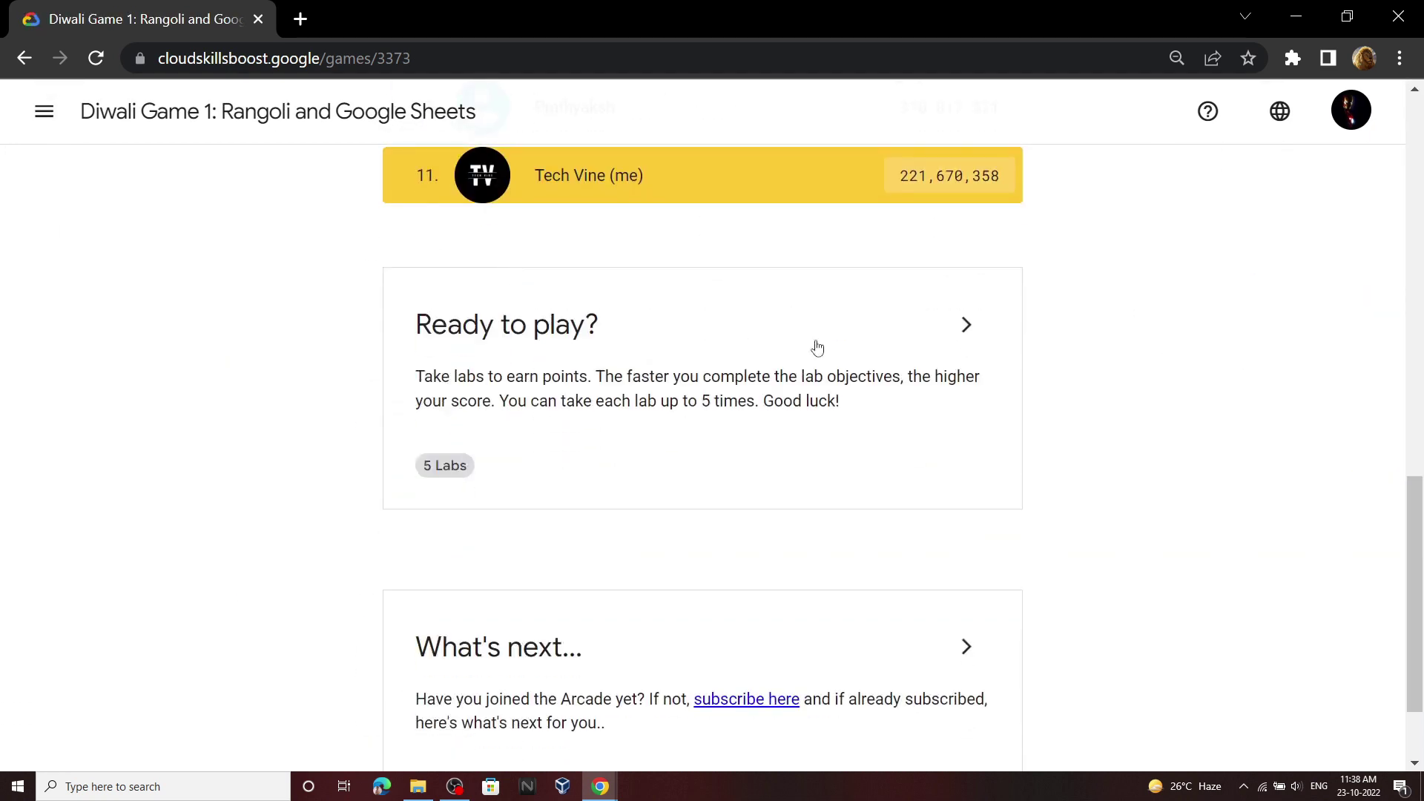
left_click(966, 324)
scroll(623, 421, "down", 5)
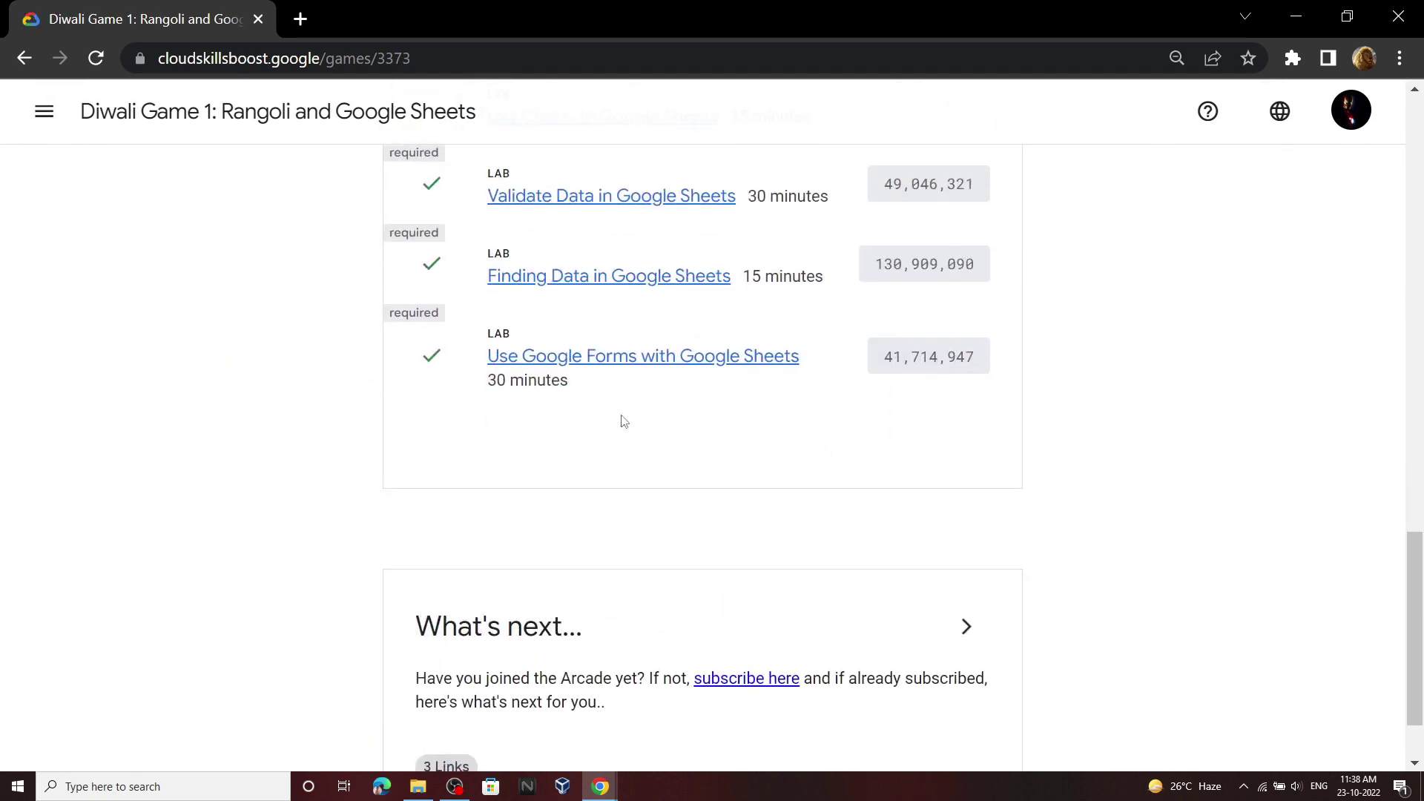